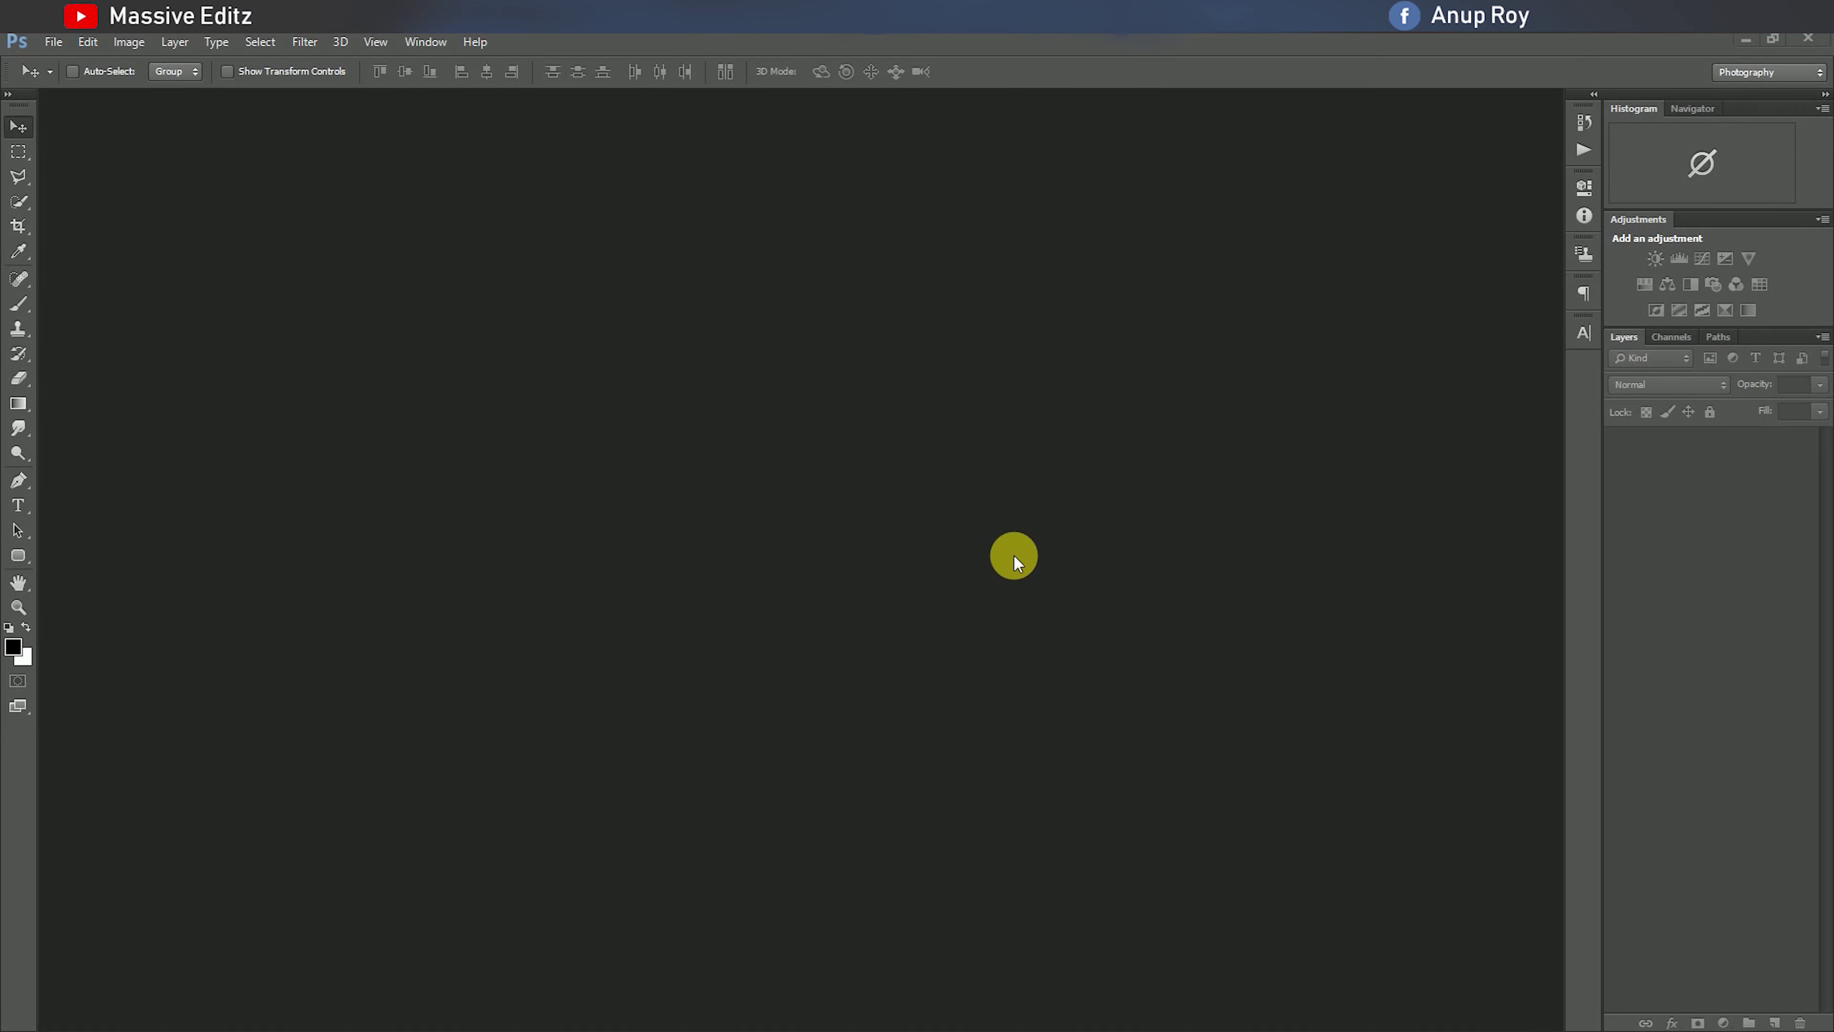
# Create a new square blank document and dock it in the workspace.
pyautogui.click(54, 41)
pyautogui.doubleClick(462, 280)
pyautogui.click(722, 197)
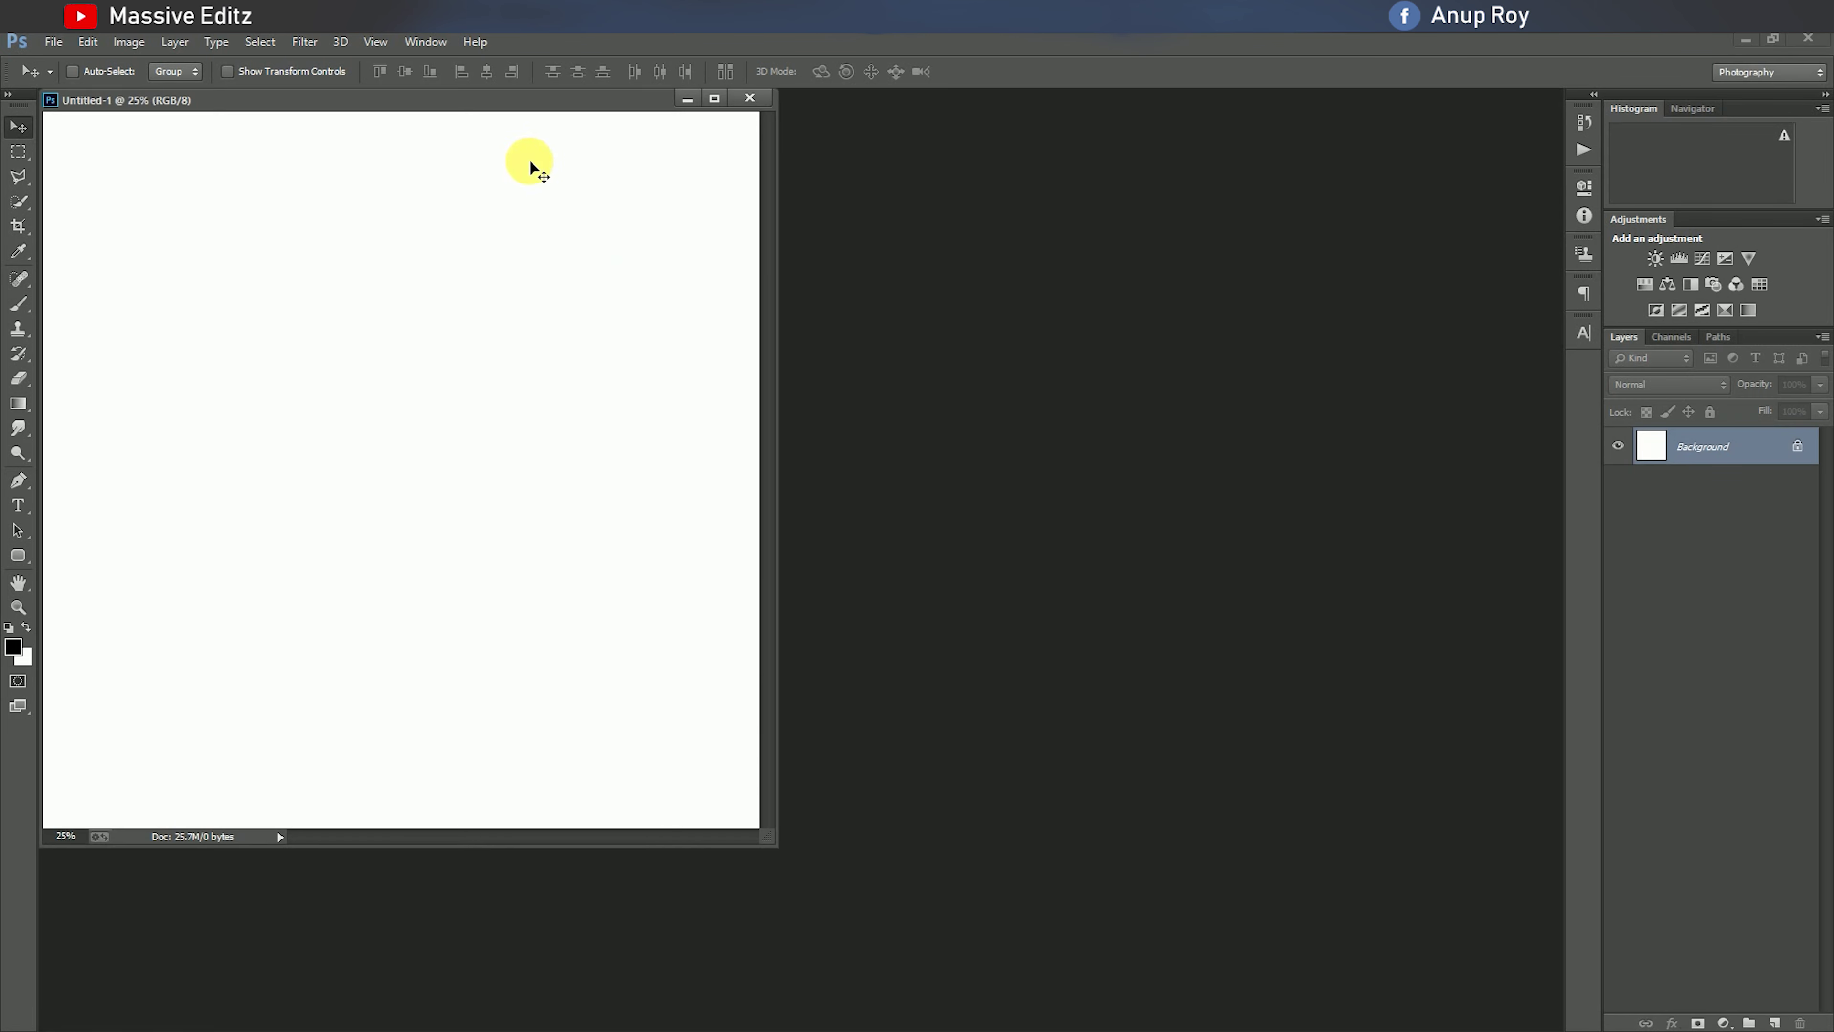
pyautogui.moveTo(487, 106); pyautogui.dragTo(863, 101)
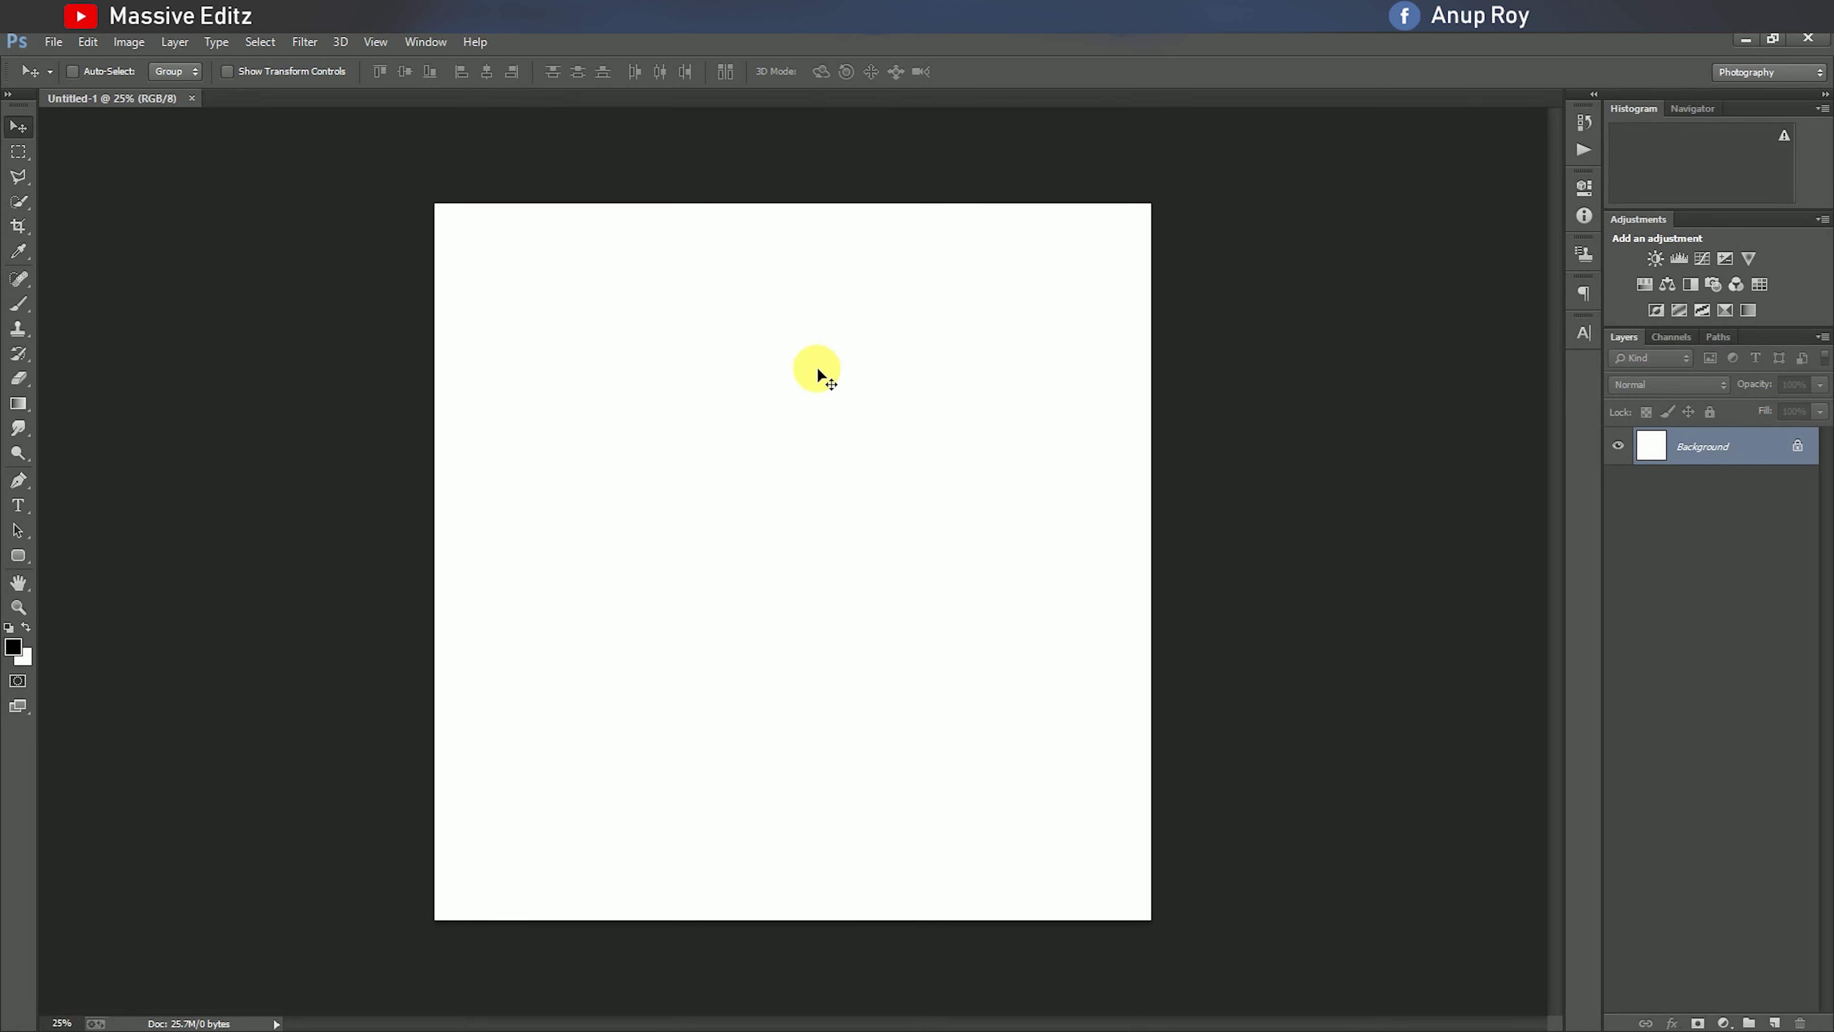
# Open iphone-girl.png and drag the woman onto the new canvas as a layer.
pyautogui.click(53, 41)
pyautogui.click(62, 79)
pyautogui.click(374, 209)
pyautogui.click(1270, 805)
pyautogui.moveTo(254, 307)
pyautogui.mouseDown()
pyautogui.moveTo(690, 488)
pyautogui.moveTo(787, 571)
pyautogui.mouseUp()
pyautogui.click(460, 118)
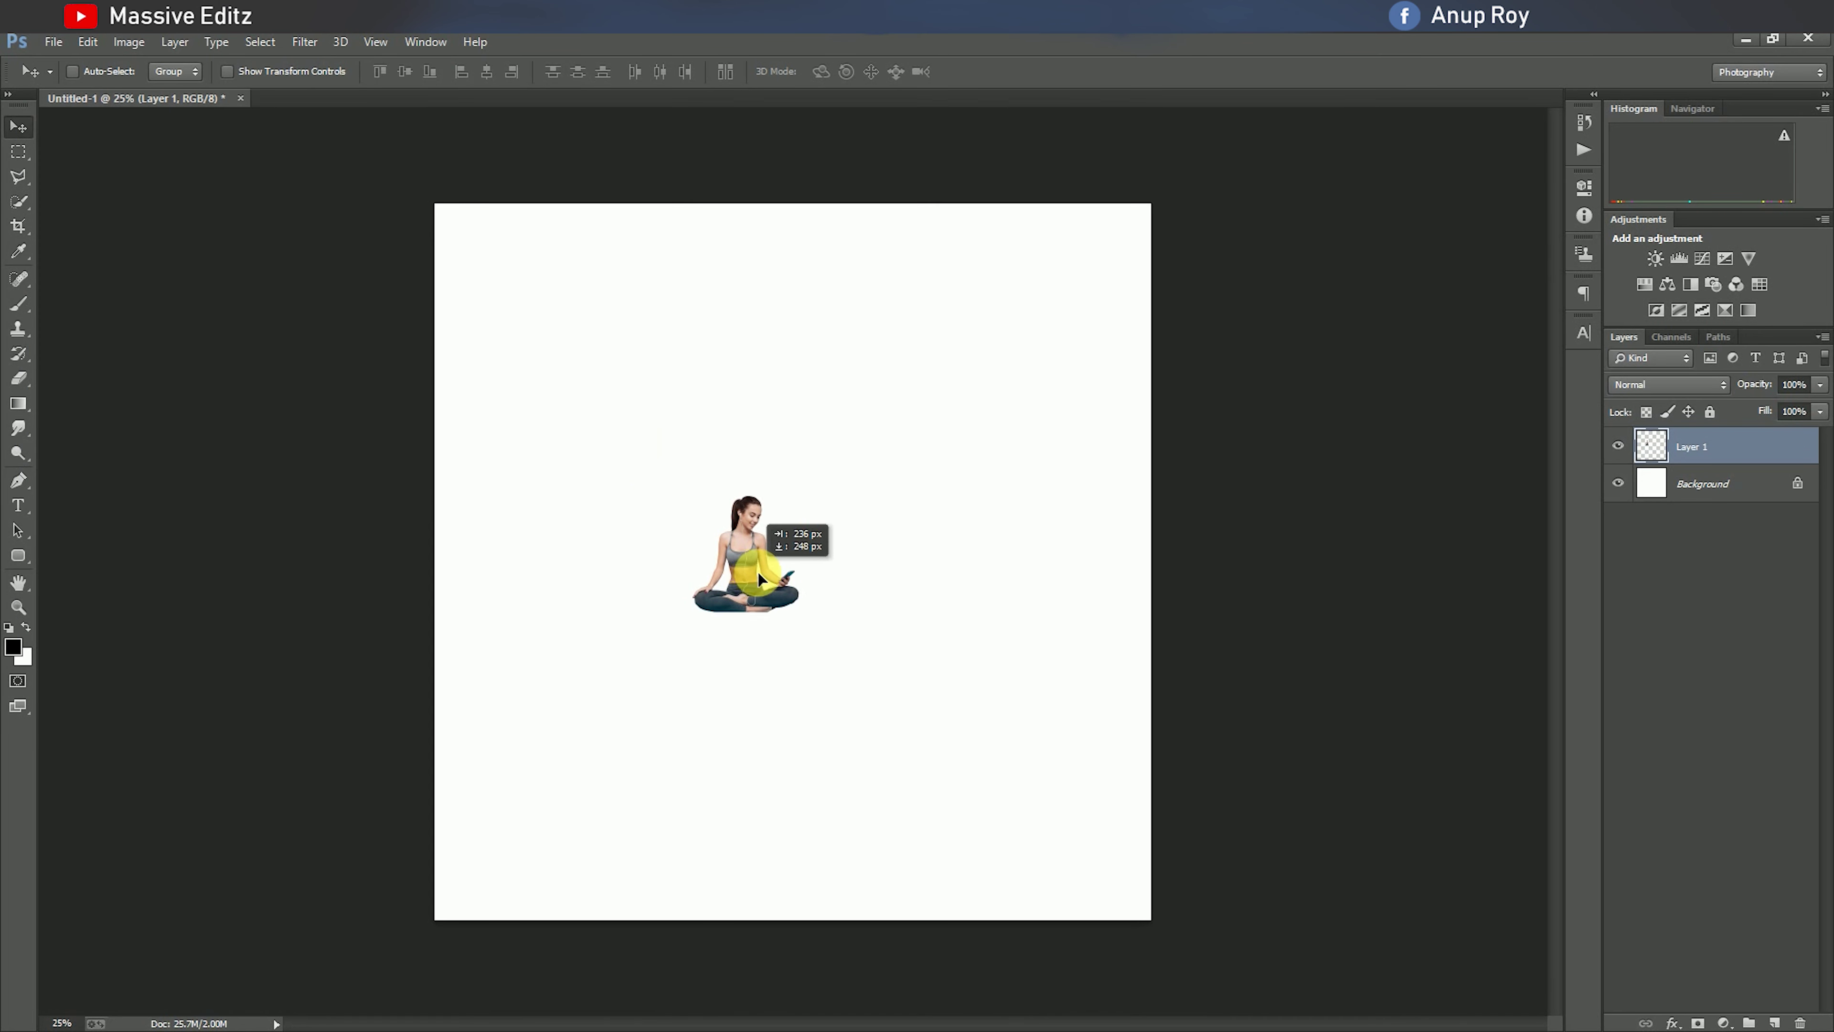
# Scale the woman up to roughly 344–372% and centre her on the canvas.
pyautogui.hotkey('ctrl', 't')
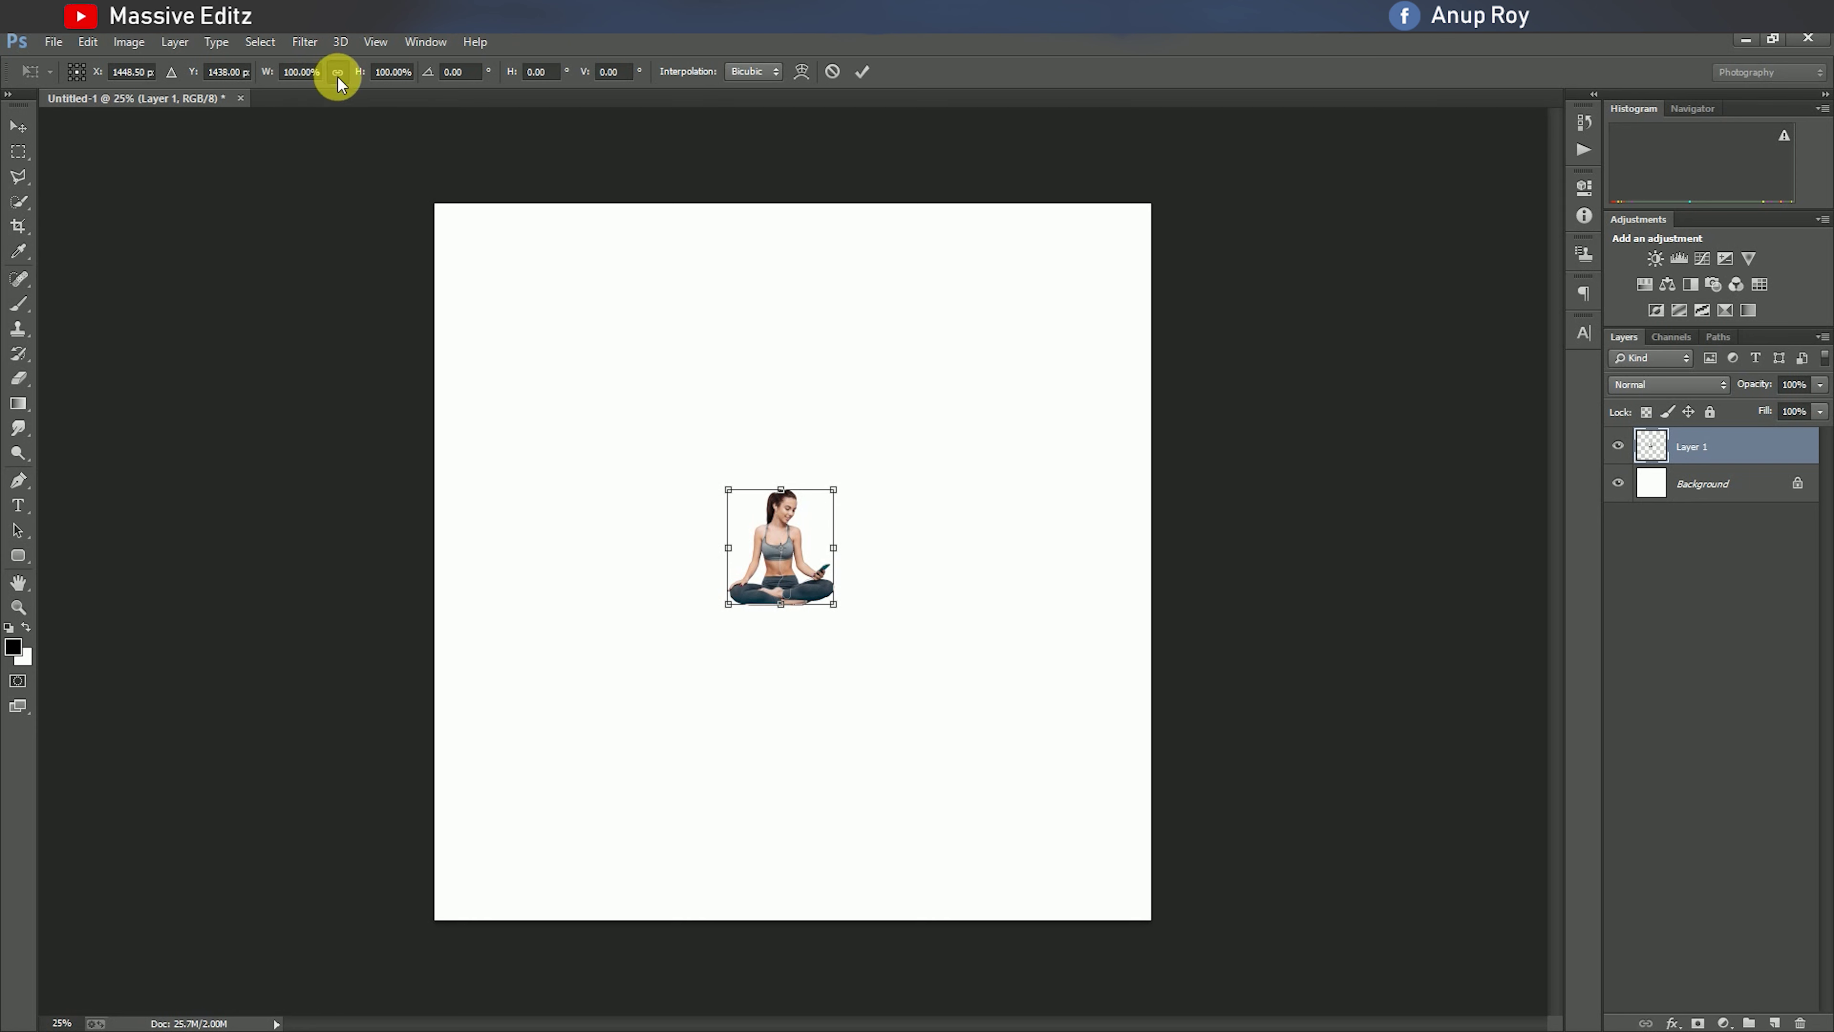
pyautogui.moveTo(366, 85)
pyautogui.mouseDown()
pyautogui.moveTo(630, 76)
pyautogui.moveTo(601, 74)
pyautogui.mouseUp()
pyautogui.click(863, 71)
pyautogui.moveTo(800, 549)
pyautogui.mouseDown()
pyautogui.moveTo(823, 554)
pyautogui.moveTo(808, 533)
pyautogui.mouseUp()
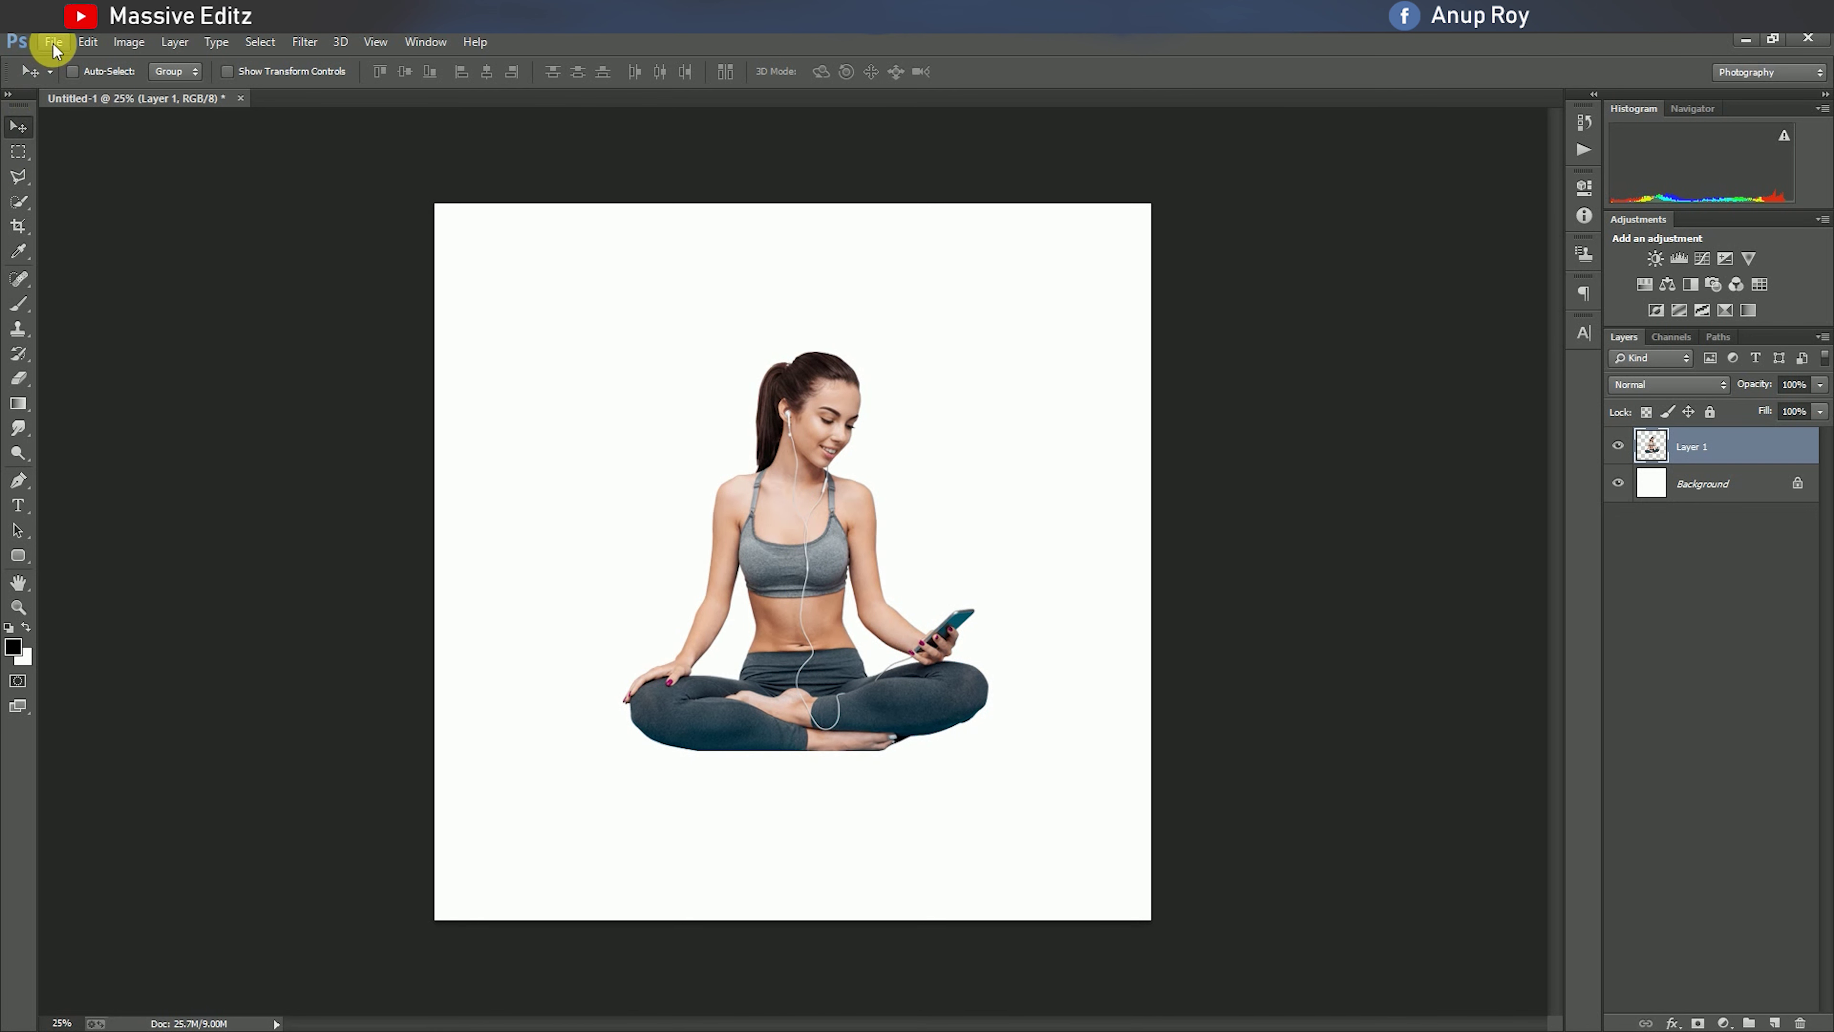
# Place the COMBAT jar at lower right, scale it proportionally to 131%, nudge it up, and add a layer.
pyautogui.hotkey('ctrl', 'v')
pyautogui.moveTo(1032, 763); pyautogui.dragTo(1097, 867)
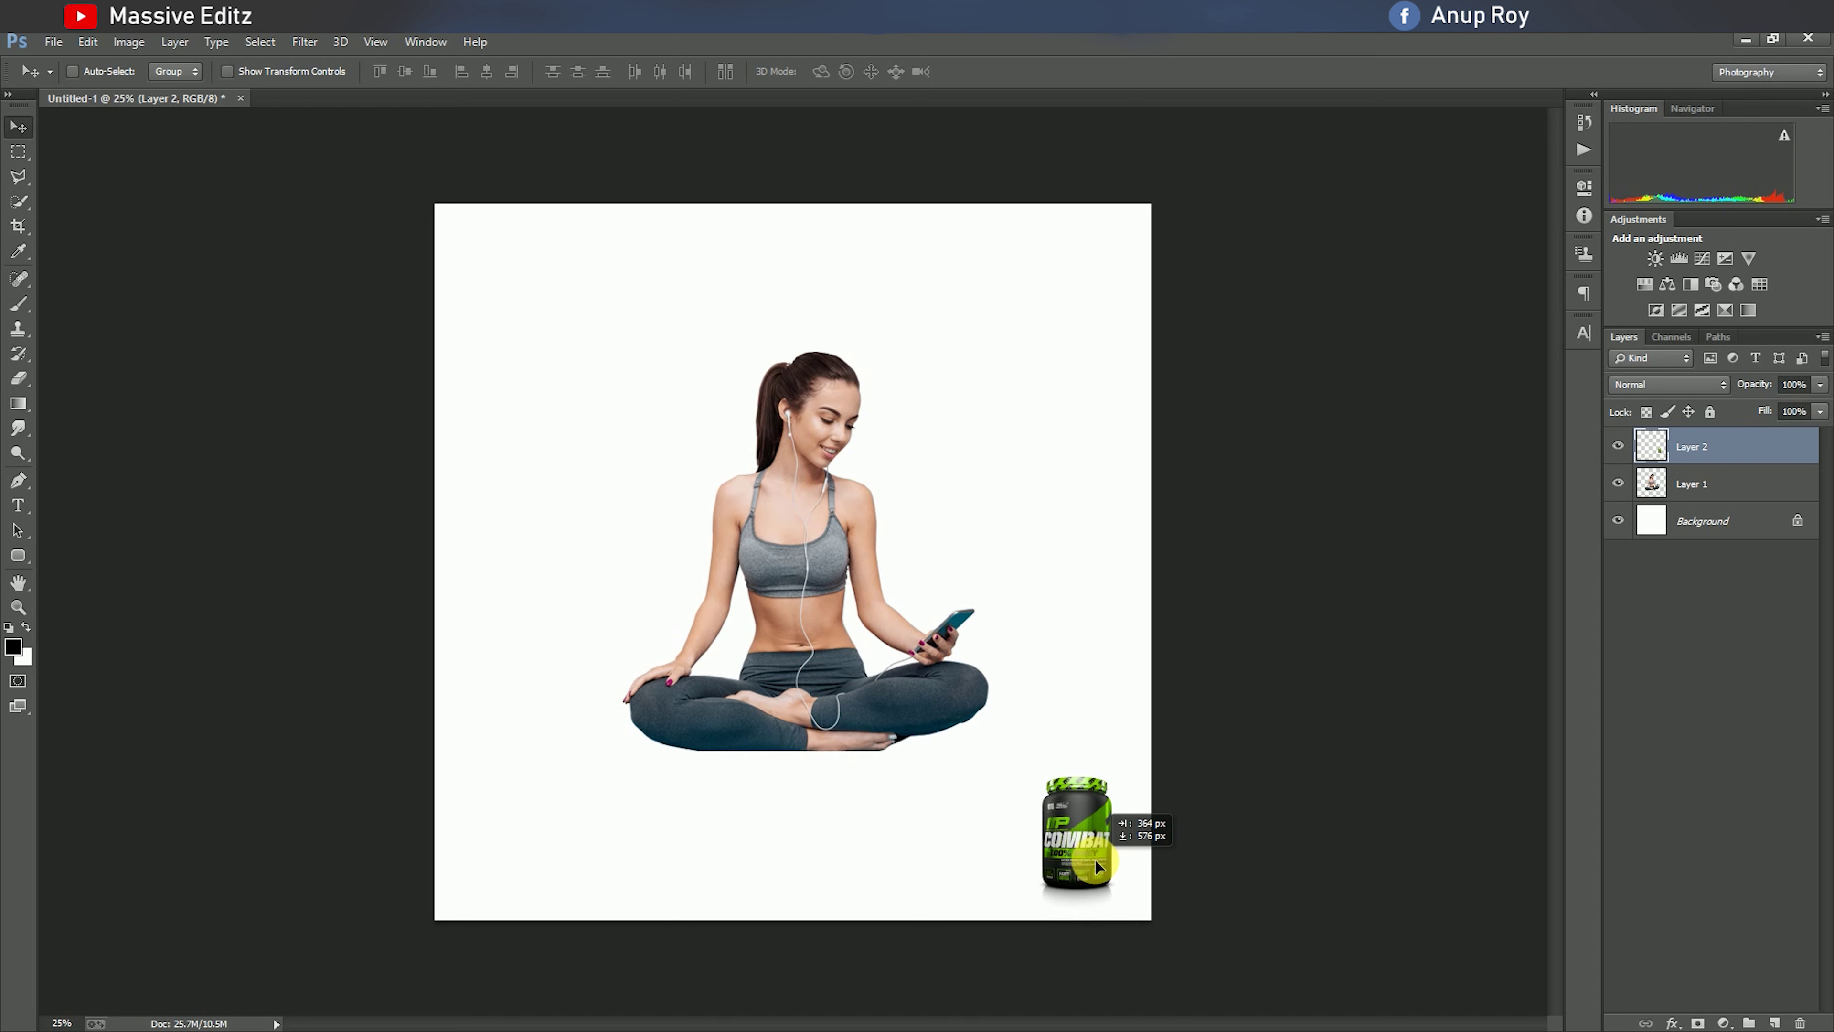
pyautogui.hotkey('ctrl', 't')
pyautogui.hotkey('ctrl', 'r')
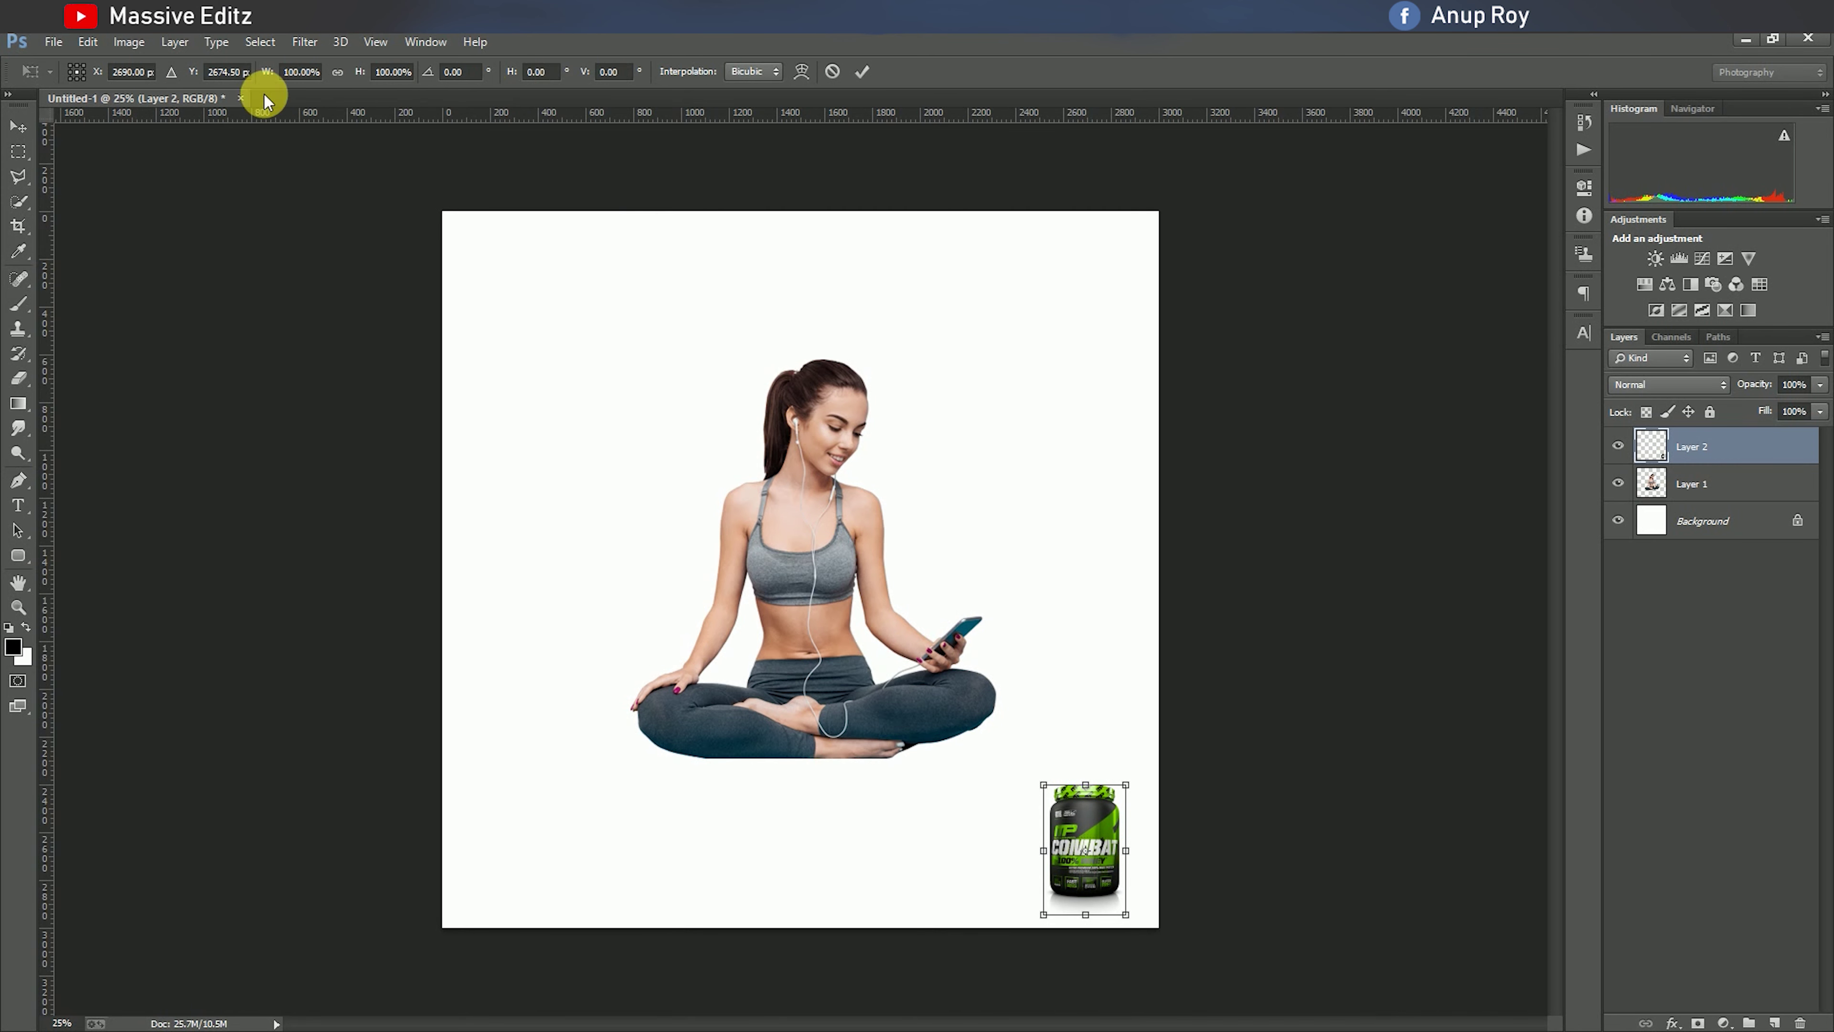
pyautogui.click(337, 71)
pyautogui.moveTo(360, 72); pyautogui.dragTo(396, 79)
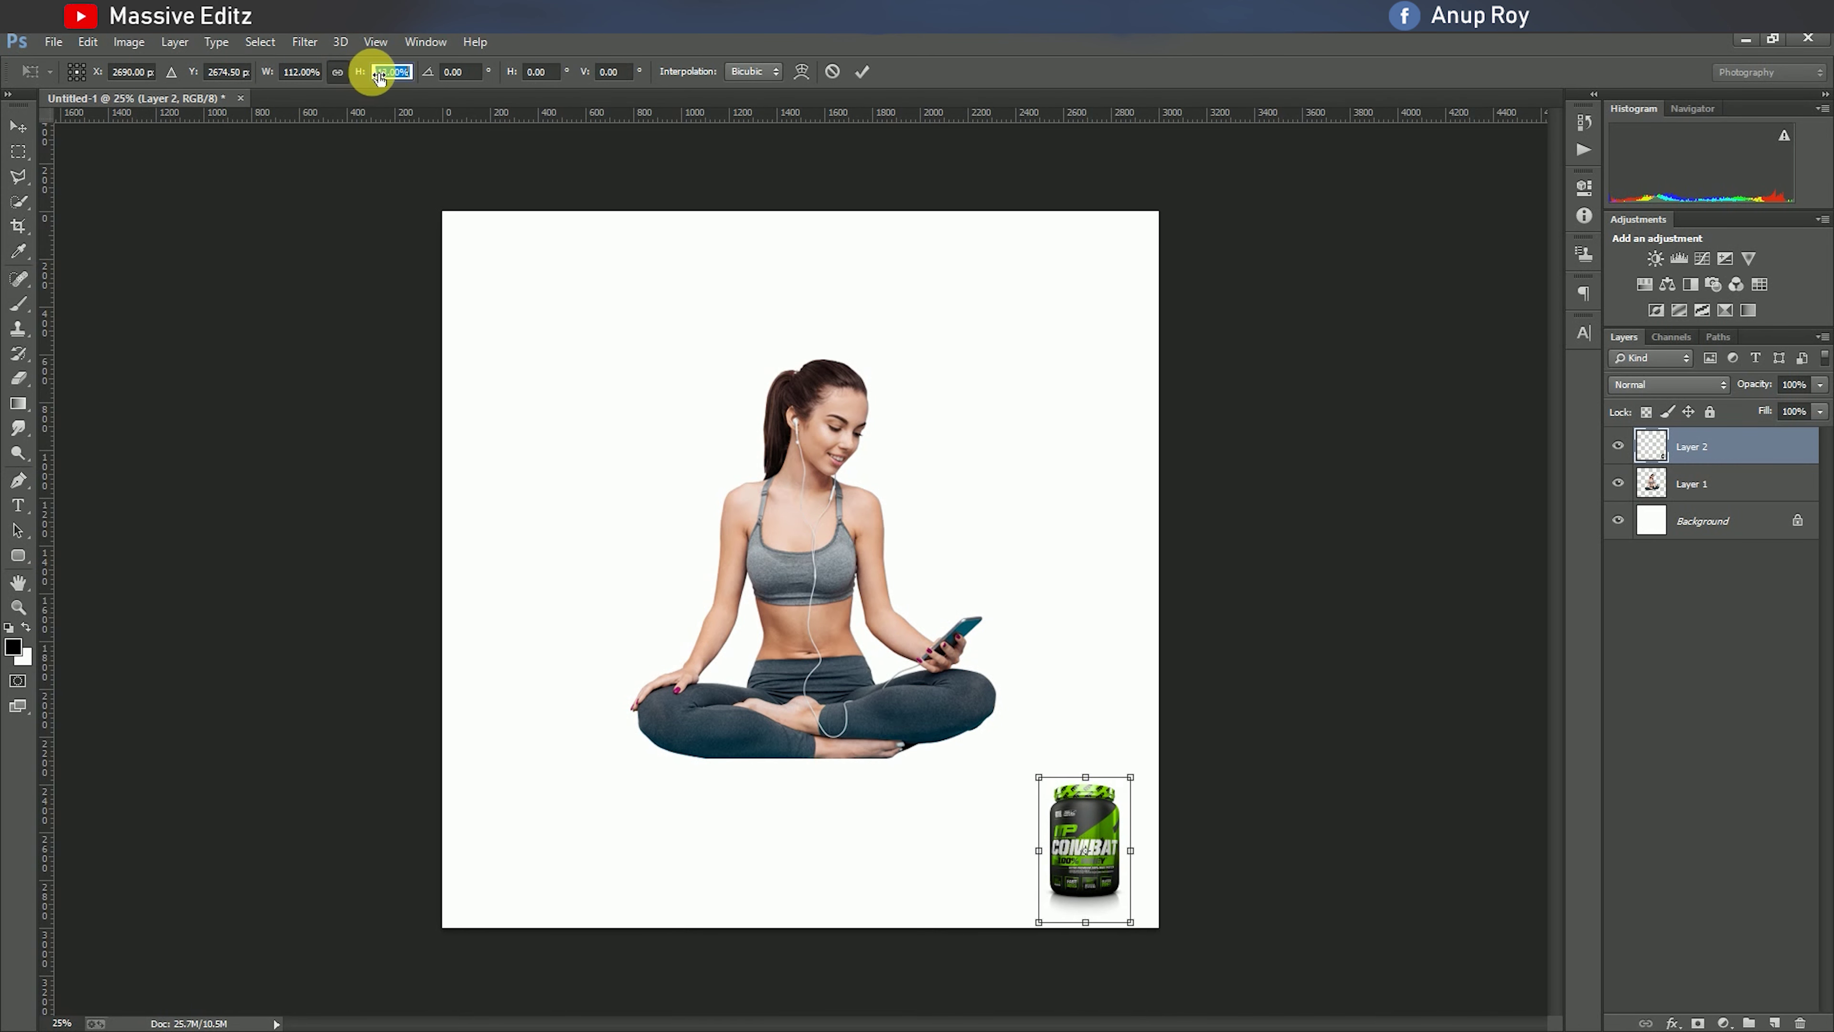
pyautogui.click(862, 71)
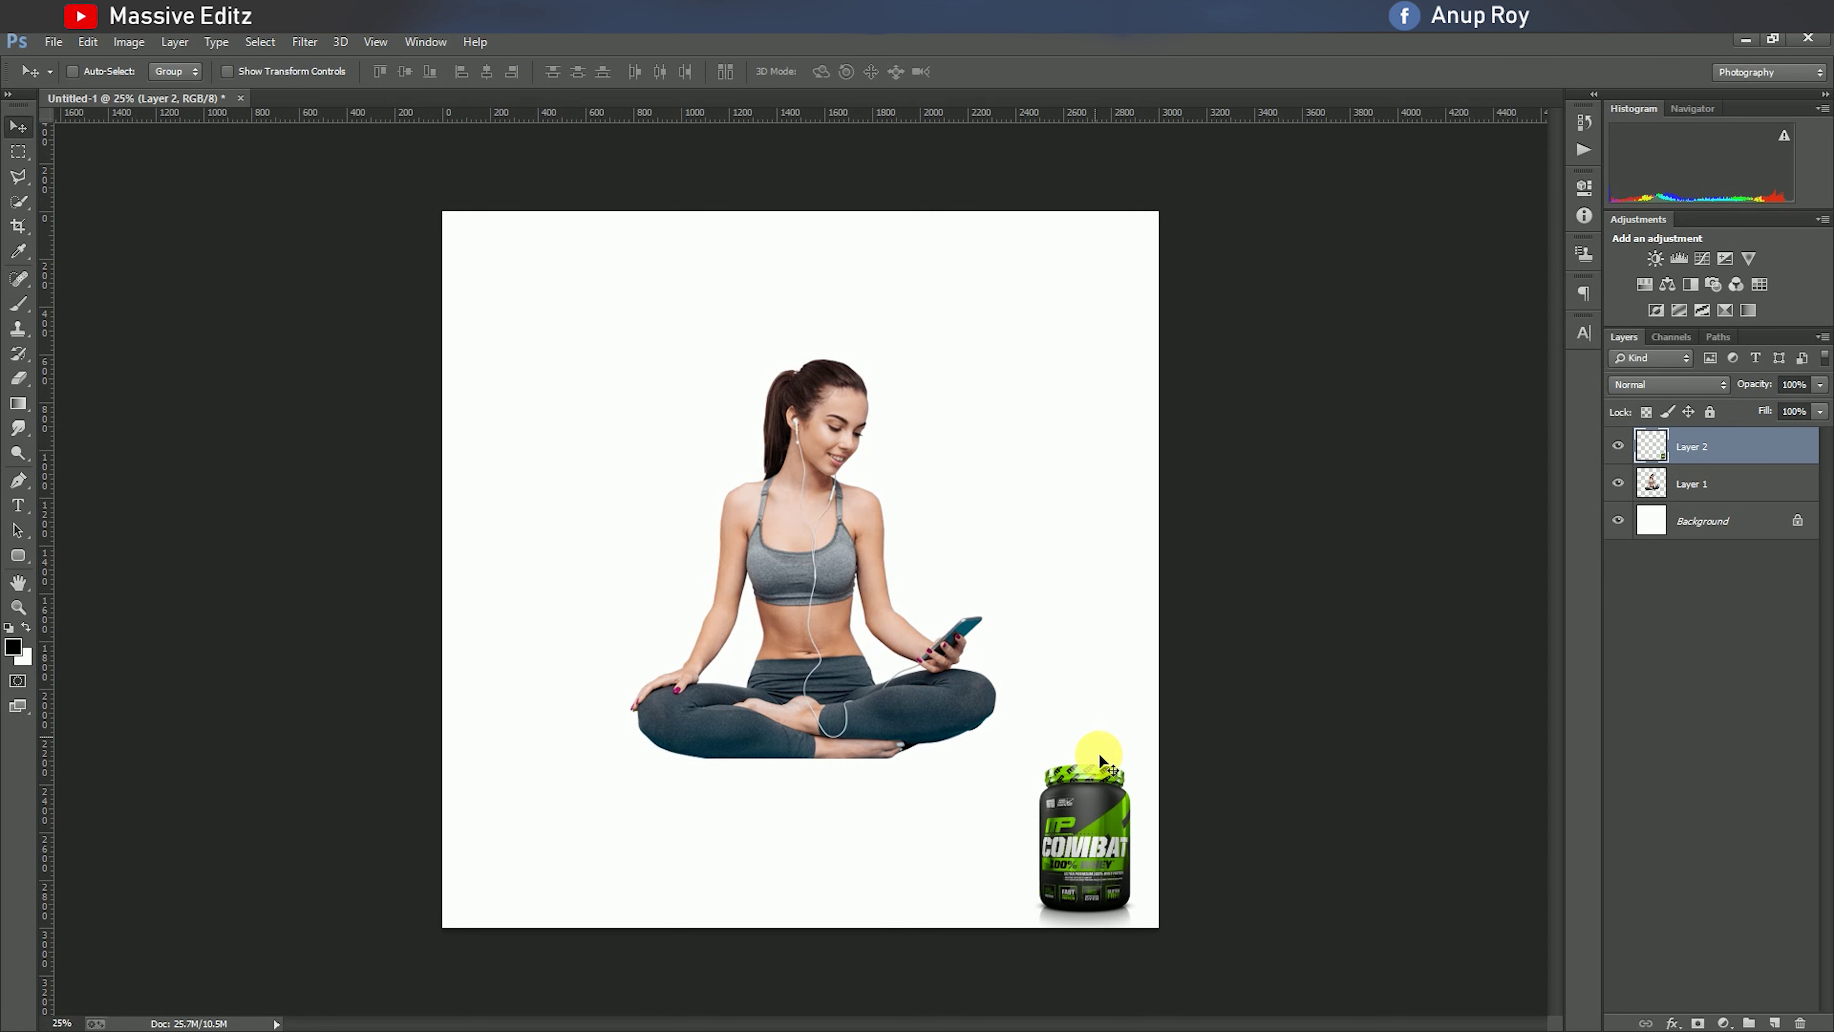
pyautogui.moveTo(1103, 849); pyautogui.dragTo(1103, 842)
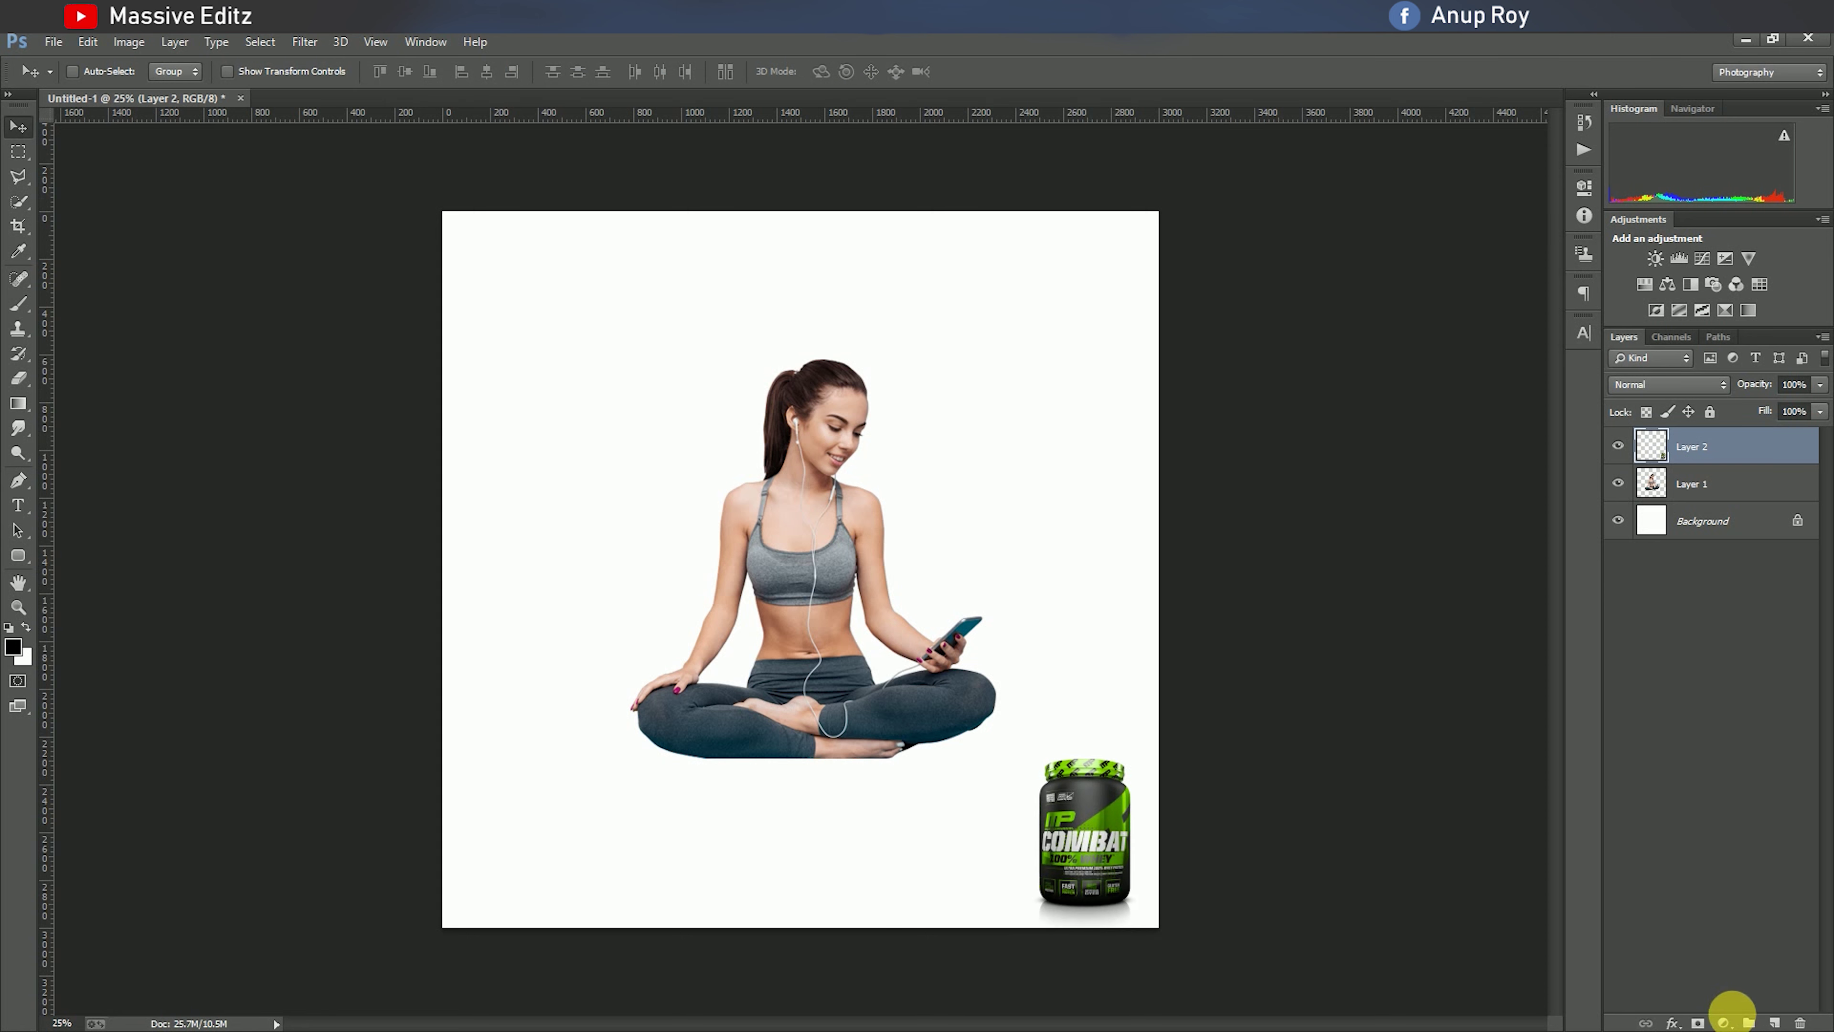
pyautogui.click(1774, 1023)
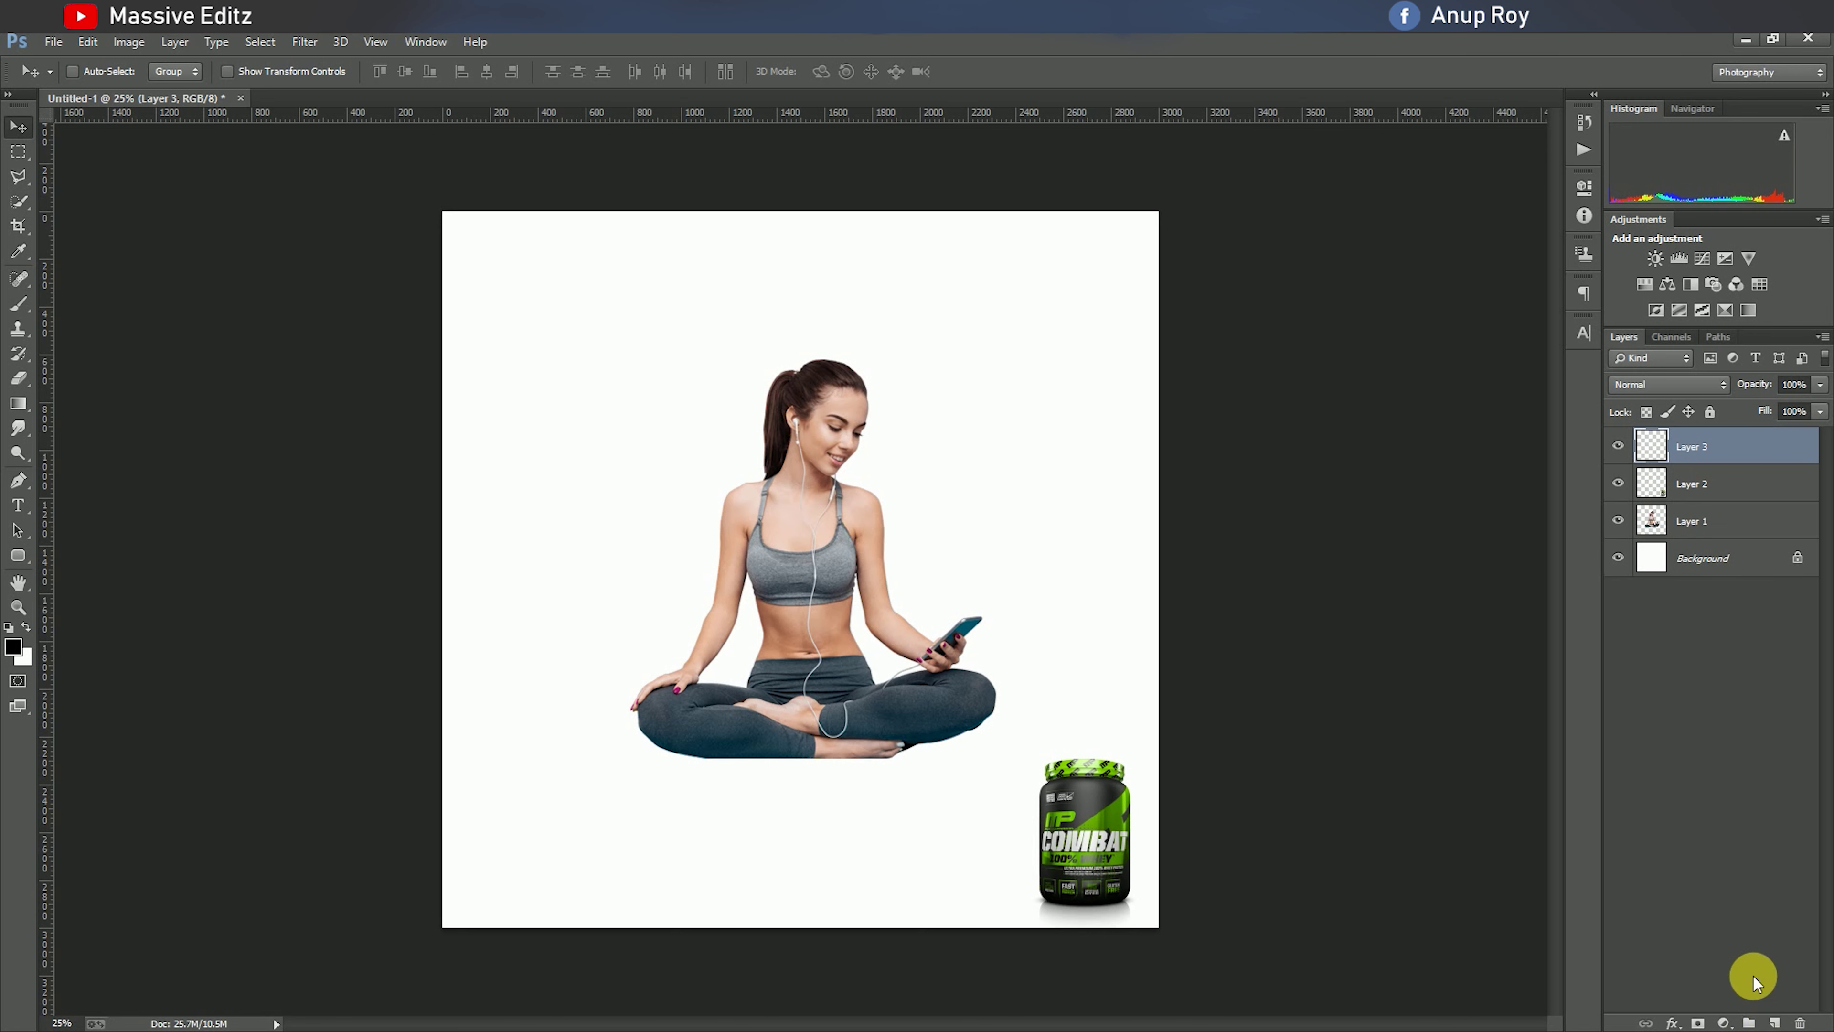
# Add a Gradient Fill layer and tilt its angle diagonally.
pyautogui.click(1724, 1024)
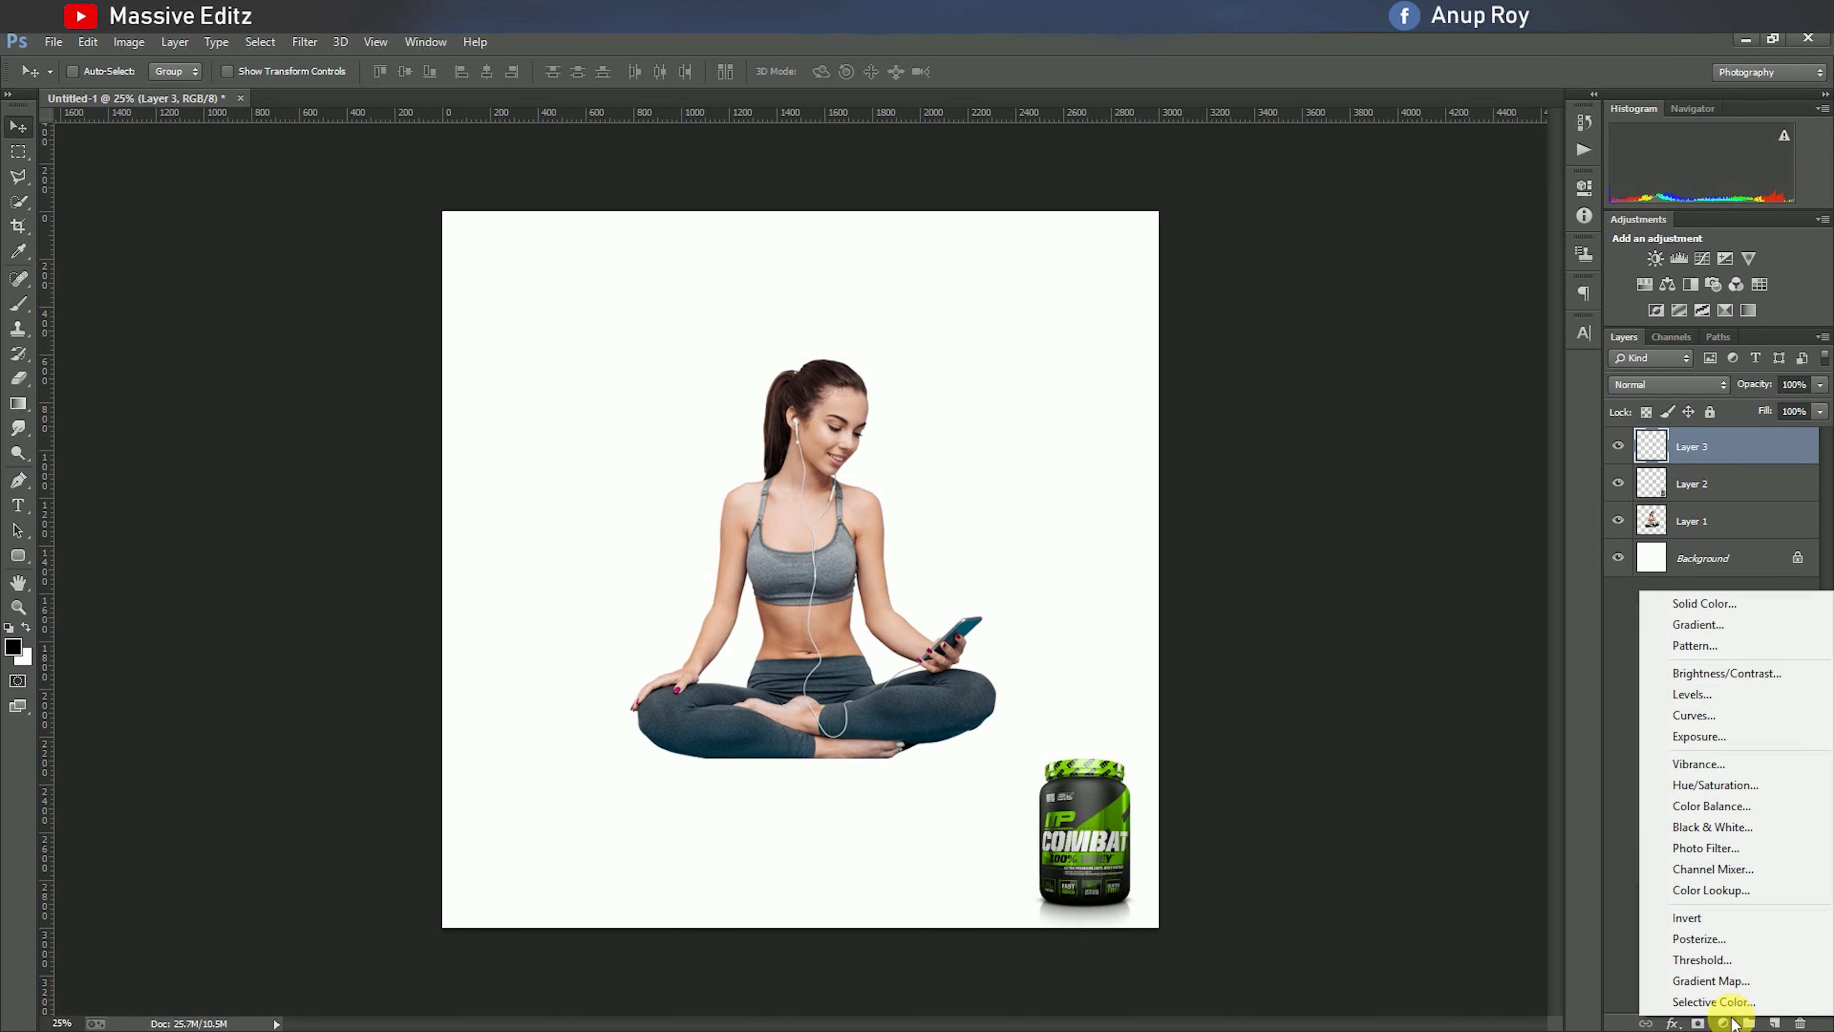
pyautogui.click(1723, 623)
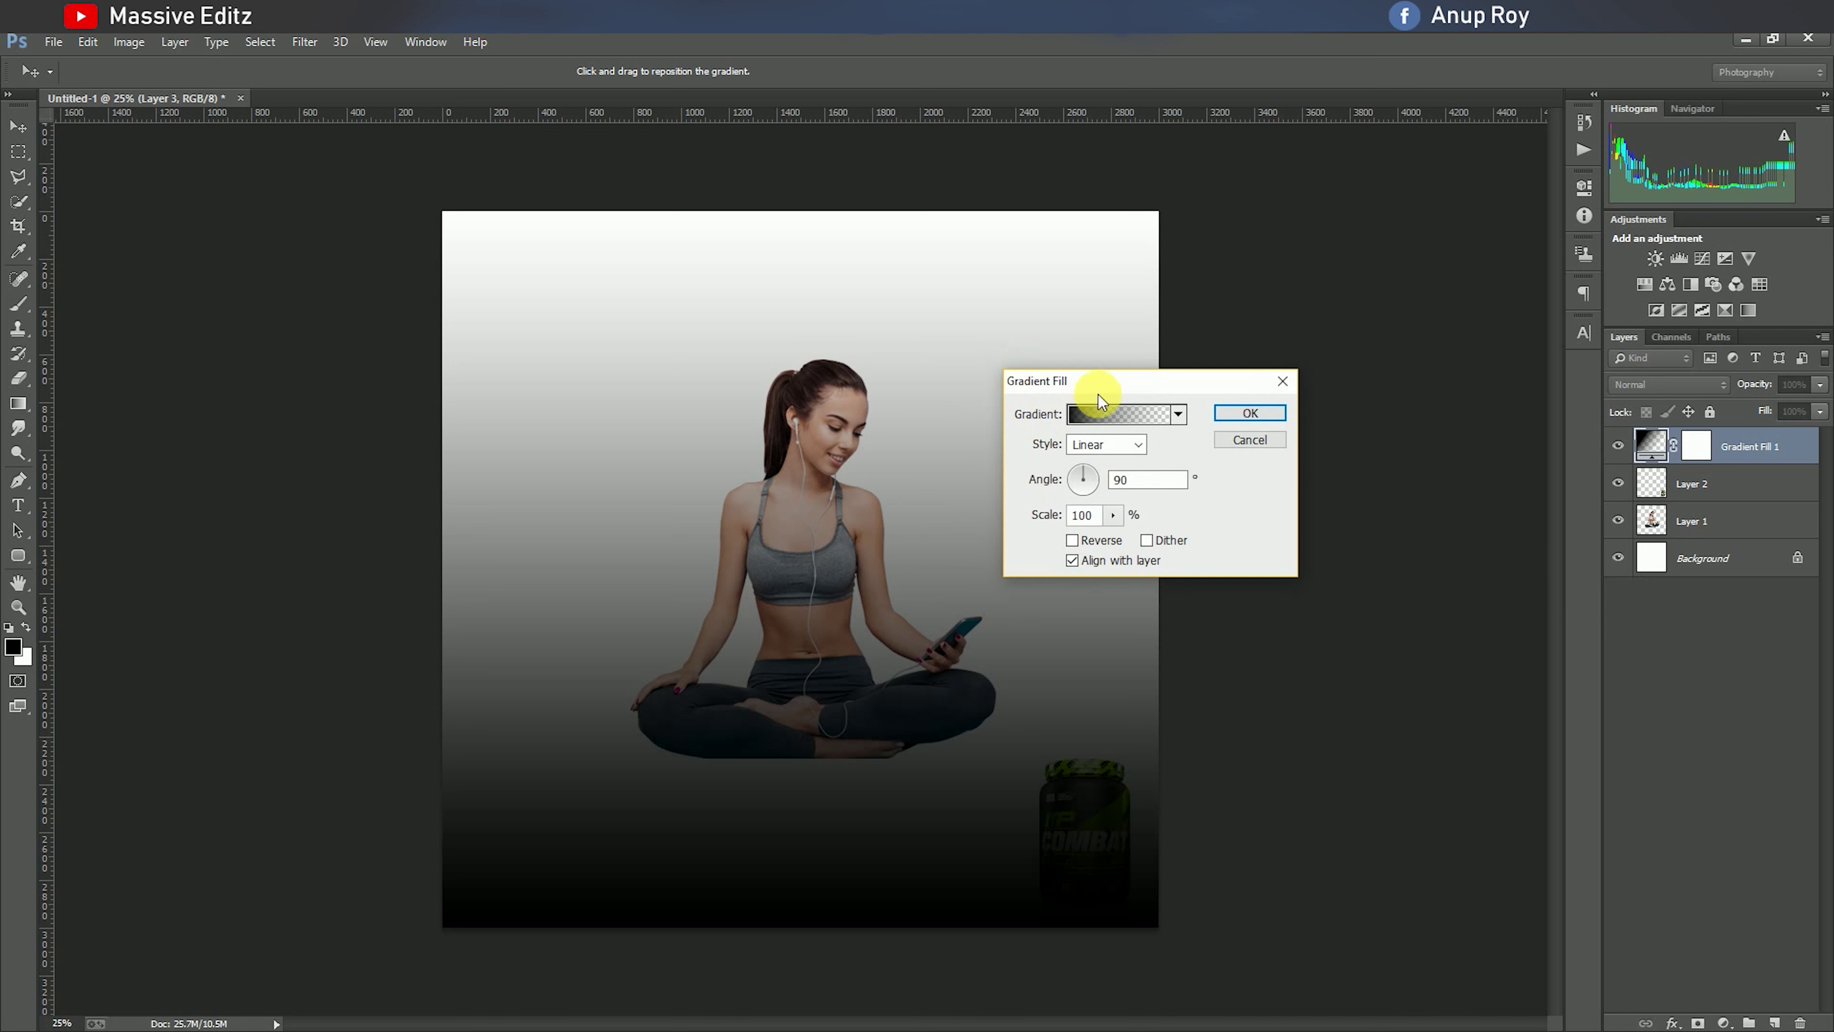
pyautogui.click(1178, 416)
pyautogui.moveTo(1089, 474); pyautogui.dragTo(1101, 493)
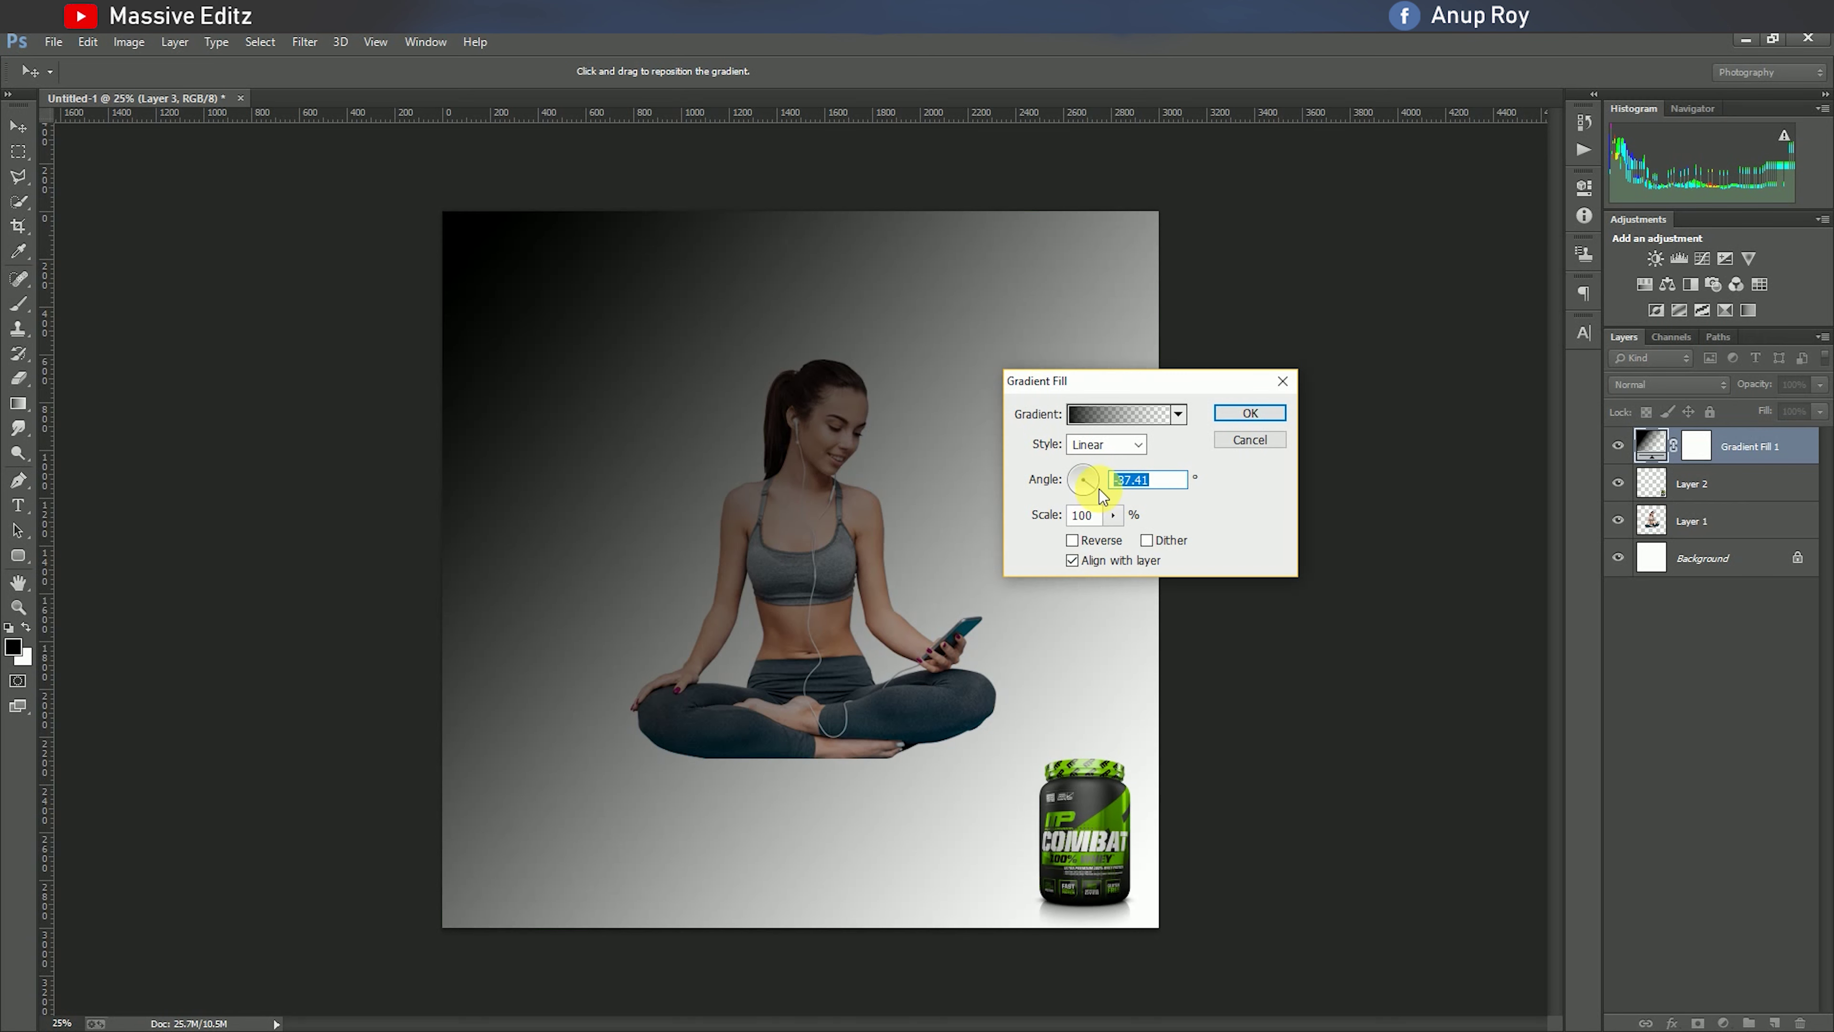
pyautogui.click(1178, 414)
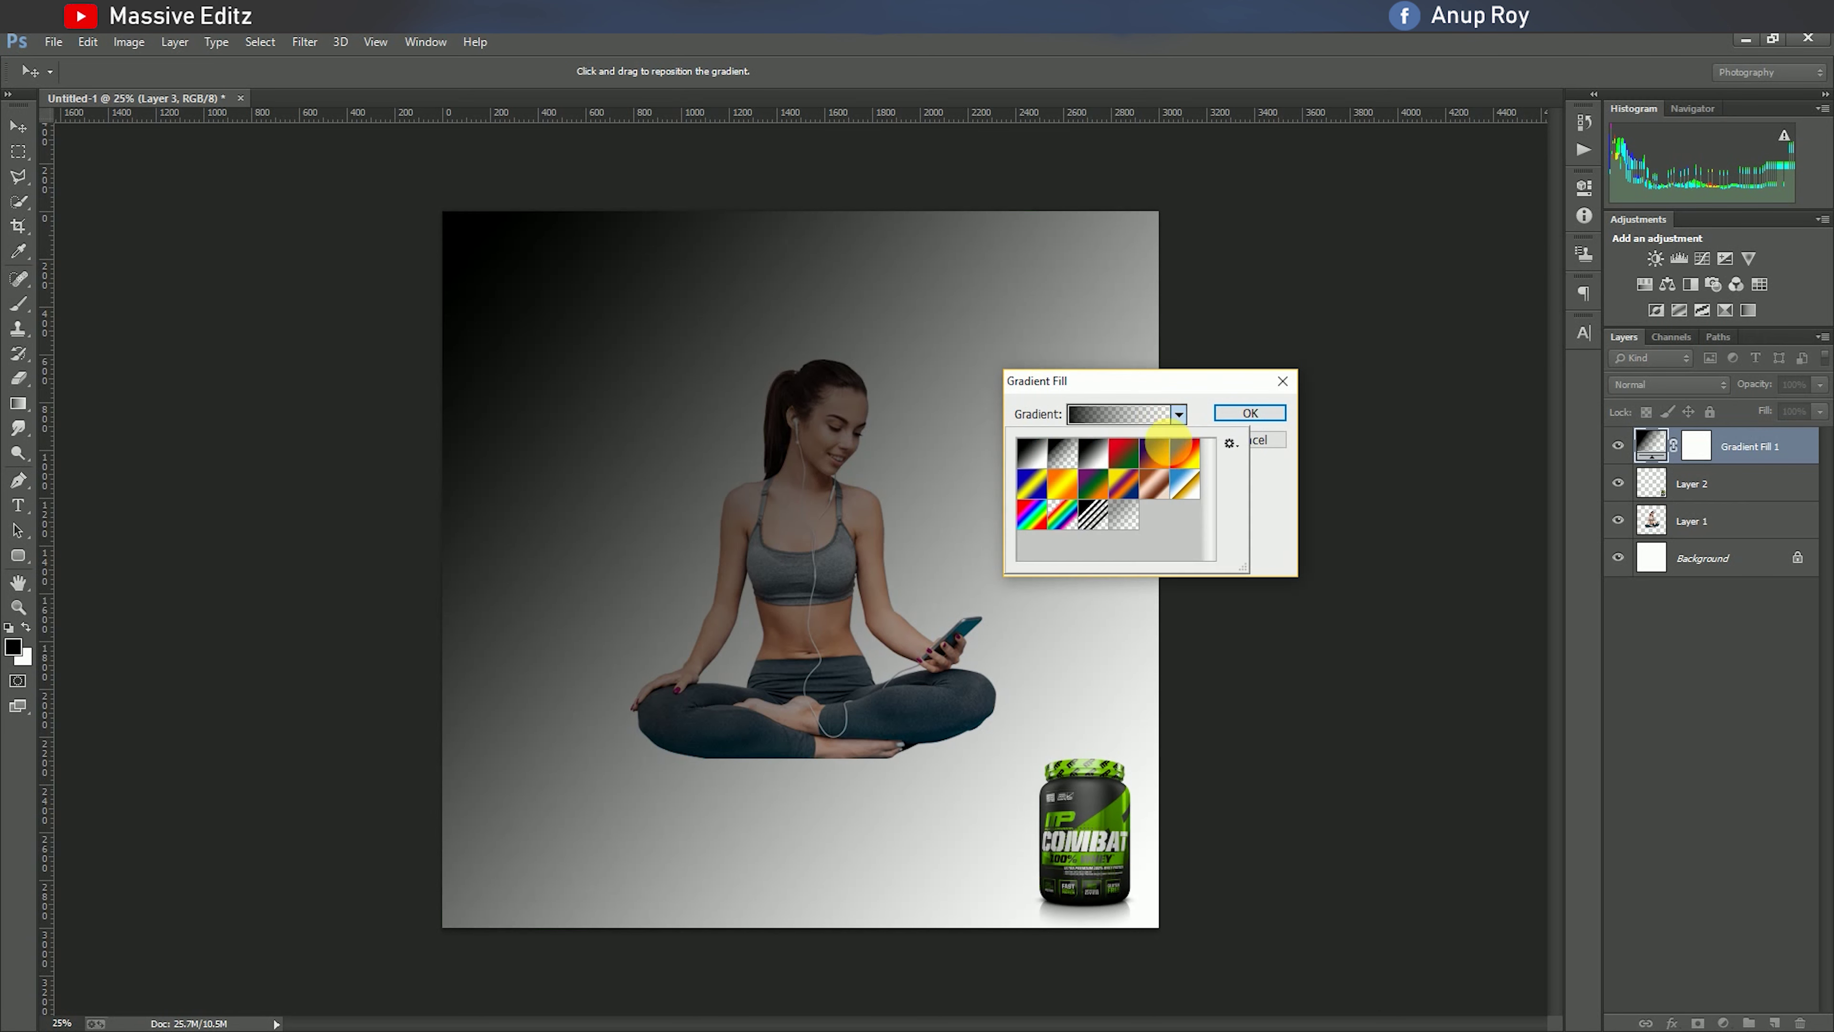
pyautogui.click(1109, 413)
# Set both gradient stops to greens sampled from the COMBAT jar.
pyautogui.click(738, 513)
pyautogui.click(1124, 816)
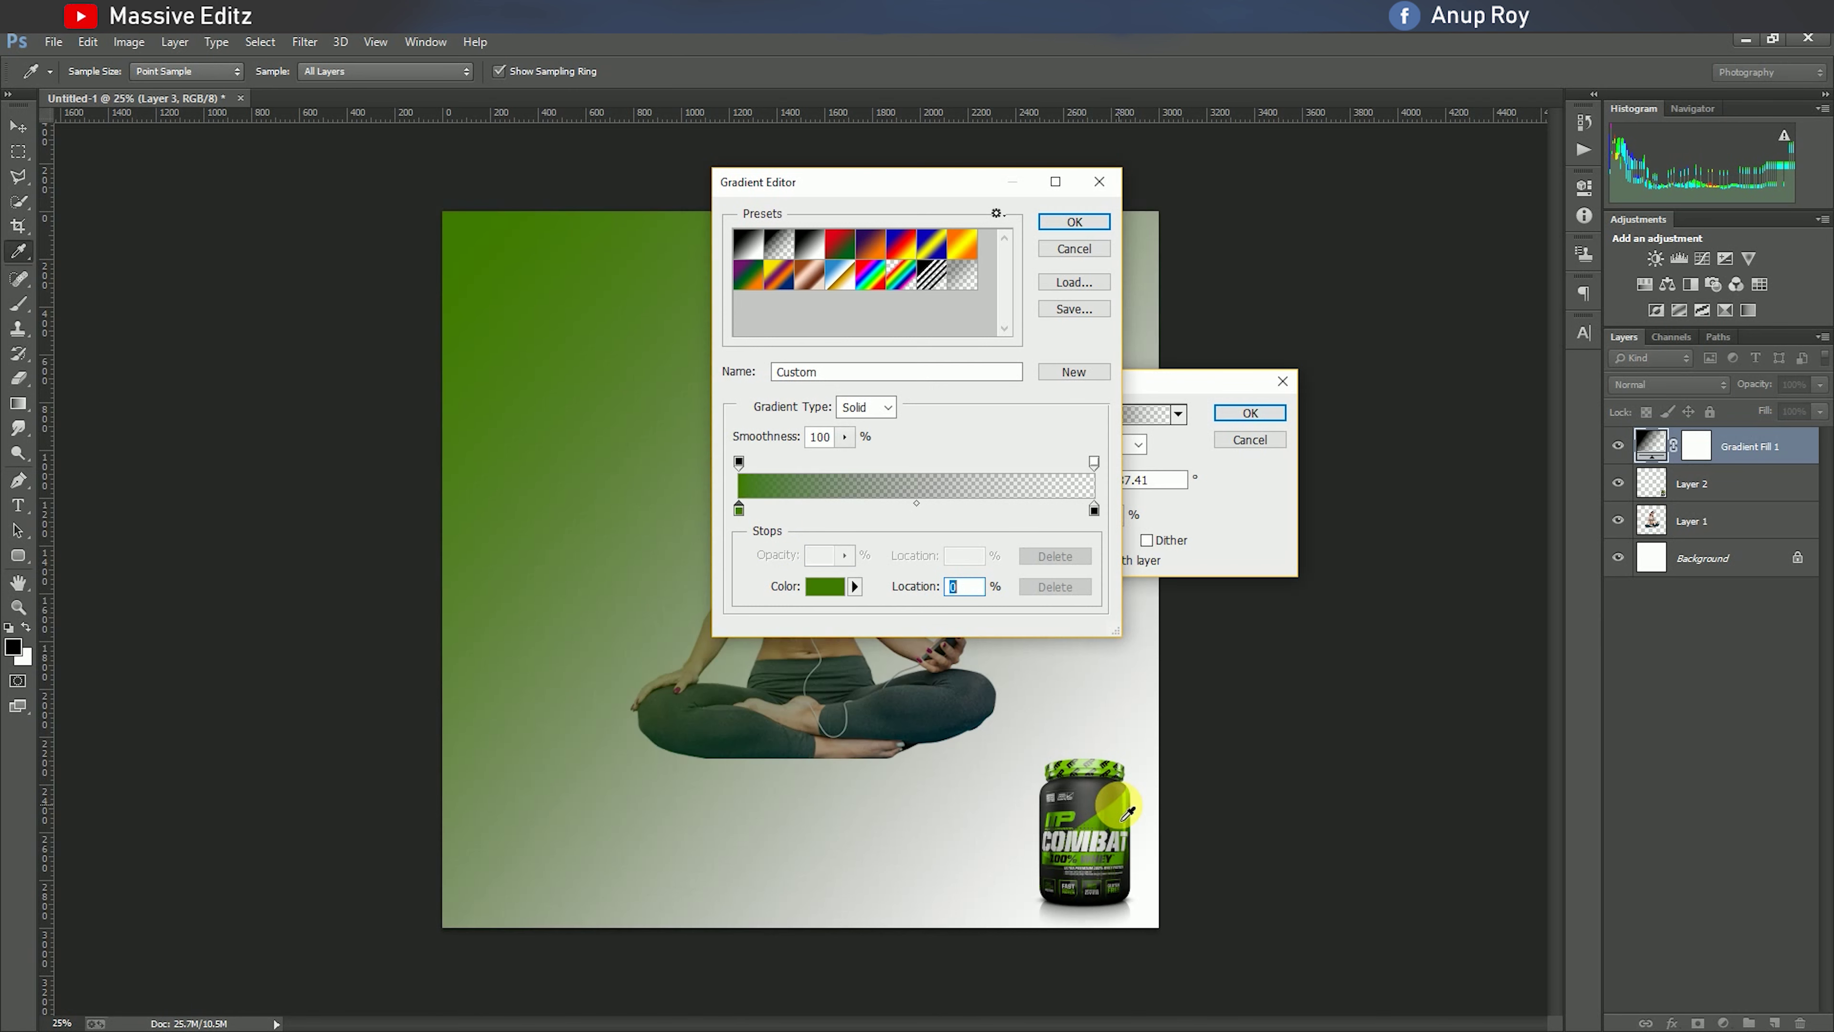
pyautogui.click(826, 587)
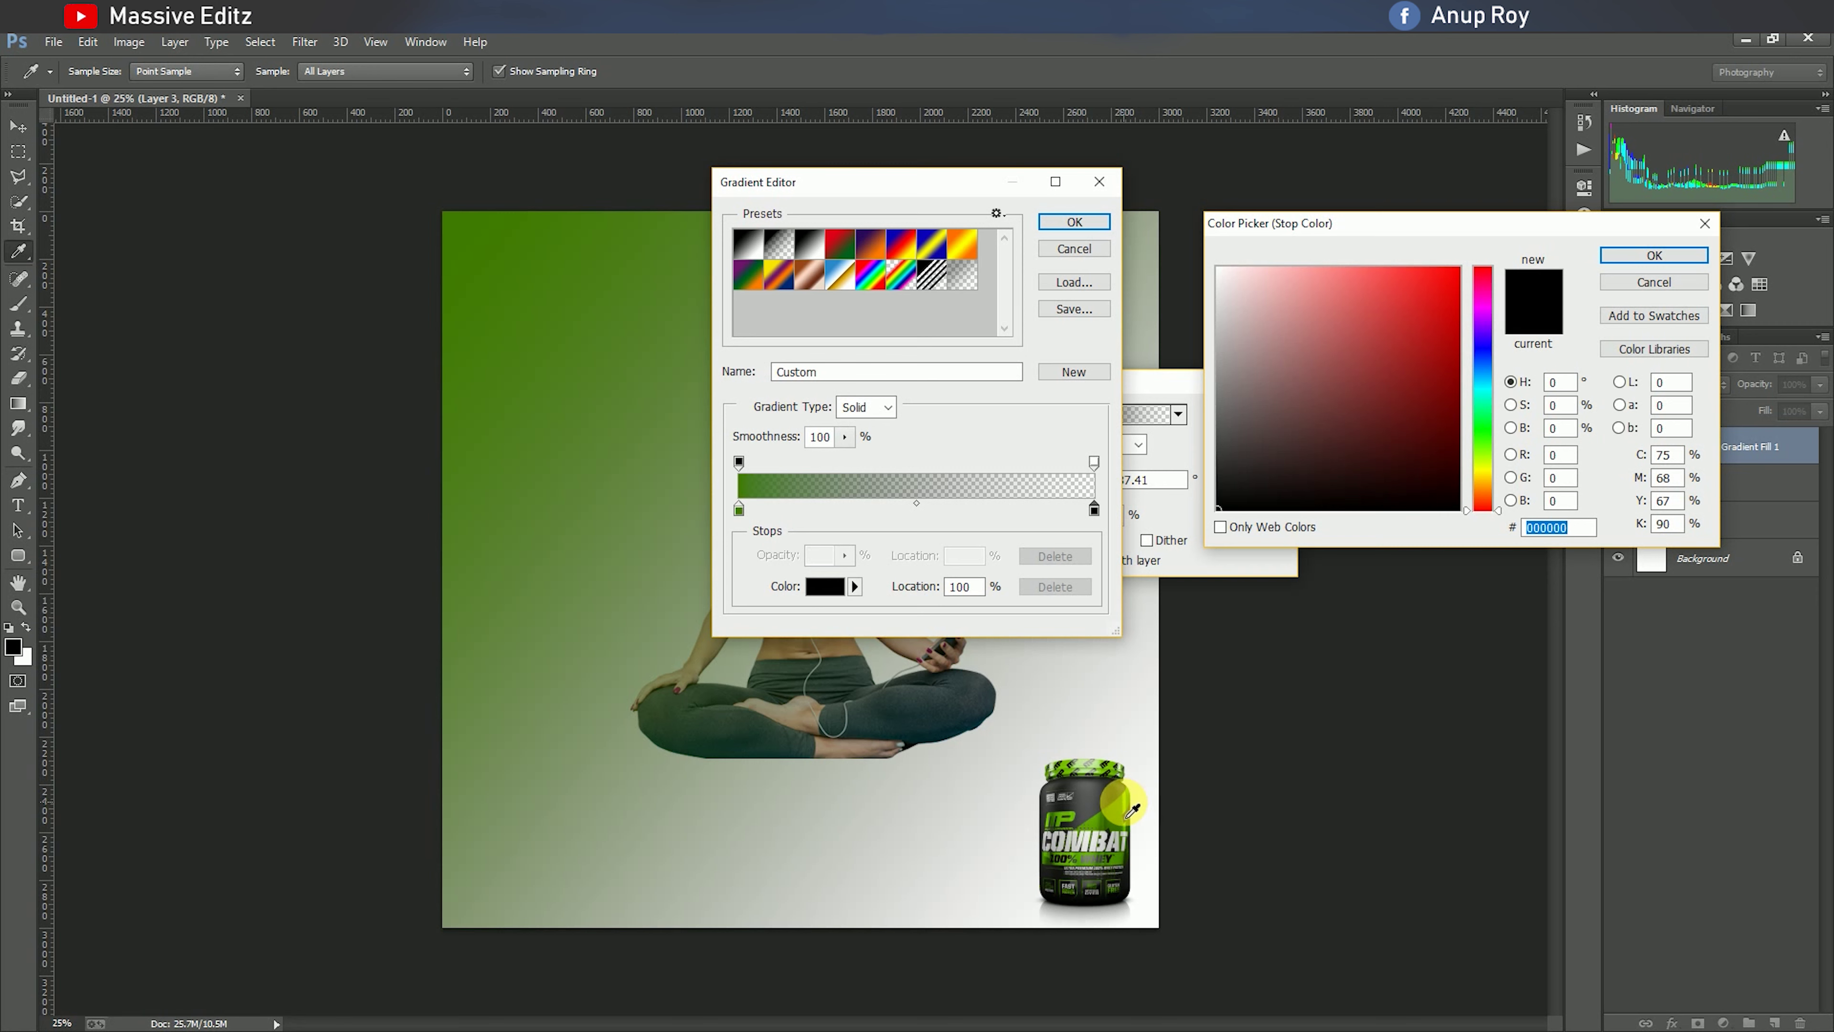
pyautogui.click(1131, 809)
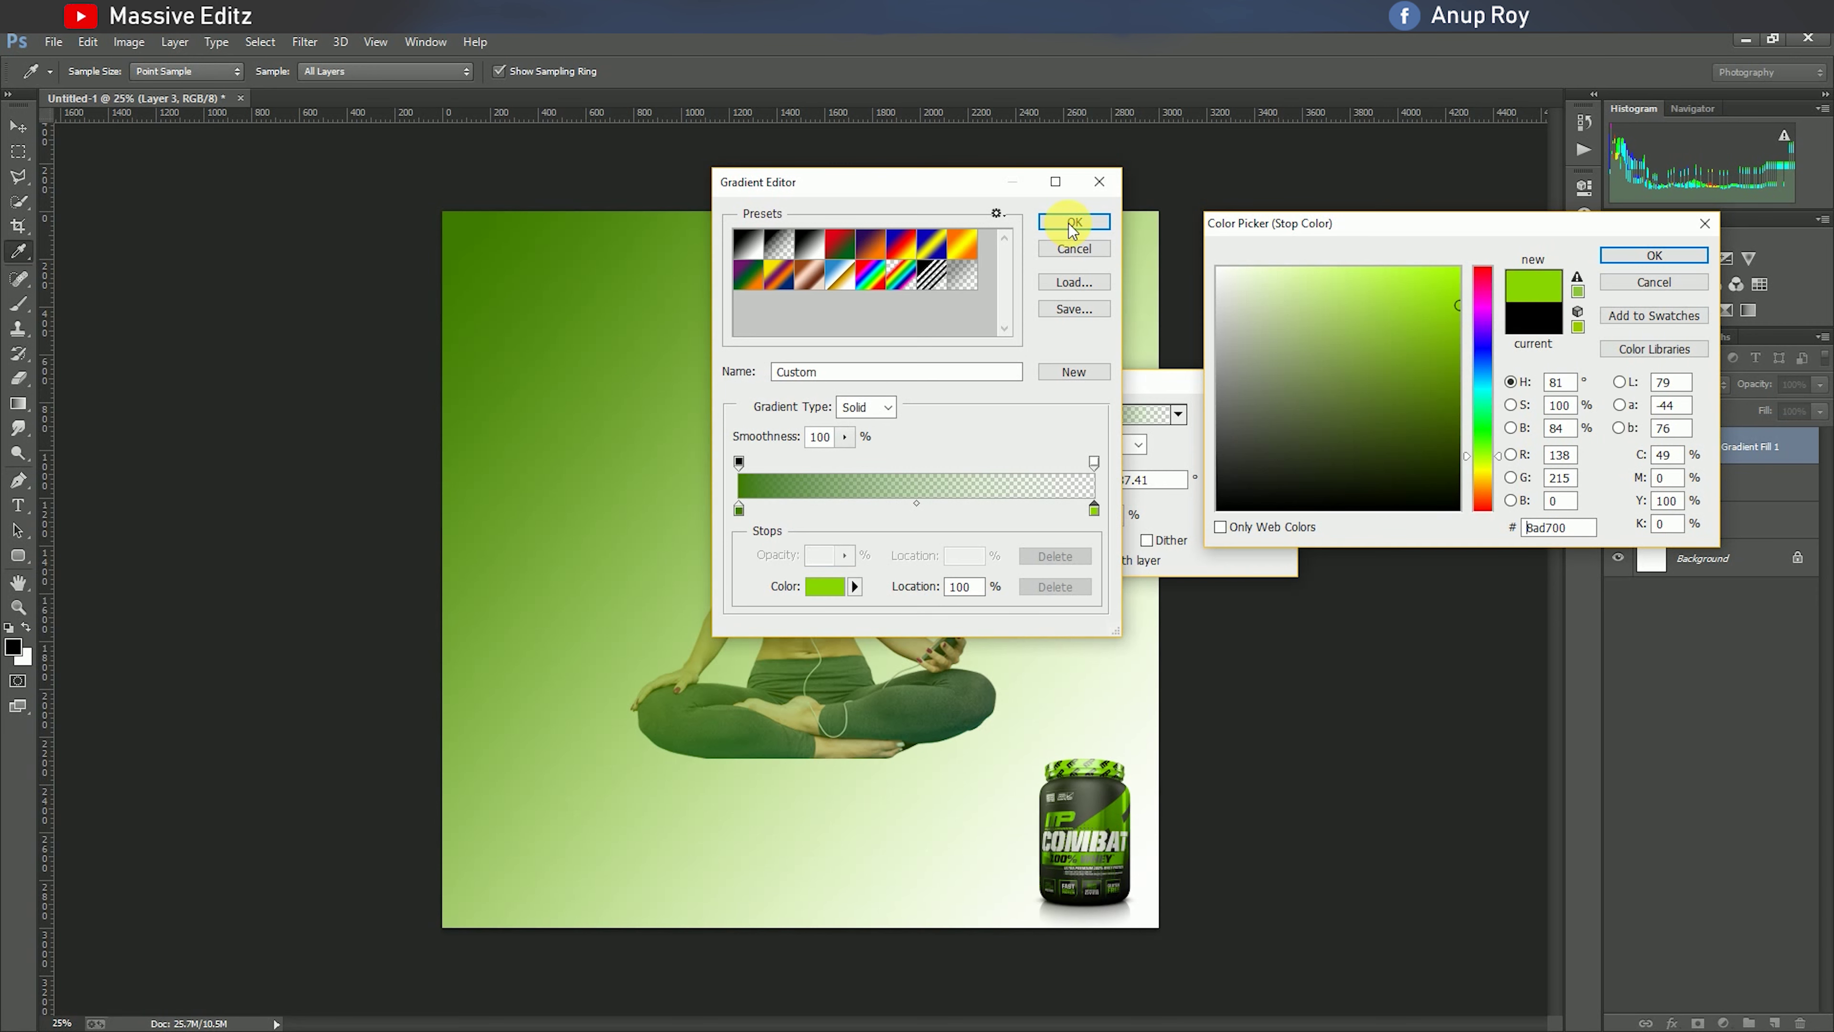
pyautogui.click(1653, 256)
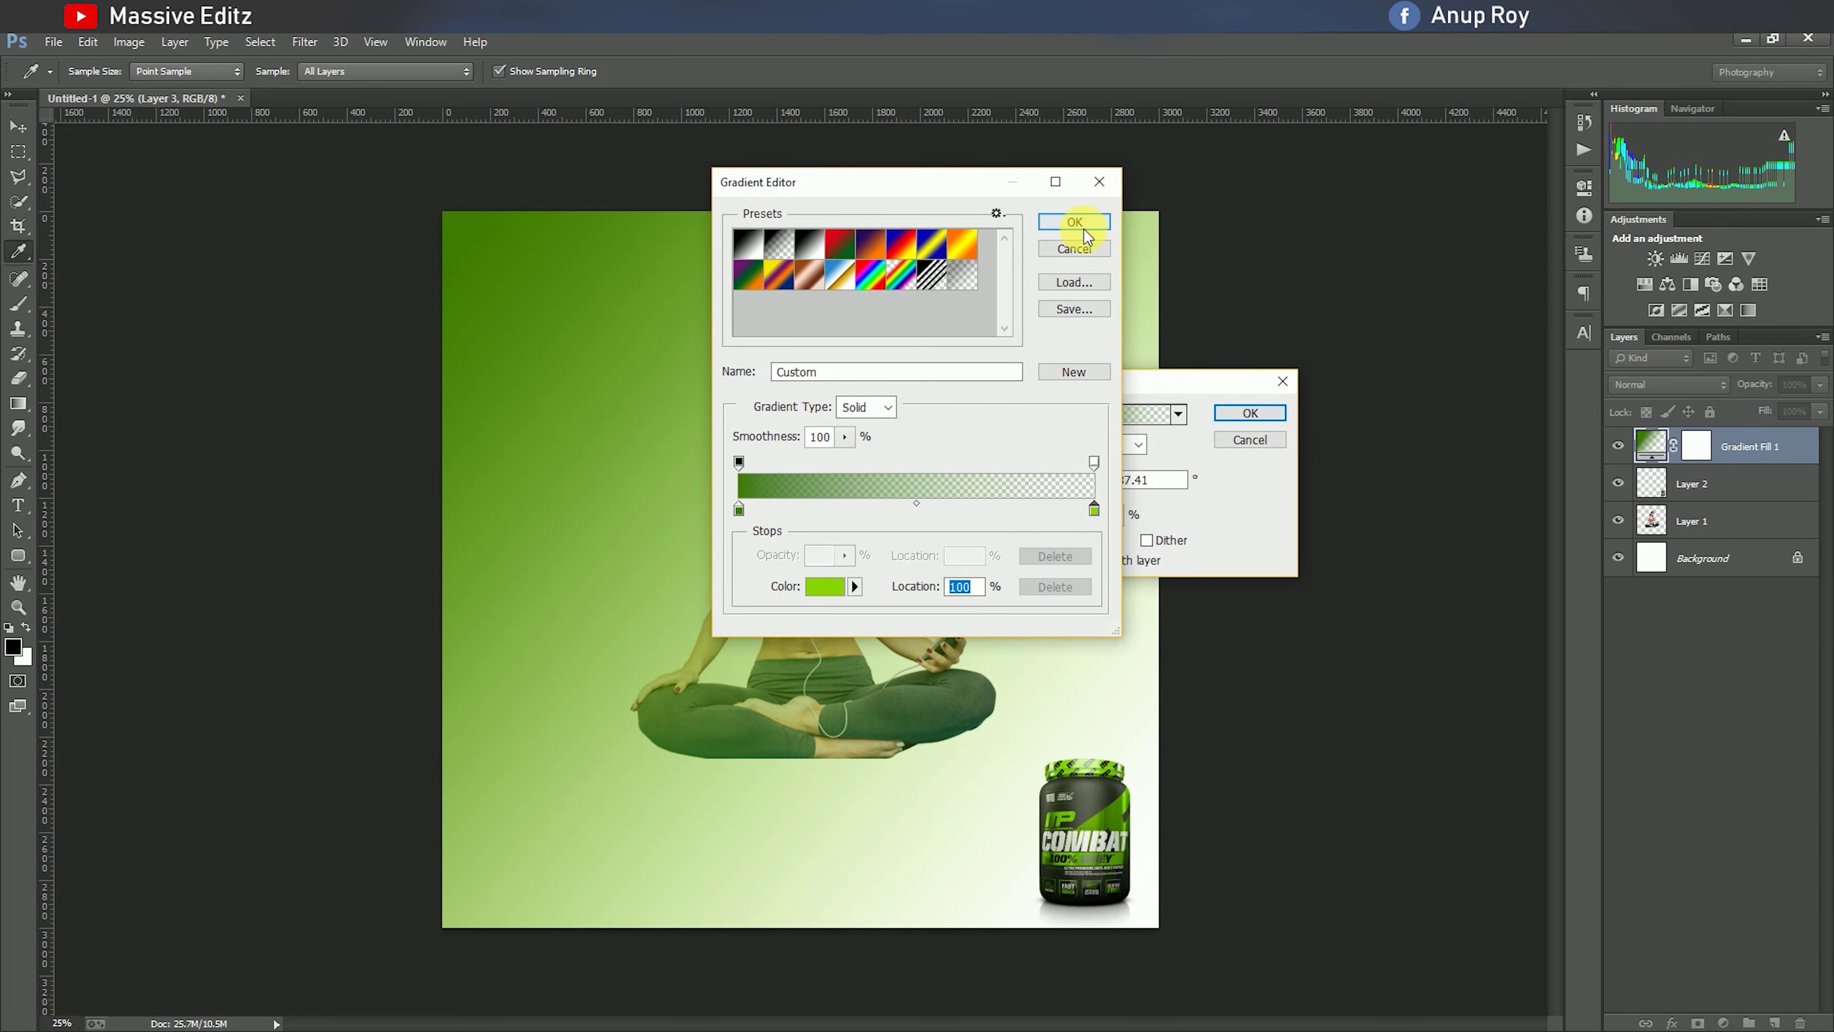
pyautogui.click(1075, 221)
# Make the gradient Radial and Reversed with a 149% scale.
pyautogui.click(1105, 444)
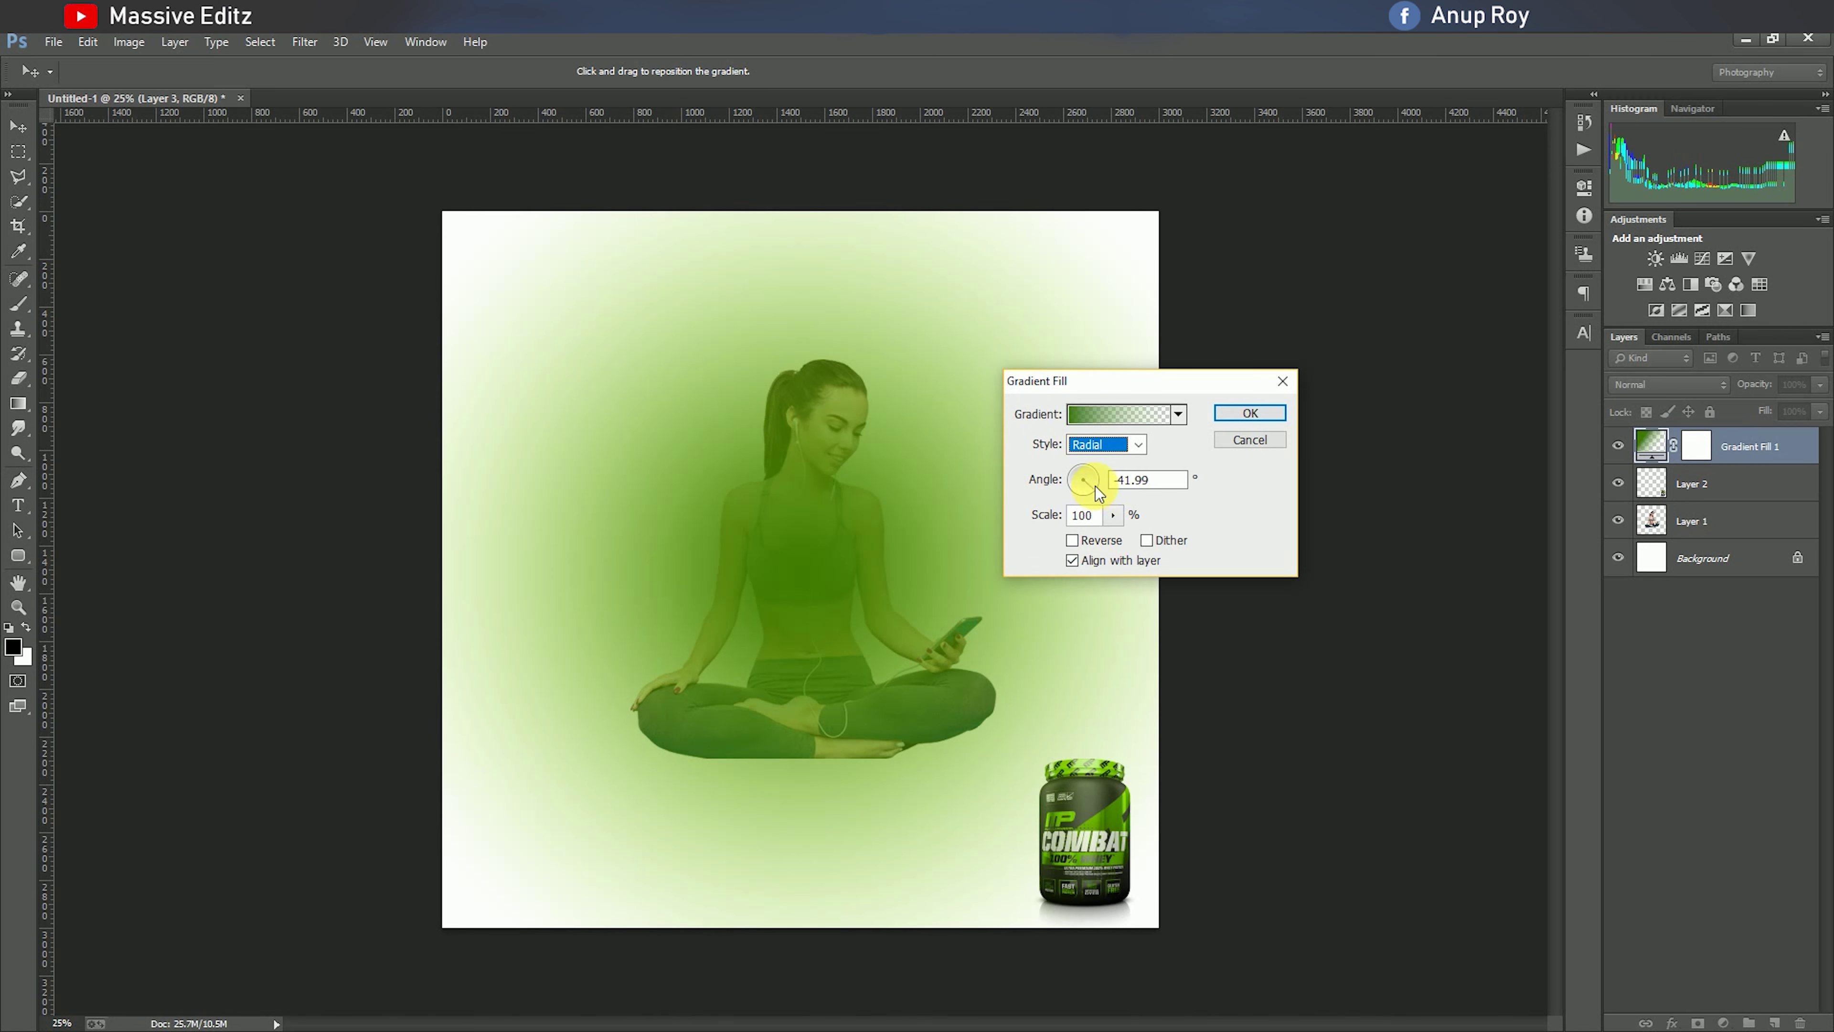
pyautogui.press('Tab')
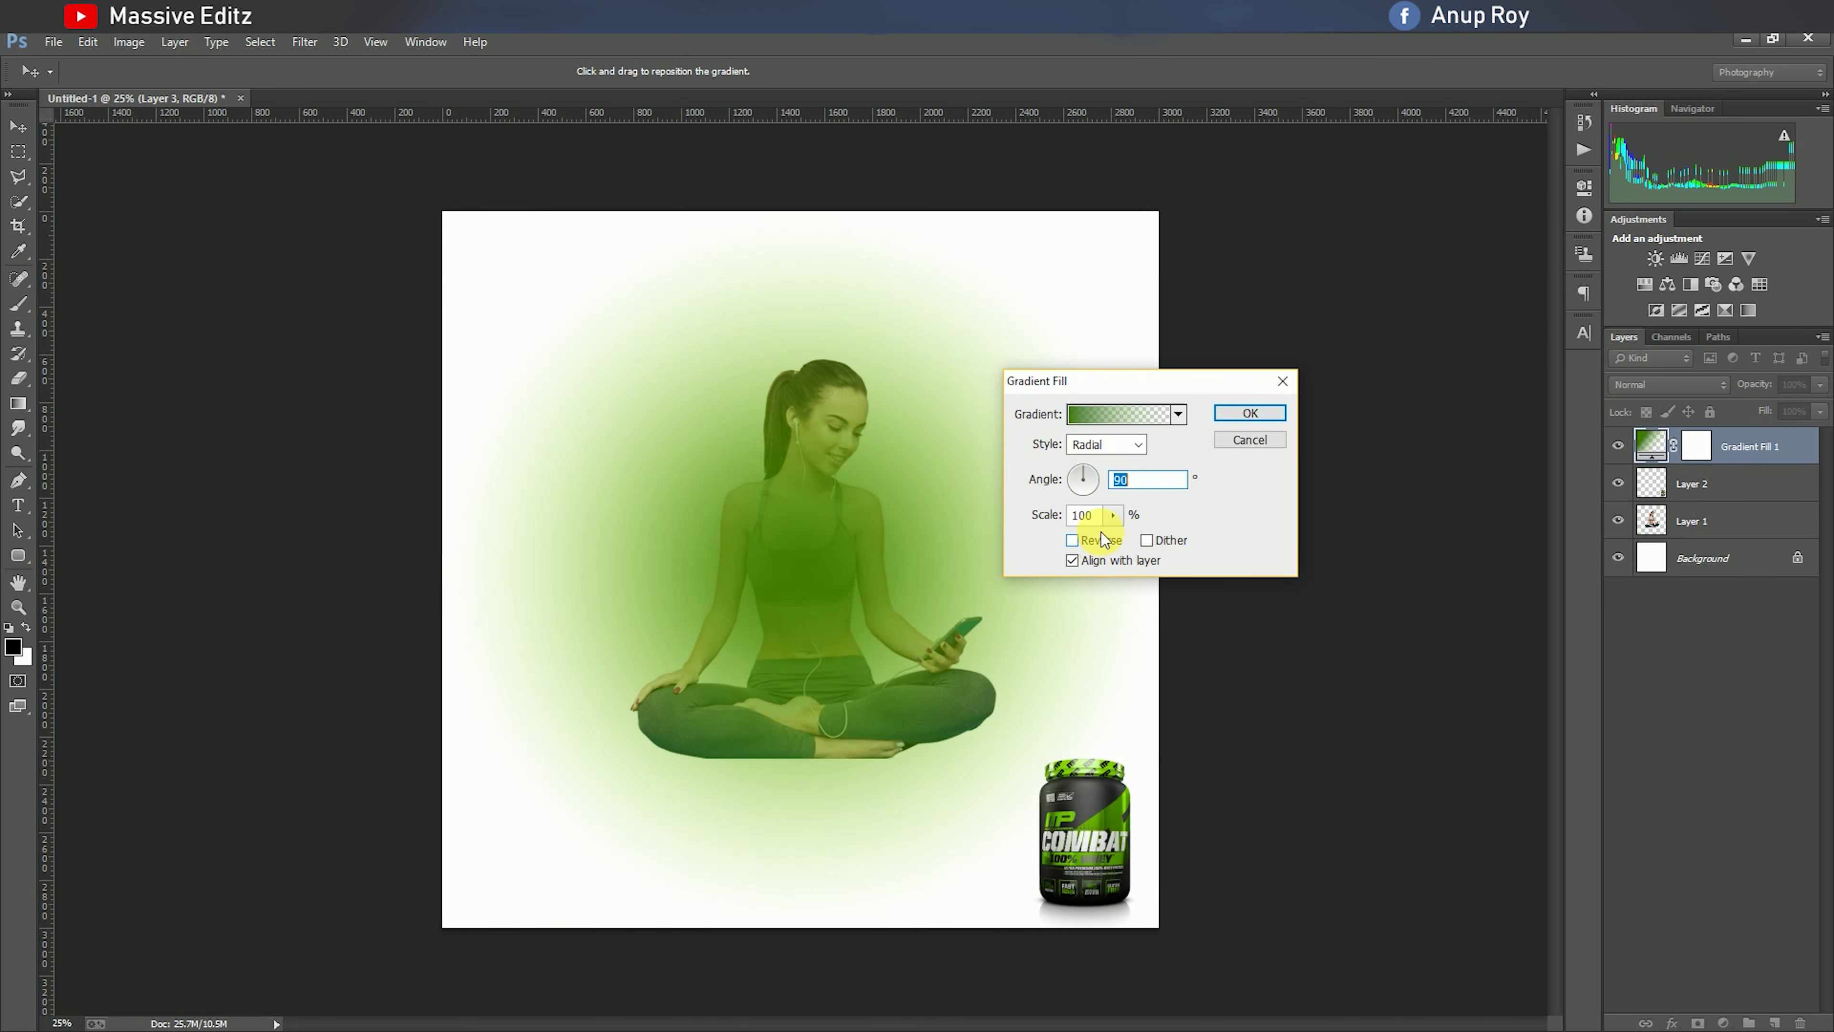
pyautogui.click(1072, 540)
pyautogui.moveTo(1117, 518); pyautogui.dragTo(1119, 538)
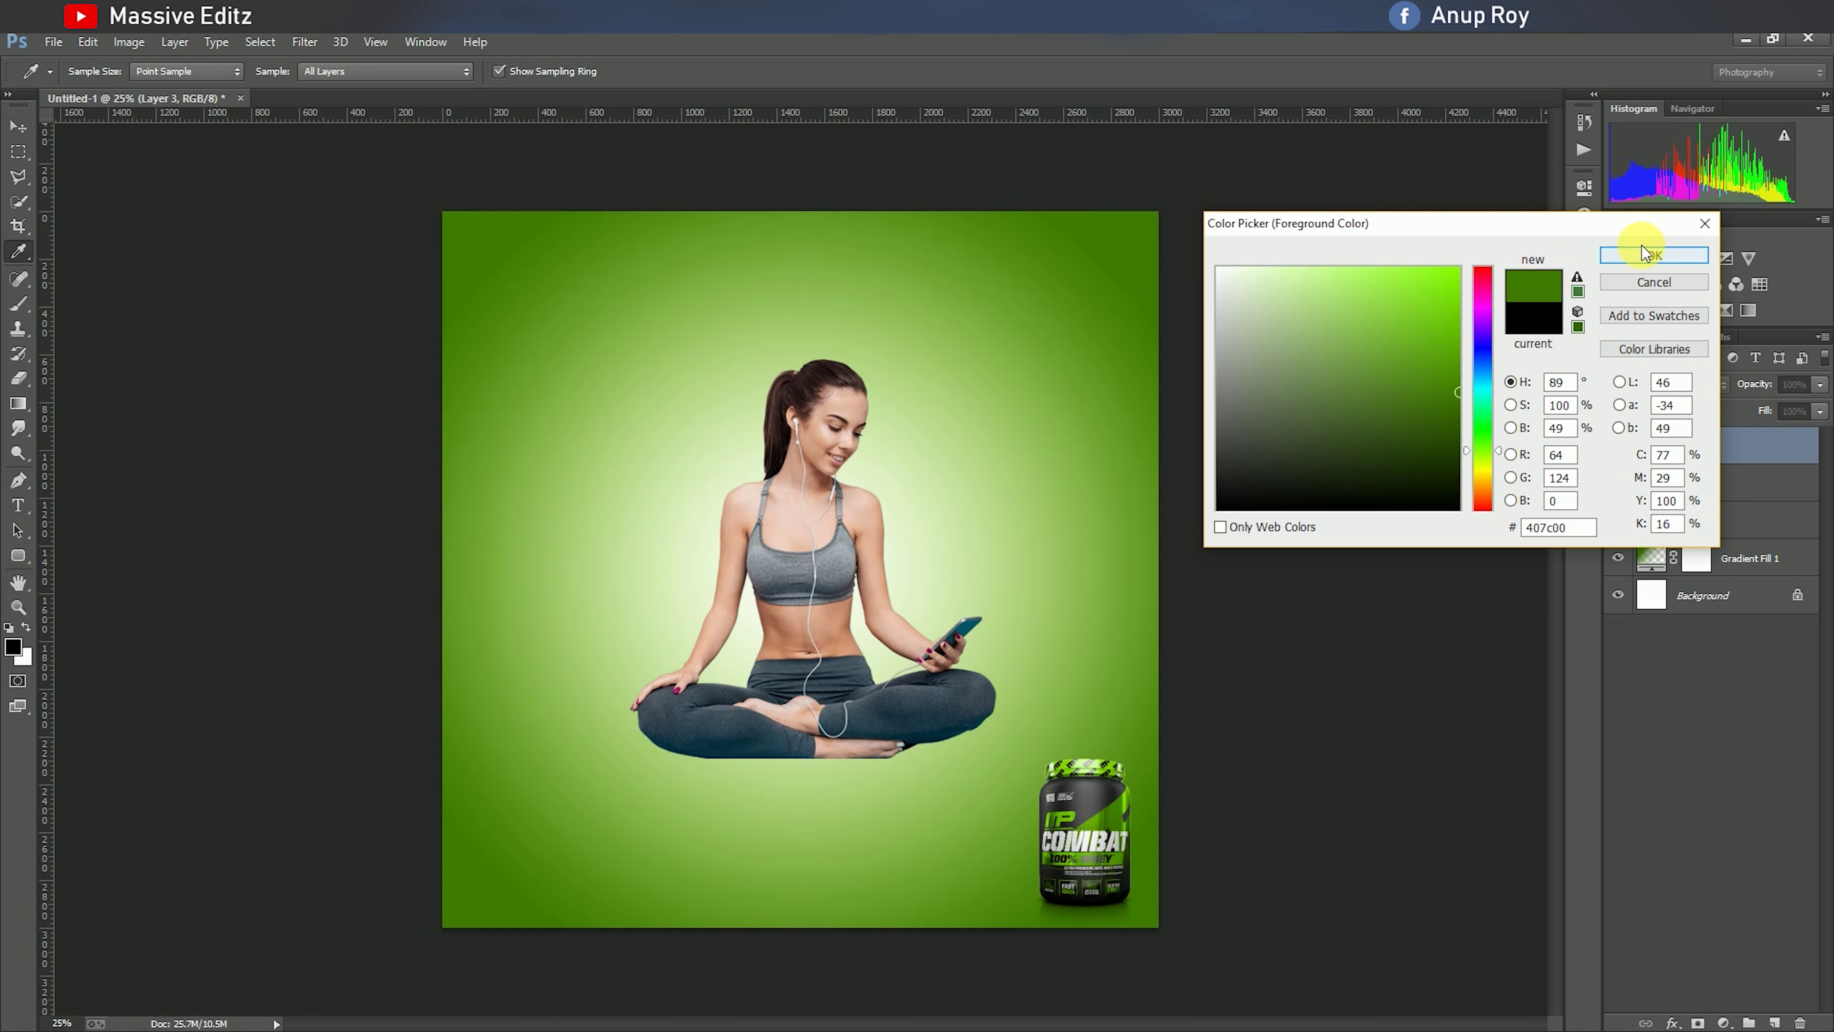
# Paint a translucent 19% dark green (407c00) wash across the canvas on Layer 3.
pyautogui.click(1658, 252)
pyautogui.moveTo(819, 559); pyautogui.dragTo(875, 511)
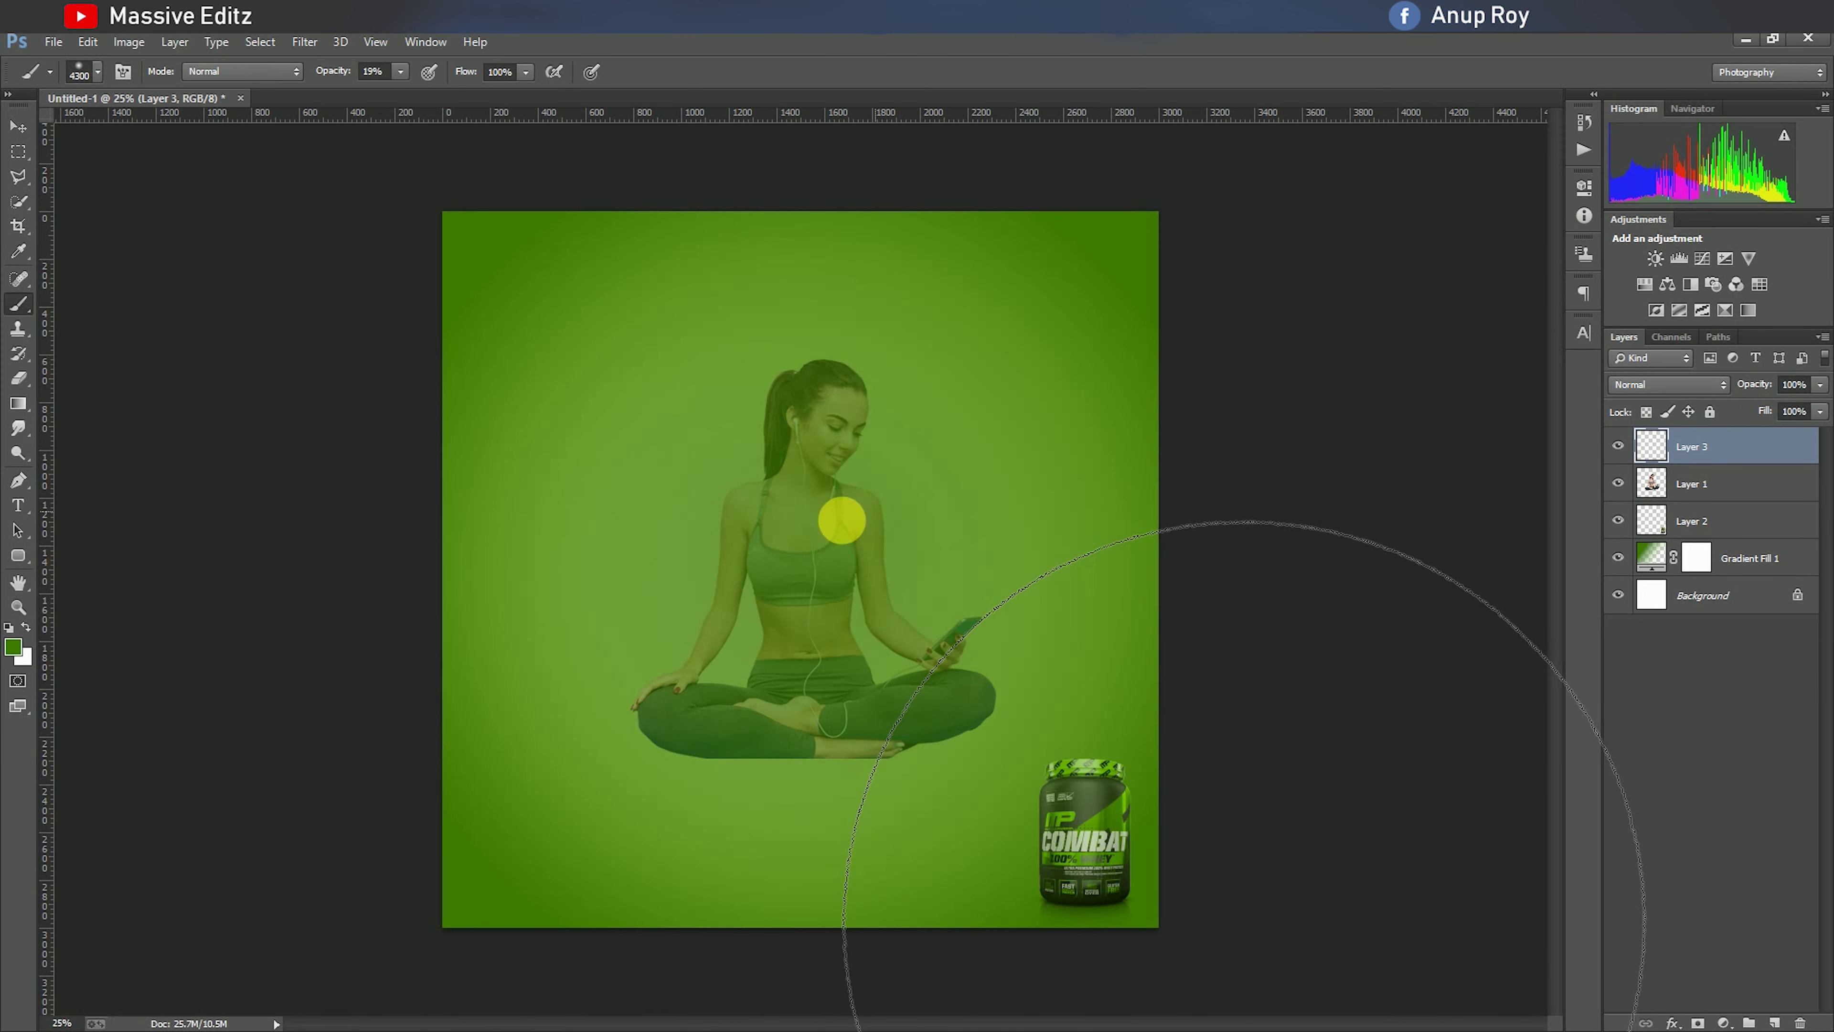
pyautogui.click(18, 127)
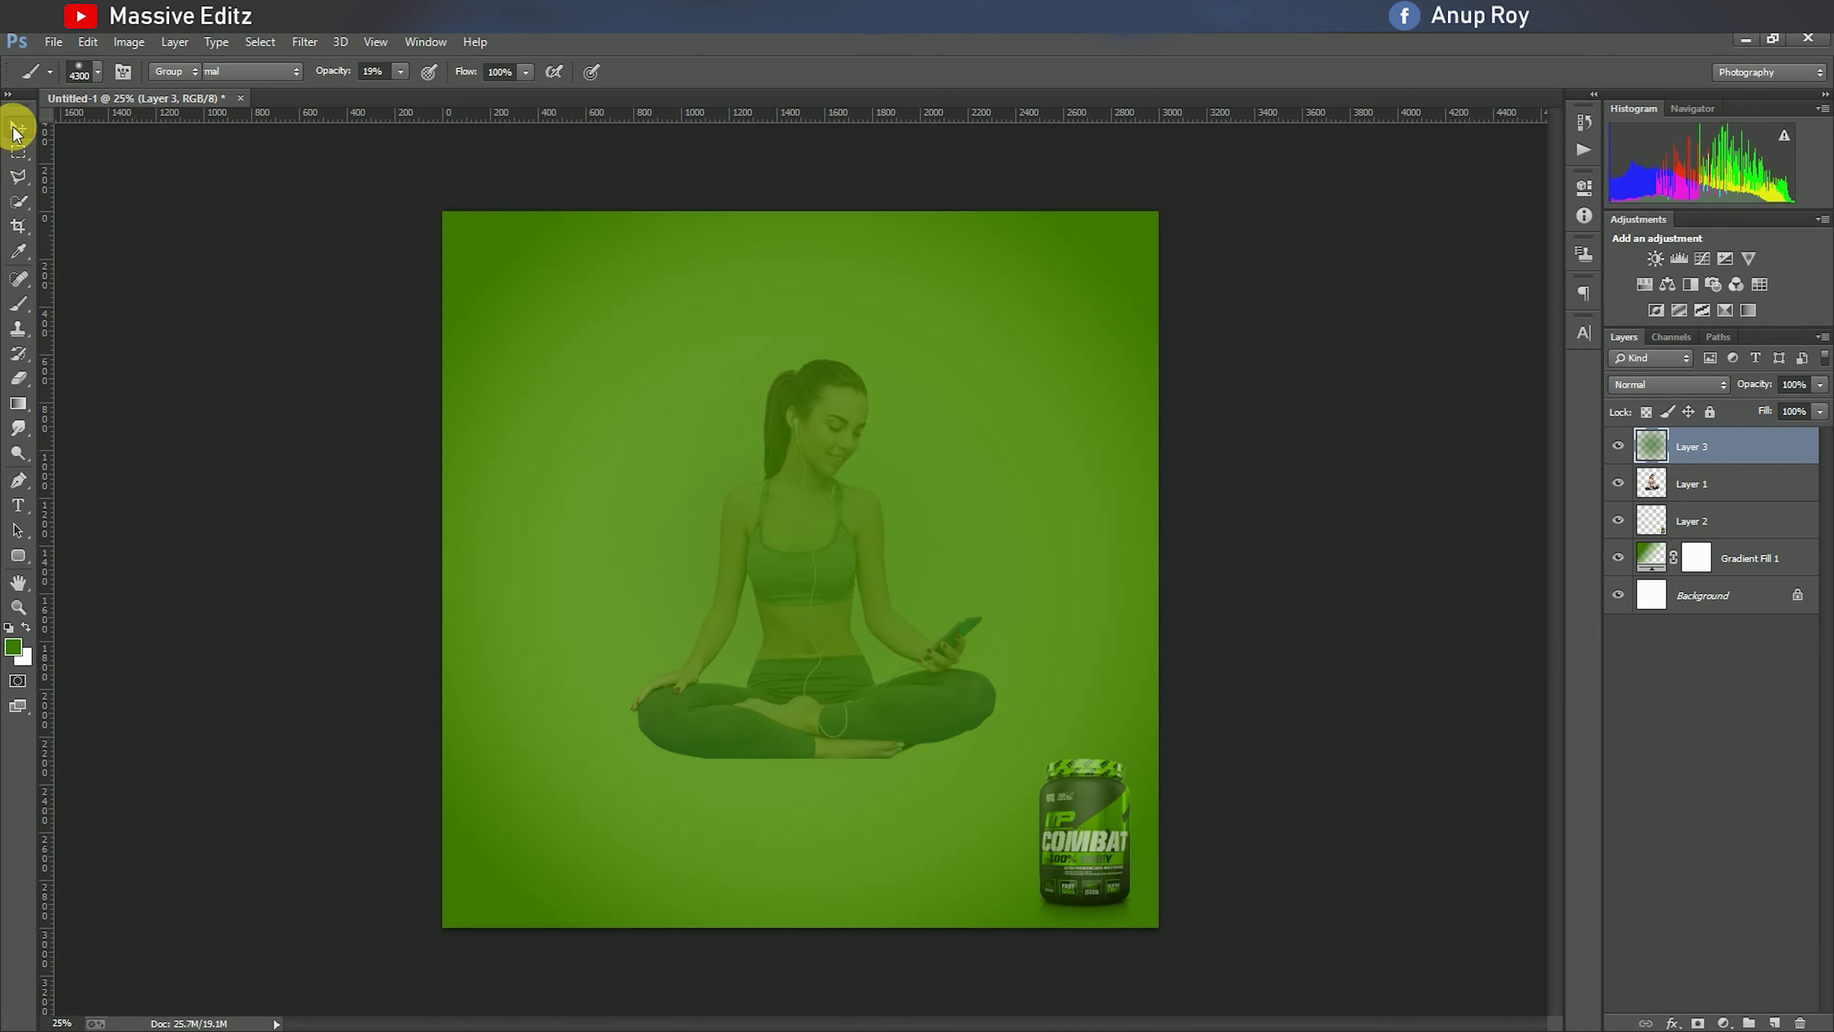
# Squash the green layer into a wide thin strip under the woman's feet.
pyautogui.hotkey('ctrl', 't')
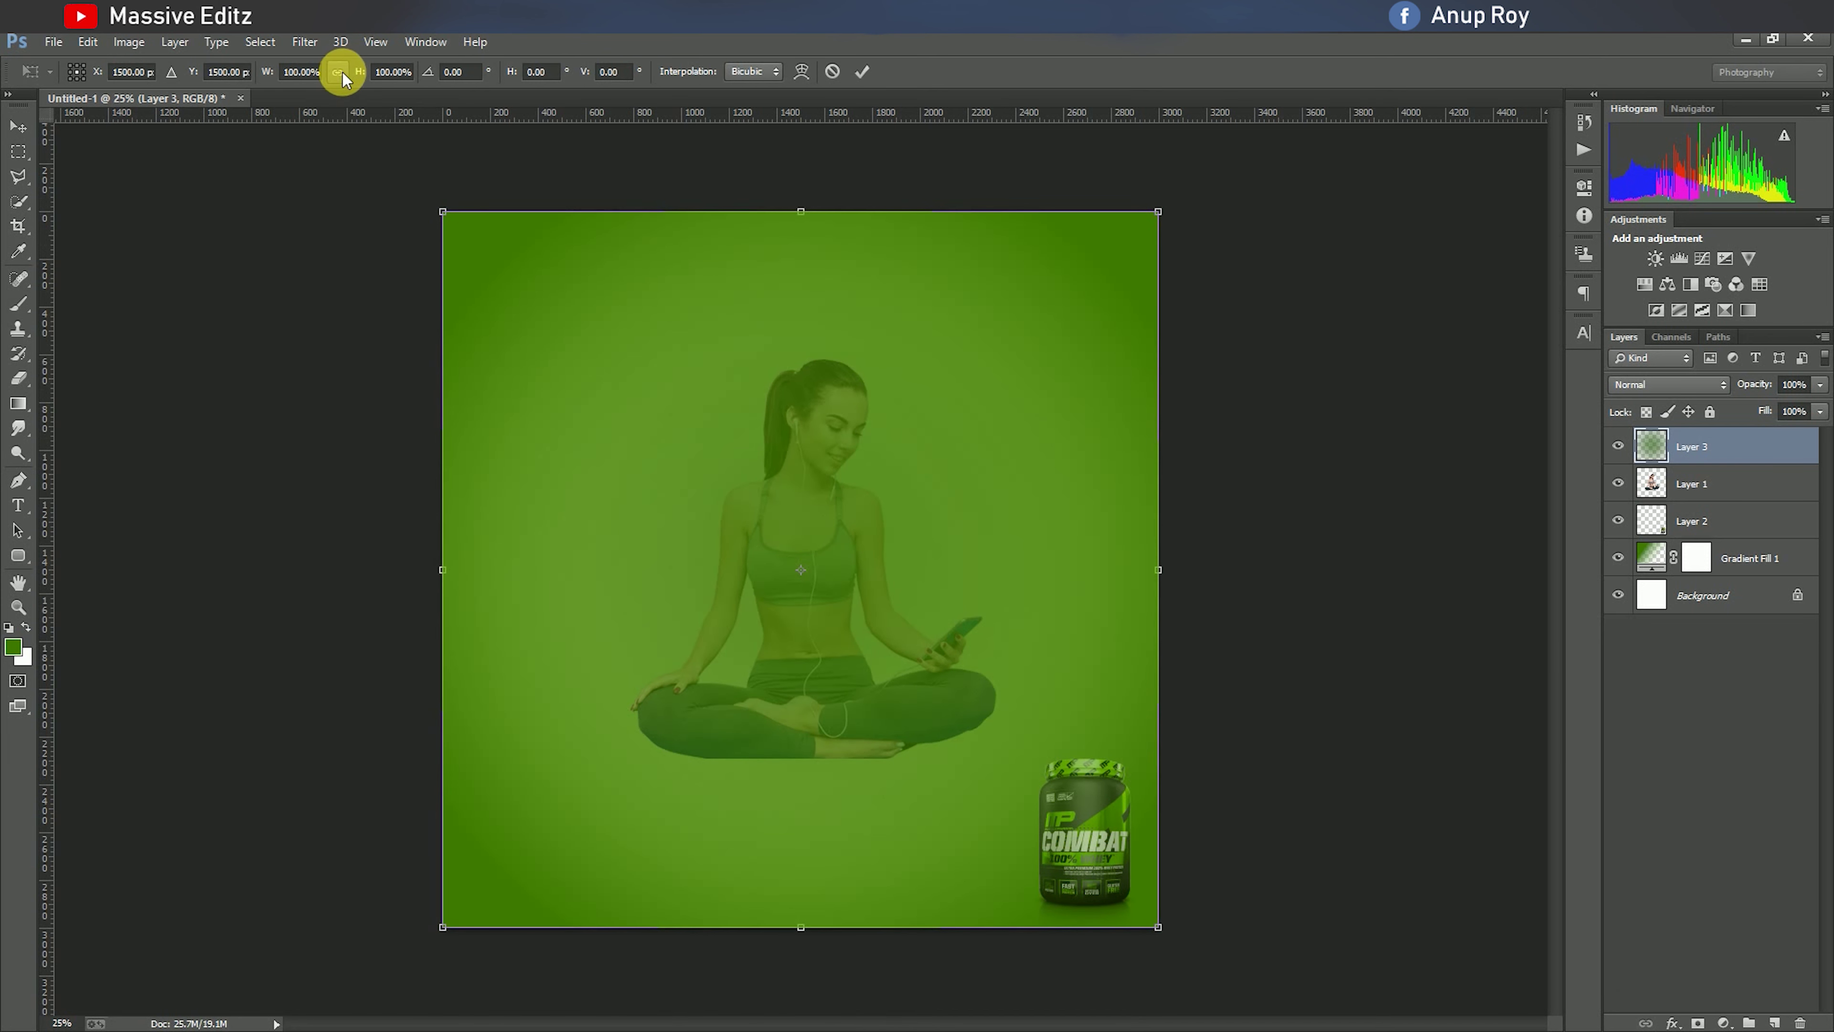
pyautogui.doubleClick(299, 72)
pyautogui.write('37')
pyautogui.press('Tab')
pyautogui.write('25')
pyautogui.press('Tab')
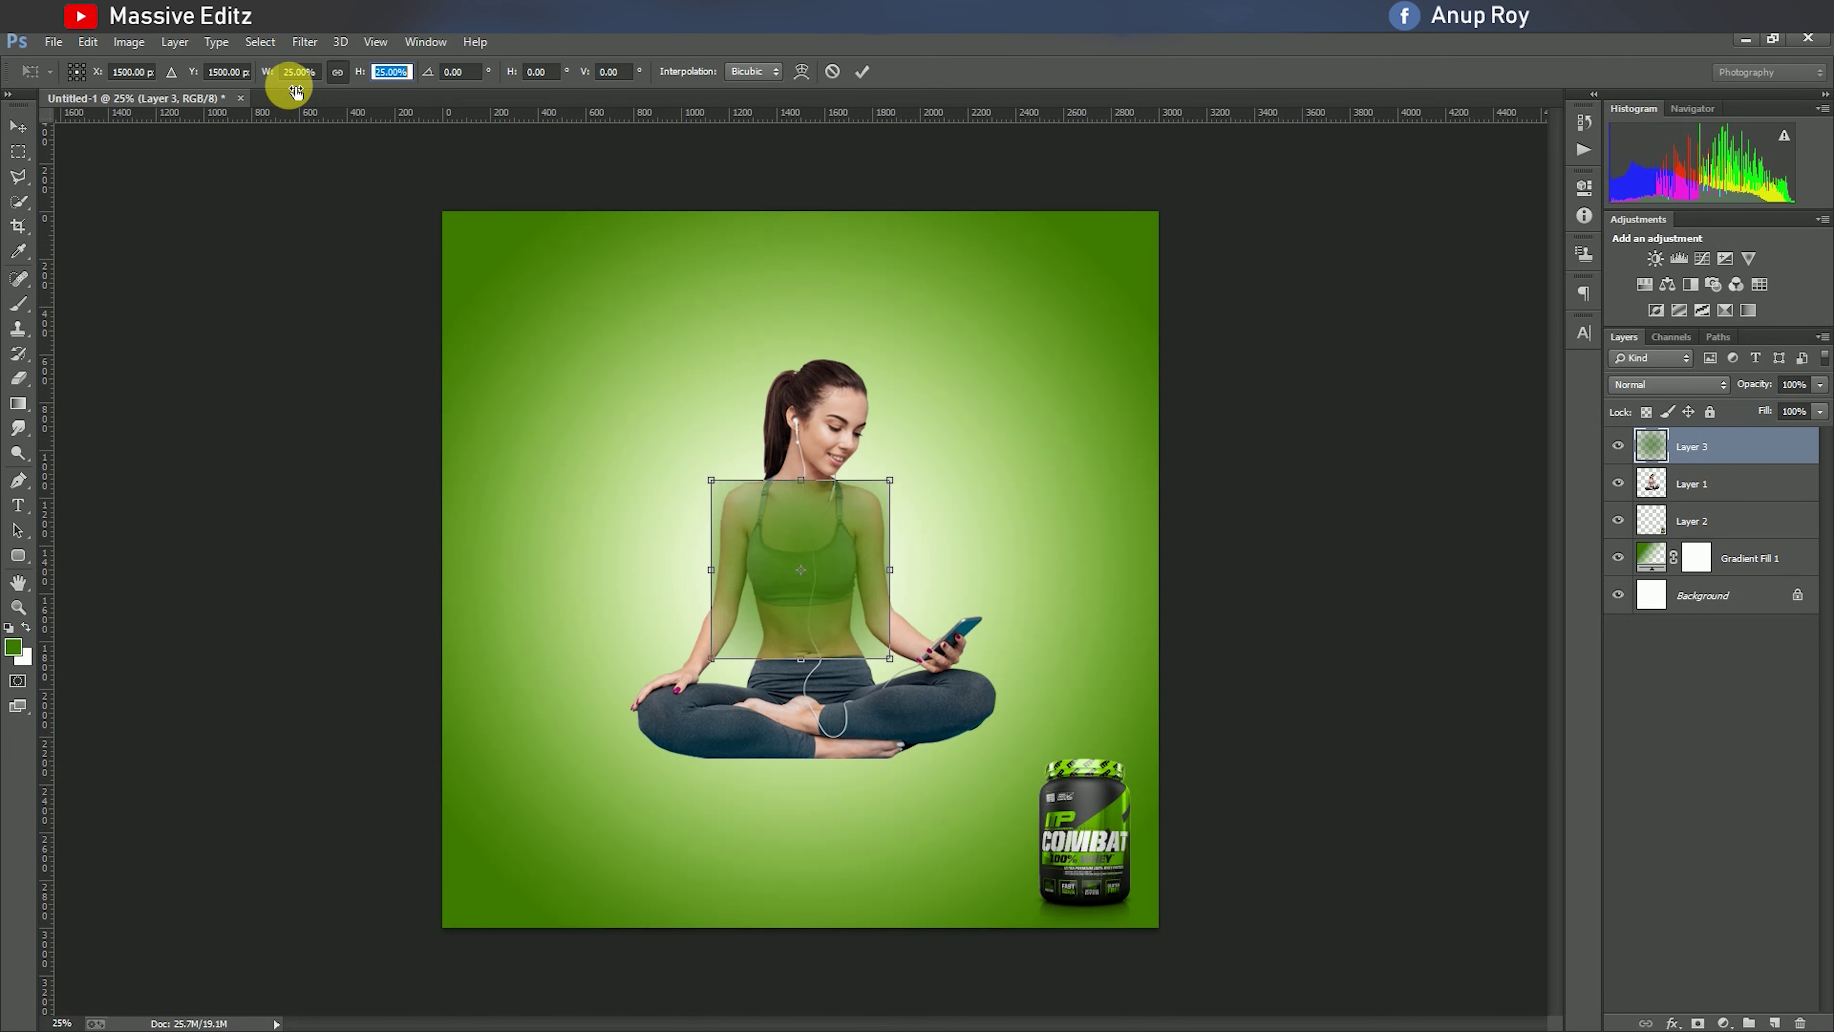
pyautogui.moveTo(801, 479); pyautogui.dragTo(801, 633)
pyautogui.moveTo(711, 645); pyautogui.dragTo(563, 645)
pyautogui.moveTo(872, 632)
pyautogui.mouseDown()
pyautogui.moveTo(946, 764)
pyautogui.moveTo(1010, 758)
pyautogui.mouseUp()
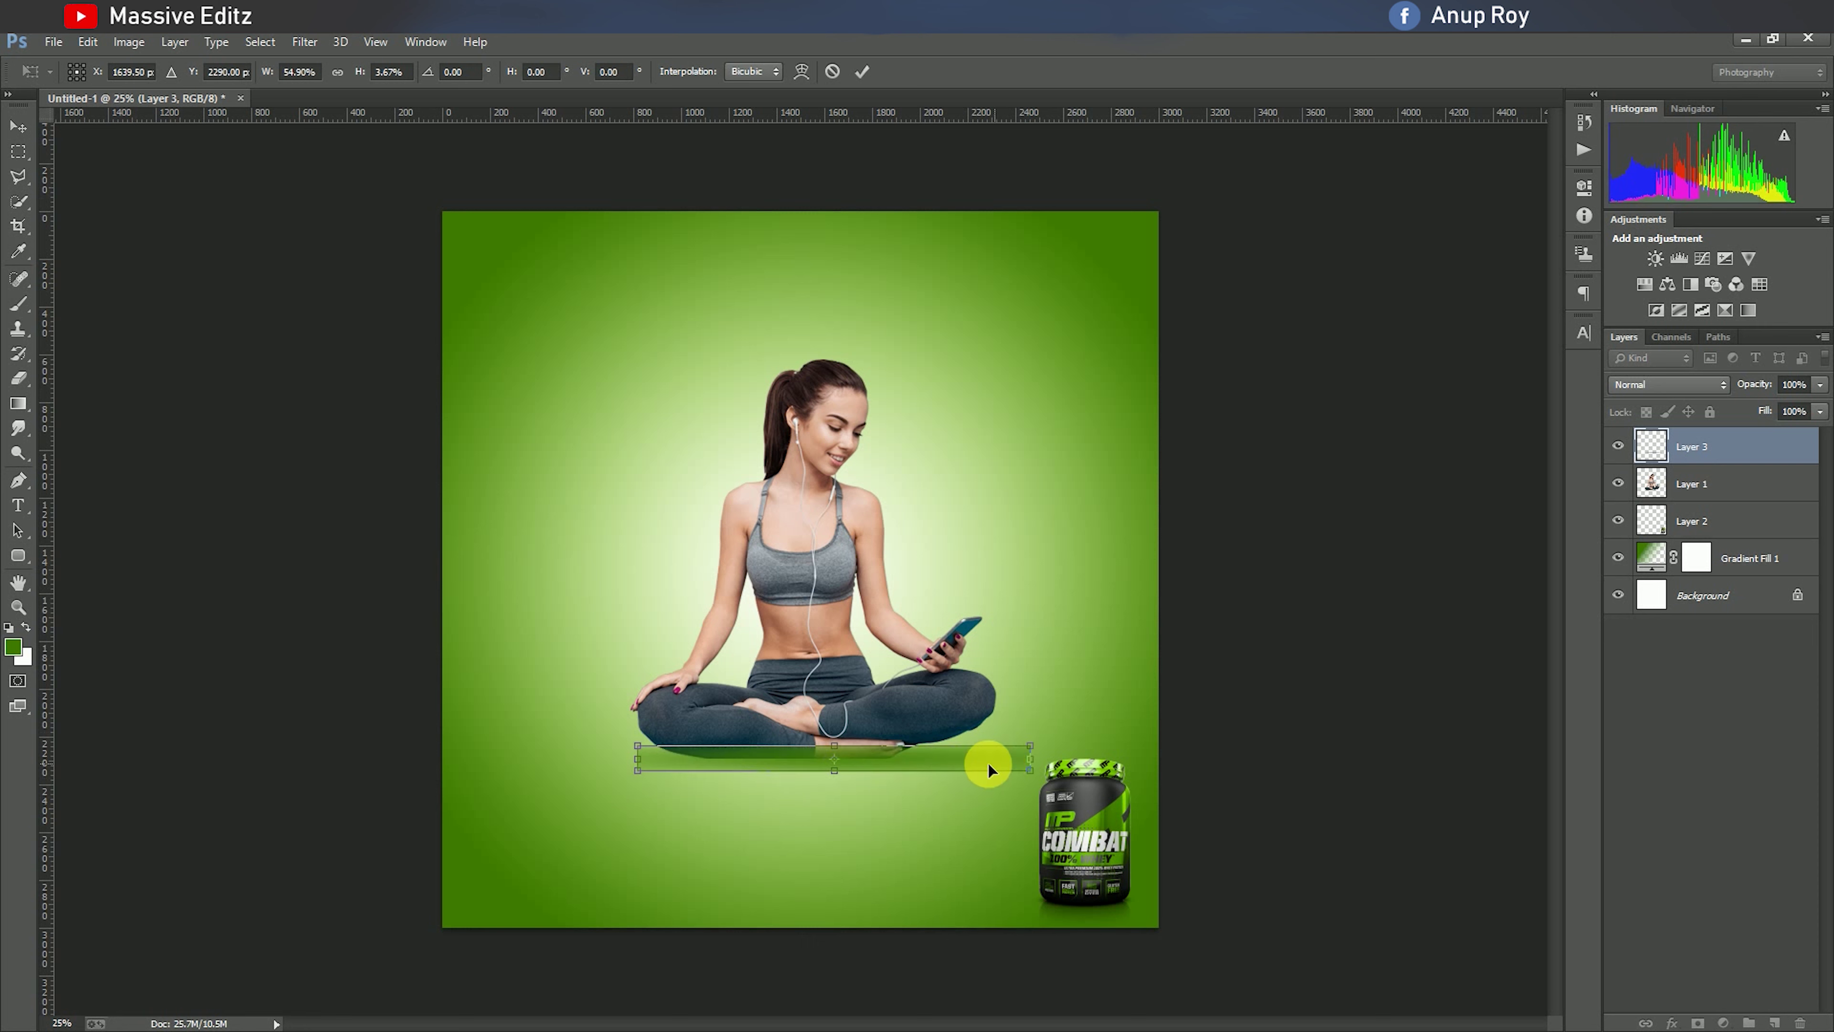
pyautogui.click(862, 70)
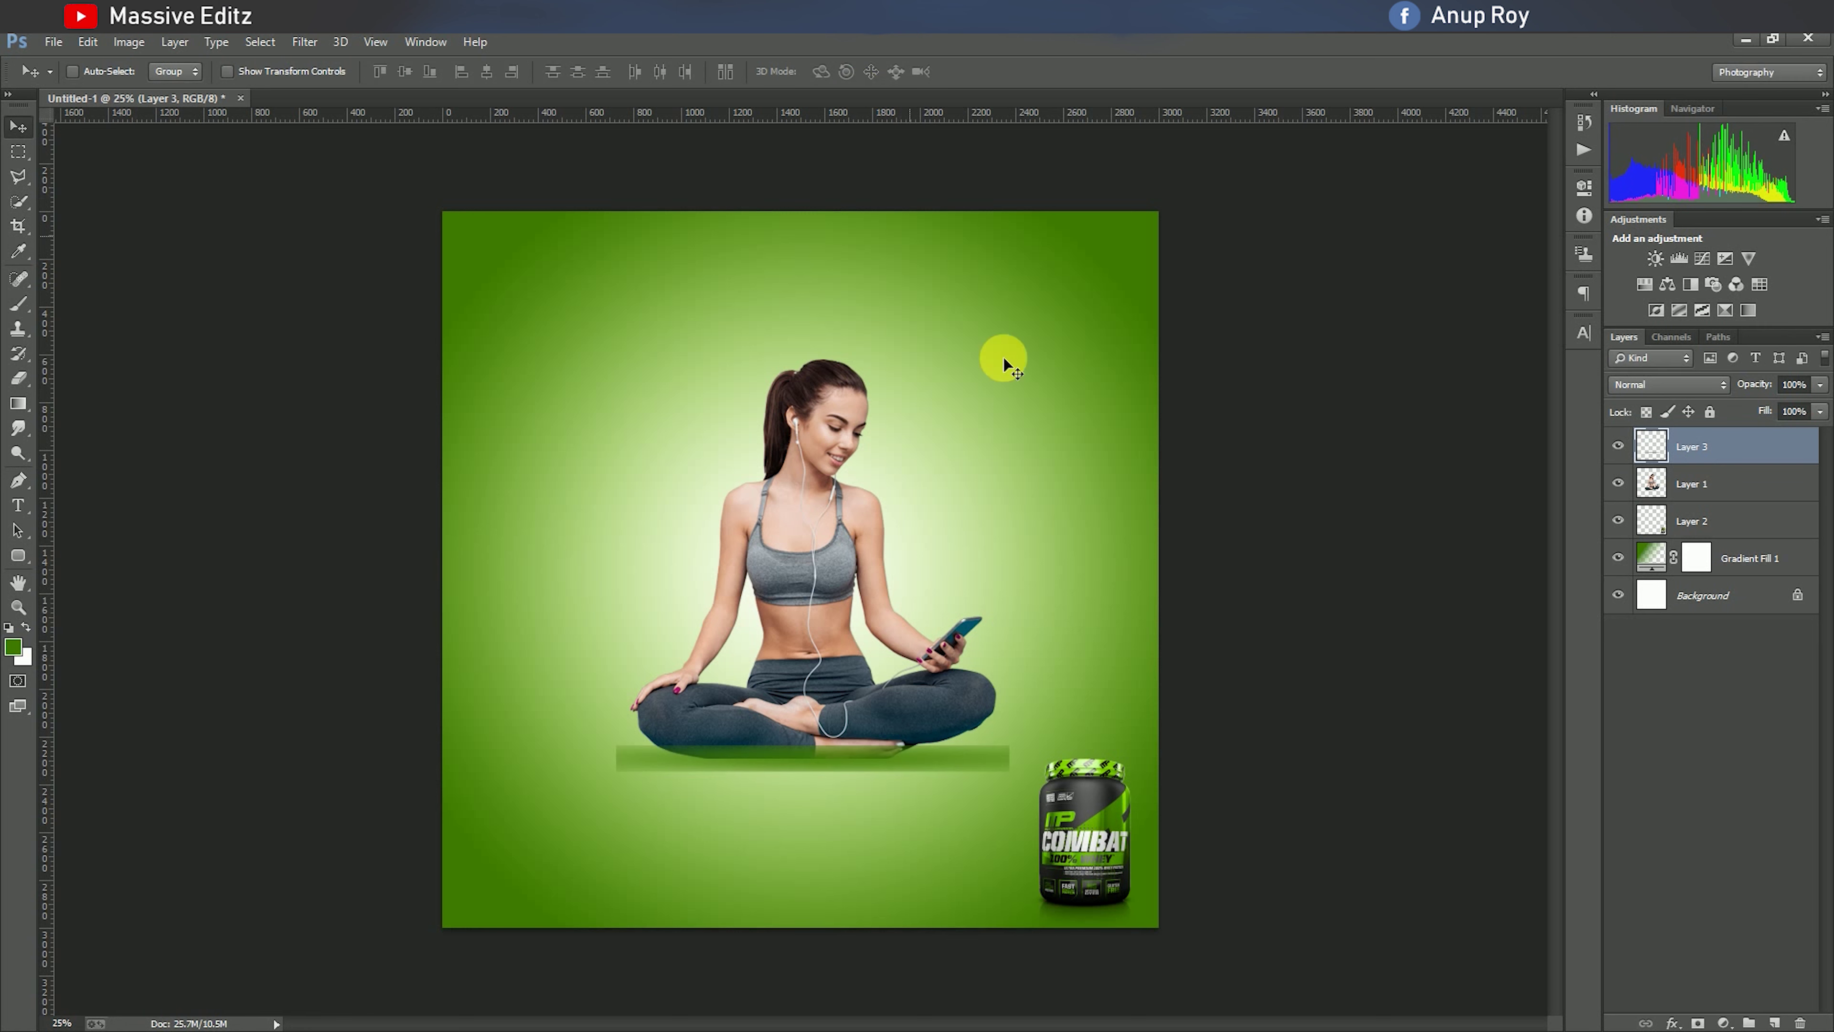
# Move the strip beneath the woman's layer and apply a 25-pixel Gaussian Blur.
pyautogui.moveTo(1682, 463); pyautogui.dragTo(1661, 500)
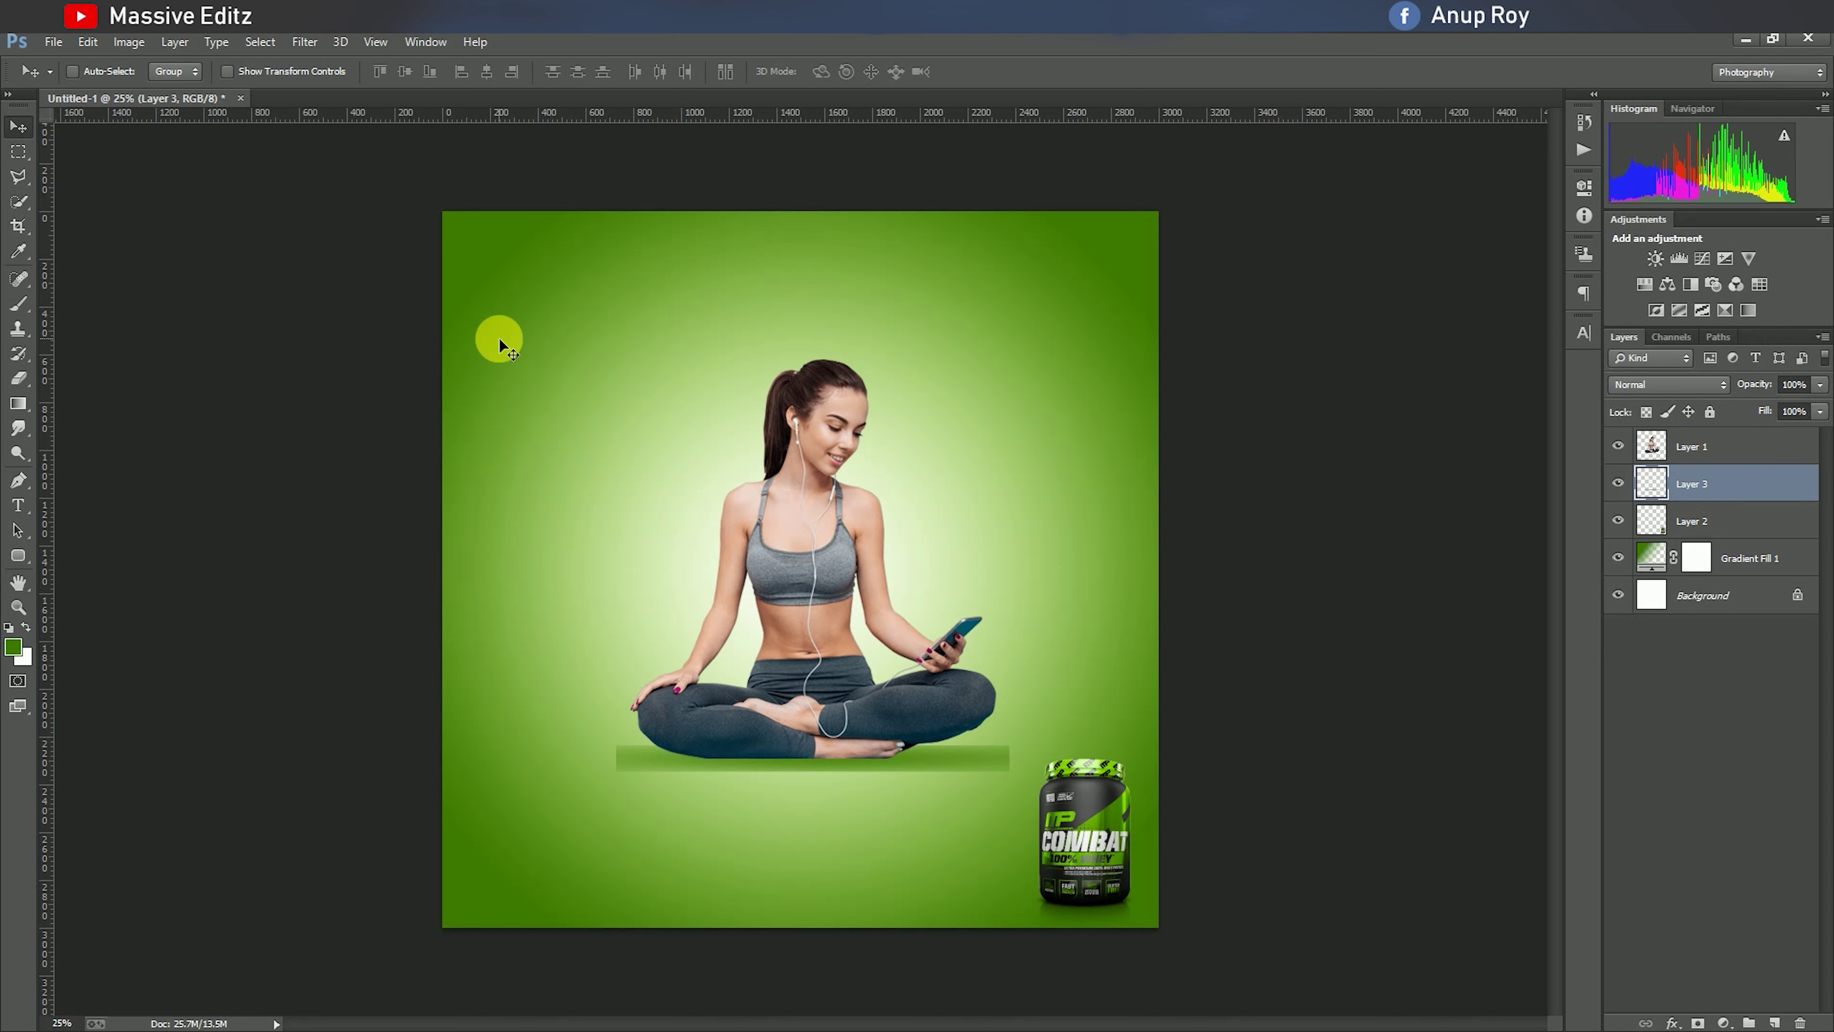
pyautogui.click(289, 44)
pyautogui.moveTo(314, 271)
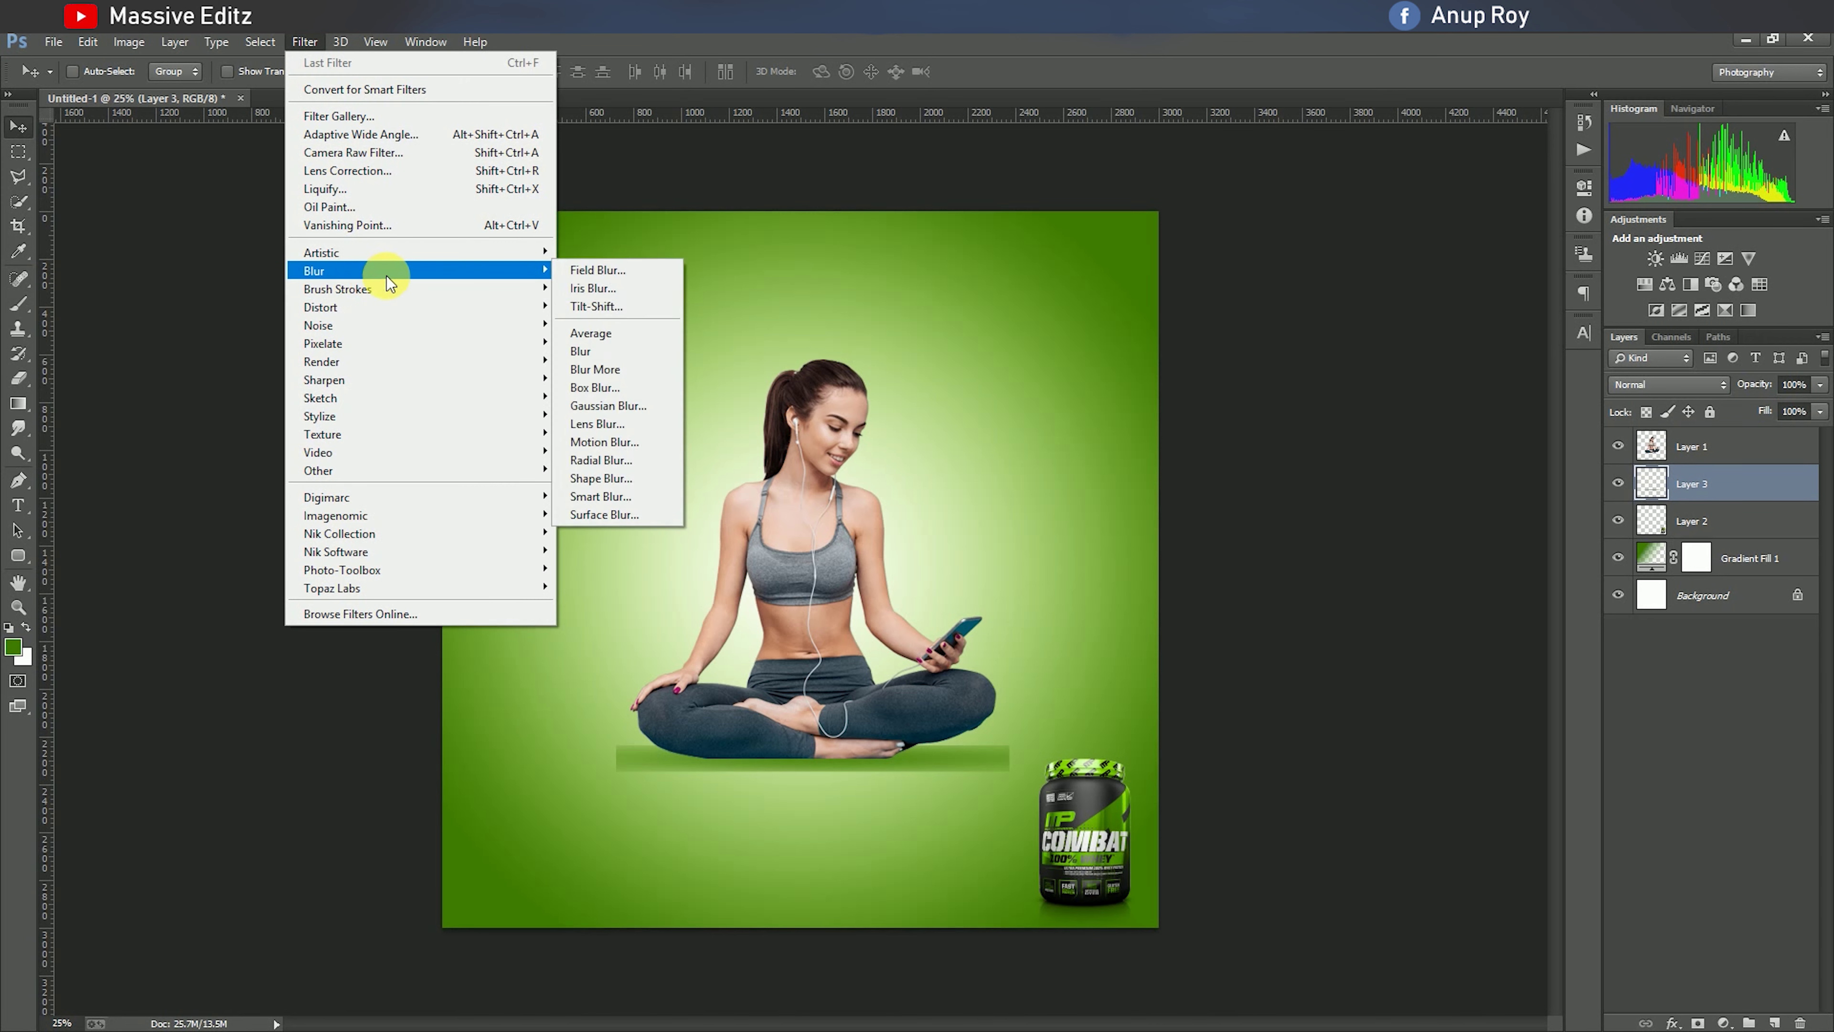
pyautogui.click(621, 406)
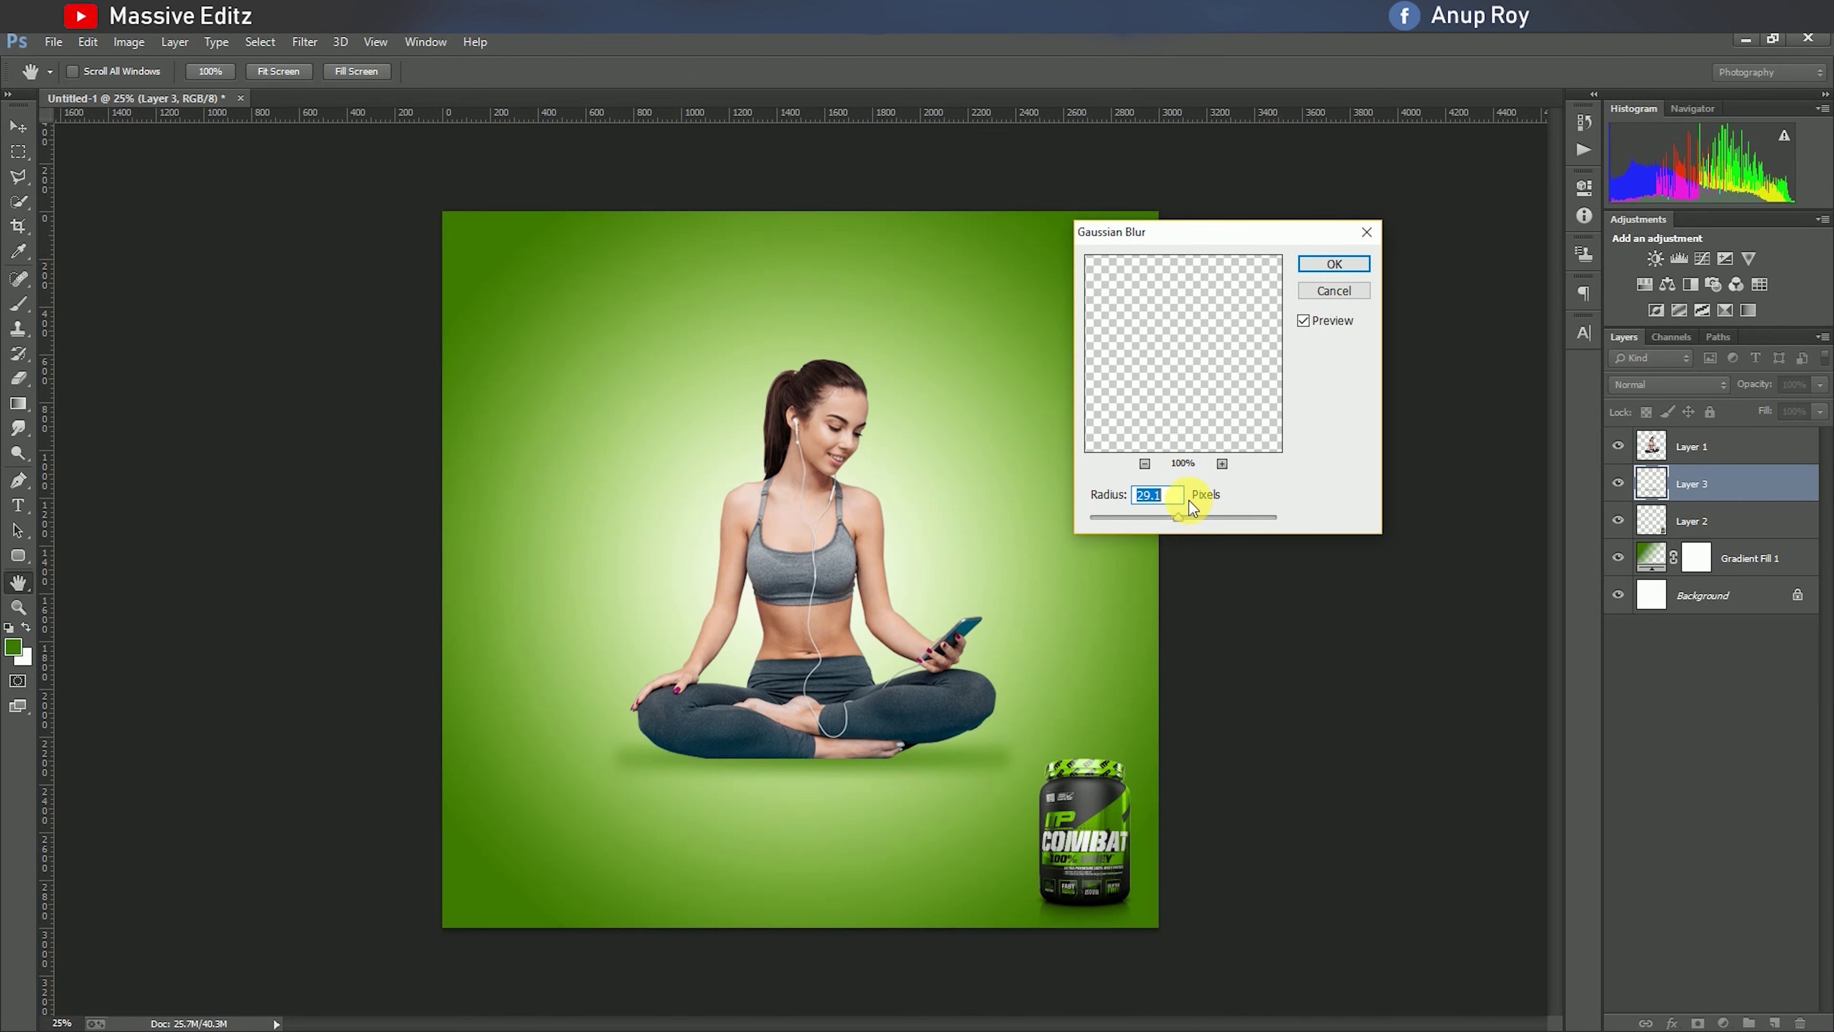
pyautogui.click(1357, 261)
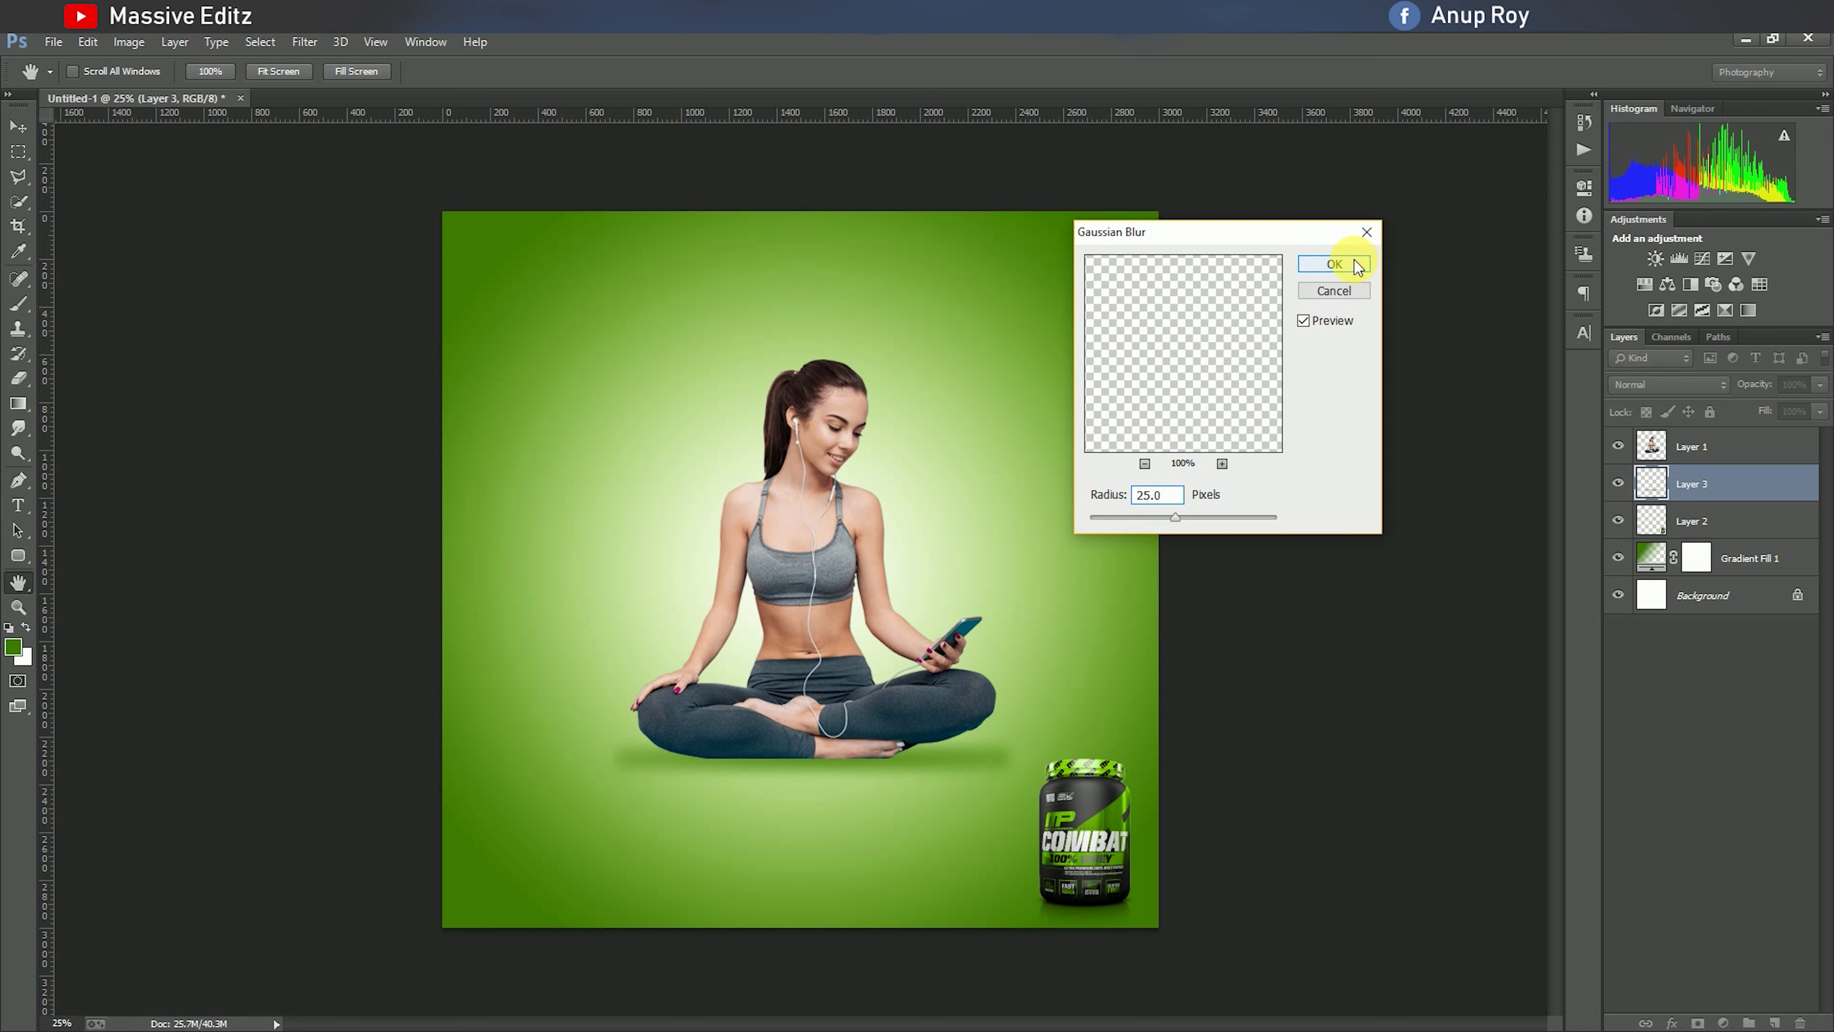
pyautogui.click(1683, 447)
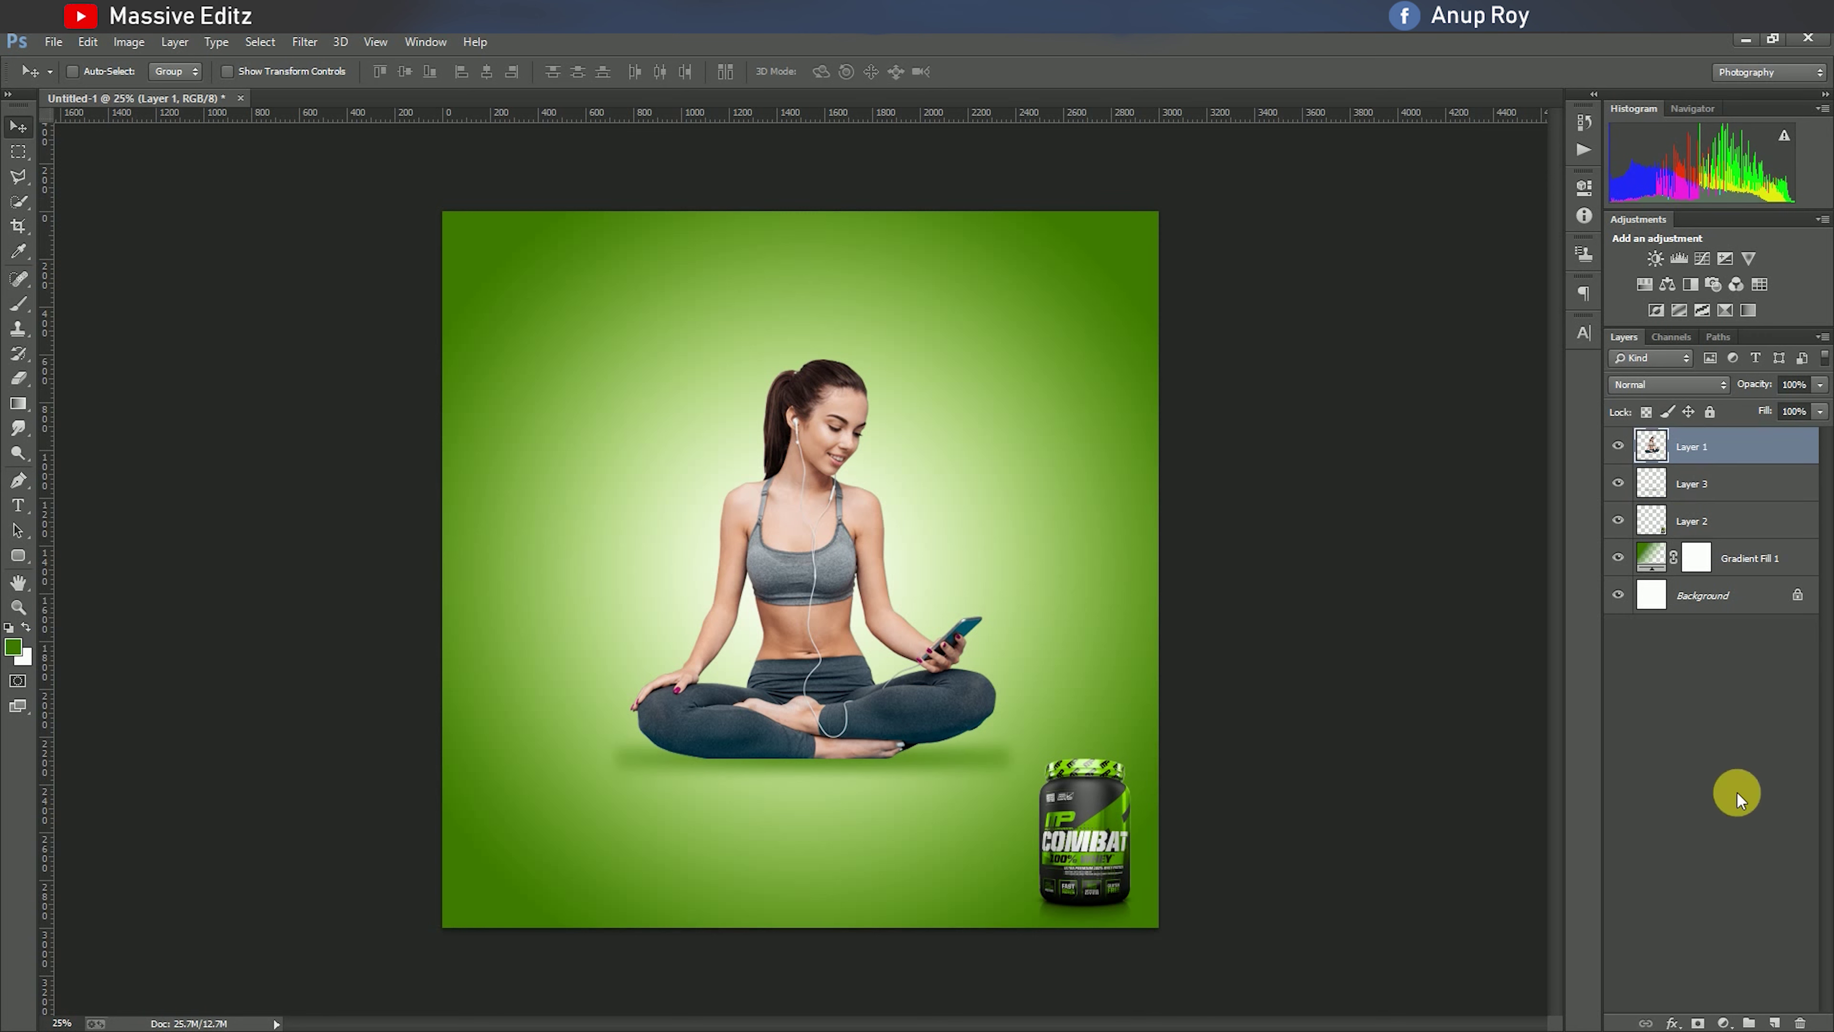
# Type 'FIGHT' in dark green Stonehole font on a new layer at the upper left.
pyautogui.click(1777, 1022)
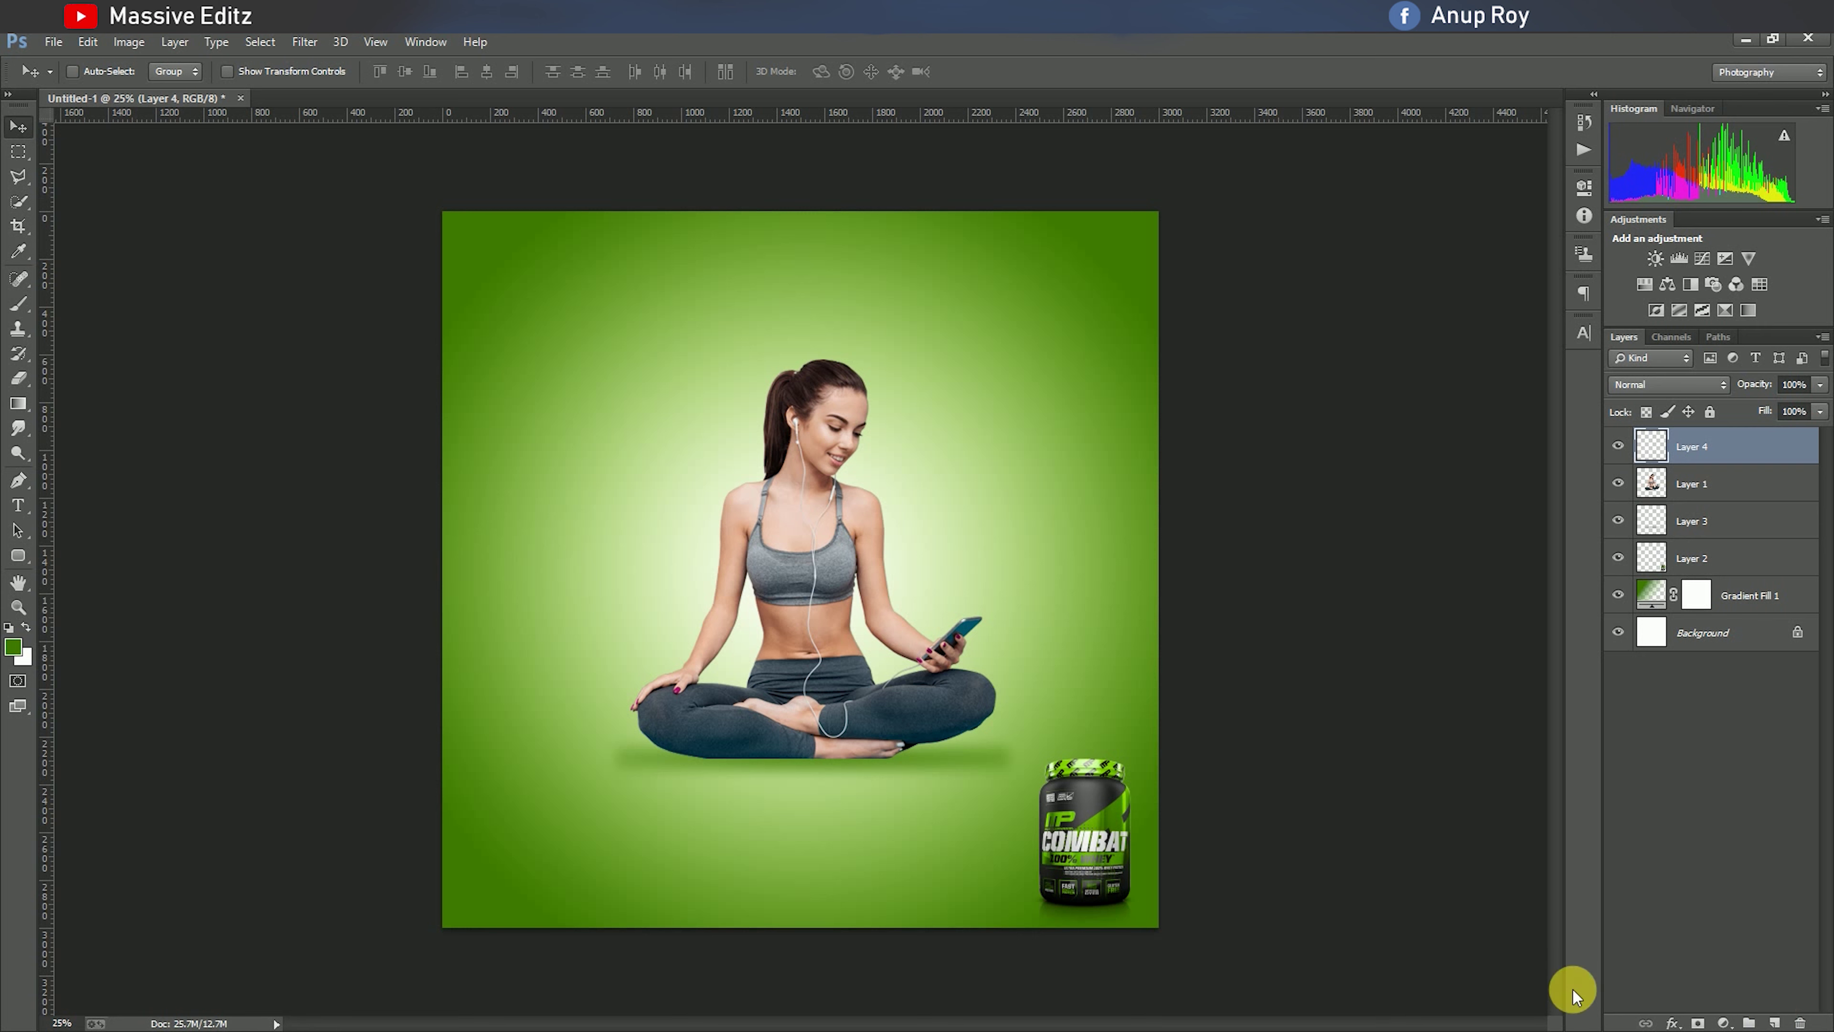
pyautogui.click(19, 505)
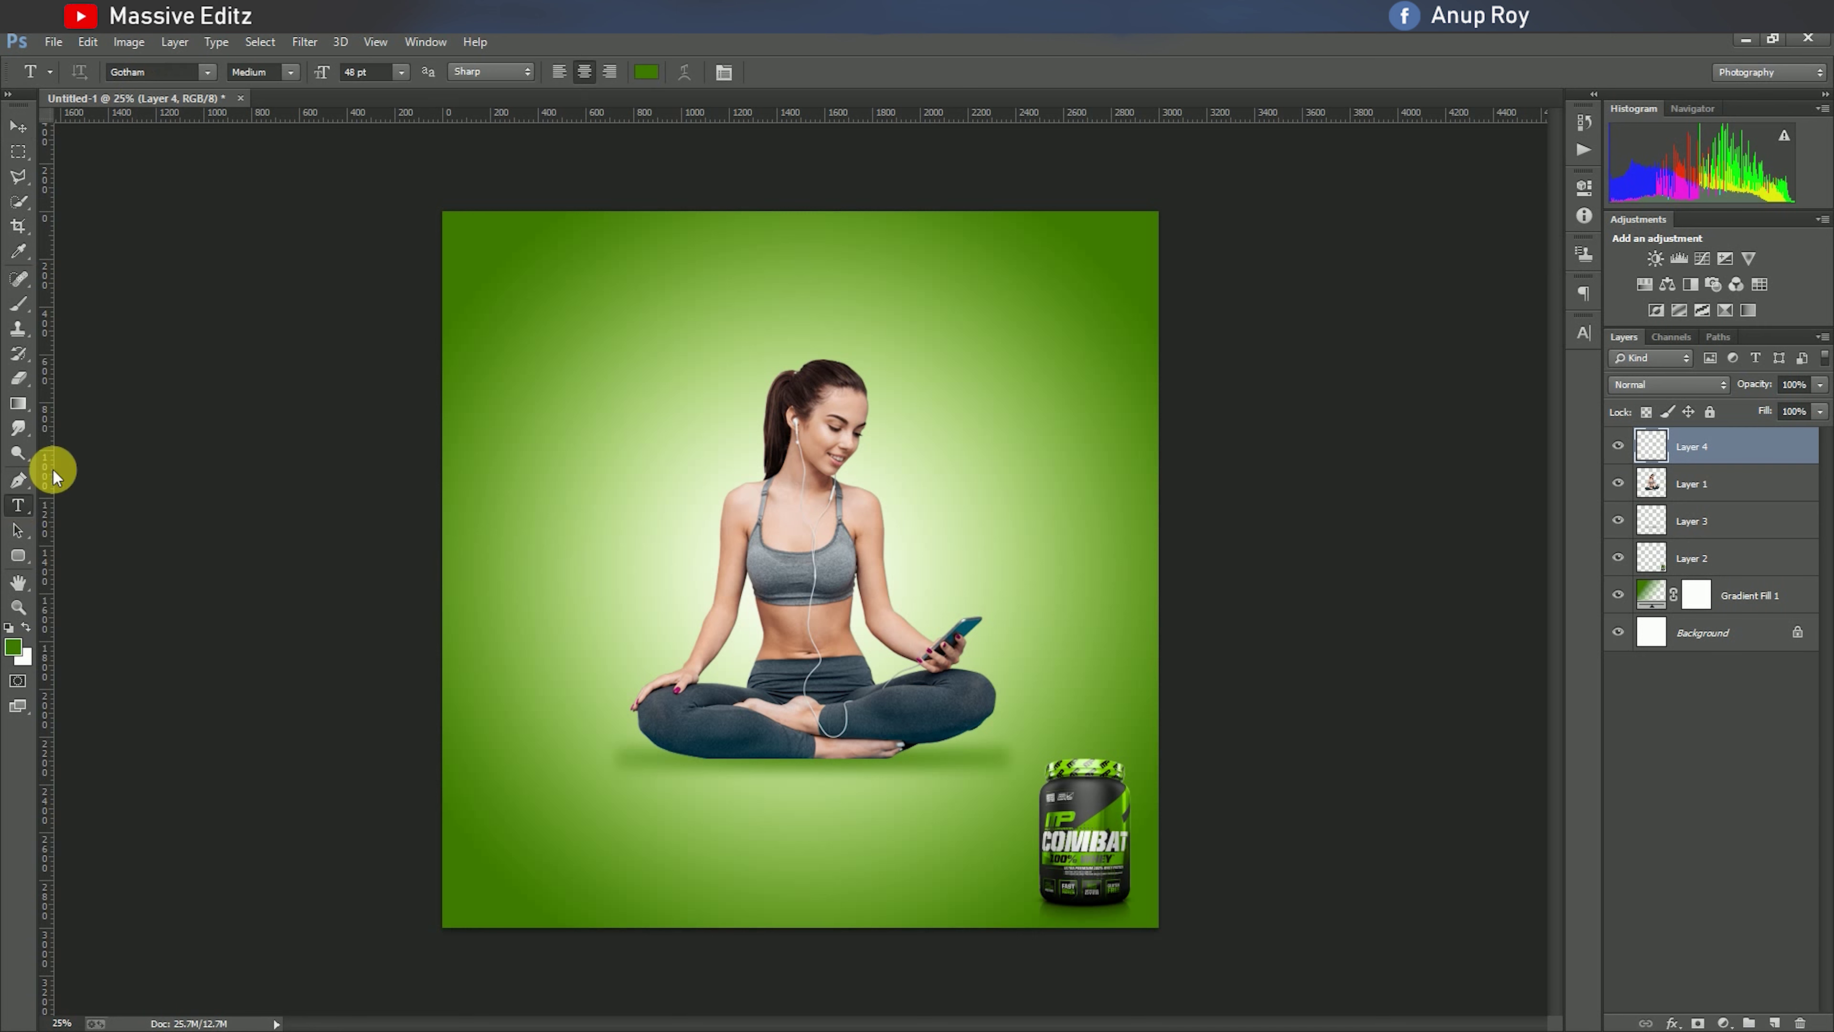
pyautogui.write('Stonehole')
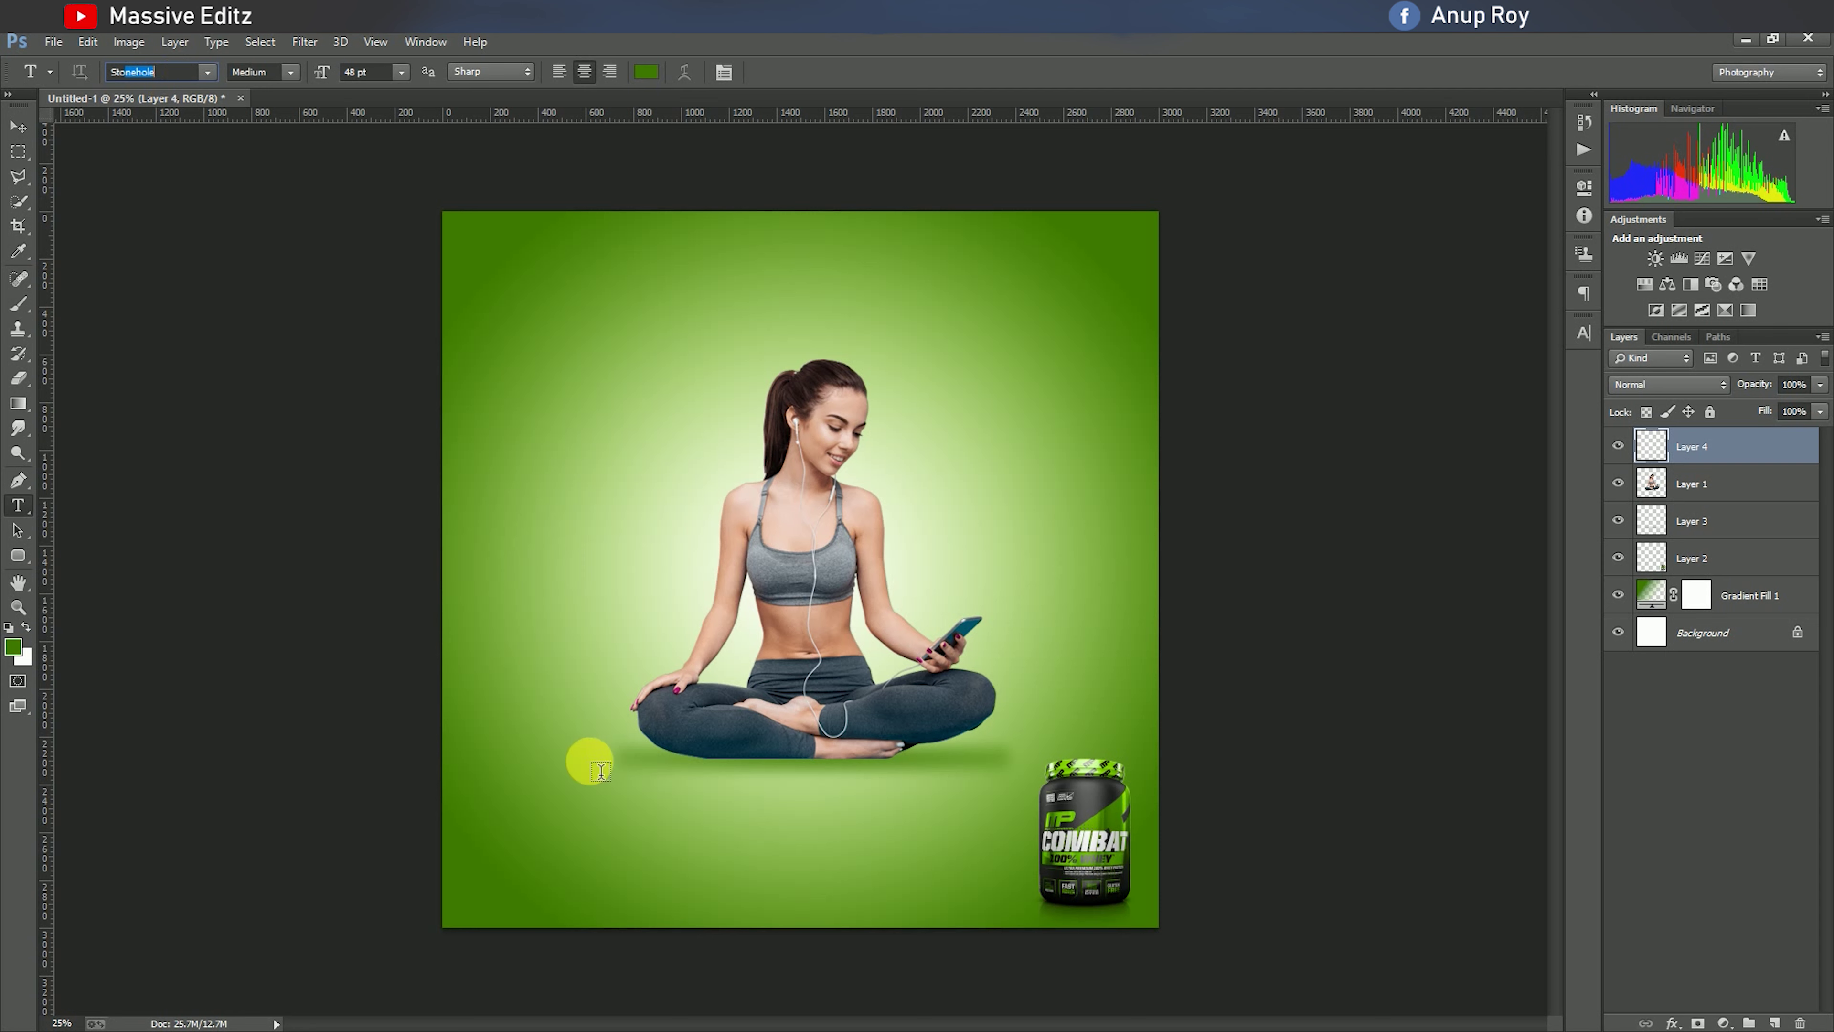
pyautogui.click(578, 354)
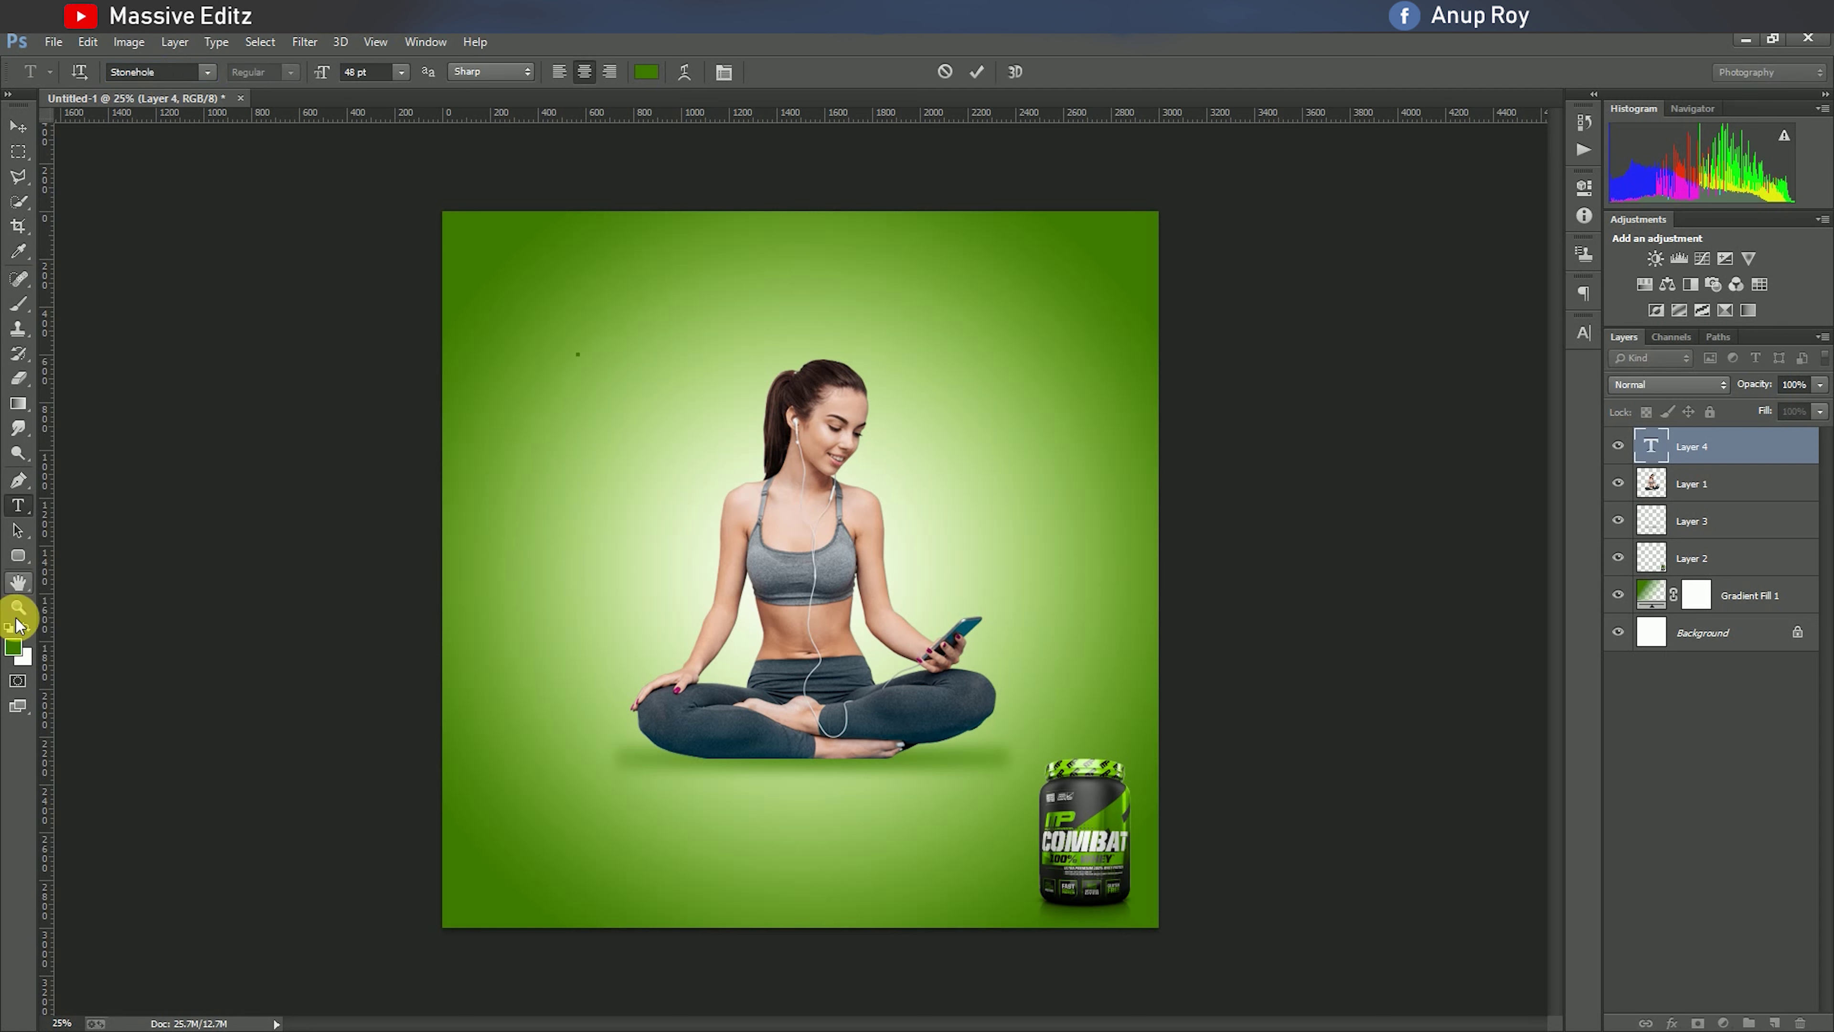
pyautogui.click(648, 72)
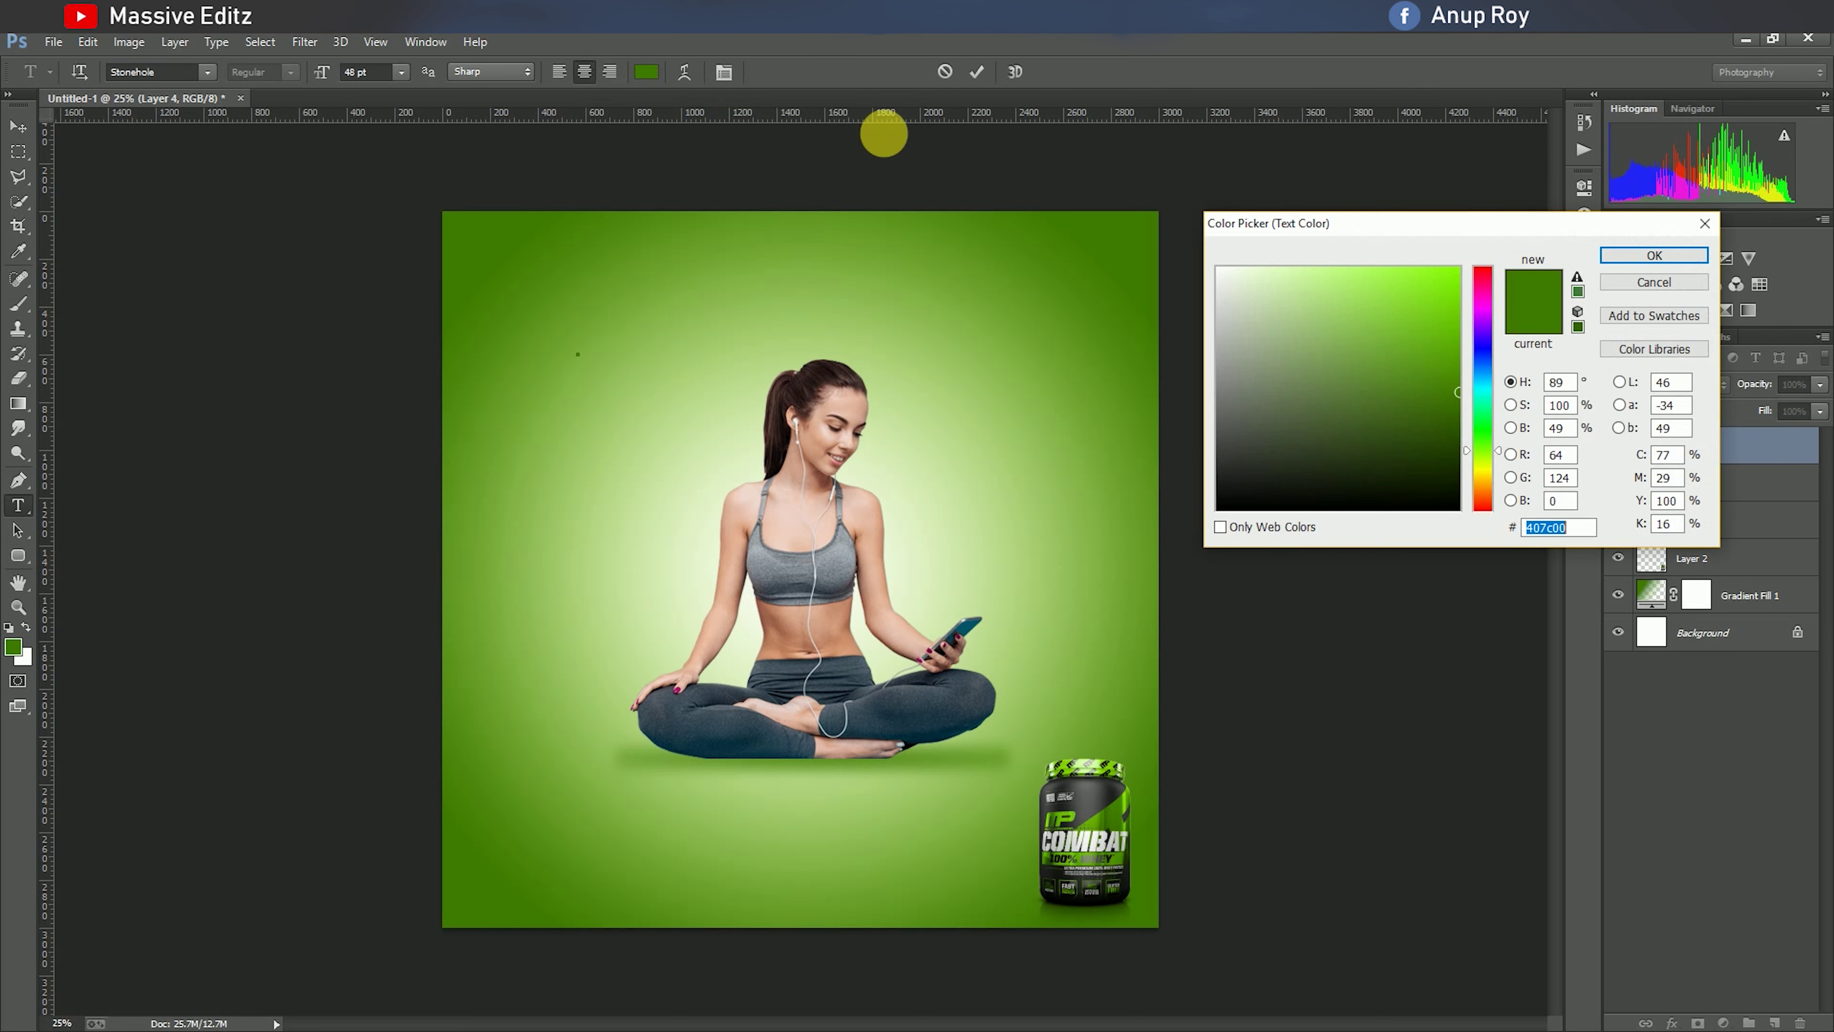
pyautogui.moveTo(1429, 393); pyautogui.dragTo(1456, 410)
pyautogui.click(1609, 257)
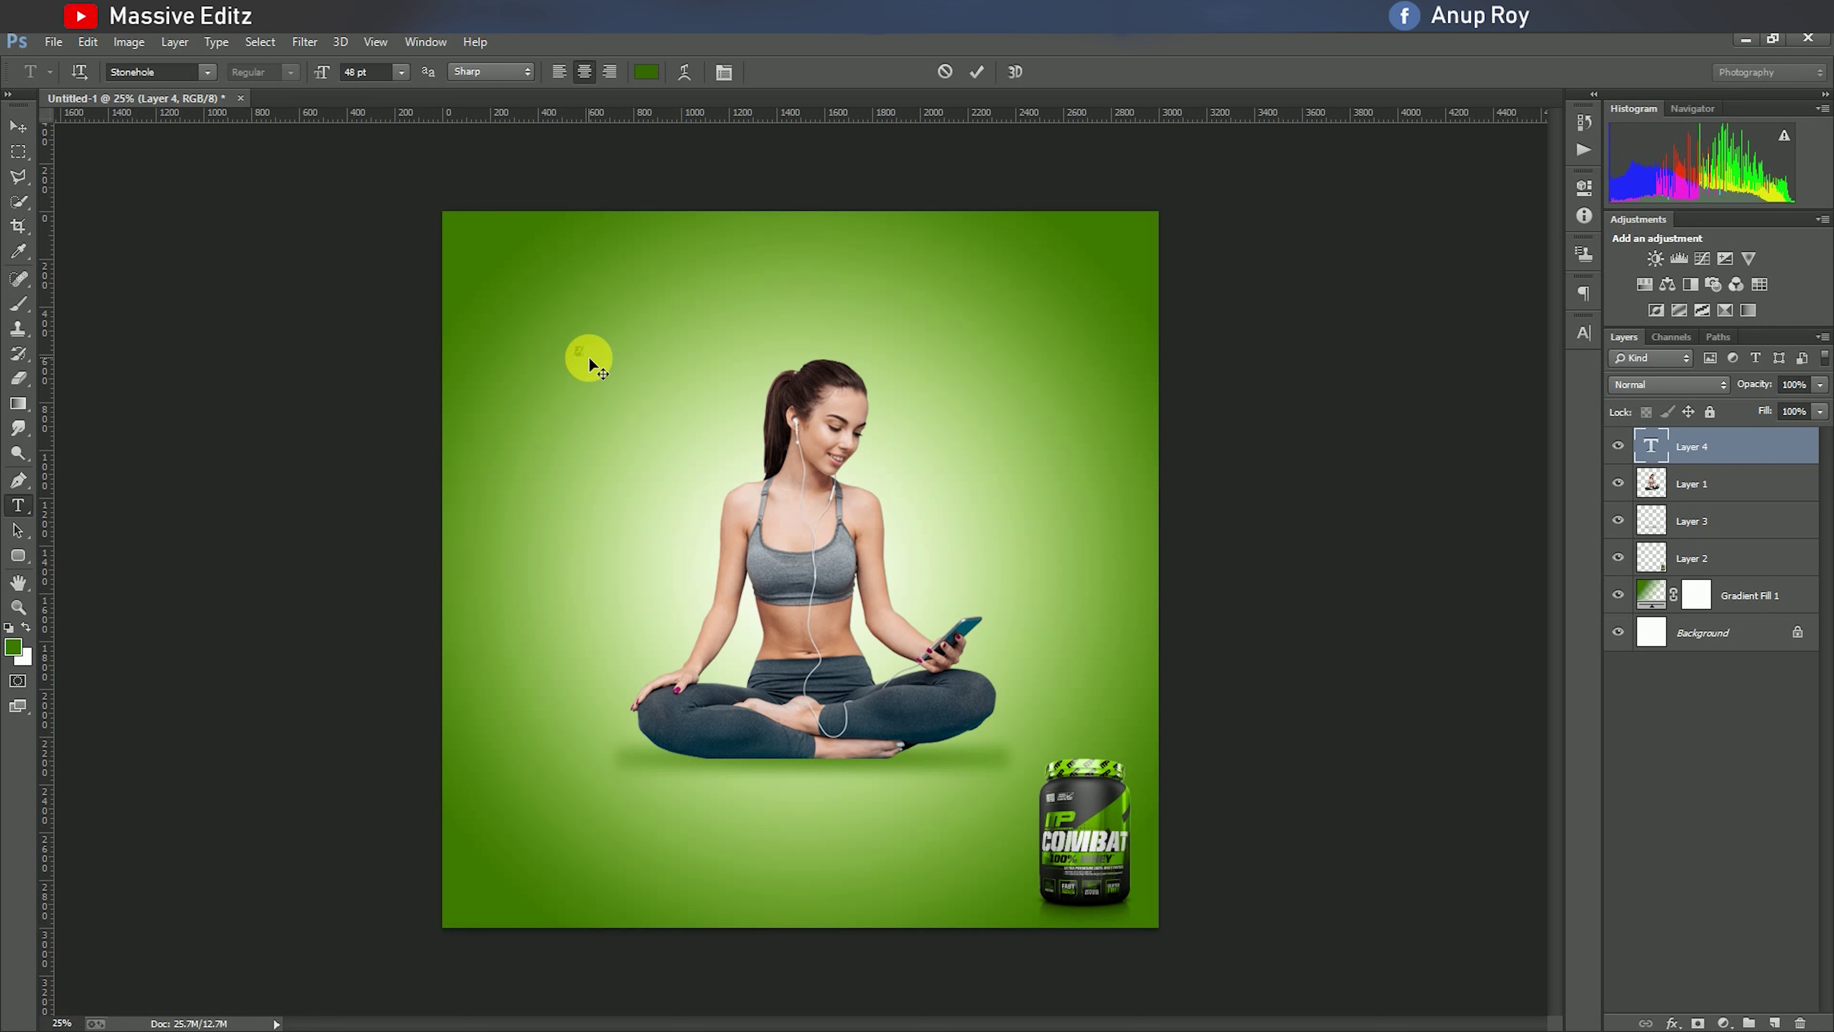
pyautogui.click(974, 72)
# Enlarge the FIGHT text to about 515%.
pyautogui.click(19, 127)
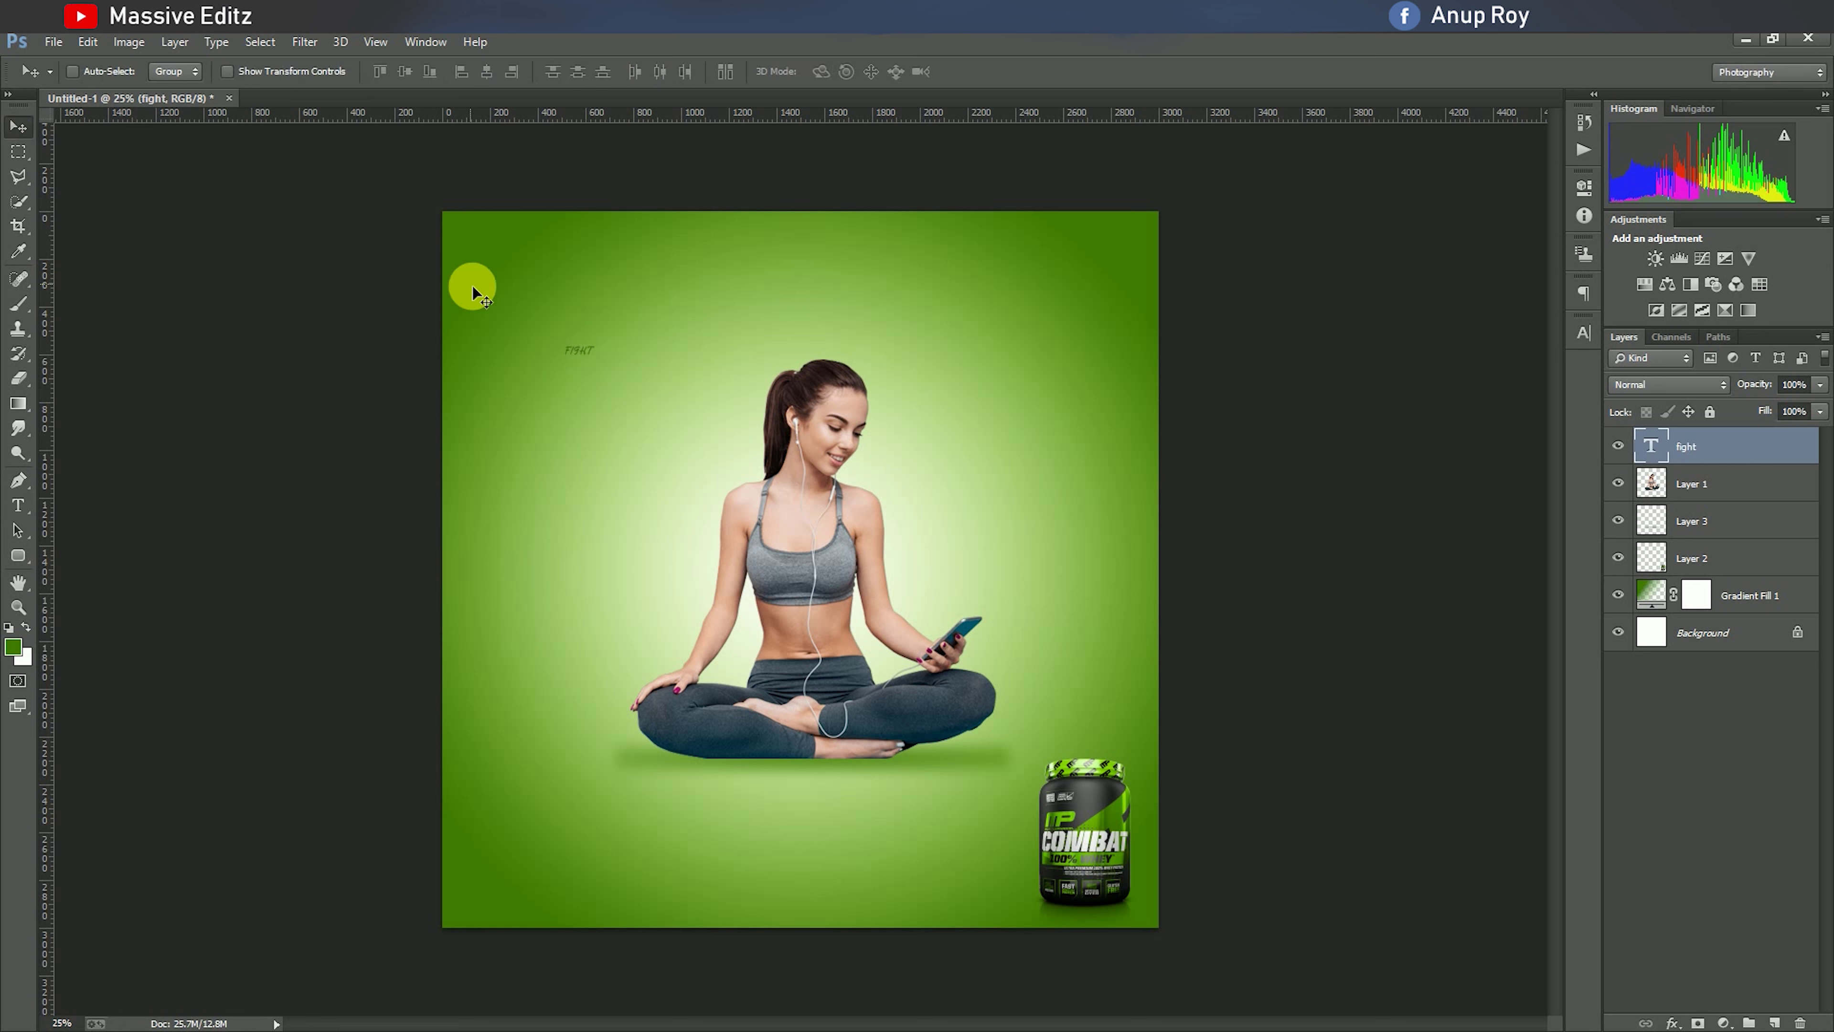
pyautogui.hotkey('ctrl', 't')
pyautogui.click(390, 72)
pyautogui.moveTo(645, 101); pyautogui.dragTo(764, 120)
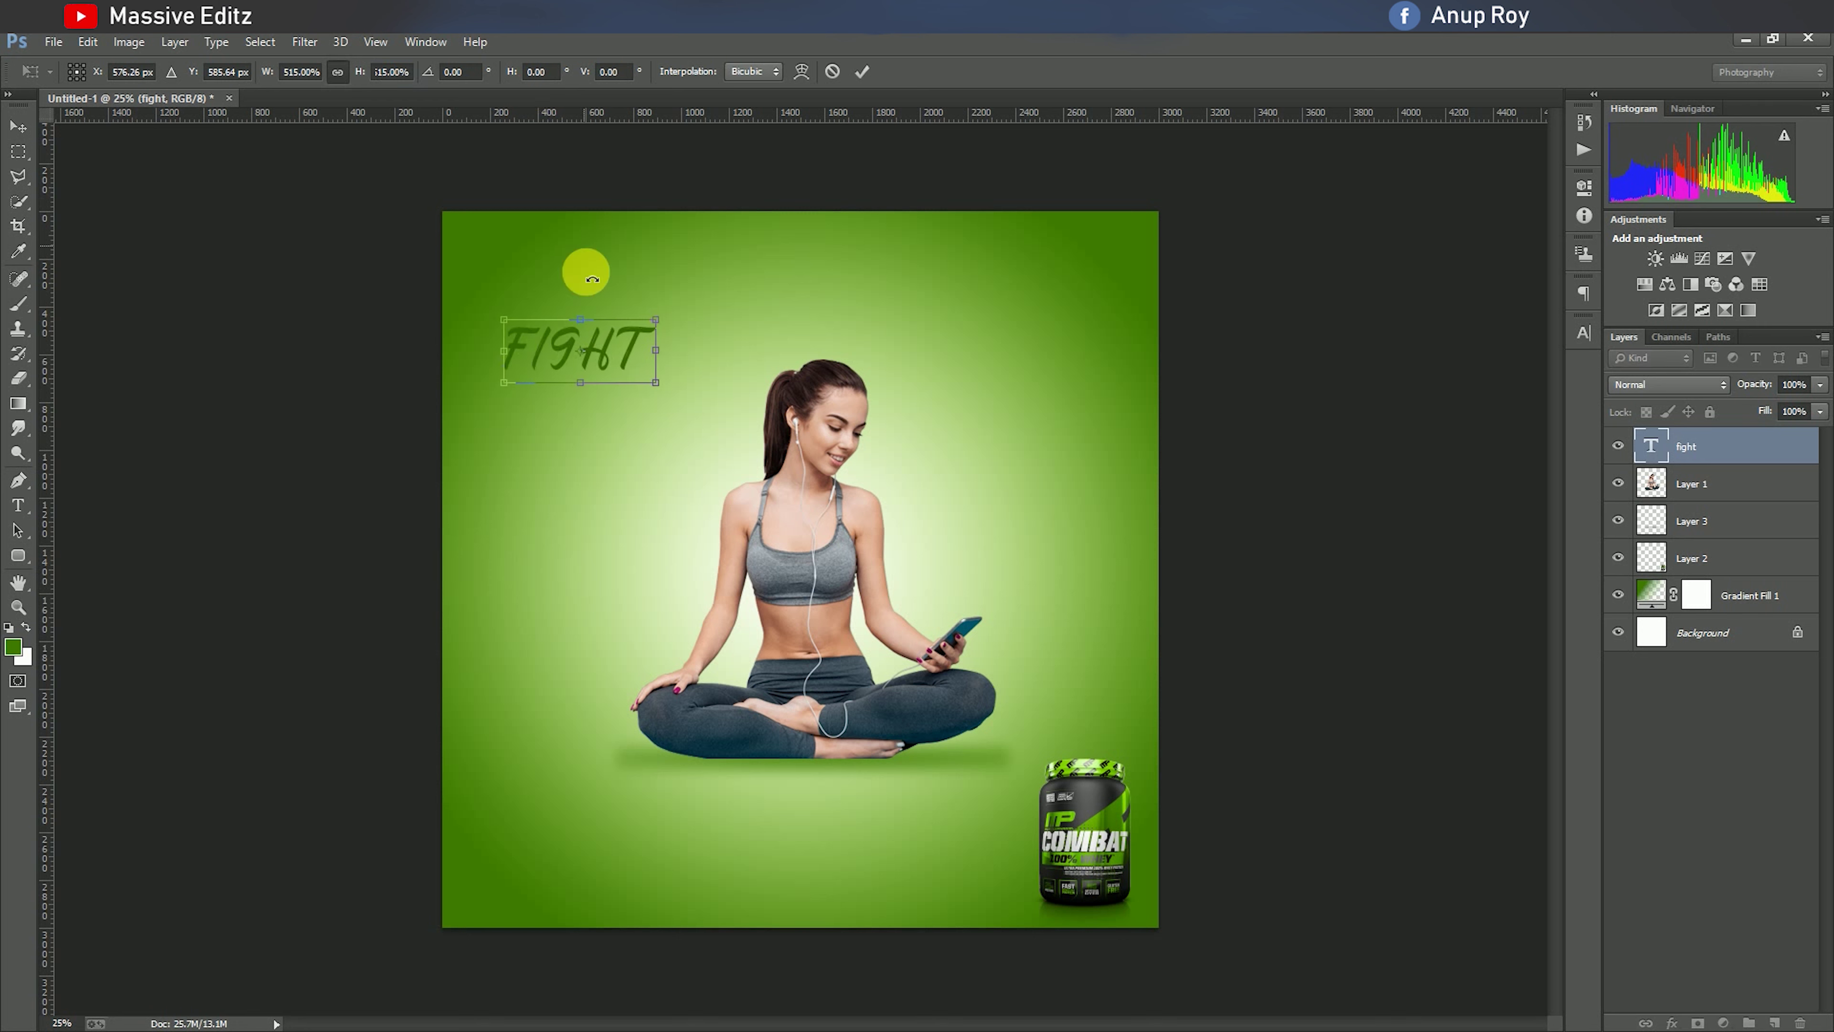
pyautogui.click(866, 73)
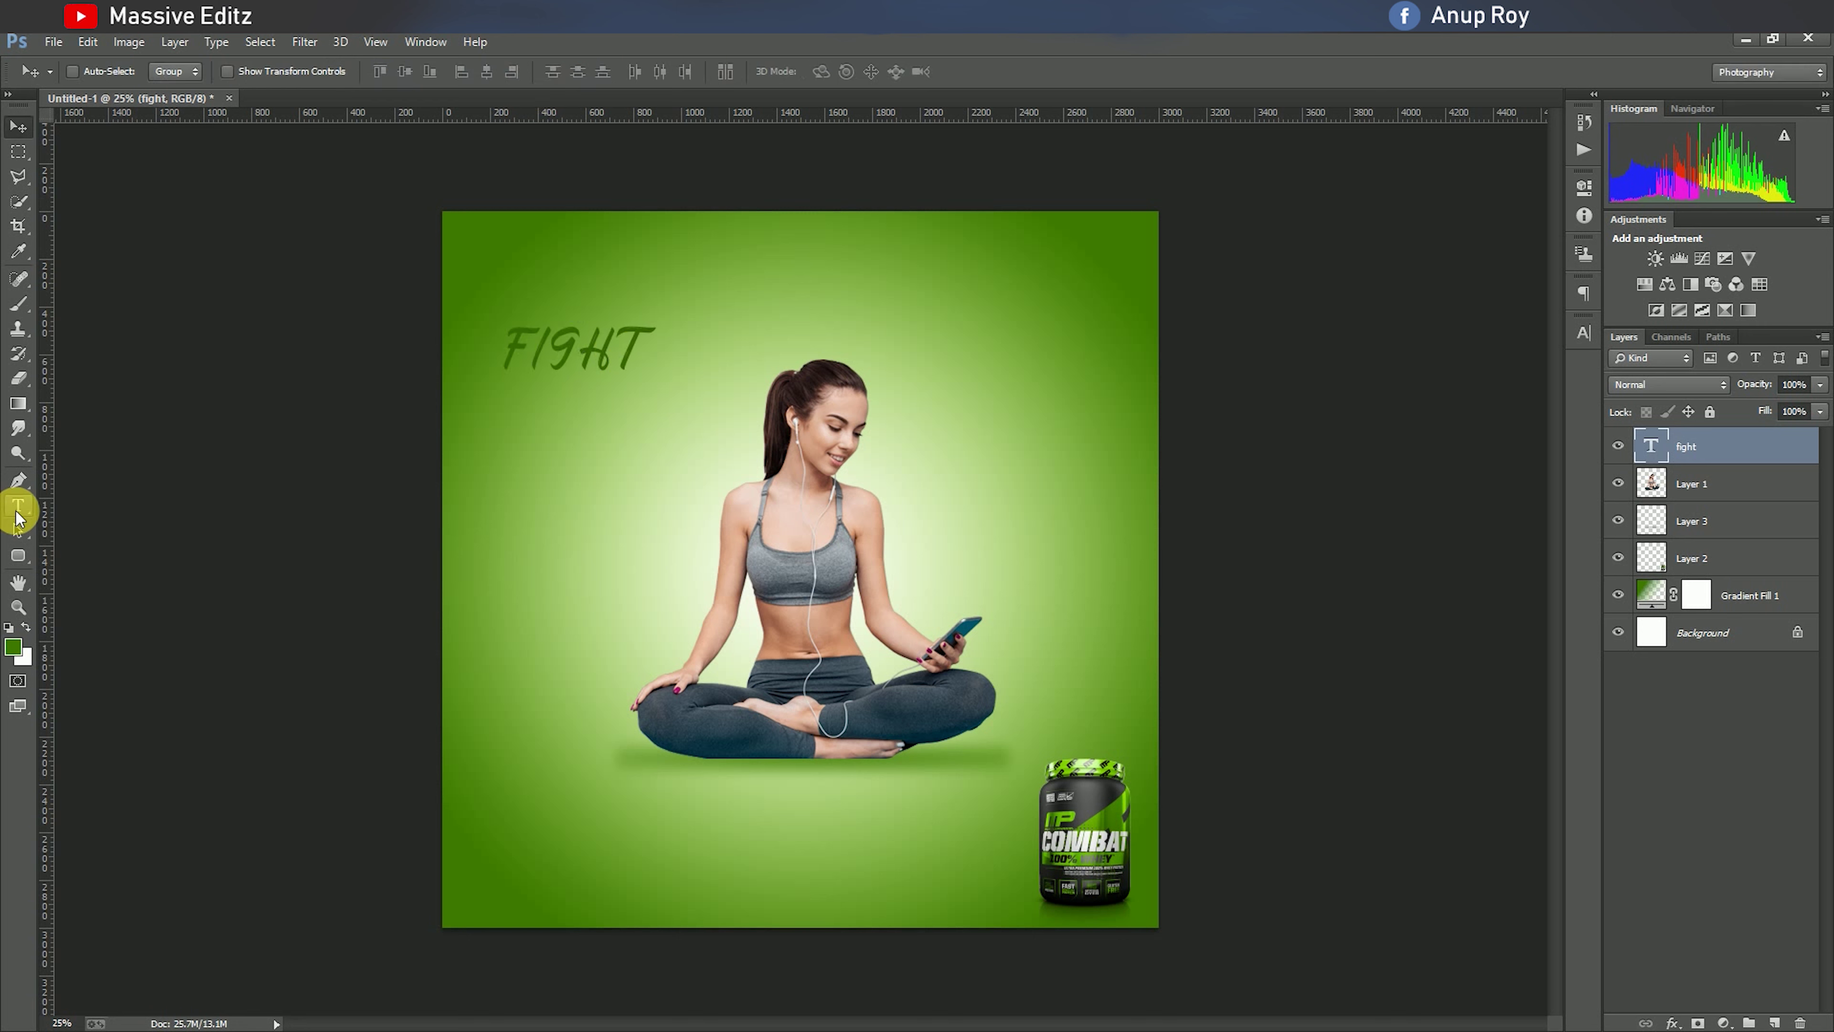
# Tighten FIGHT's leading to 110.25 pt.
pyautogui.click(19, 505)
pyautogui.moveTo(646, 352); pyautogui.dragTo(505, 354)
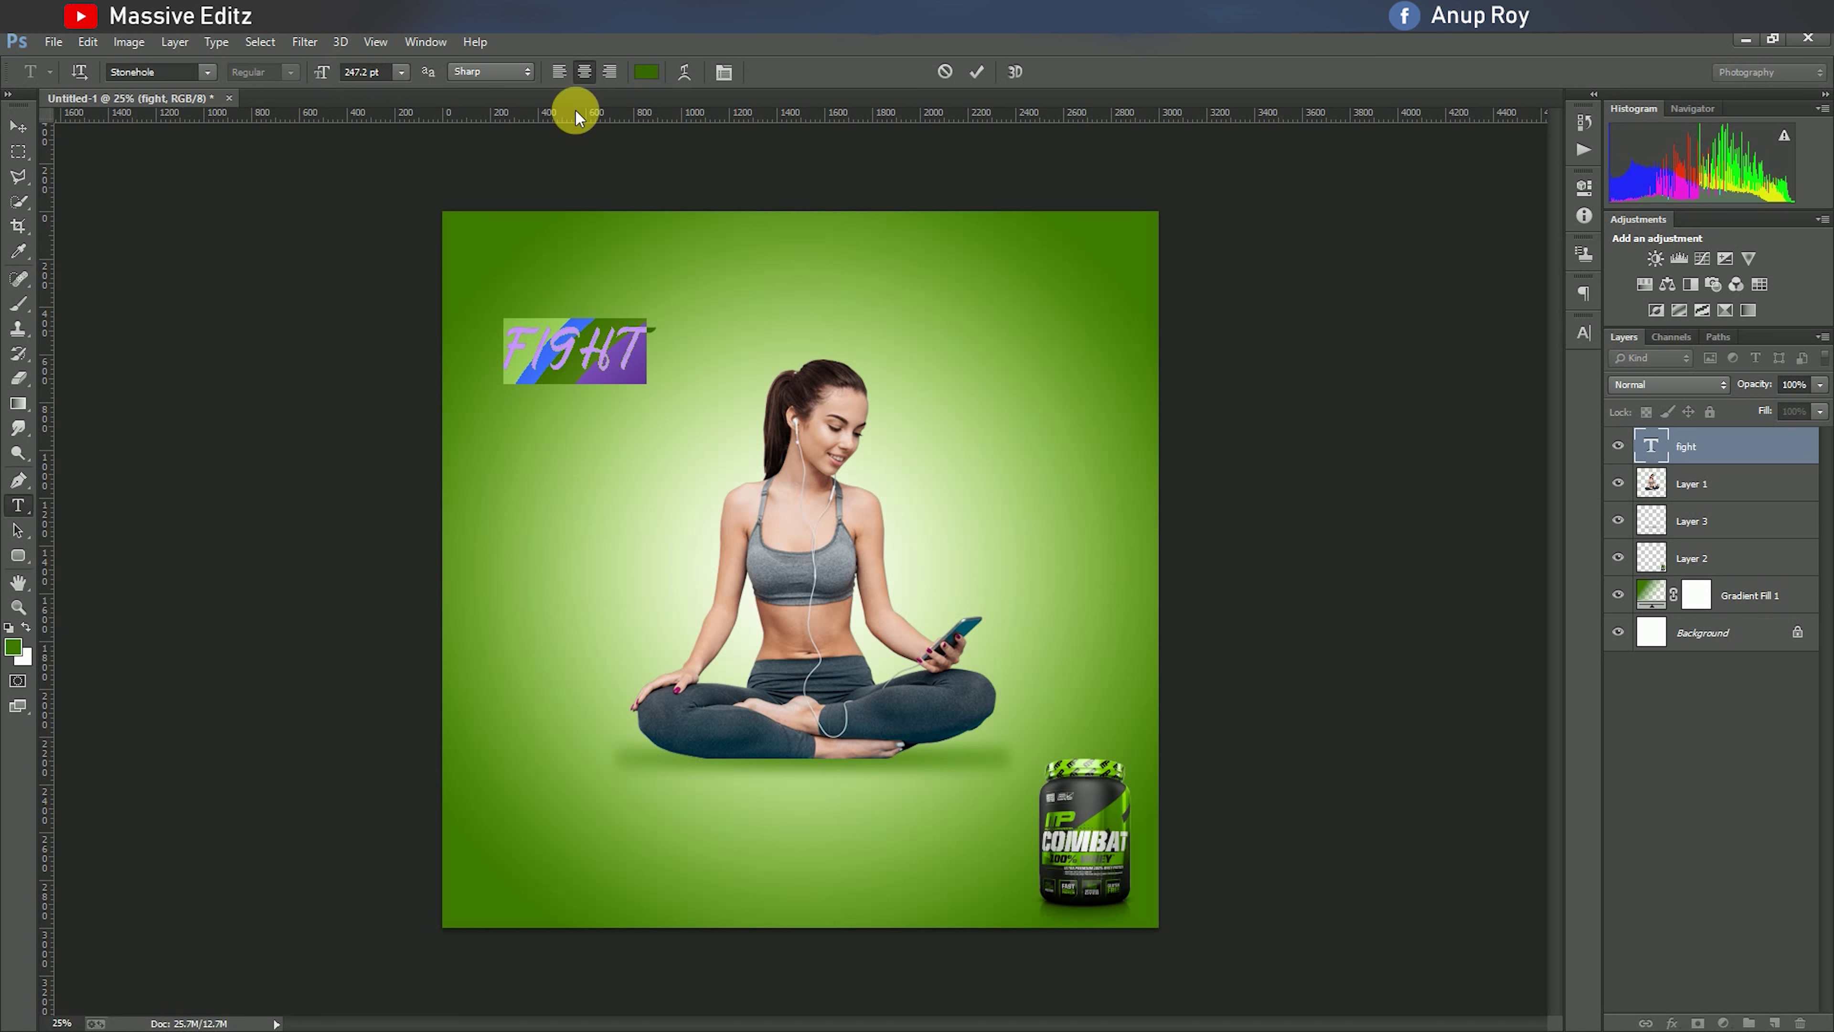
pyautogui.click(1585, 334)
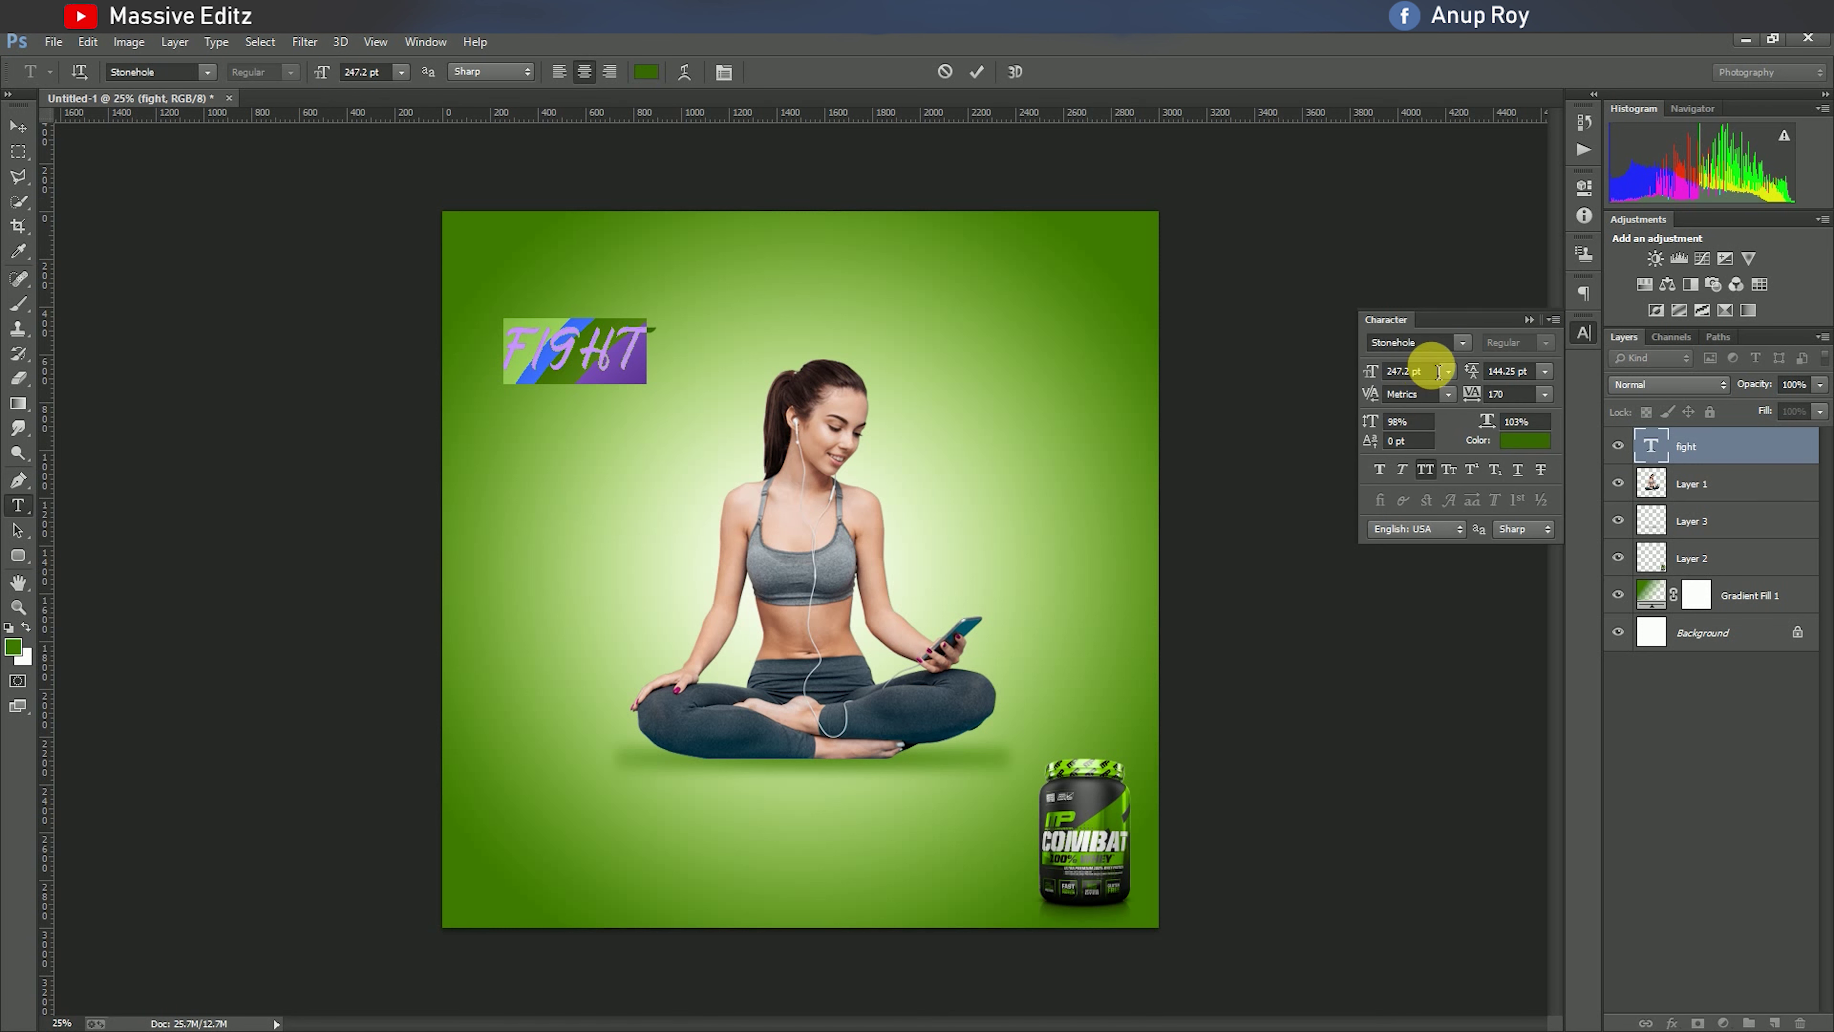
pyautogui.moveTo(1380, 403)
pyautogui.mouseDown()
pyautogui.moveTo(1462, 369)
pyautogui.moveTo(1478, 409)
pyautogui.mouseUp()
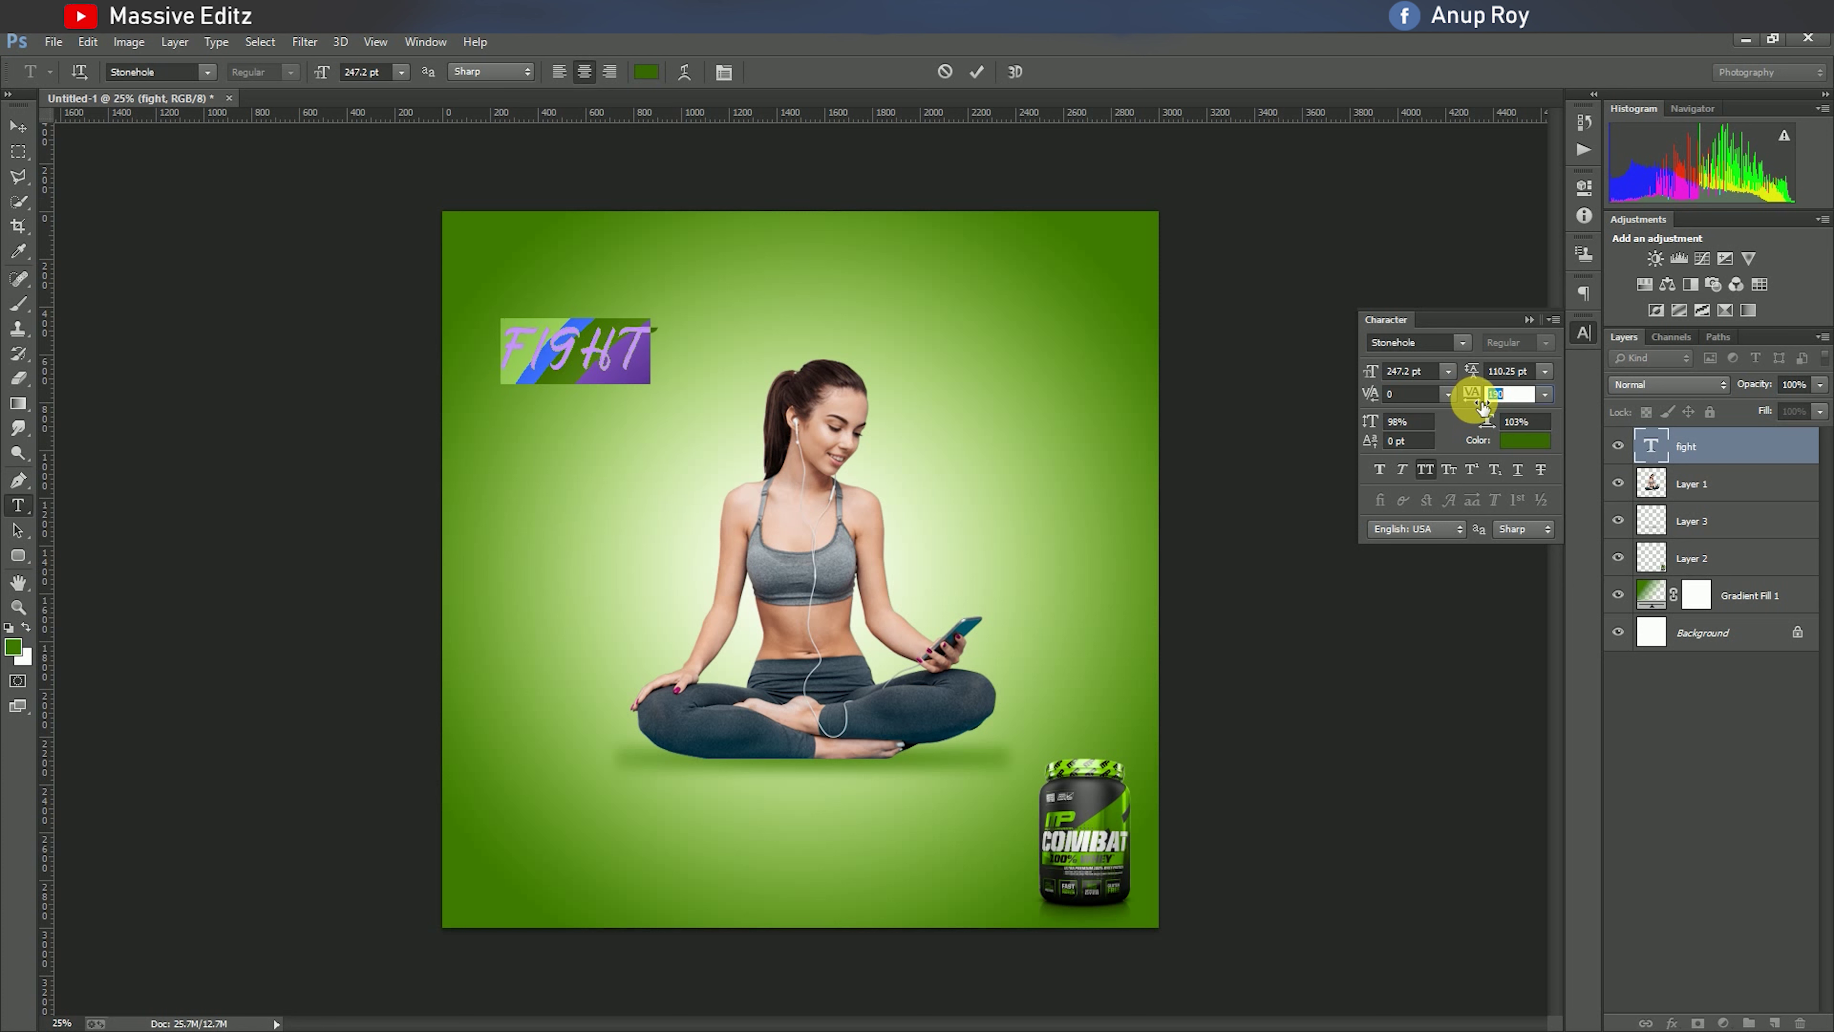
pyautogui.click(1530, 319)
pyautogui.click(975, 74)
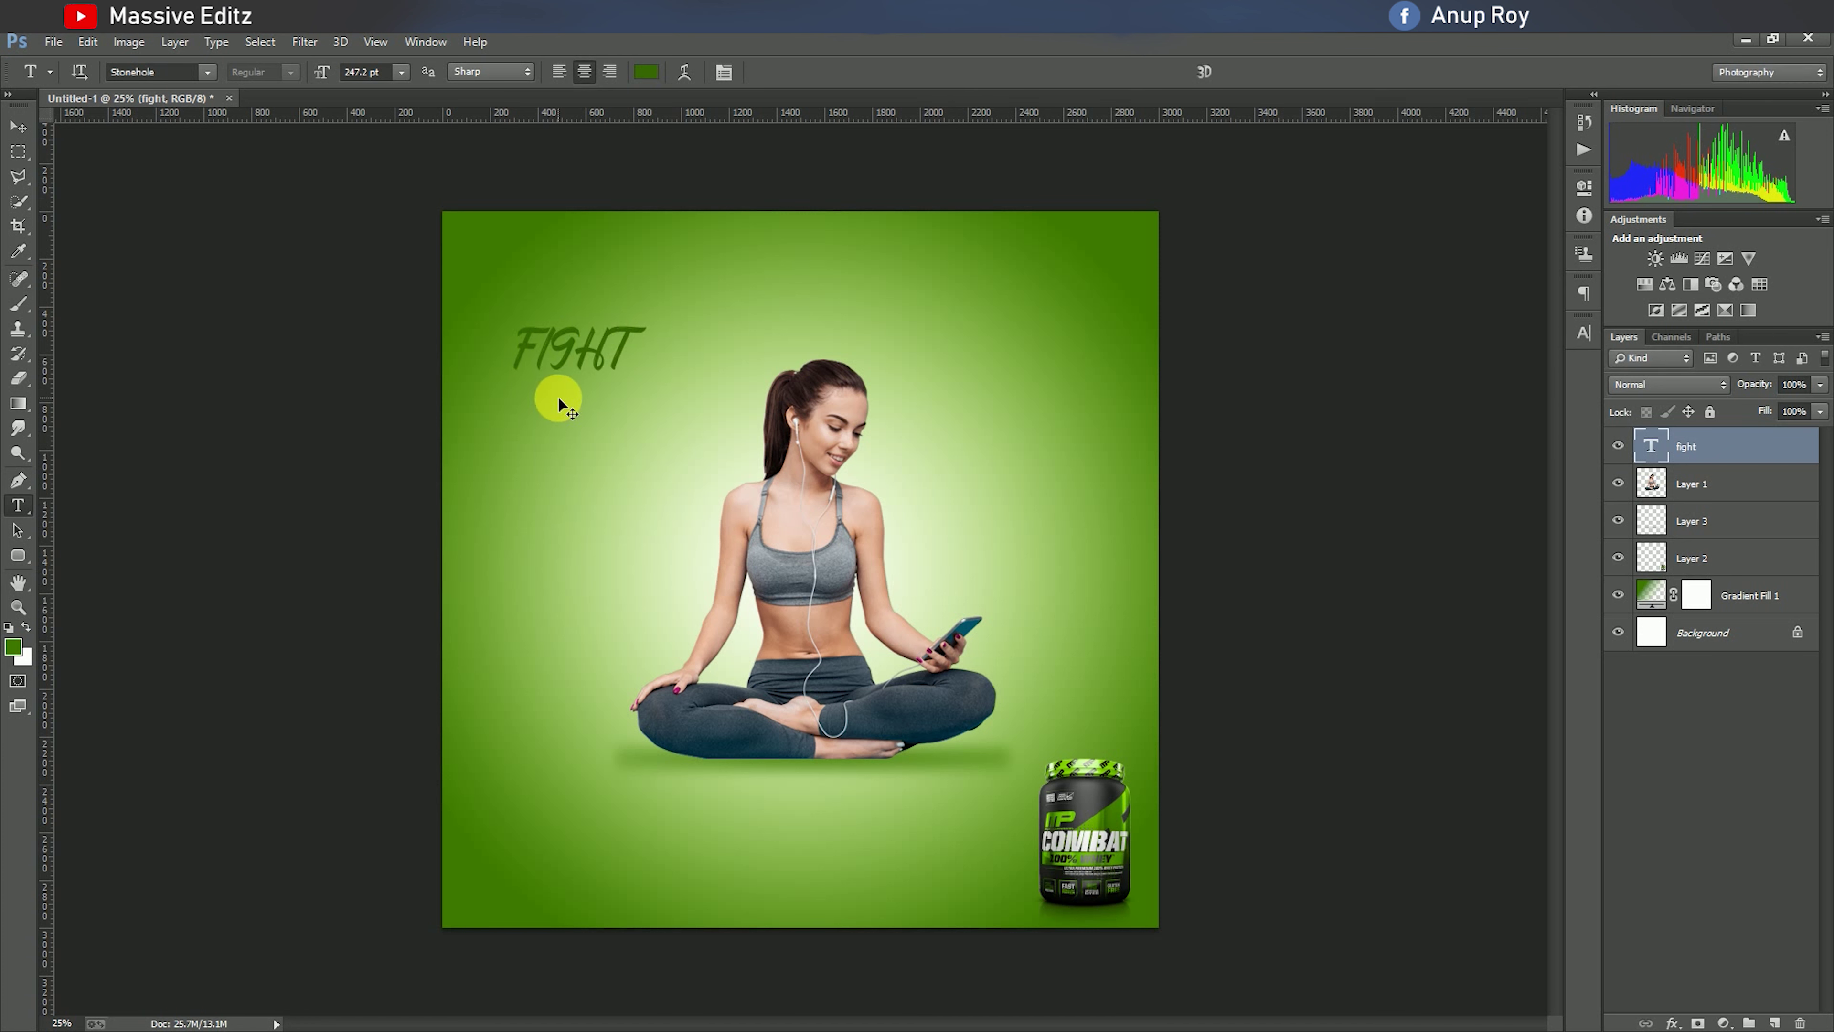
# Tilt FIGHT upward about 38.7°, shrink it slightly, and position it near the woman's head.
pyautogui.hotkey('ctrl', 't')
pyautogui.moveTo(643, 397)
pyautogui.mouseDown()
pyautogui.moveTo(716, 331)
pyautogui.moveTo(655, 303)
pyautogui.moveTo(543, 416)
pyautogui.moveTo(525, 479)
pyautogui.moveTo(537, 507)
pyautogui.moveTo(525, 492)
pyautogui.mouseUp()
pyautogui.moveTo(864, 359); pyautogui.dragTo(823, 363)
pyautogui.moveTo(679, 335); pyautogui.dragTo(718, 329)
pyautogui.moveTo(828, 360); pyautogui.dragTo(835, 367)
pyautogui.click(863, 71)
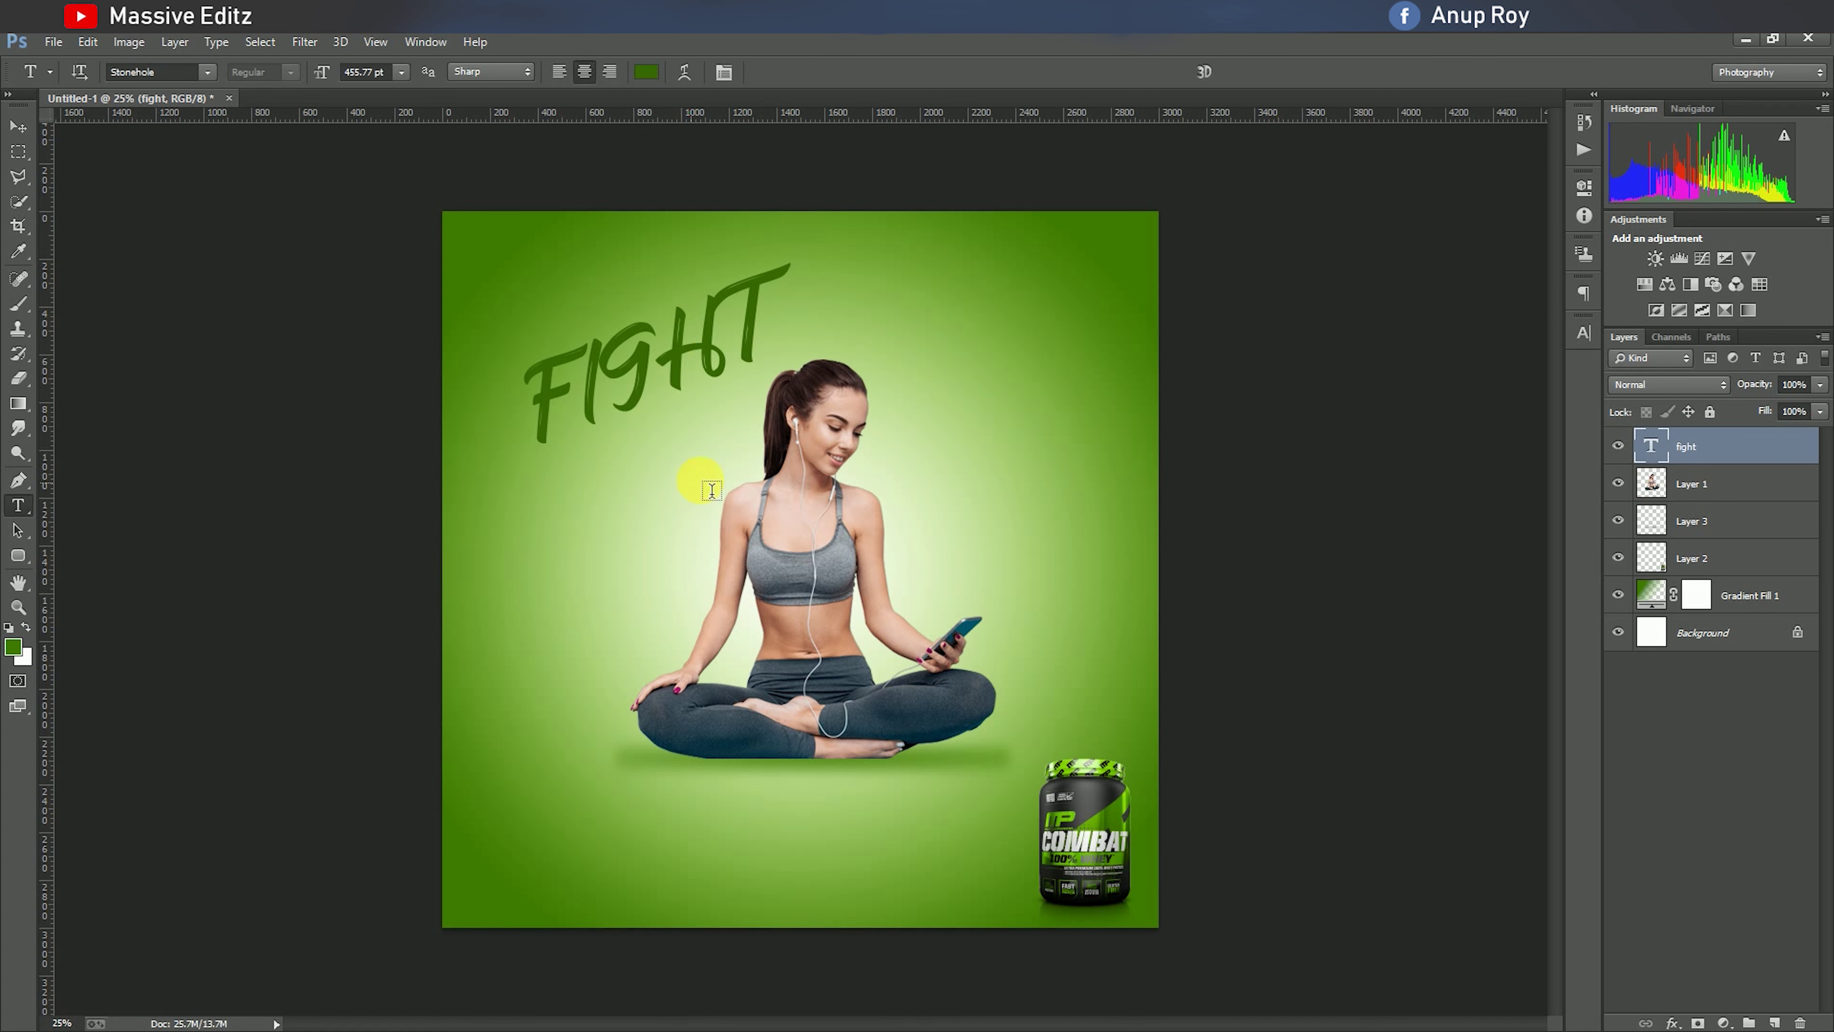
pyautogui.click(1044, 413)
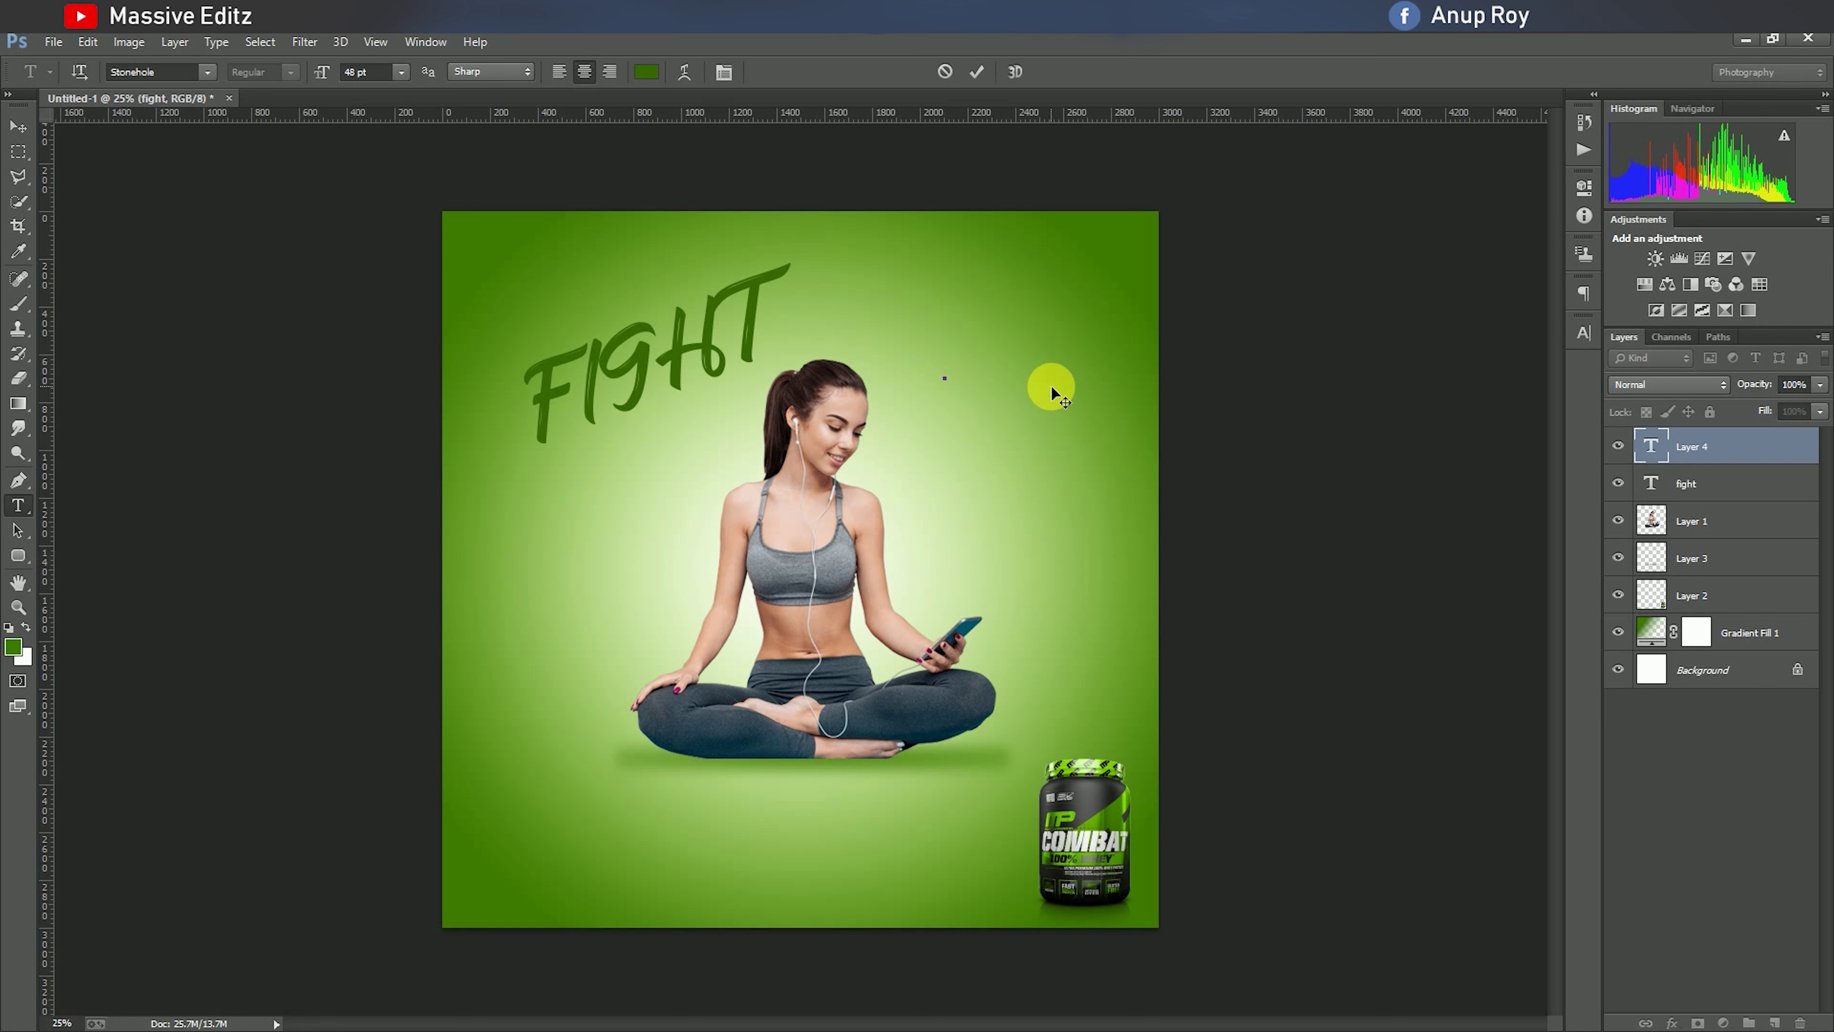
# Set the new FOR text to 227 pt and rotate it.
pyautogui.hotkey('ctrl', 'v')
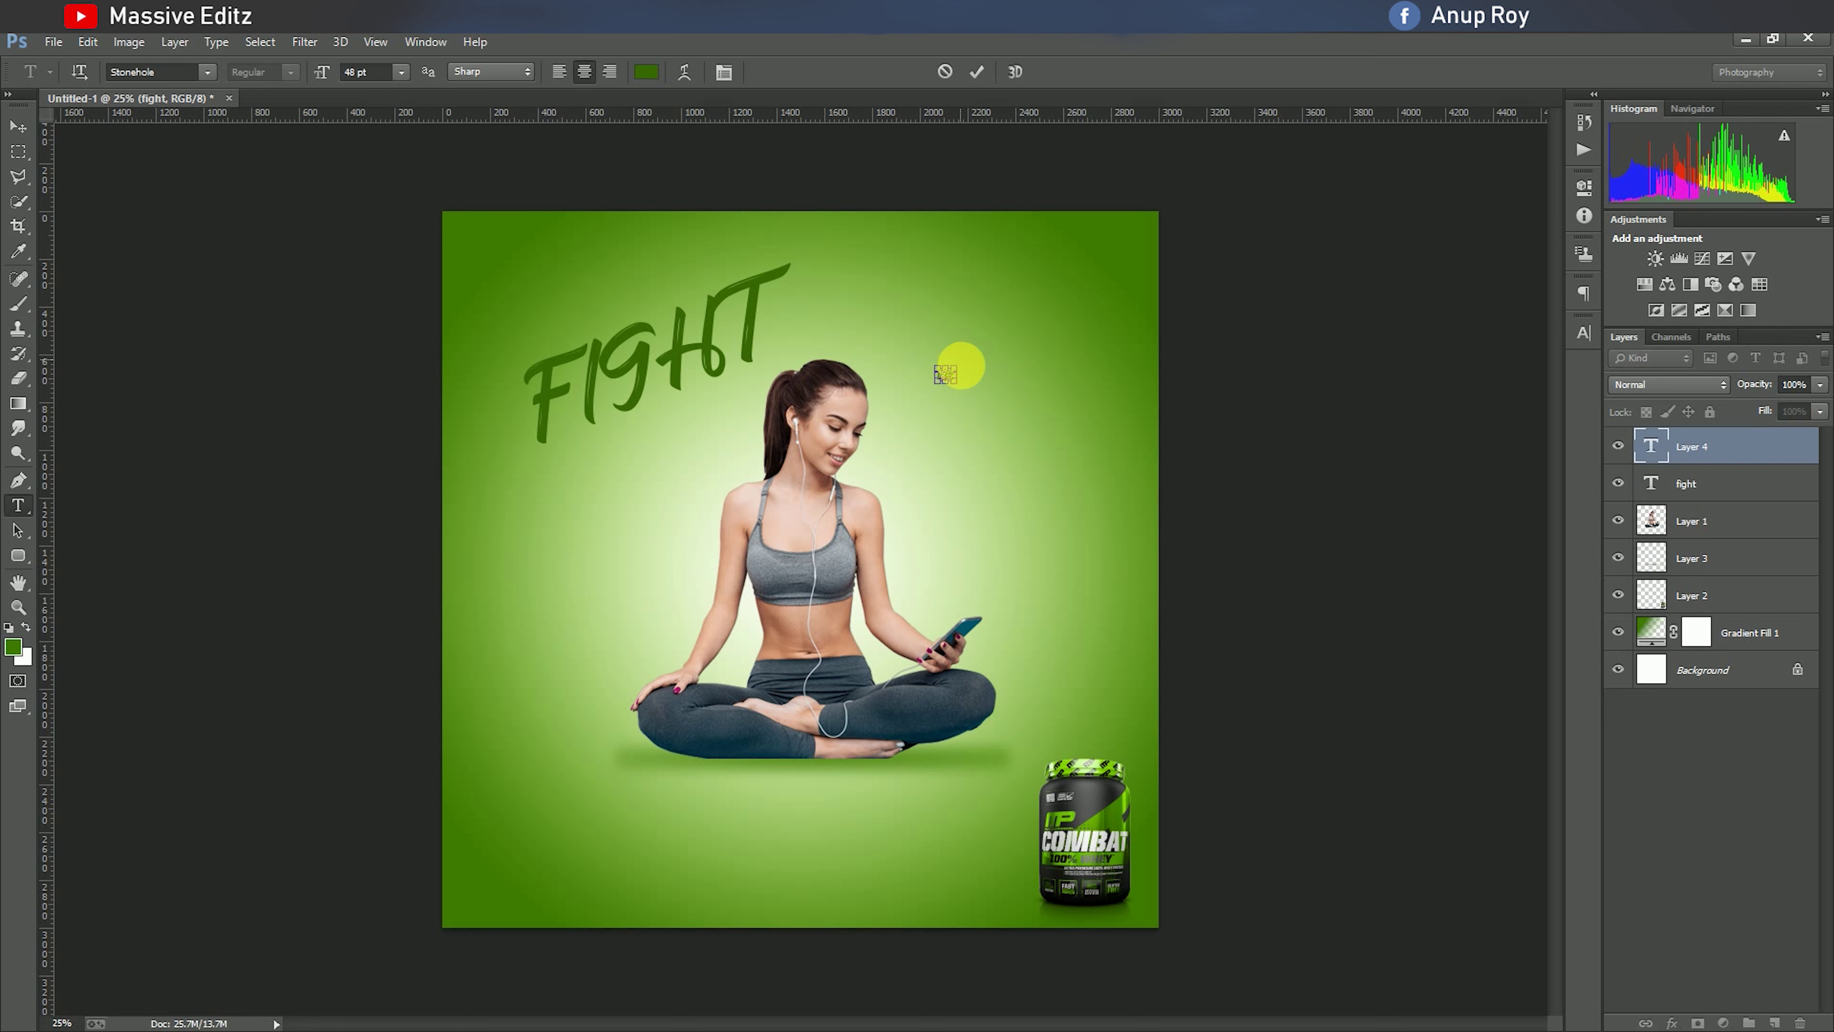
pyautogui.click(1584, 333)
pyautogui.moveTo(1374, 376); pyautogui.dragTo(1387, 376)
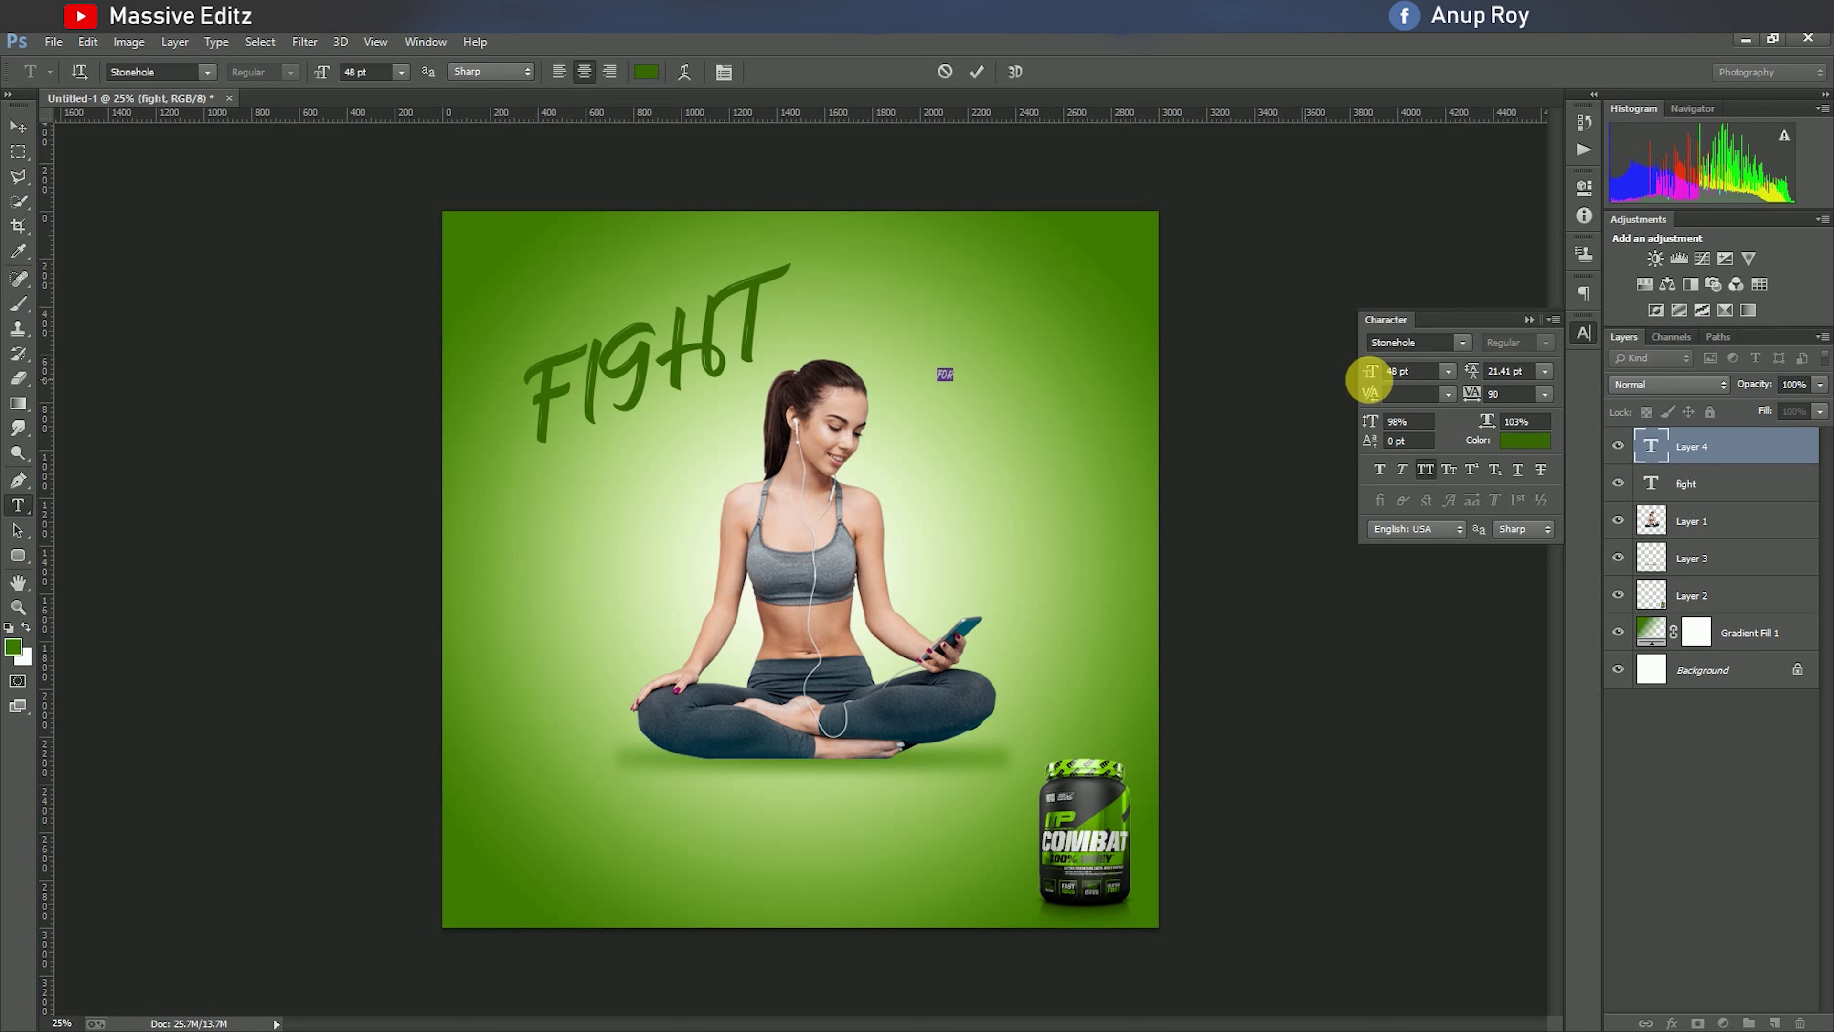
pyautogui.moveTo(1371, 376); pyautogui.dragTo(1544, 377)
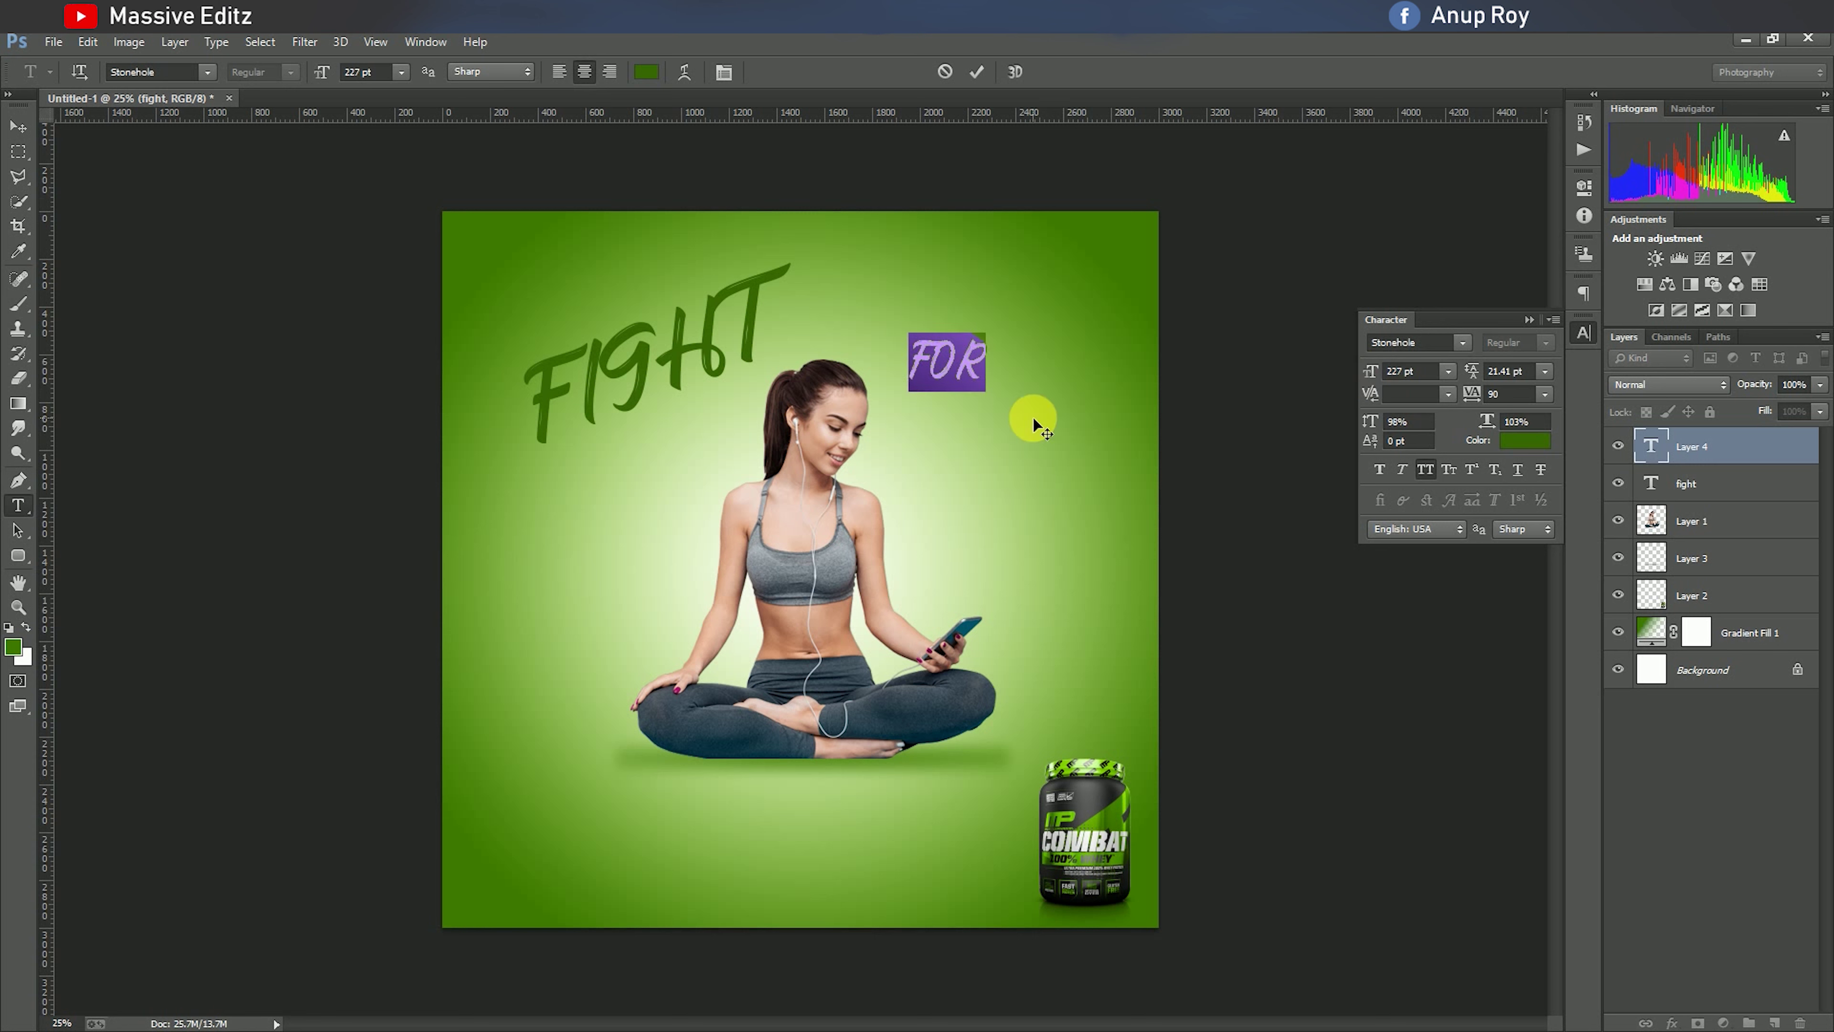
pyautogui.hotkey('ctrl', 't')
pyautogui.moveTo(1023, 425); pyautogui.dragTo(1077, 384)
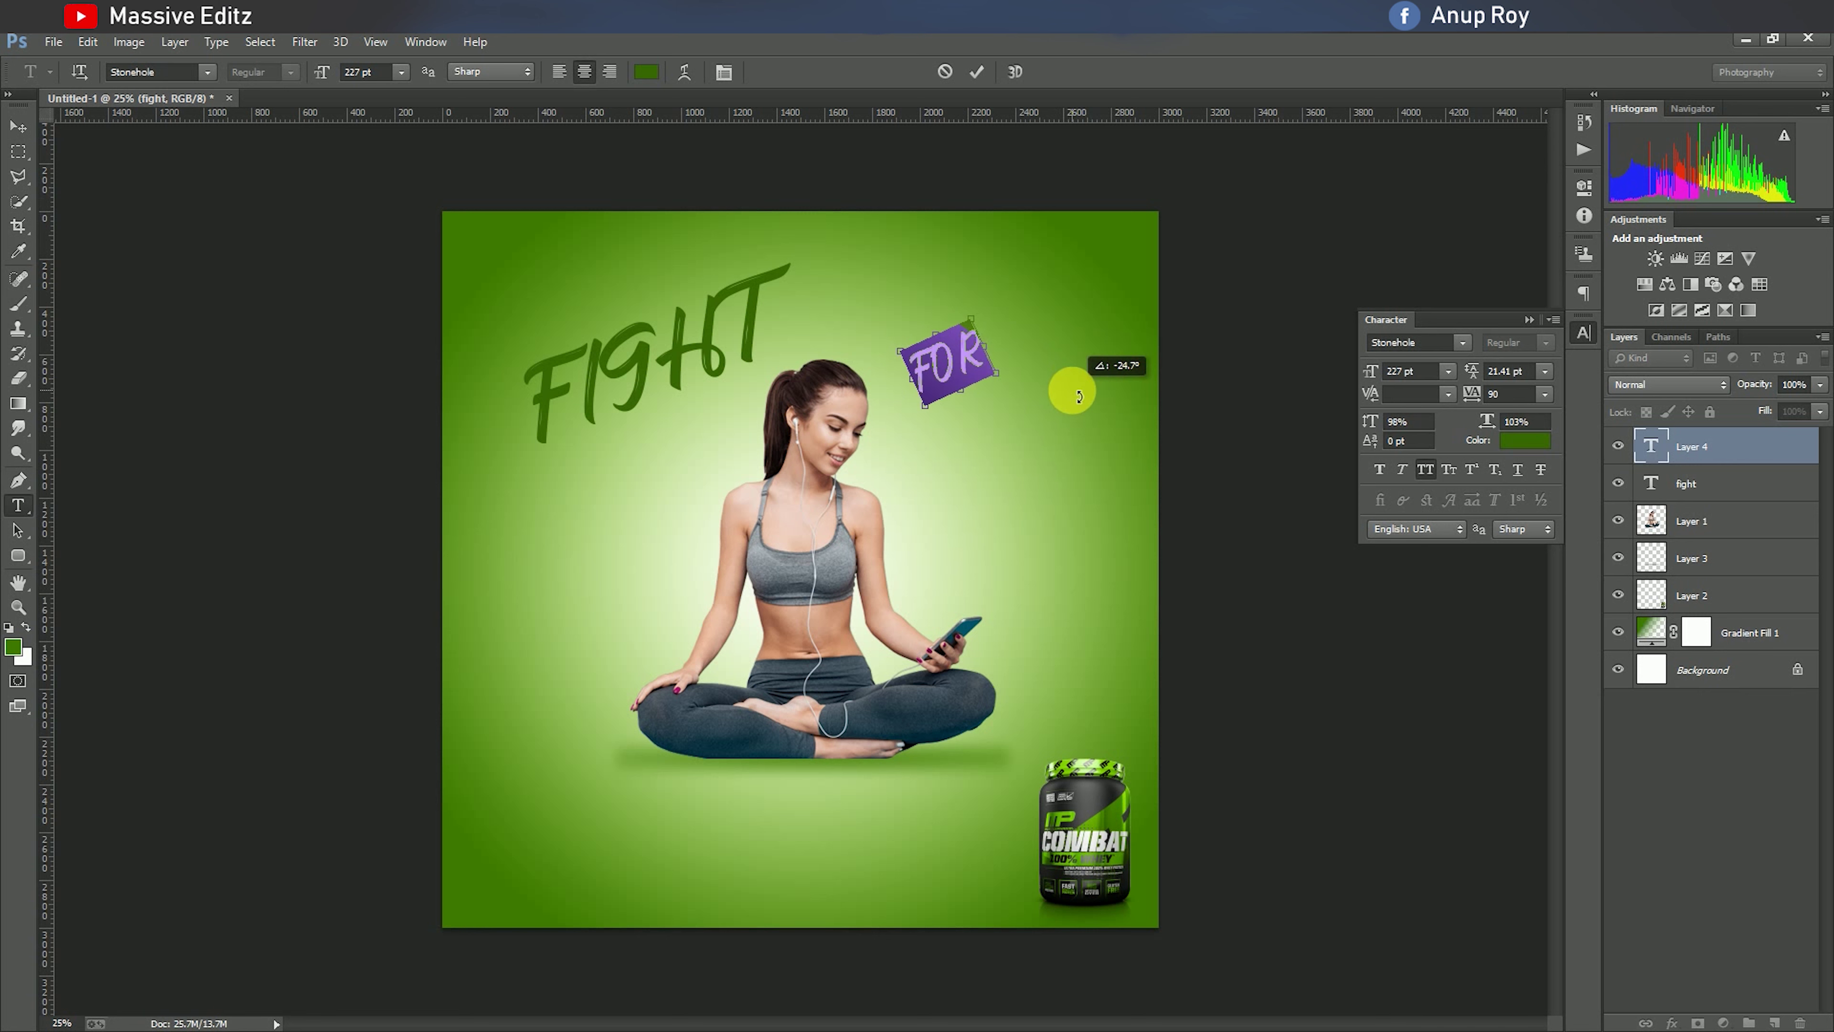
pyautogui.click(976, 72)
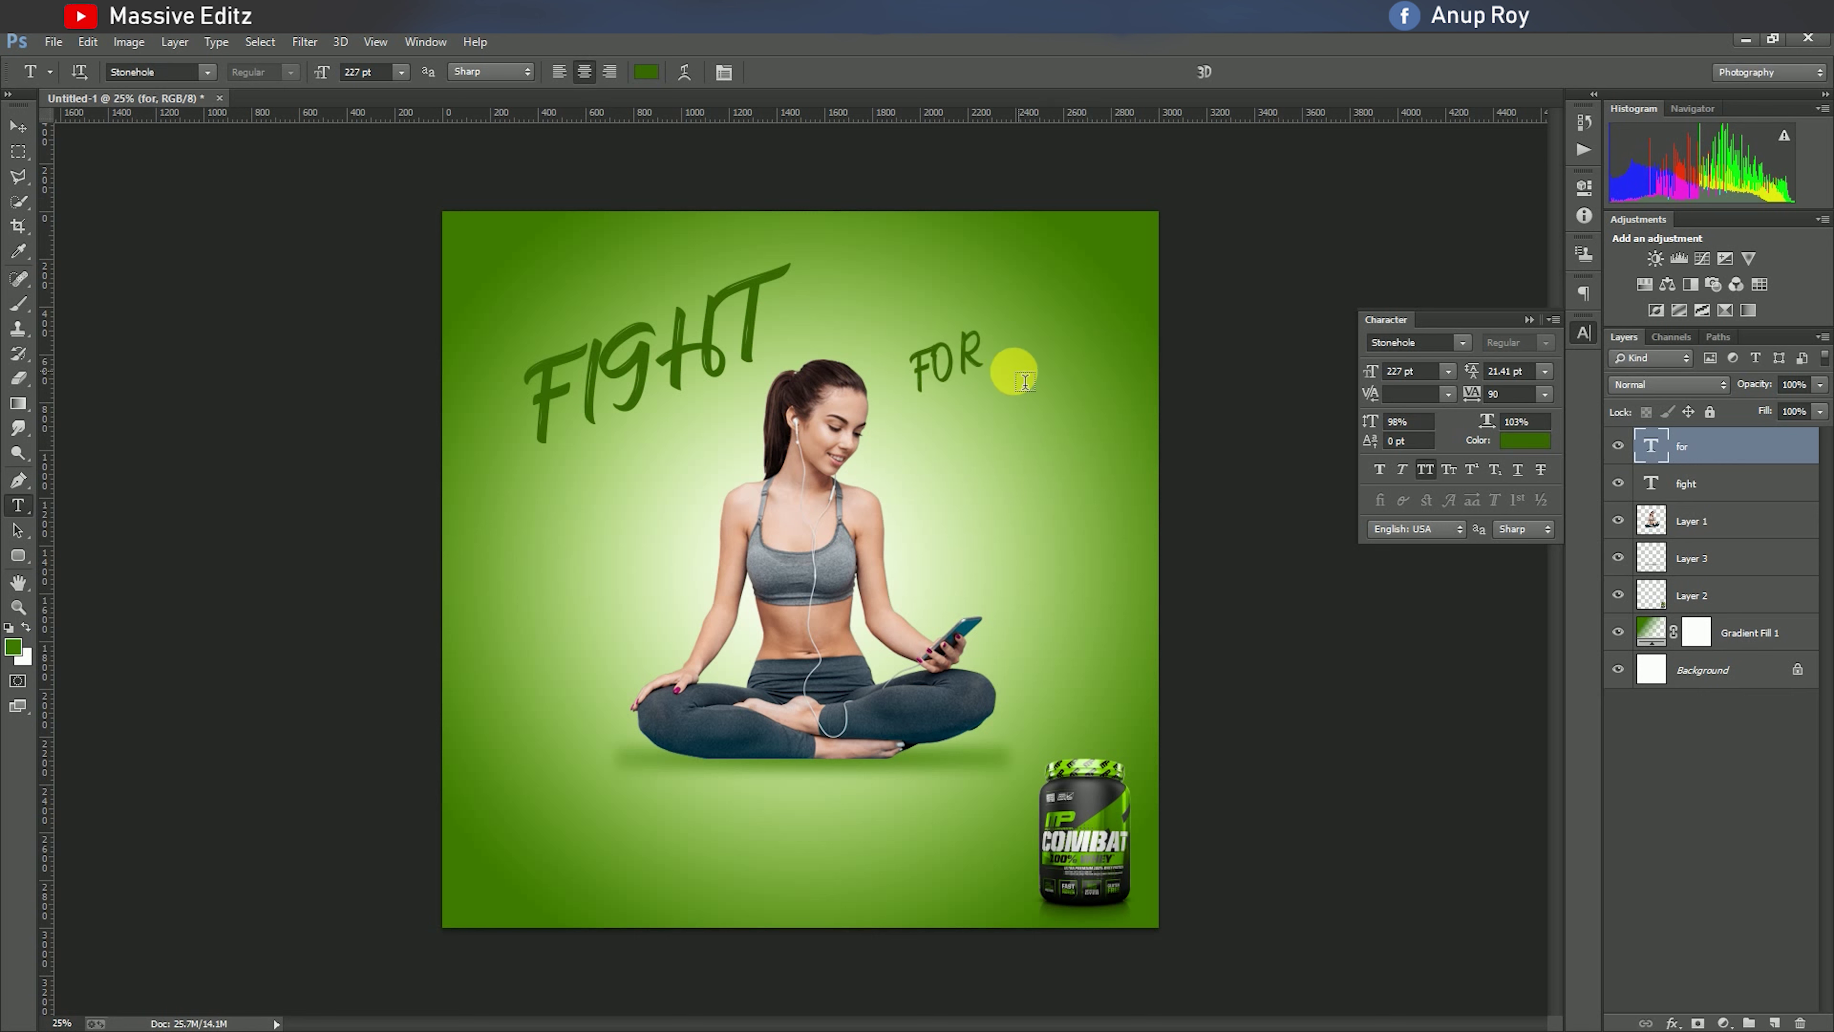
# Set FOR's tracking to 10 and move it just below the end of FIGHT.
pyautogui.doubleClick(966, 369)
pyautogui.click(966, 370)
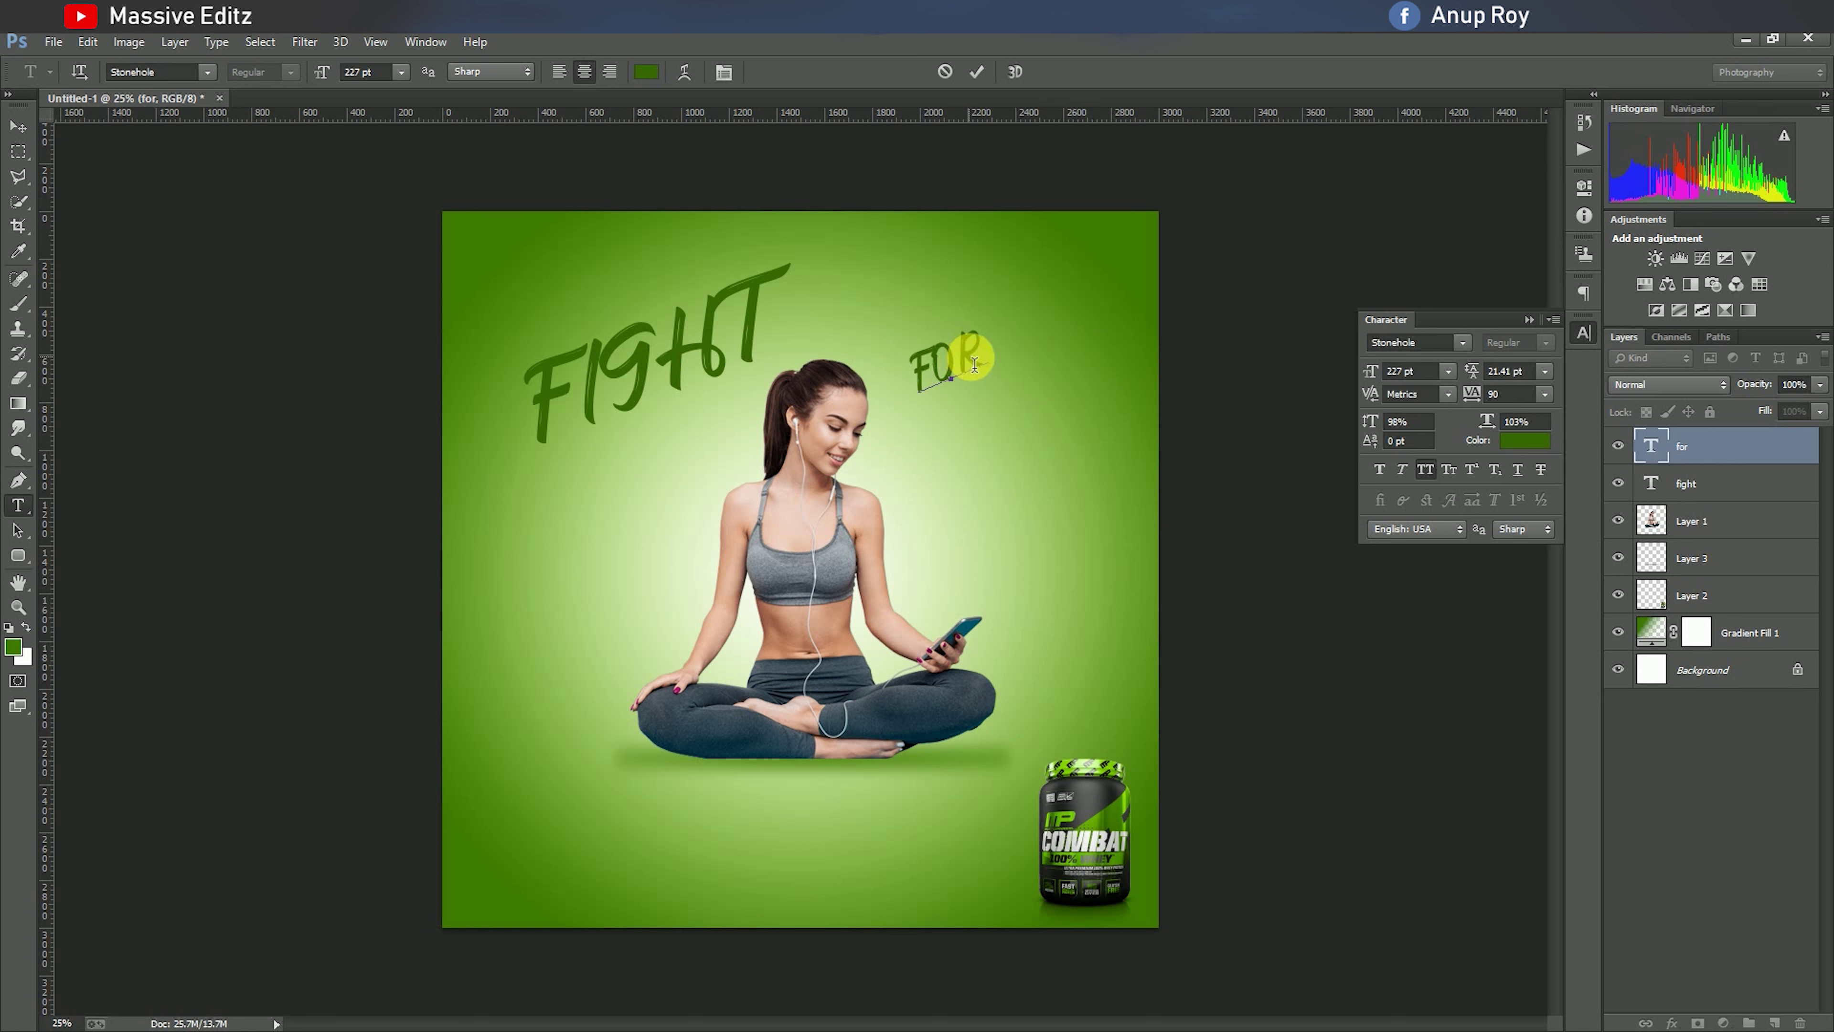
pyautogui.hotkey('ctrl', 'a')
pyautogui.moveTo(1479, 399); pyautogui.dragTo(1462, 393)
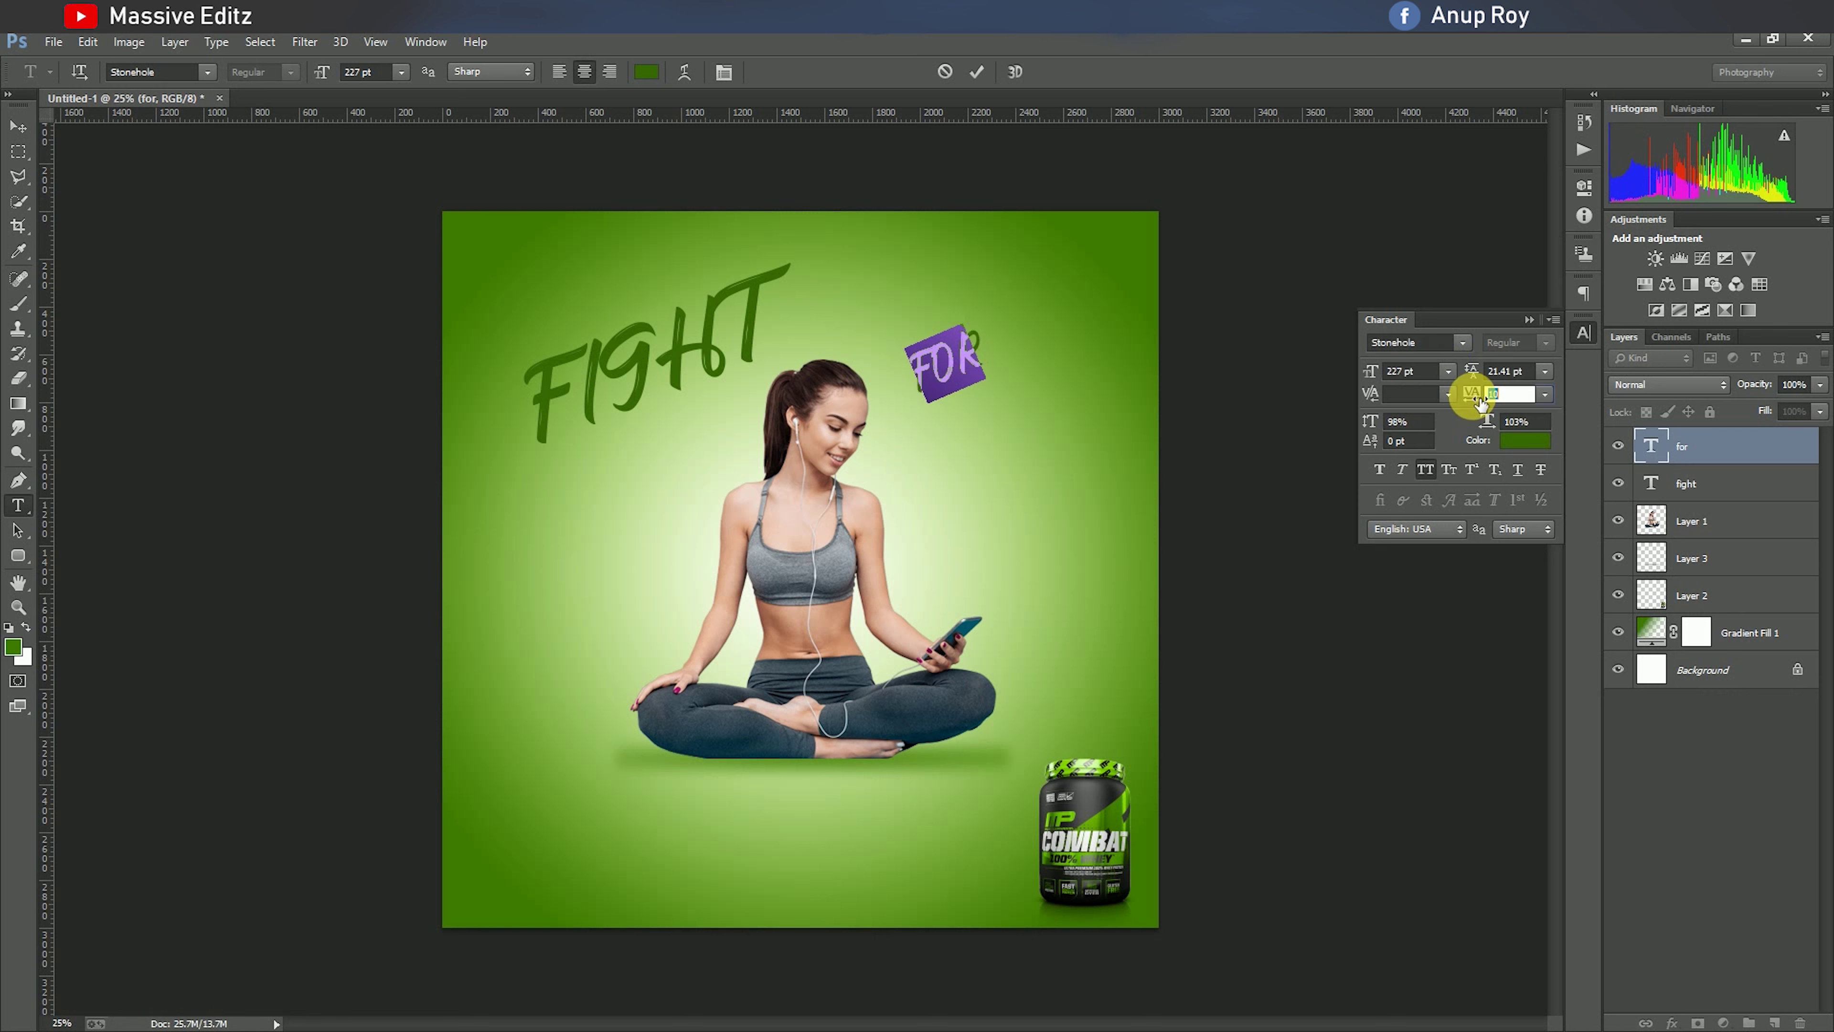
pyautogui.click(18, 127)
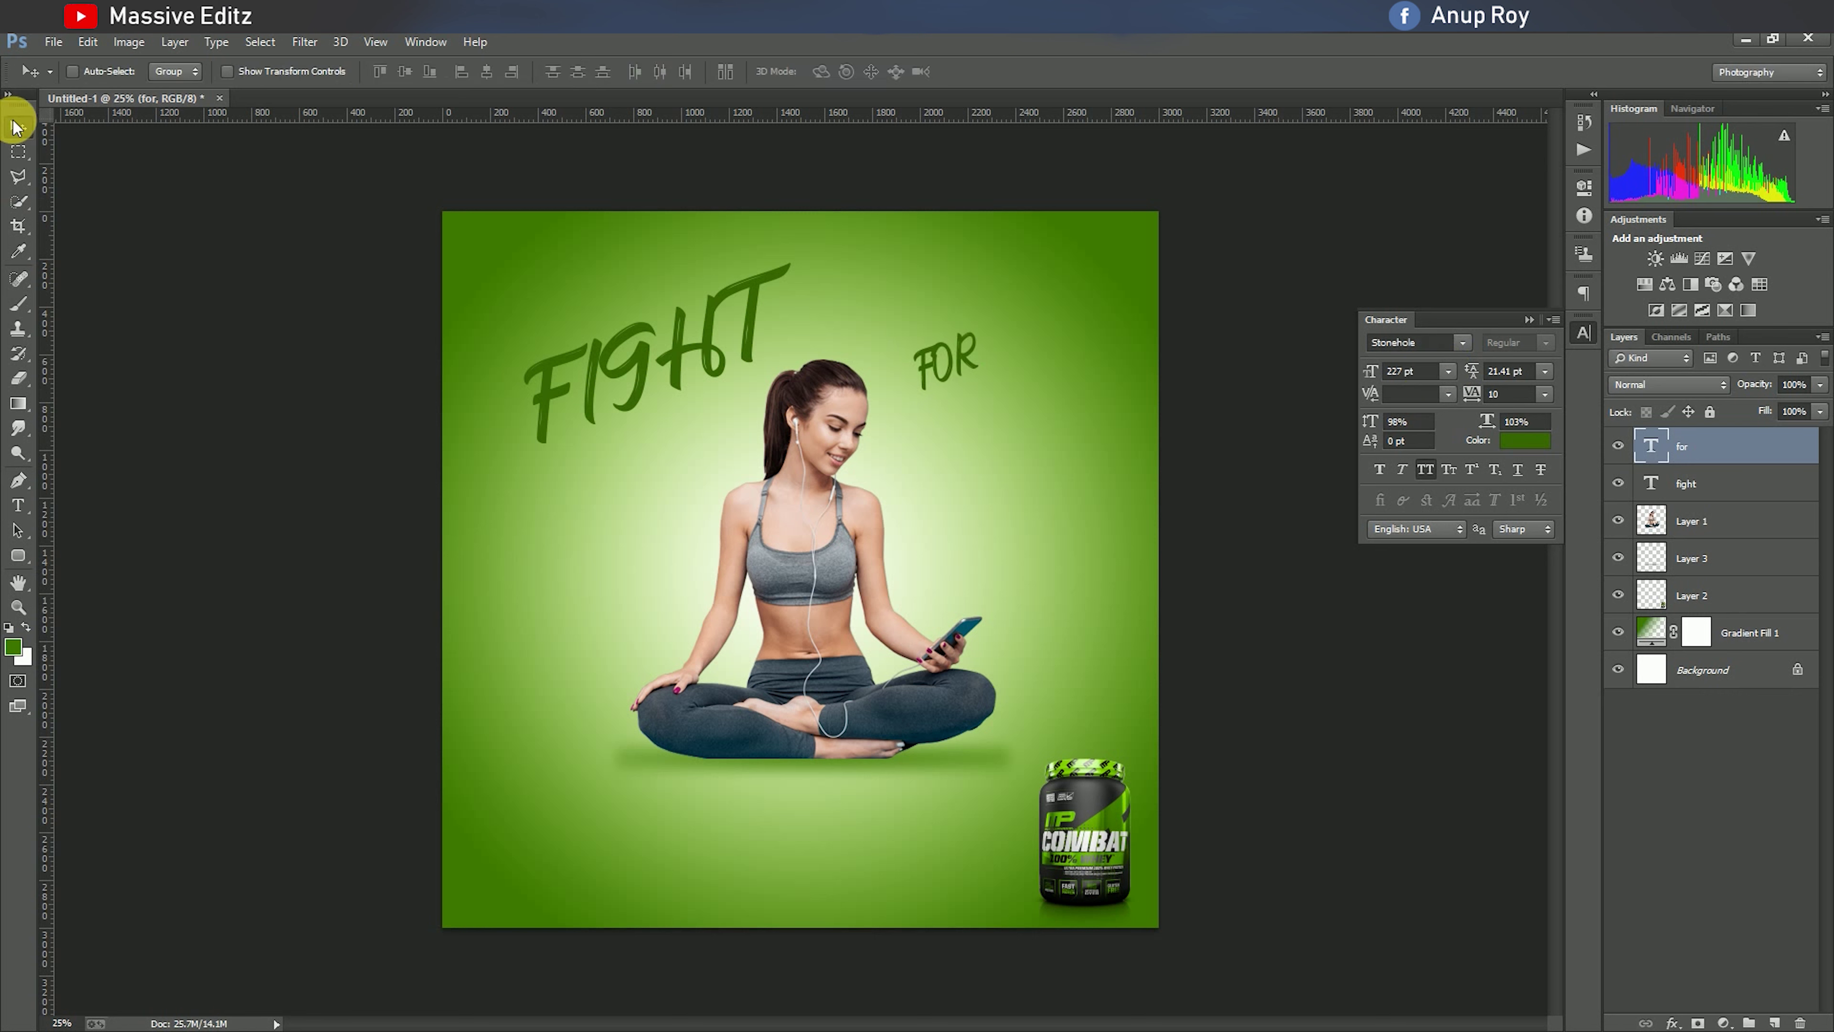
pyautogui.moveTo(953, 376); pyautogui.dragTo(873, 415)
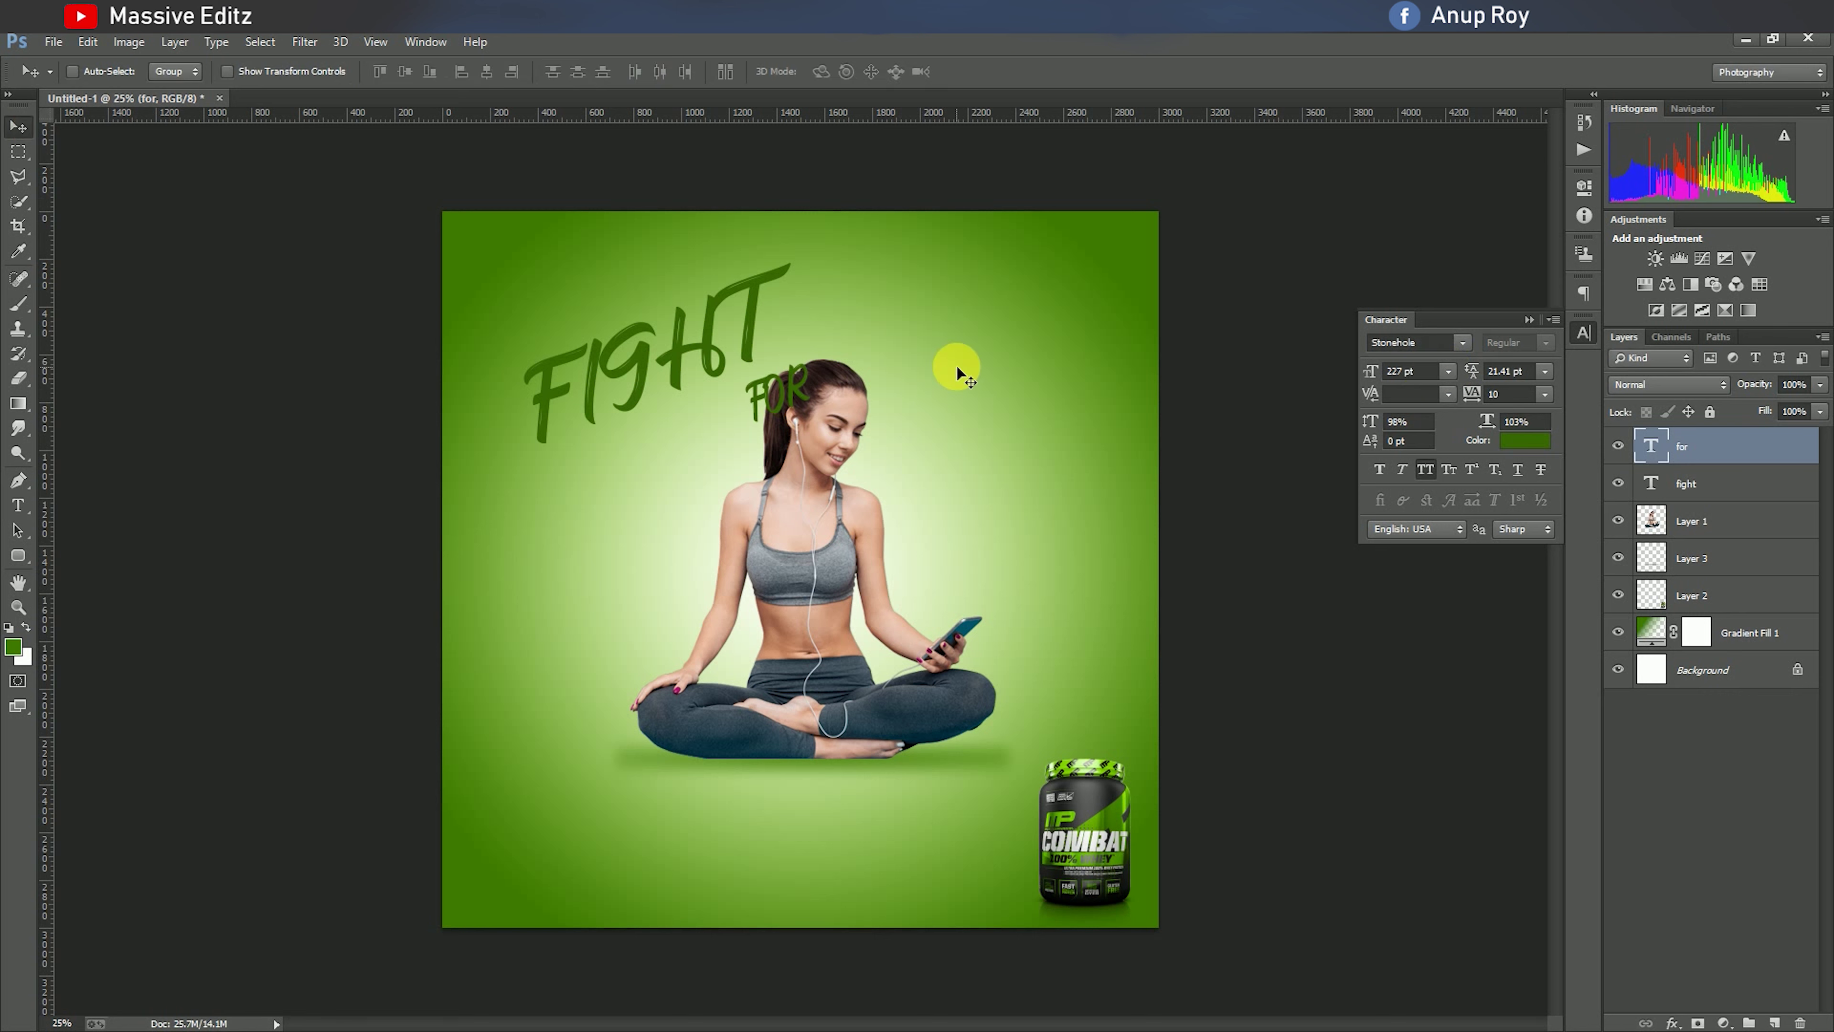
# Start another text entry, then reselect and re-edit the FIGHT text.
pyautogui.click(18, 505)
pyautogui.click(906, 448)
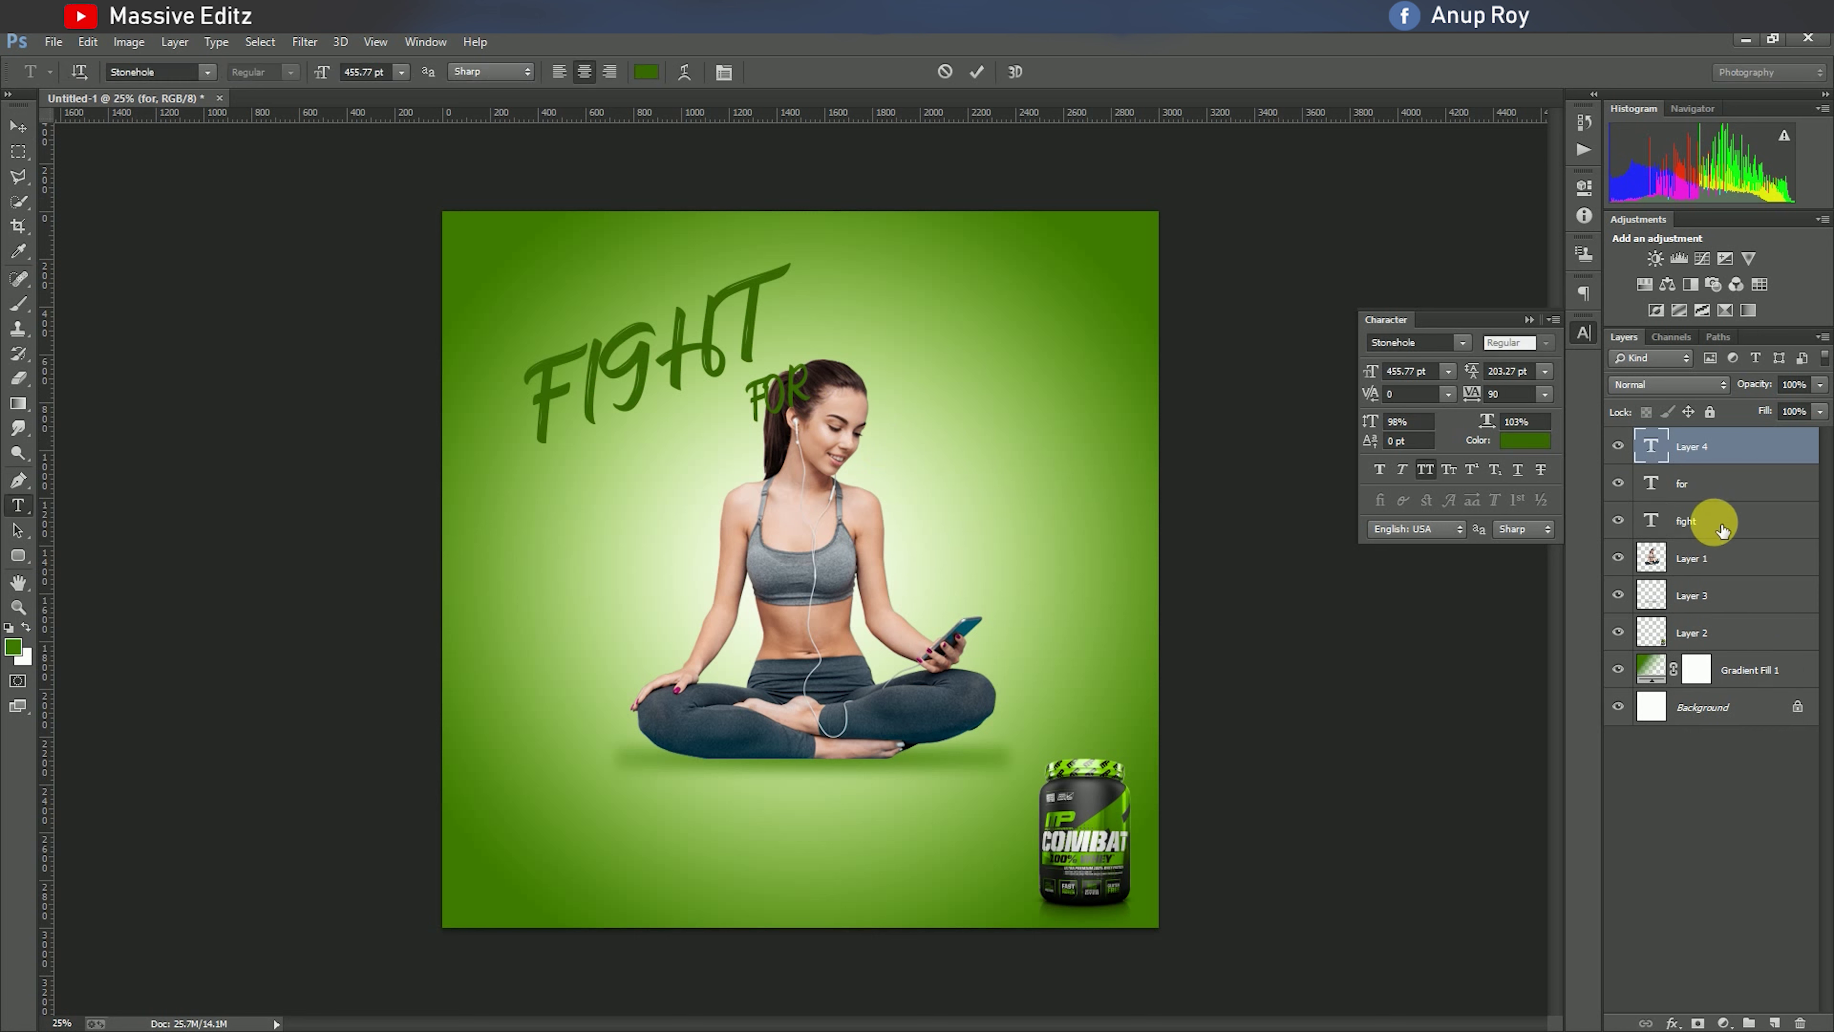
pyautogui.click(1754, 514)
pyautogui.moveTo(549, 410); pyautogui.dragTo(817, 309)
pyautogui.click(810, 309)
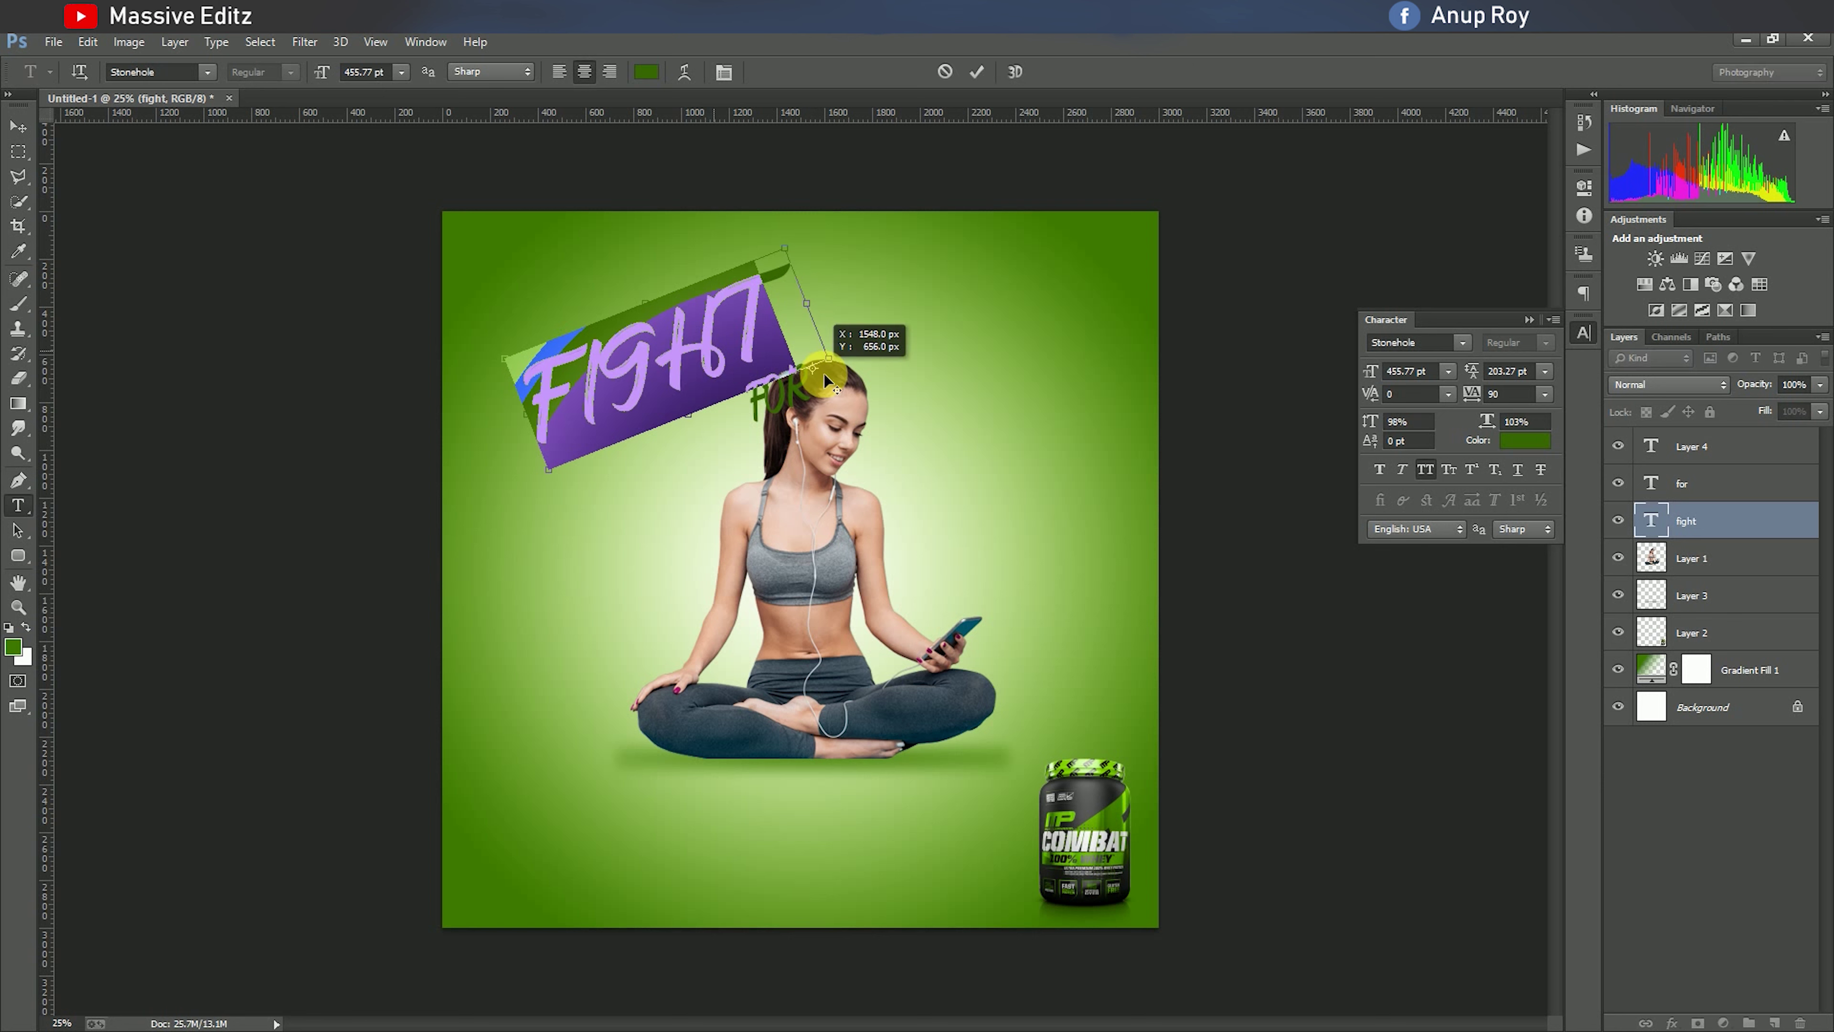
pyautogui.click(976, 70)
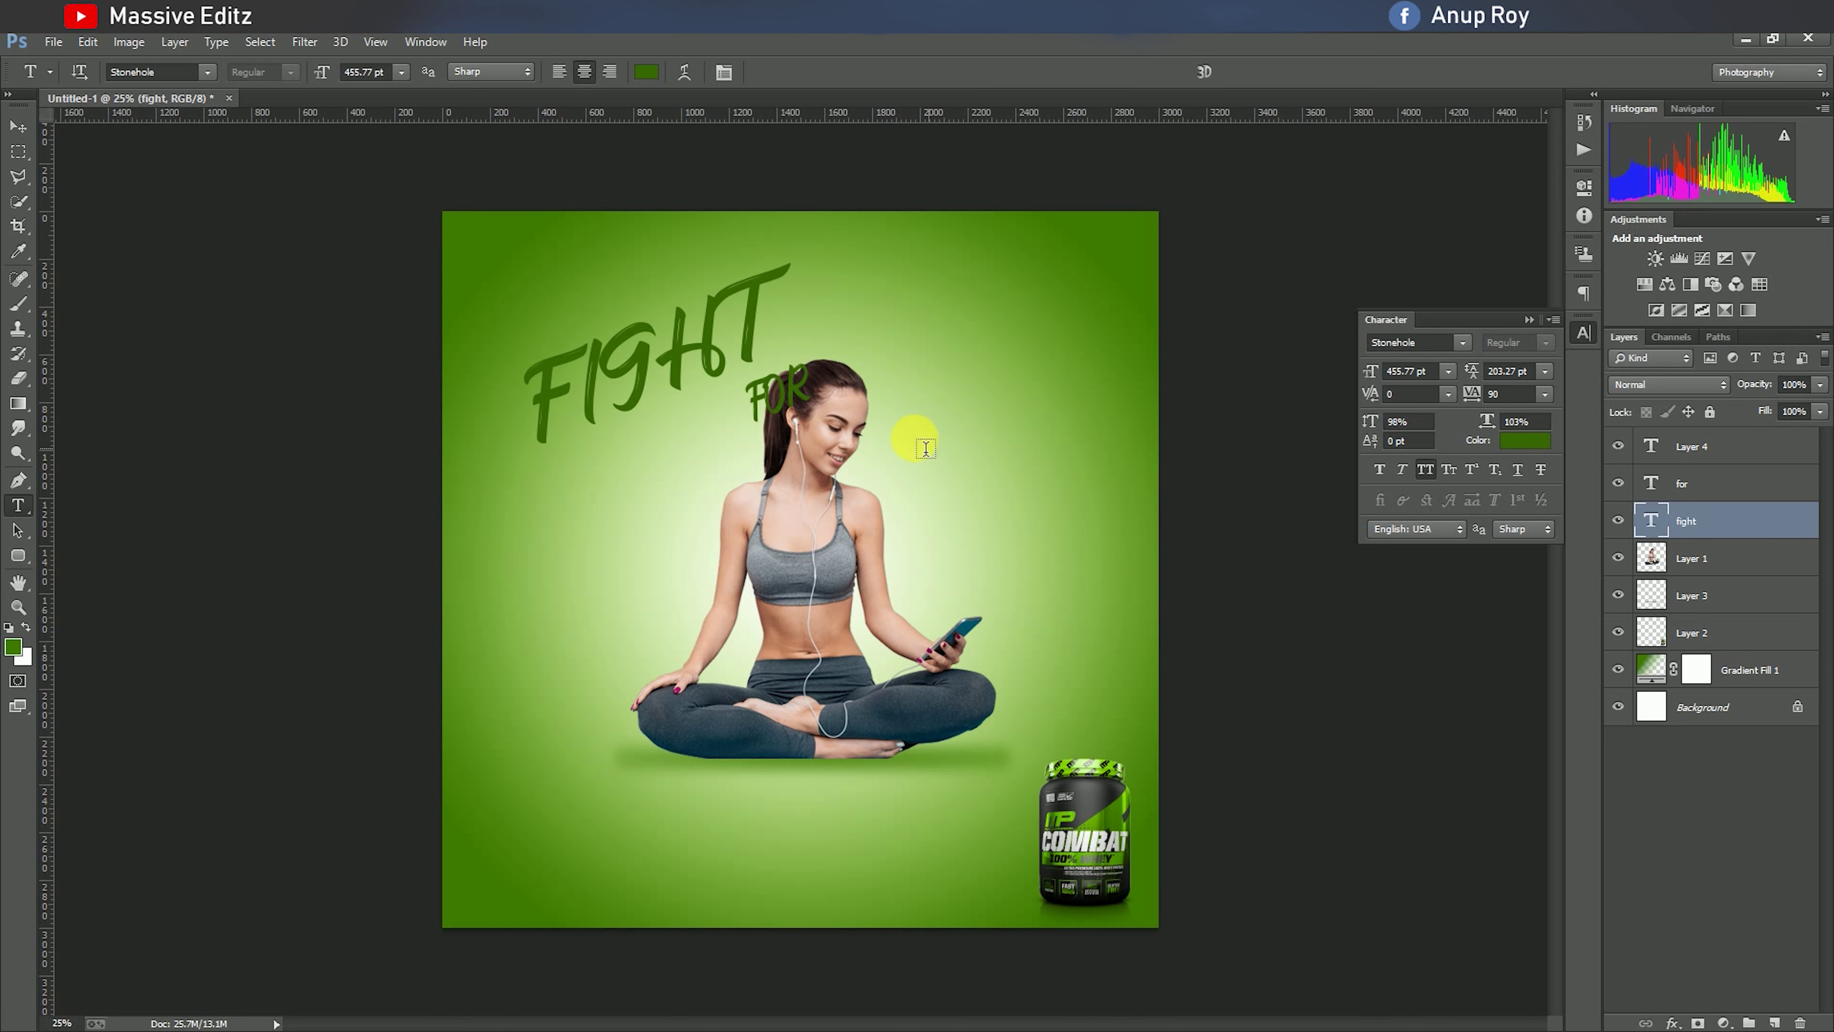
# Type 'fitness' as new text, enlarge it and rotate it counter-clockwise.
pyautogui.click(903, 432)
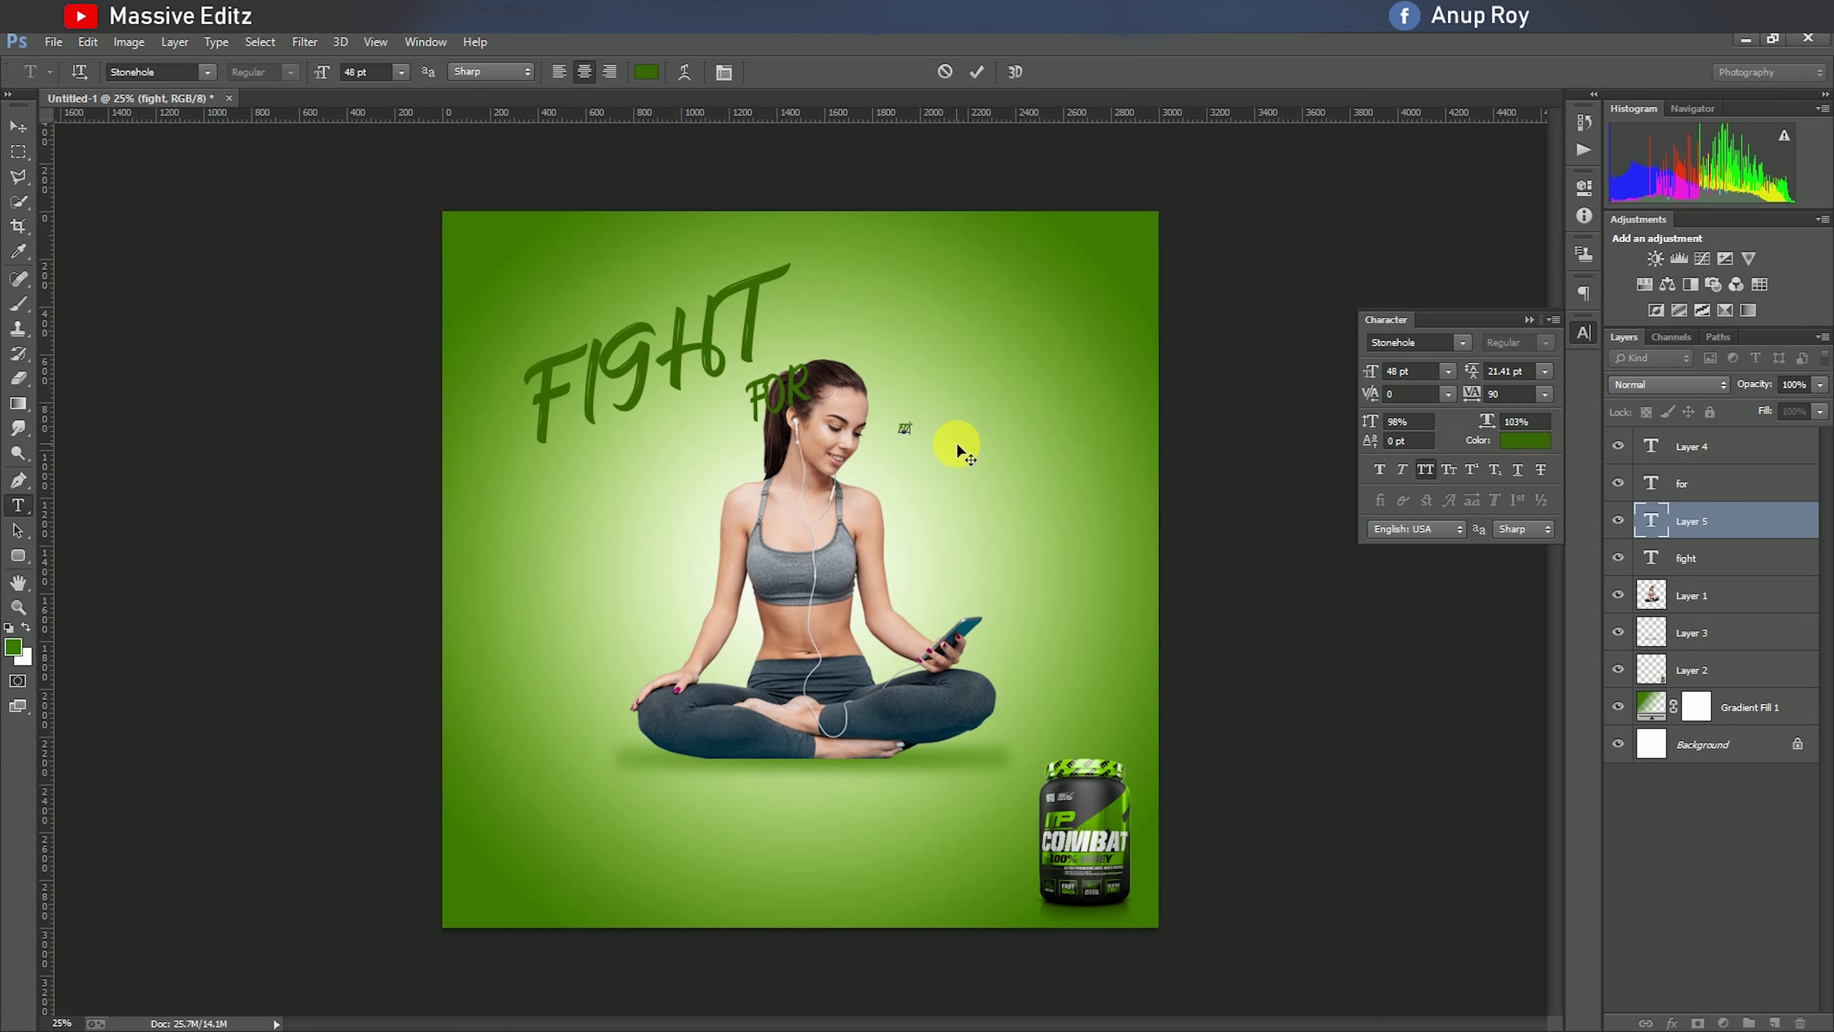
pyautogui.write('fitness')
pyautogui.hotkey('ctrl', 'a')
pyautogui.moveTo(1370, 371); pyautogui.dragTo(1683, 391)
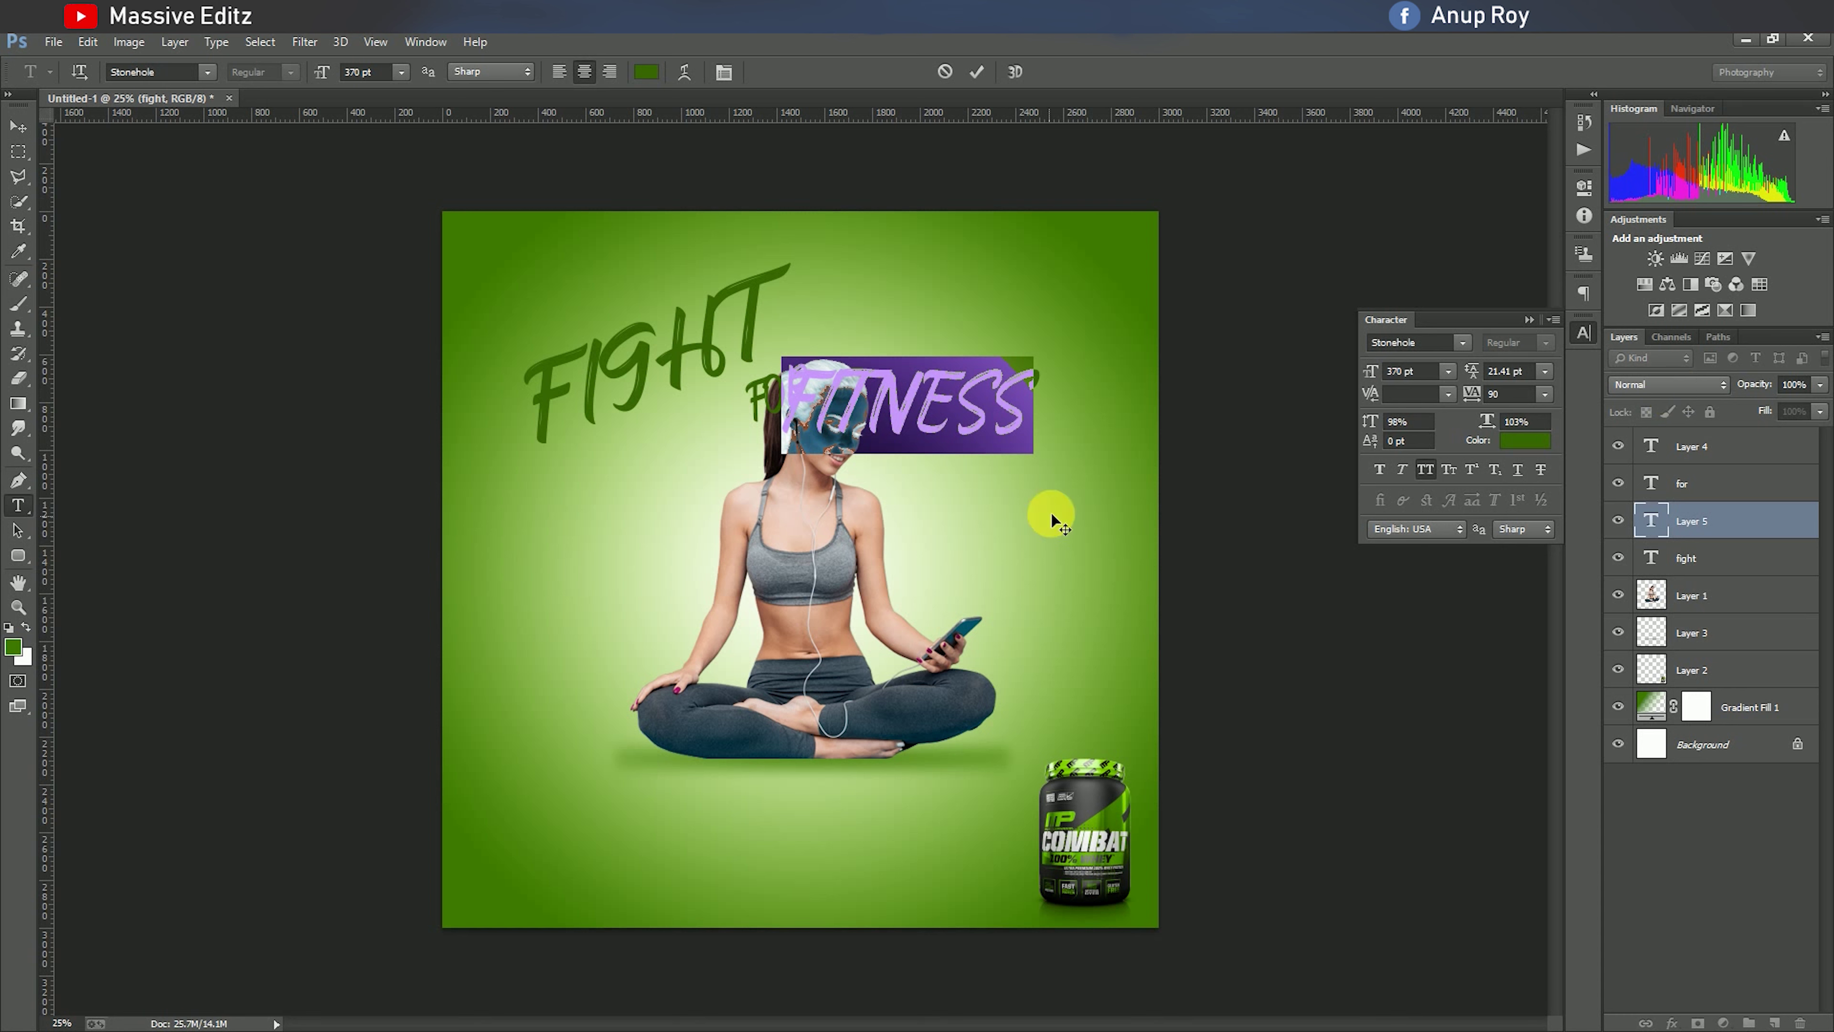
pyautogui.moveTo(1057, 492); pyautogui.dragTo(1118, 414)
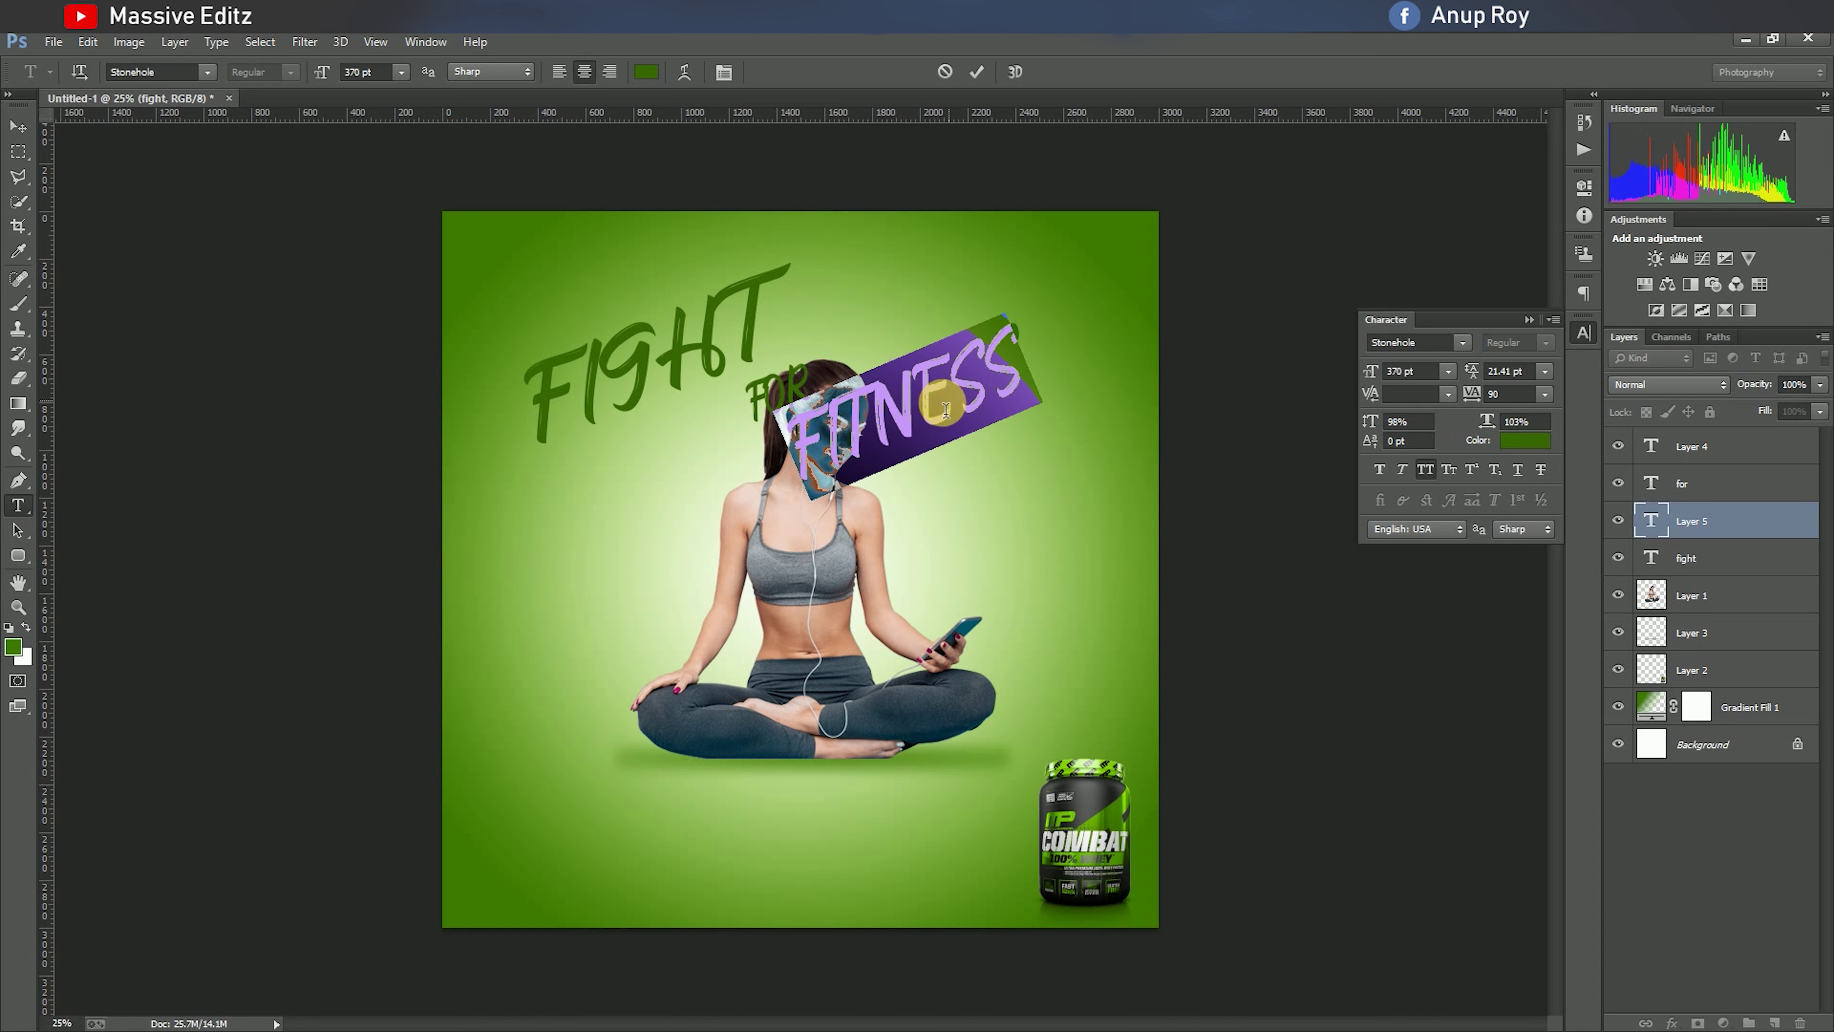
pyautogui.click(977, 71)
# Move FITNESS up beside FOR and fine-tune its position.
pyautogui.click(18, 126)
pyautogui.moveTo(867, 419)
pyautogui.mouseDown()
pyautogui.moveTo(603, 376)
pyautogui.moveTo(781, 526)
pyautogui.mouseUp()
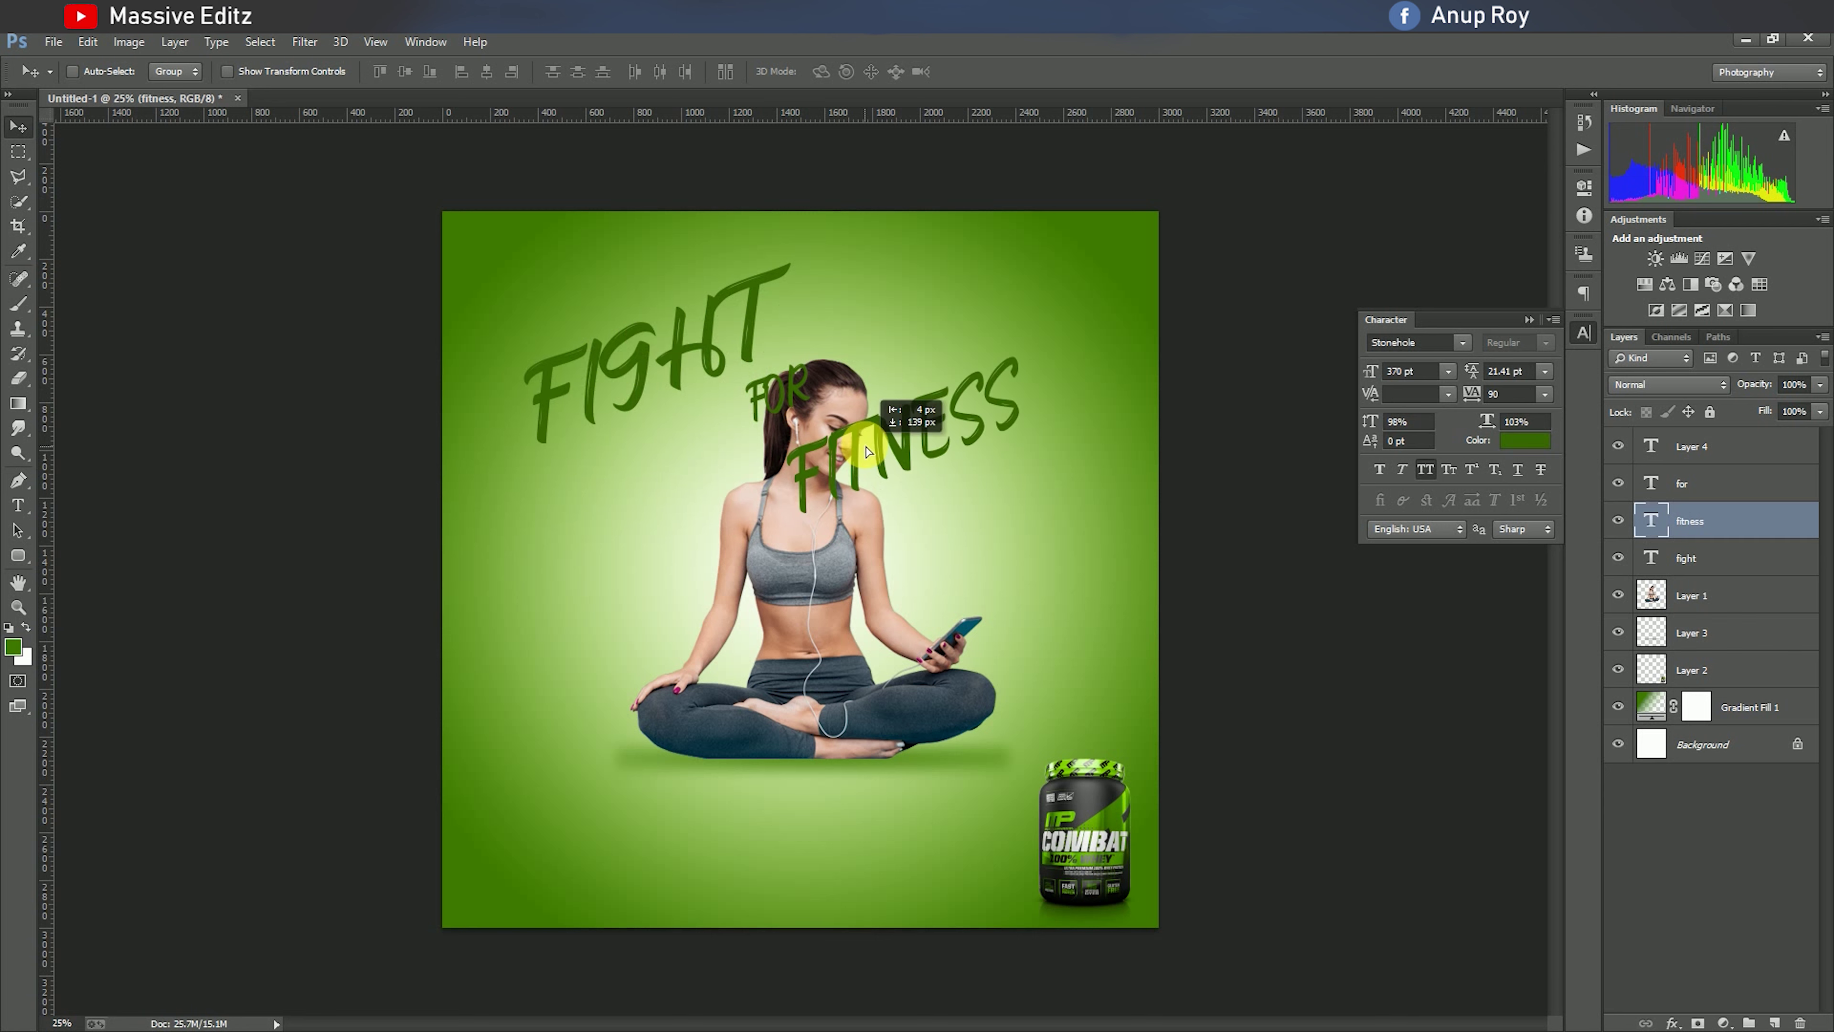
pyautogui.moveTo(888, 453); pyautogui.dragTo(894, 444)
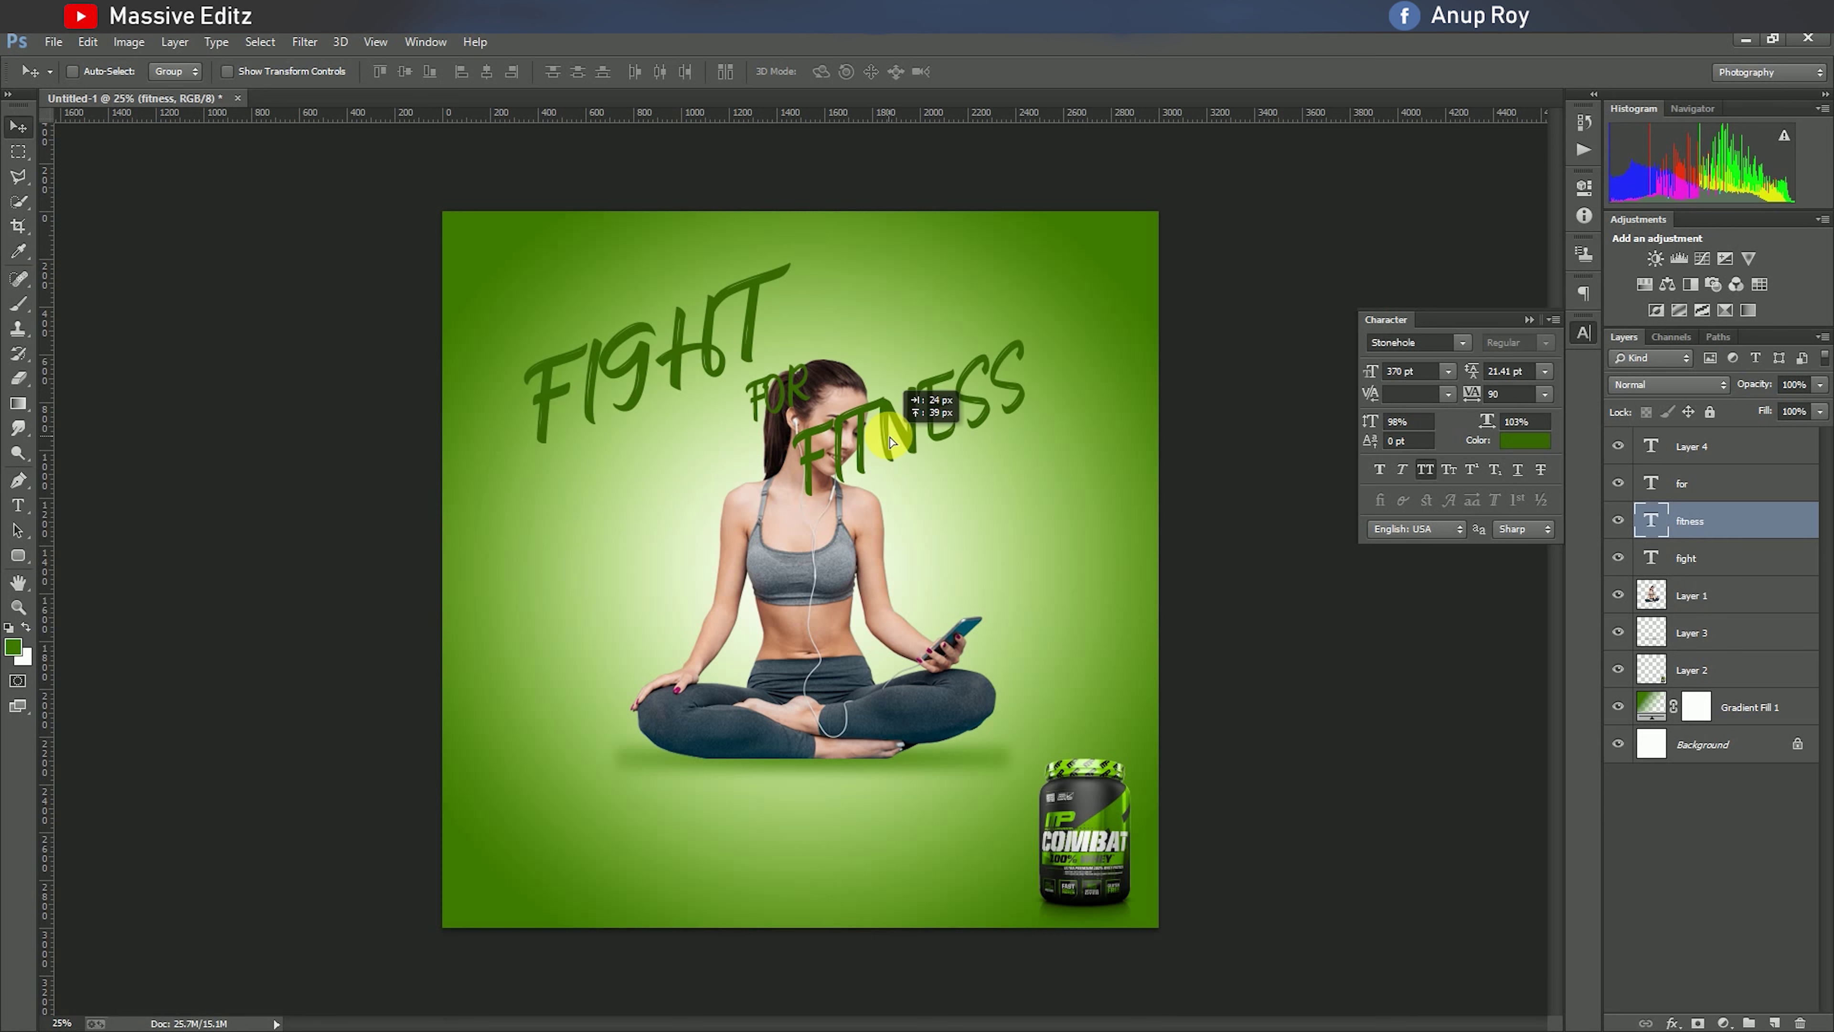
pyautogui.click(1527, 319)
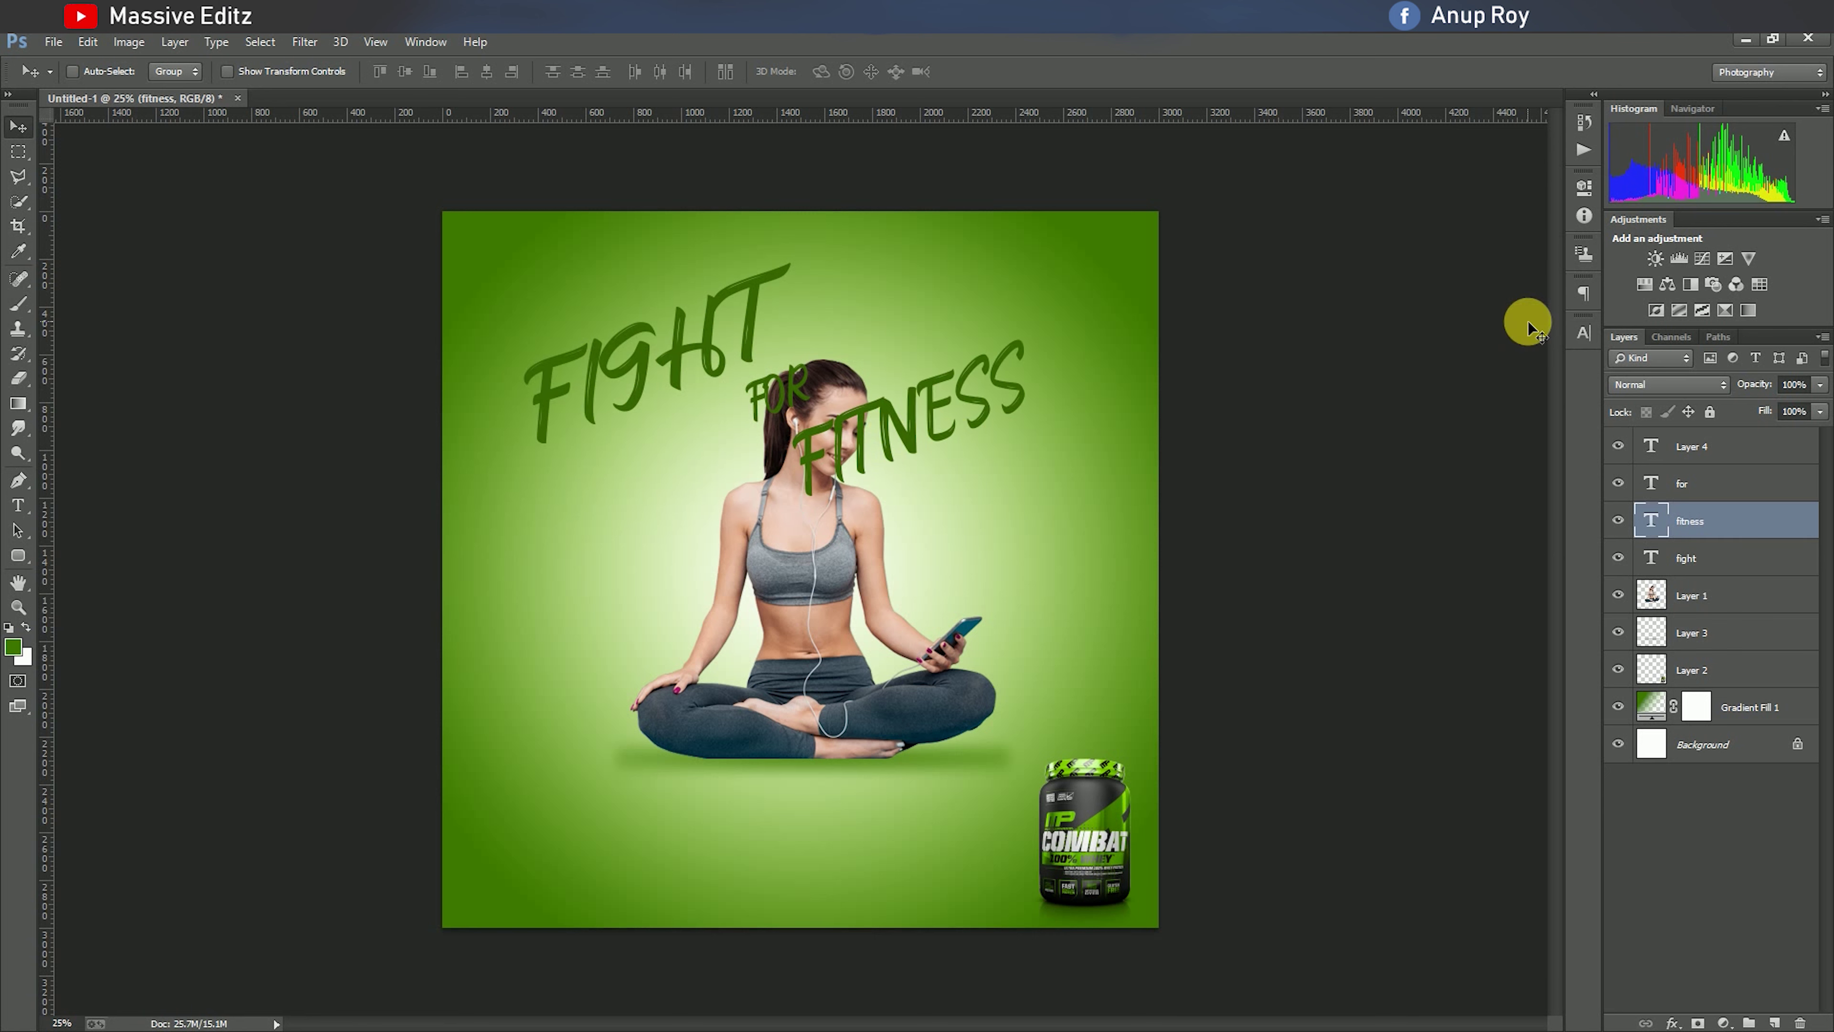
# Enlarge FITNESS to 409 pt and shift it slightly right and up.
pyautogui.click(18, 505)
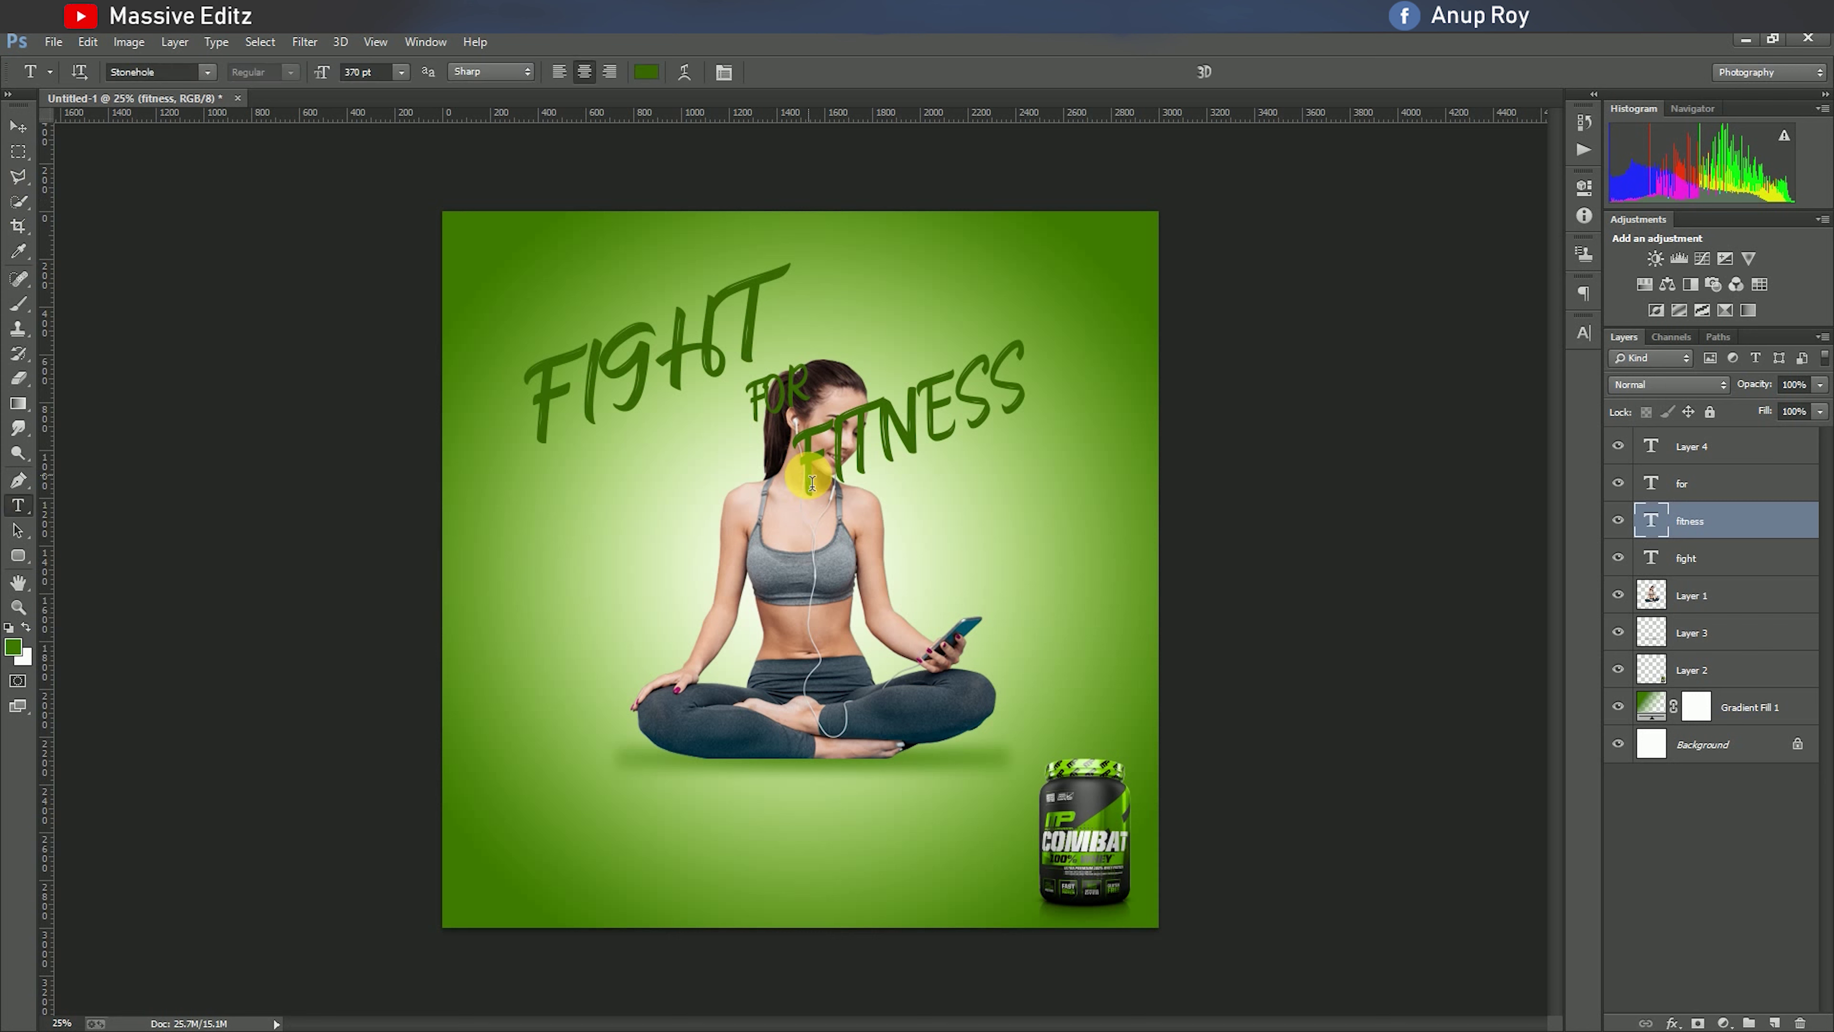
pyautogui.doubleClick(819, 459)
pyautogui.click(1574, 335)
pyautogui.moveTo(1372, 371); pyautogui.dragTo(1412, 378)
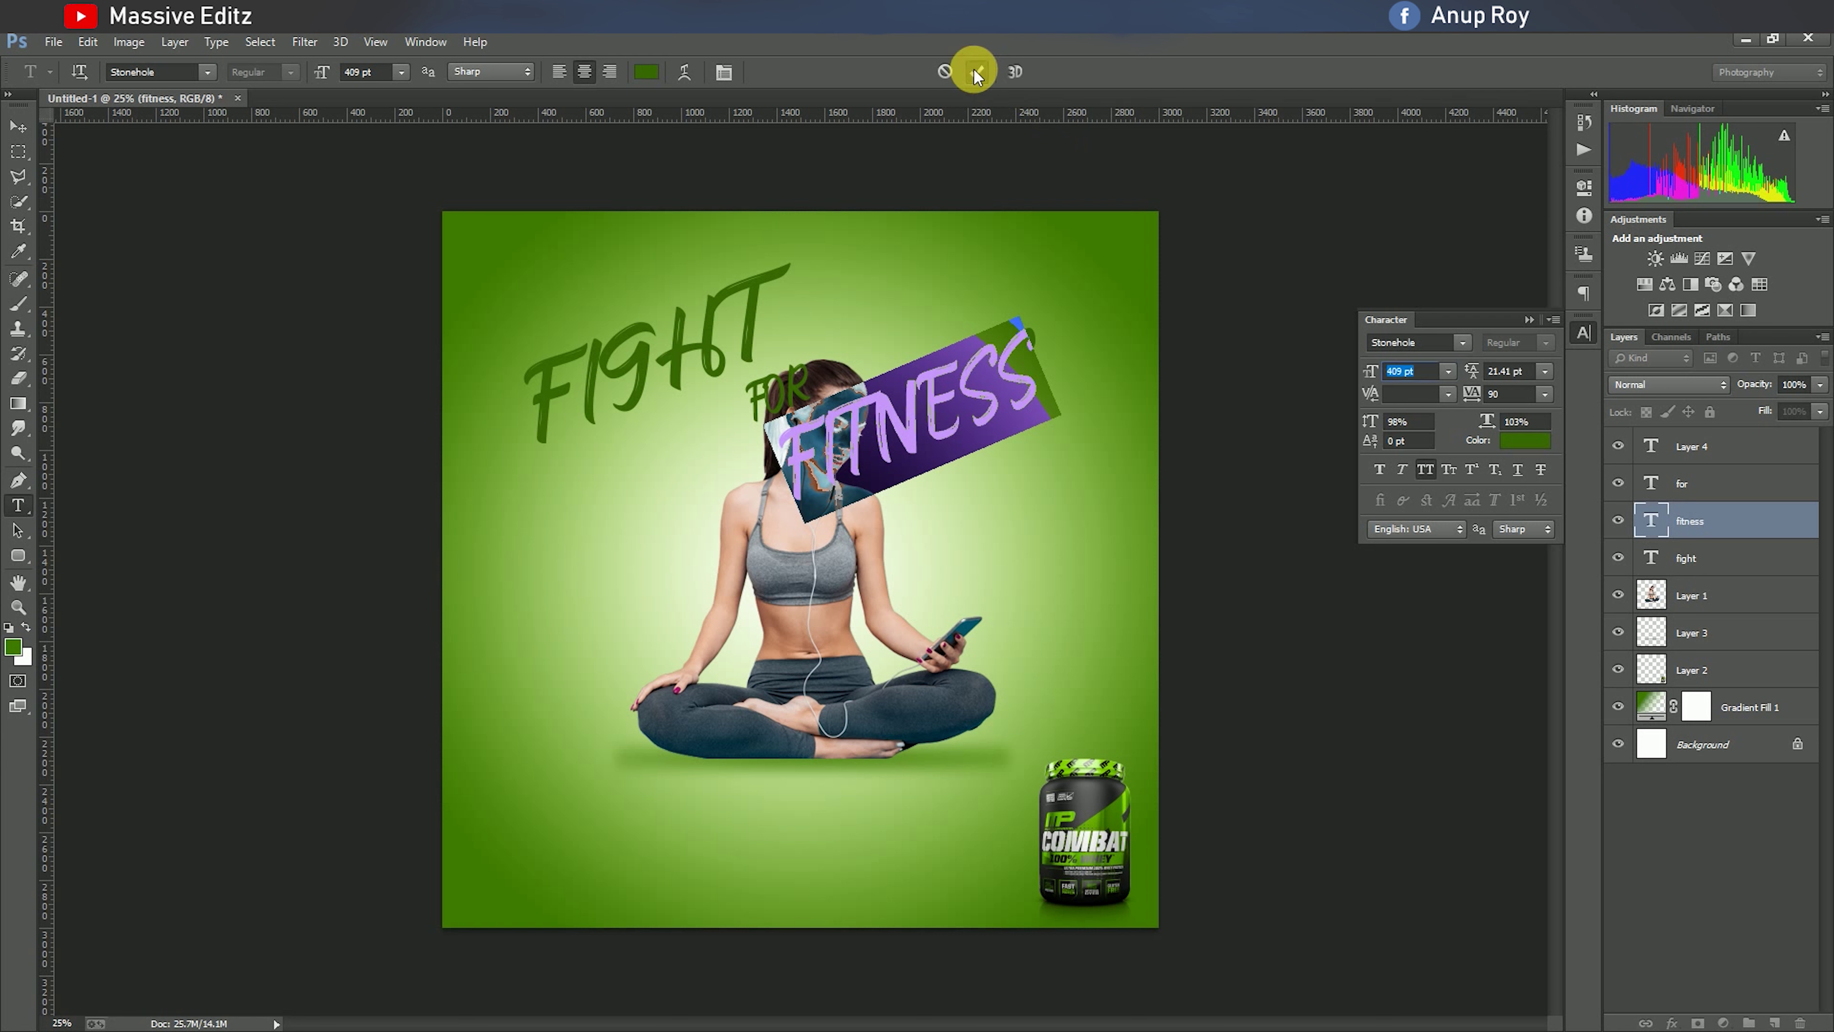
pyautogui.click(977, 72)
pyautogui.click(18, 127)
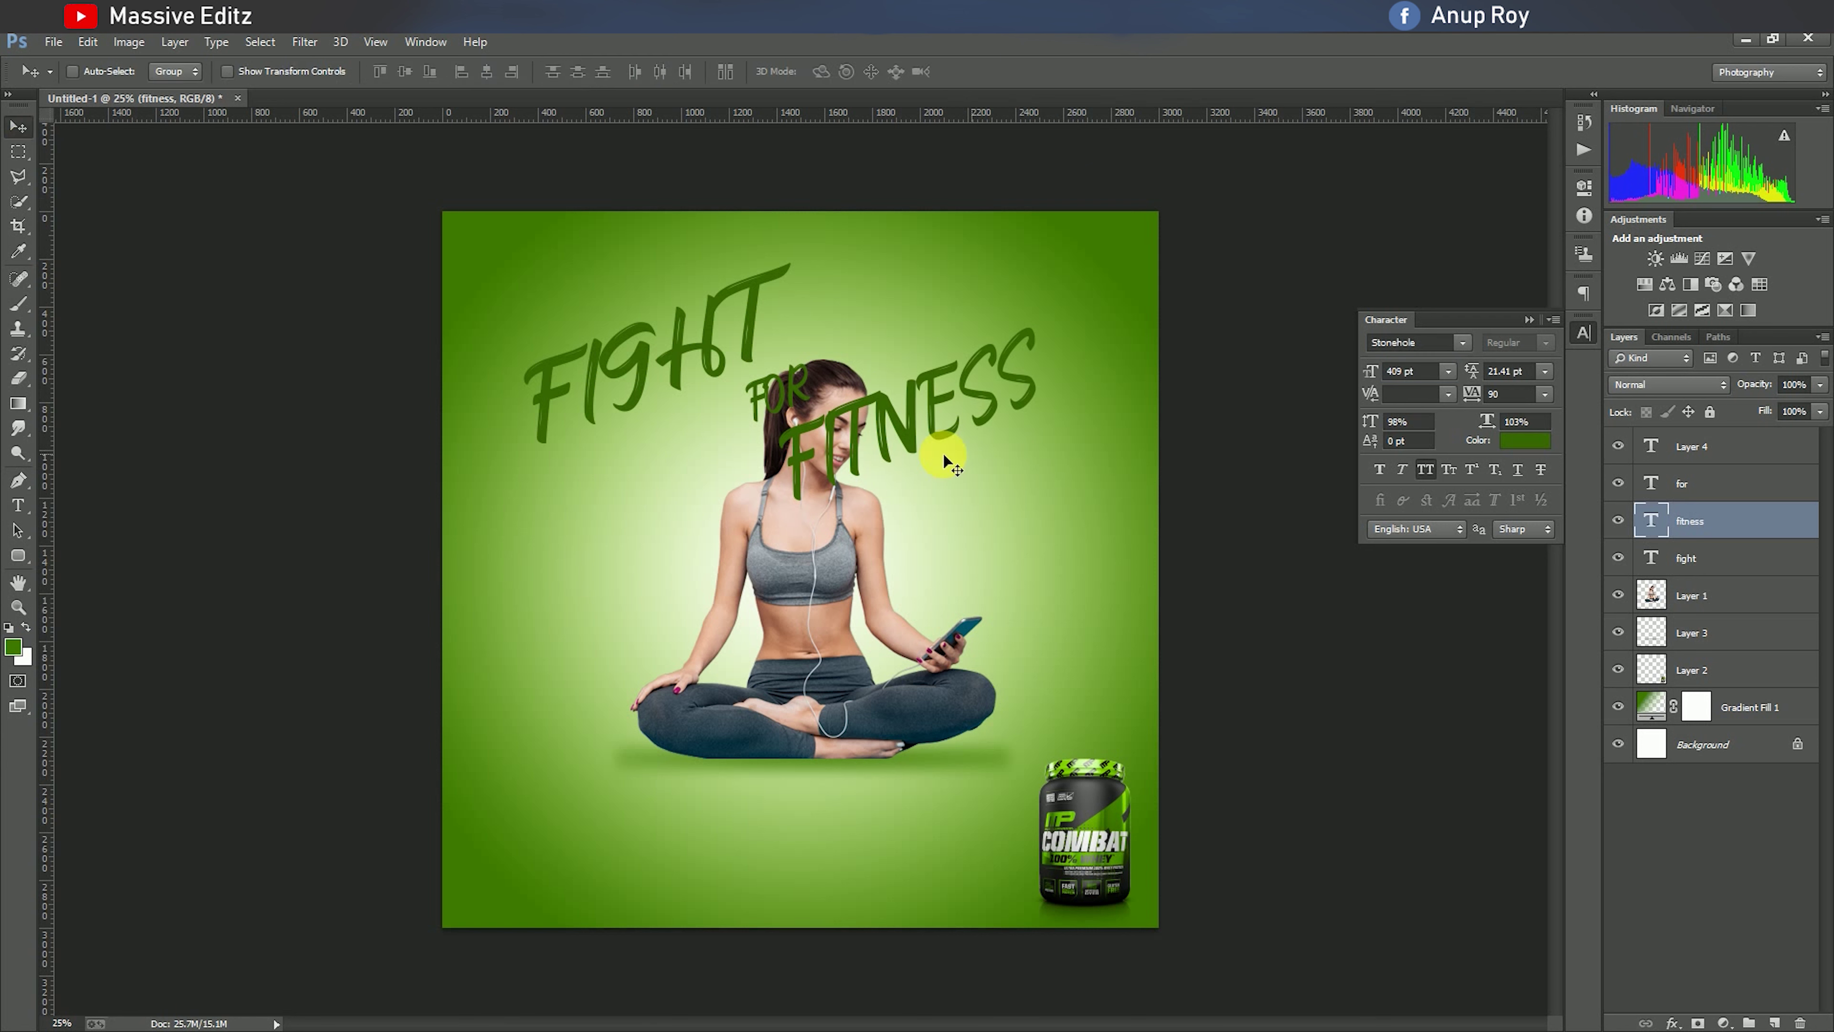
pyautogui.moveTo(877, 434); pyautogui.dragTo(891, 428)
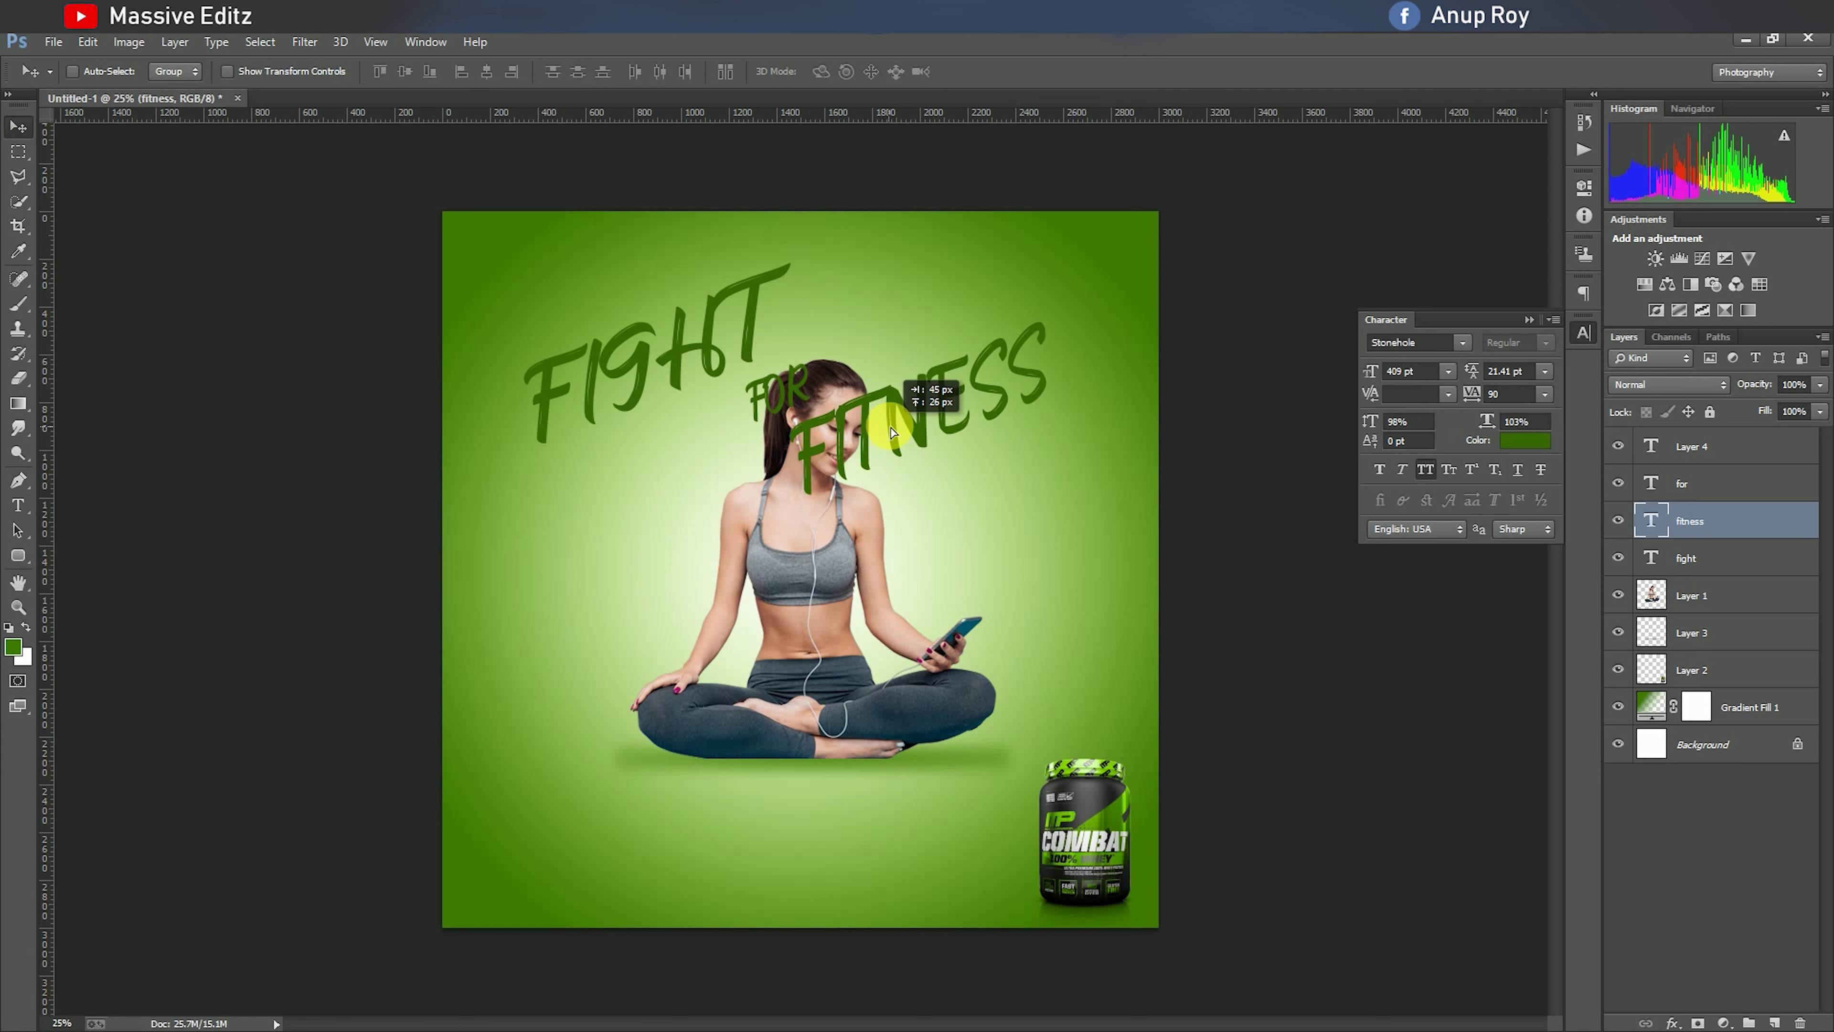
pyautogui.click(1526, 319)
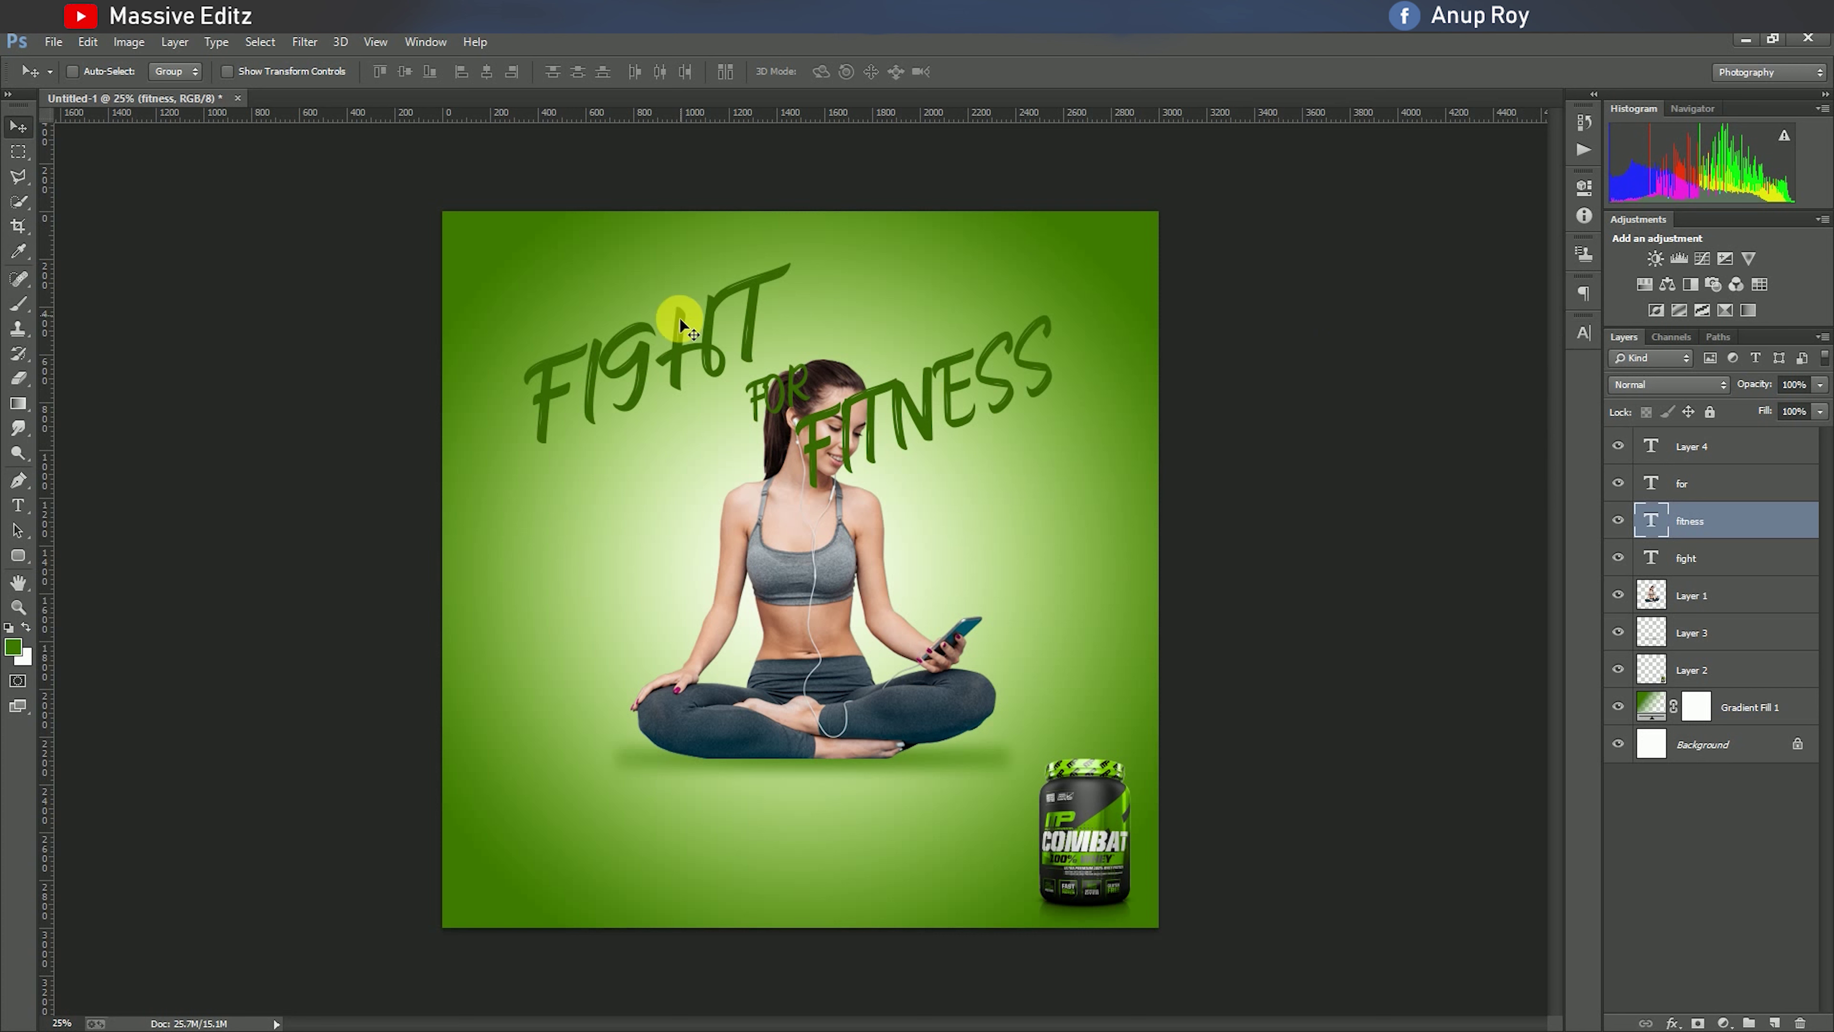
pyautogui.keyDown('ctrl'); pyautogui.click(1742, 480); pyautogui.keyUp('ctrl')
# Move the three title layers right and up, placing them below the woman's layer.
pyautogui.keyDown('ctrl'); pyautogui.click(1724, 561); pyautogui.keyUp('ctrl')
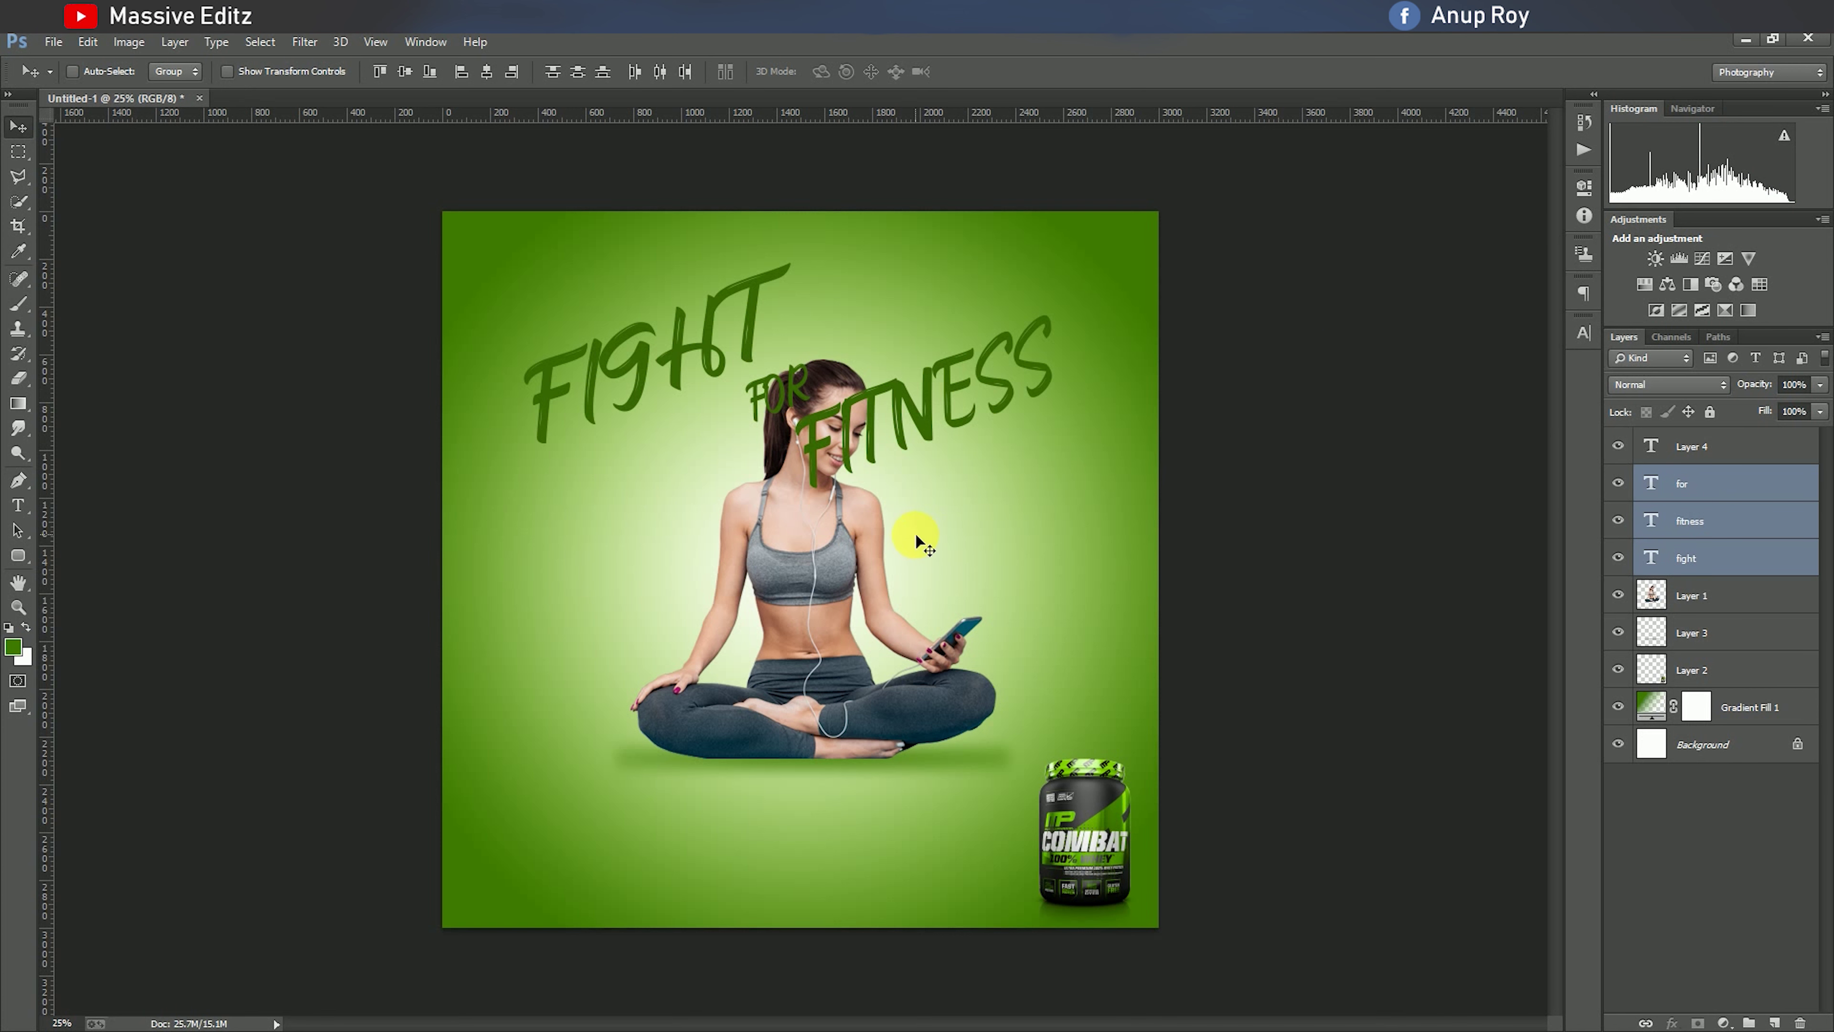
pyautogui.moveTo(927, 526)
pyautogui.mouseDown()
pyautogui.moveTo(968, 517)
pyautogui.moveTo(968, 493)
pyautogui.mouseUp()
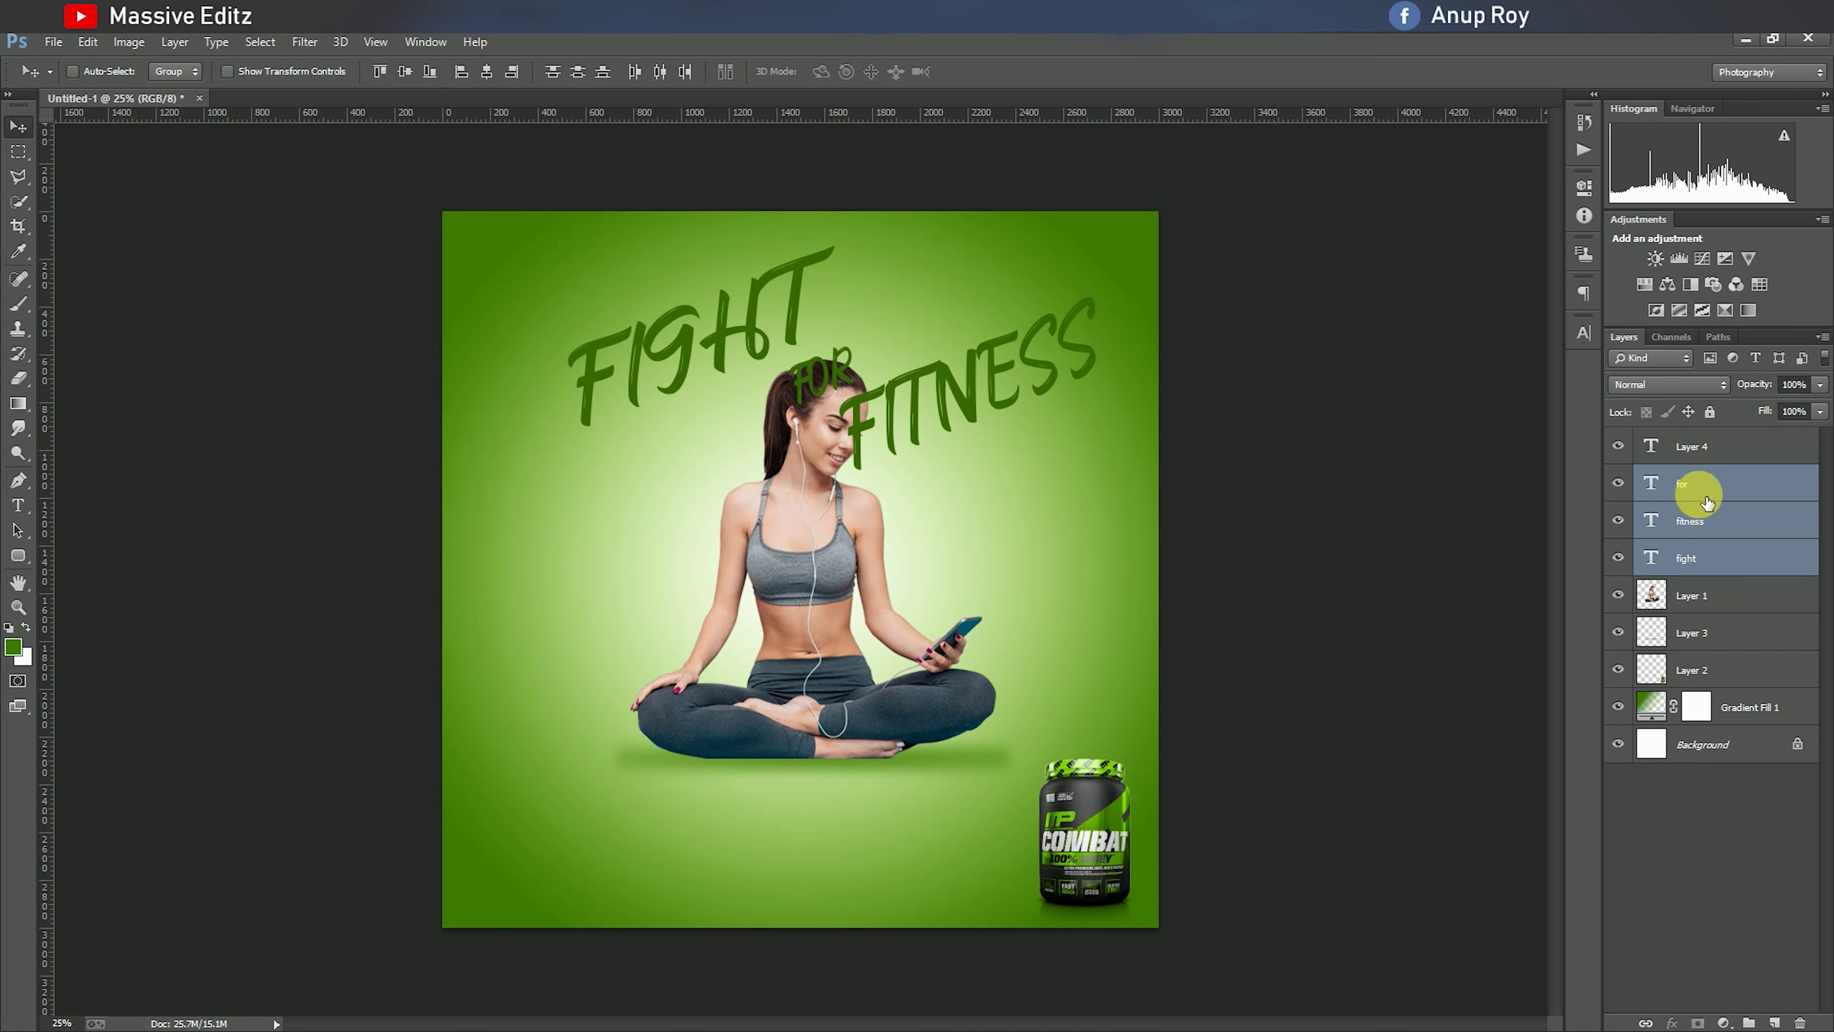
pyautogui.moveTo(1694, 489); pyautogui.dragTo(1740, 622)
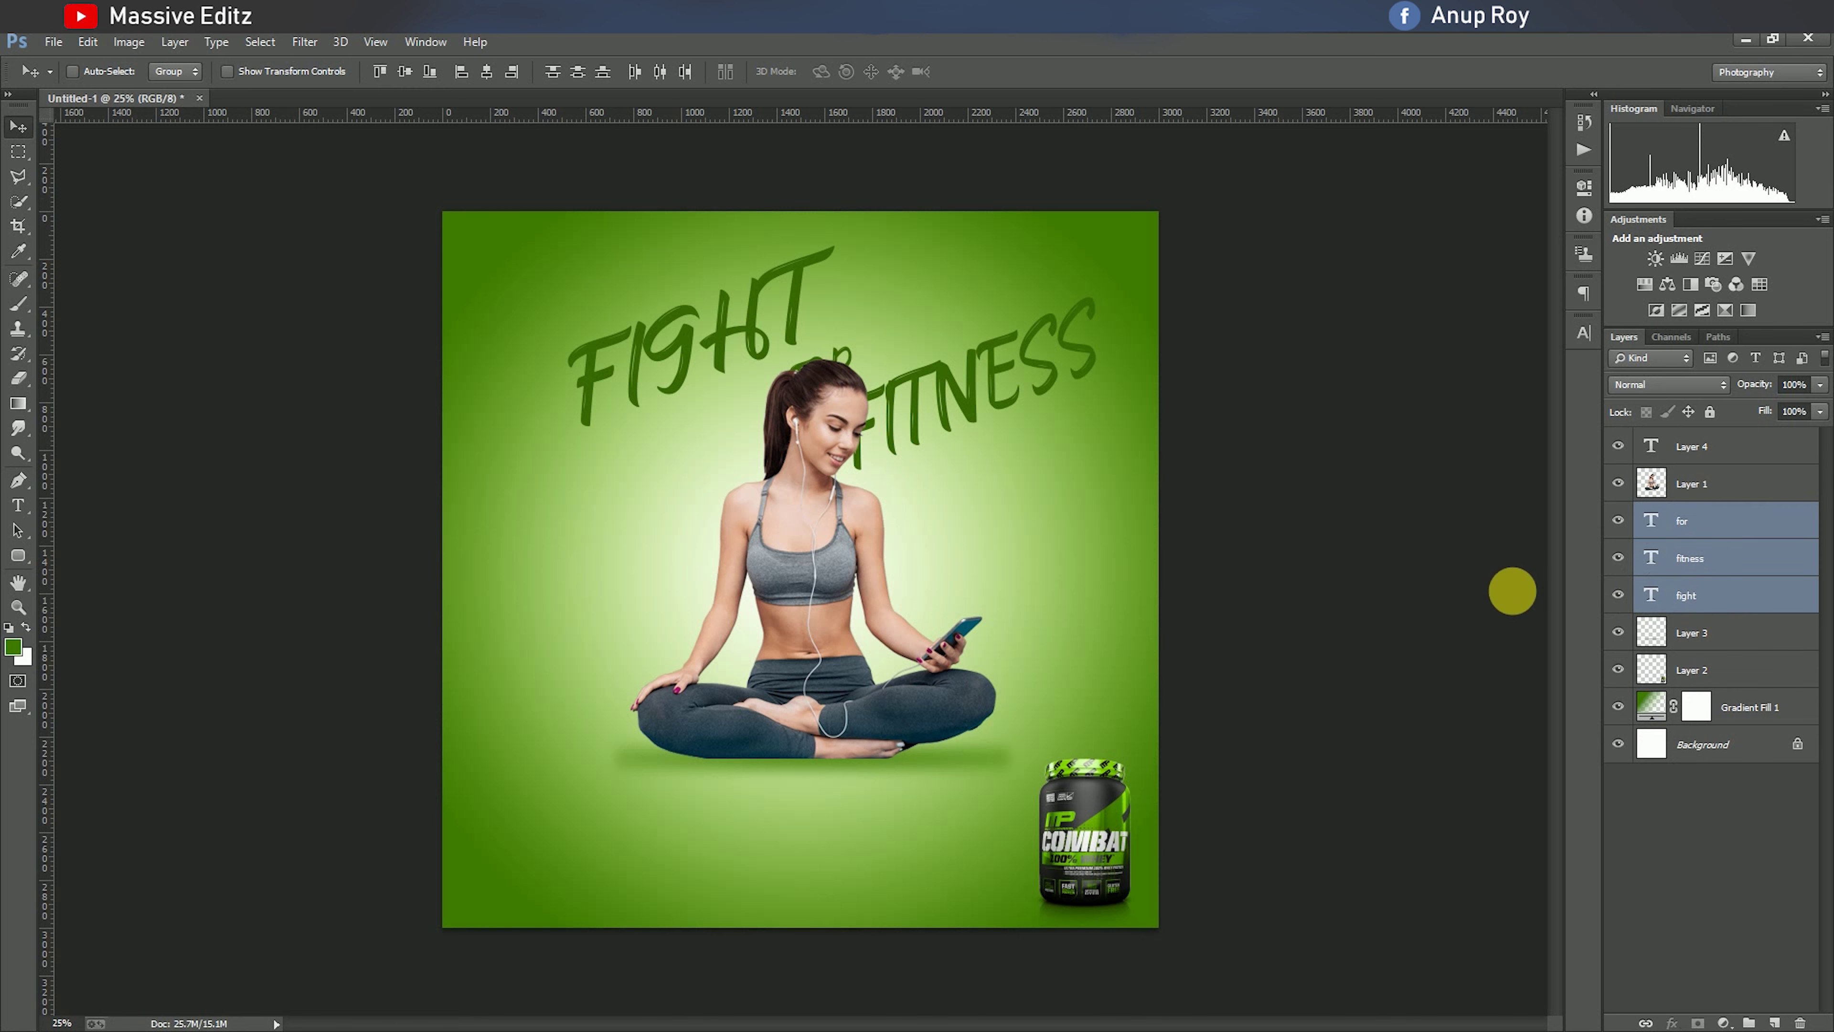
pyautogui.moveTo(938, 399); pyautogui.dragTo(949, 385)
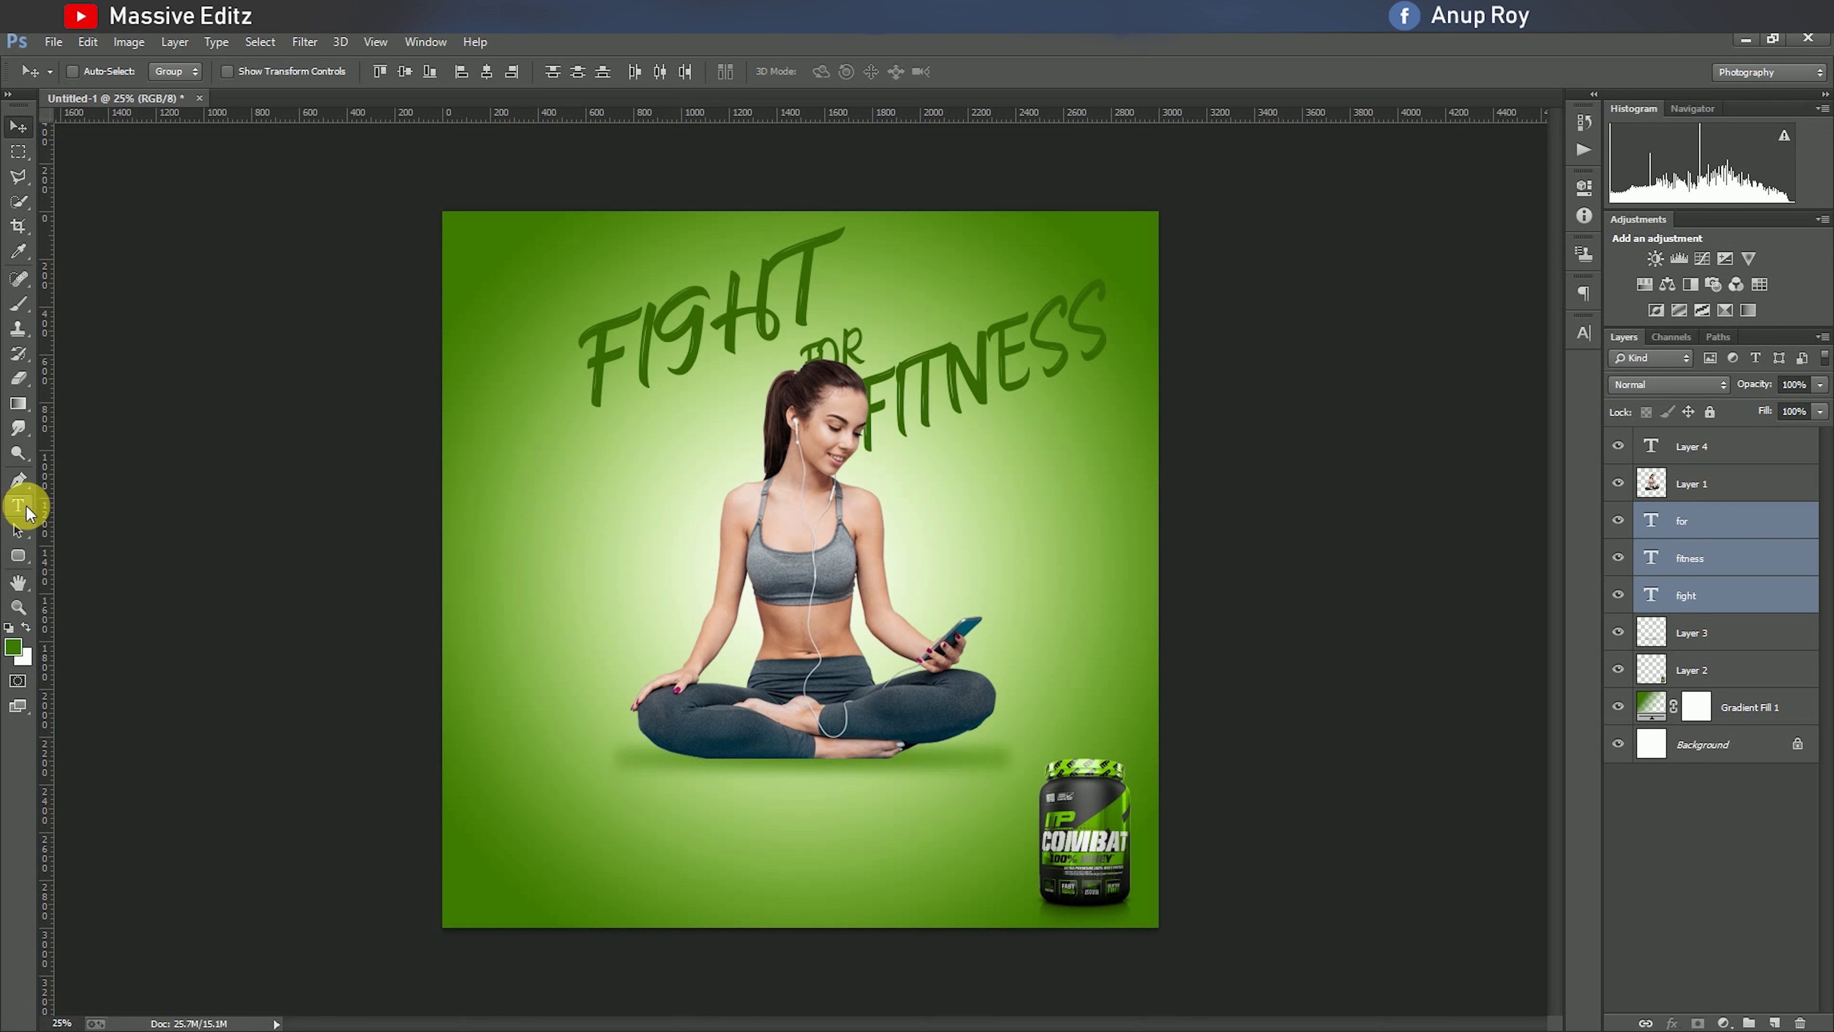
# Add a text line reading 'HAVE YOU TRIED' below the woman.
pyautogui.click(18, 505)
pyautogui.click(657, 841)
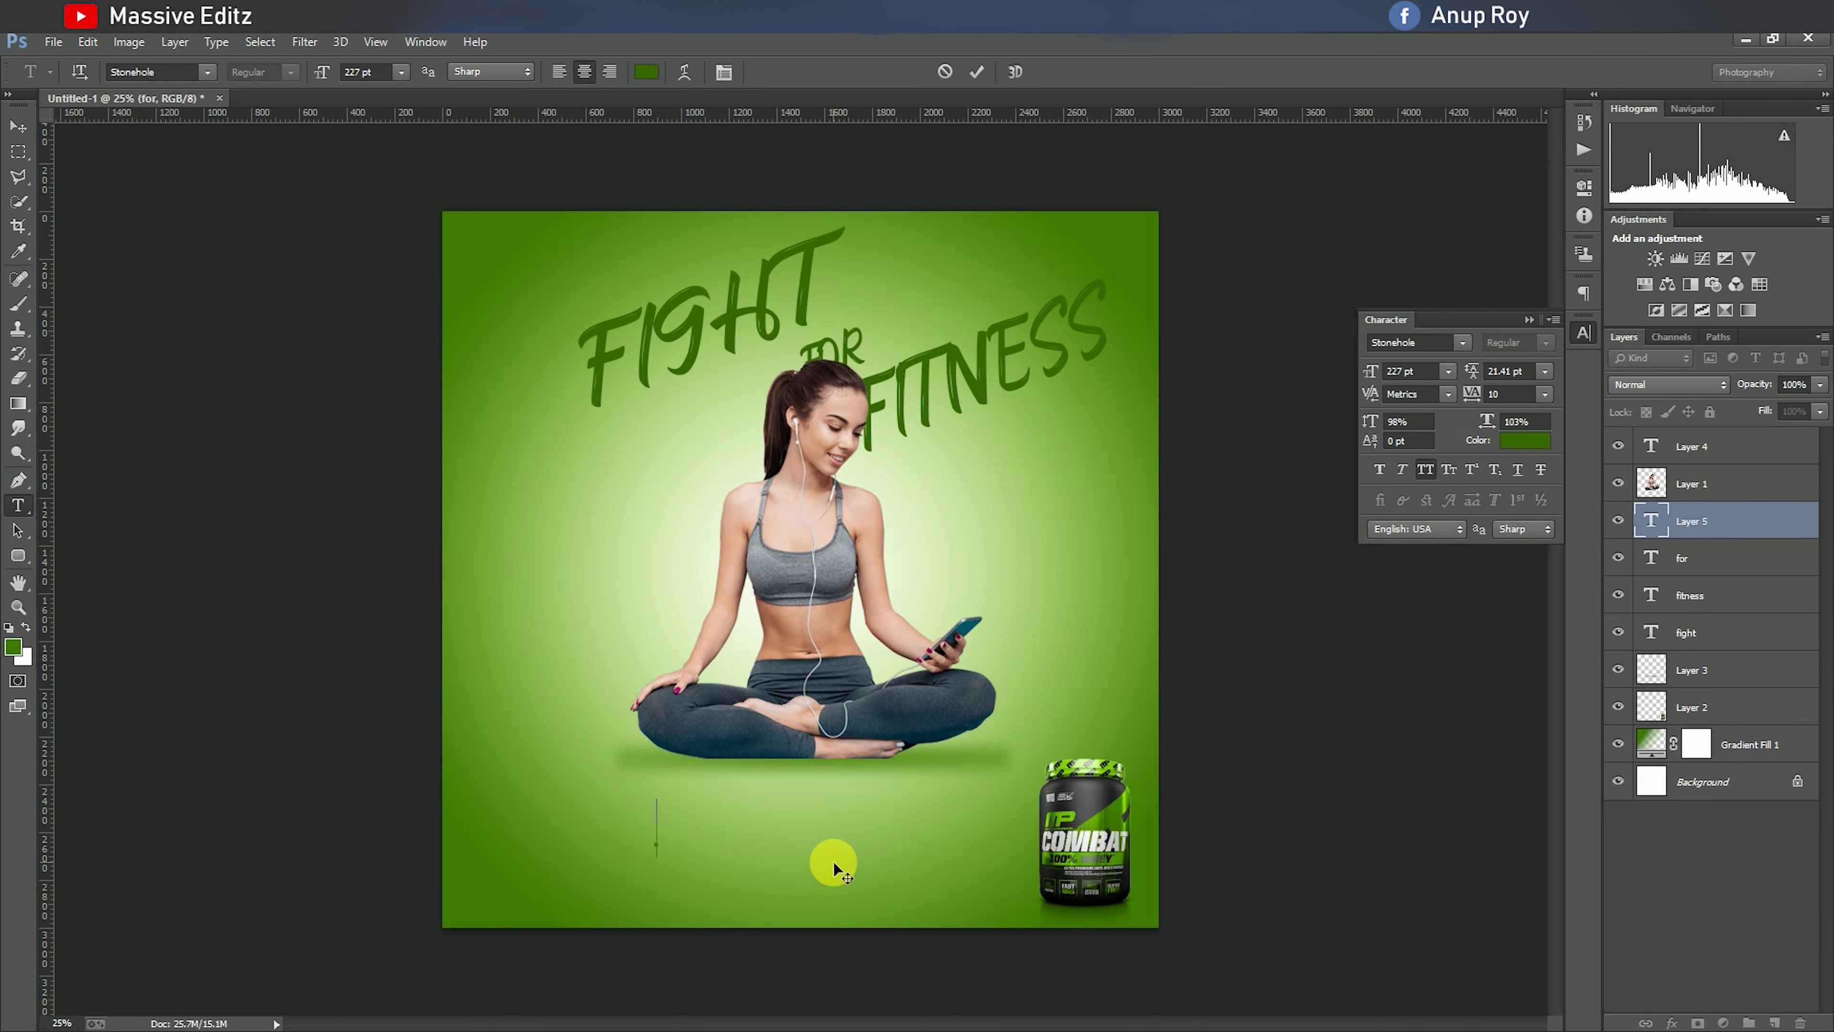
pyautogui.write('HAVE')
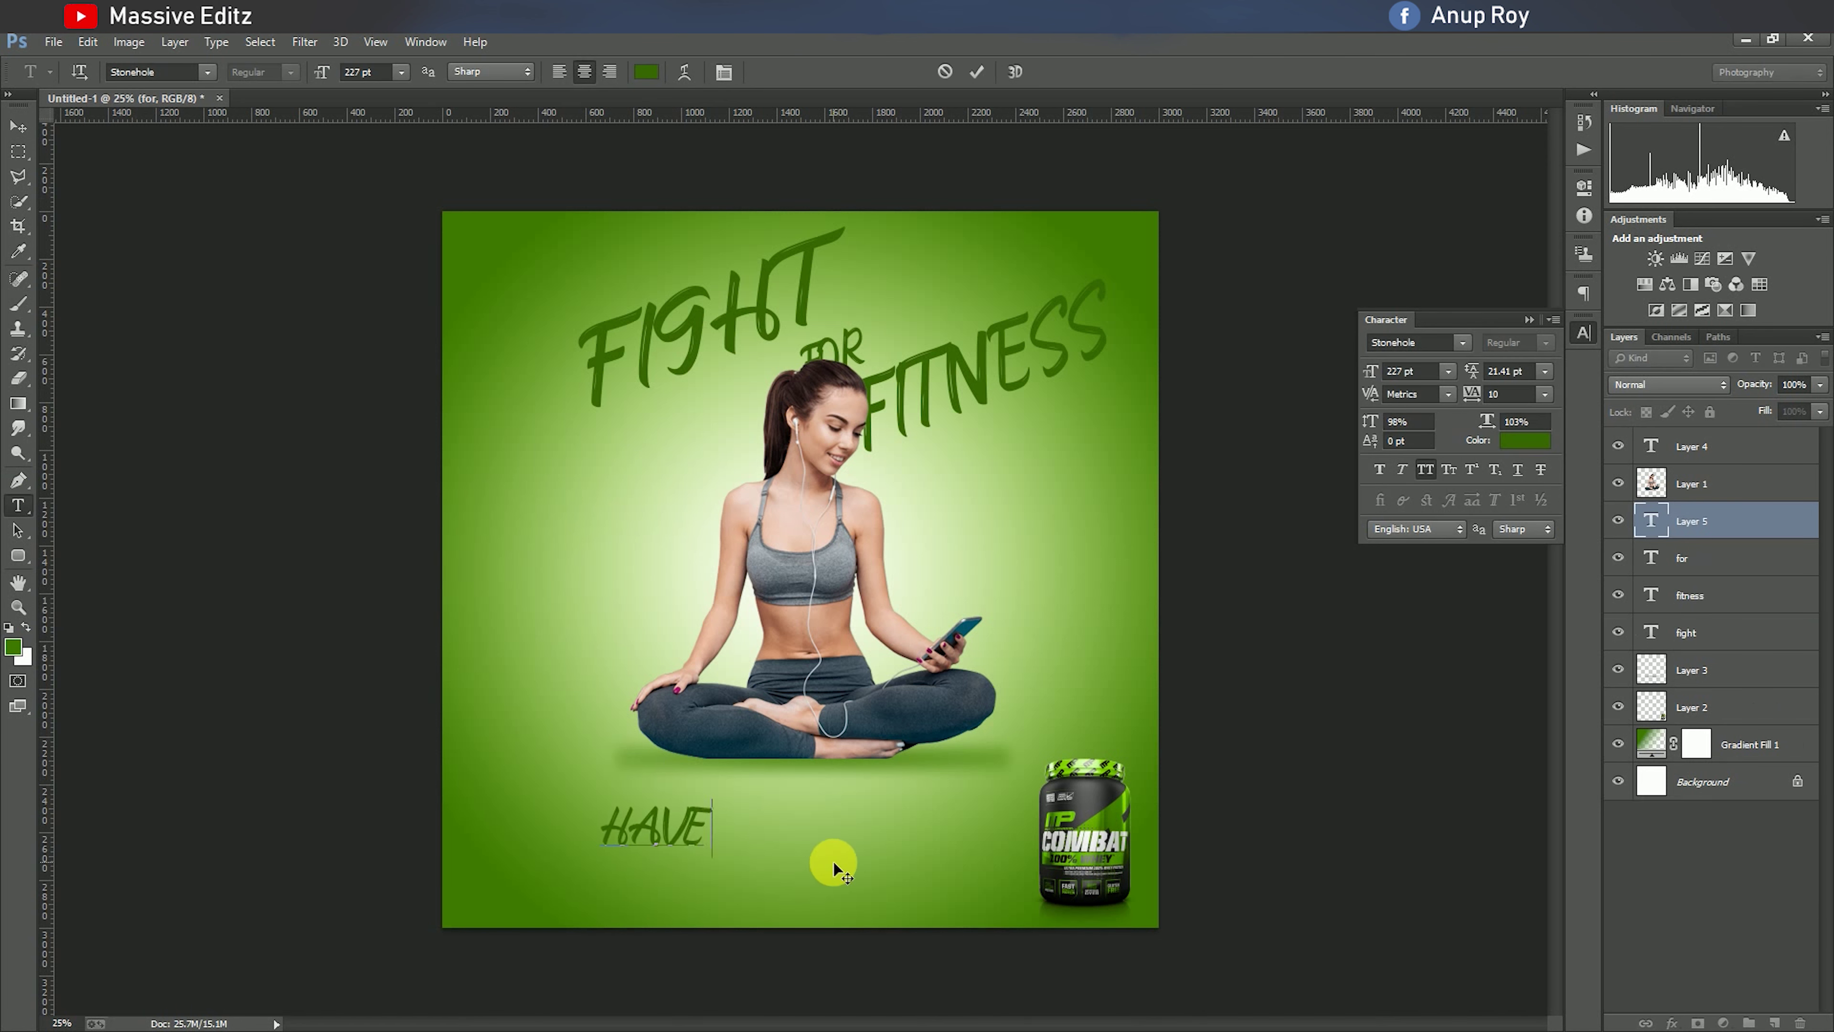
pyautogui.write(' YOU')
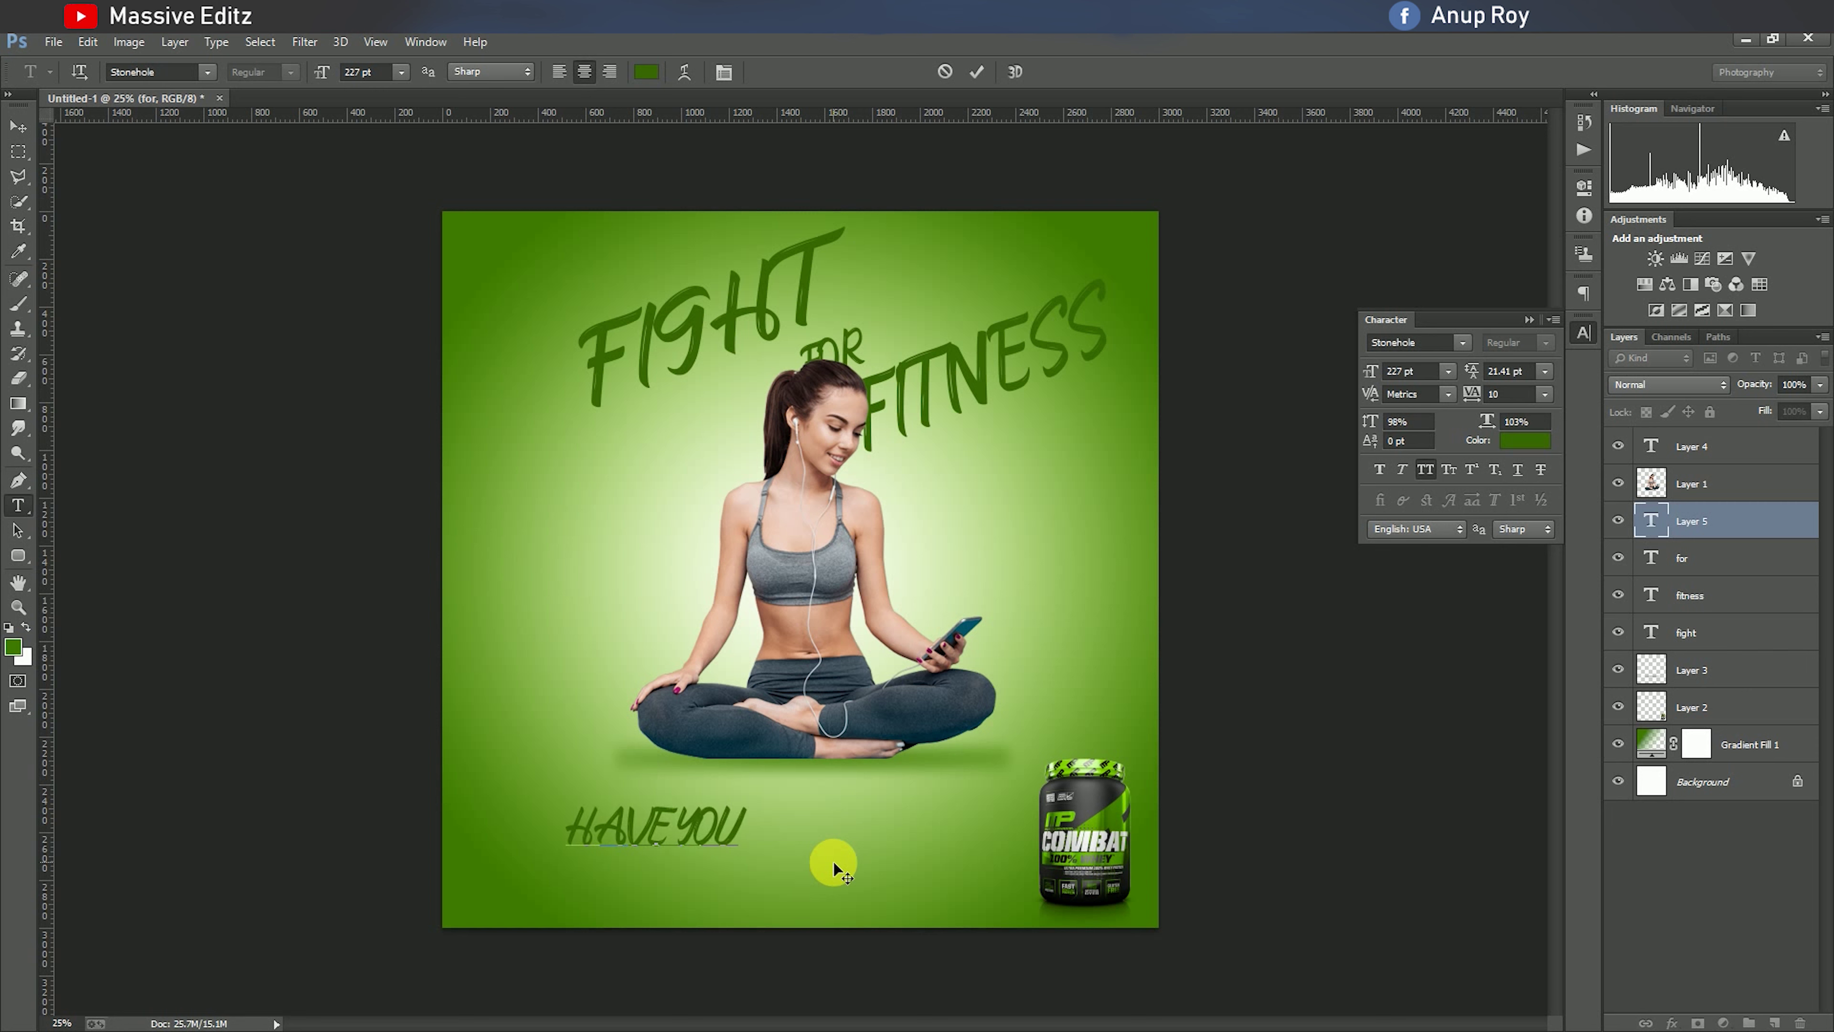
pyautogui.write(' TRIED')
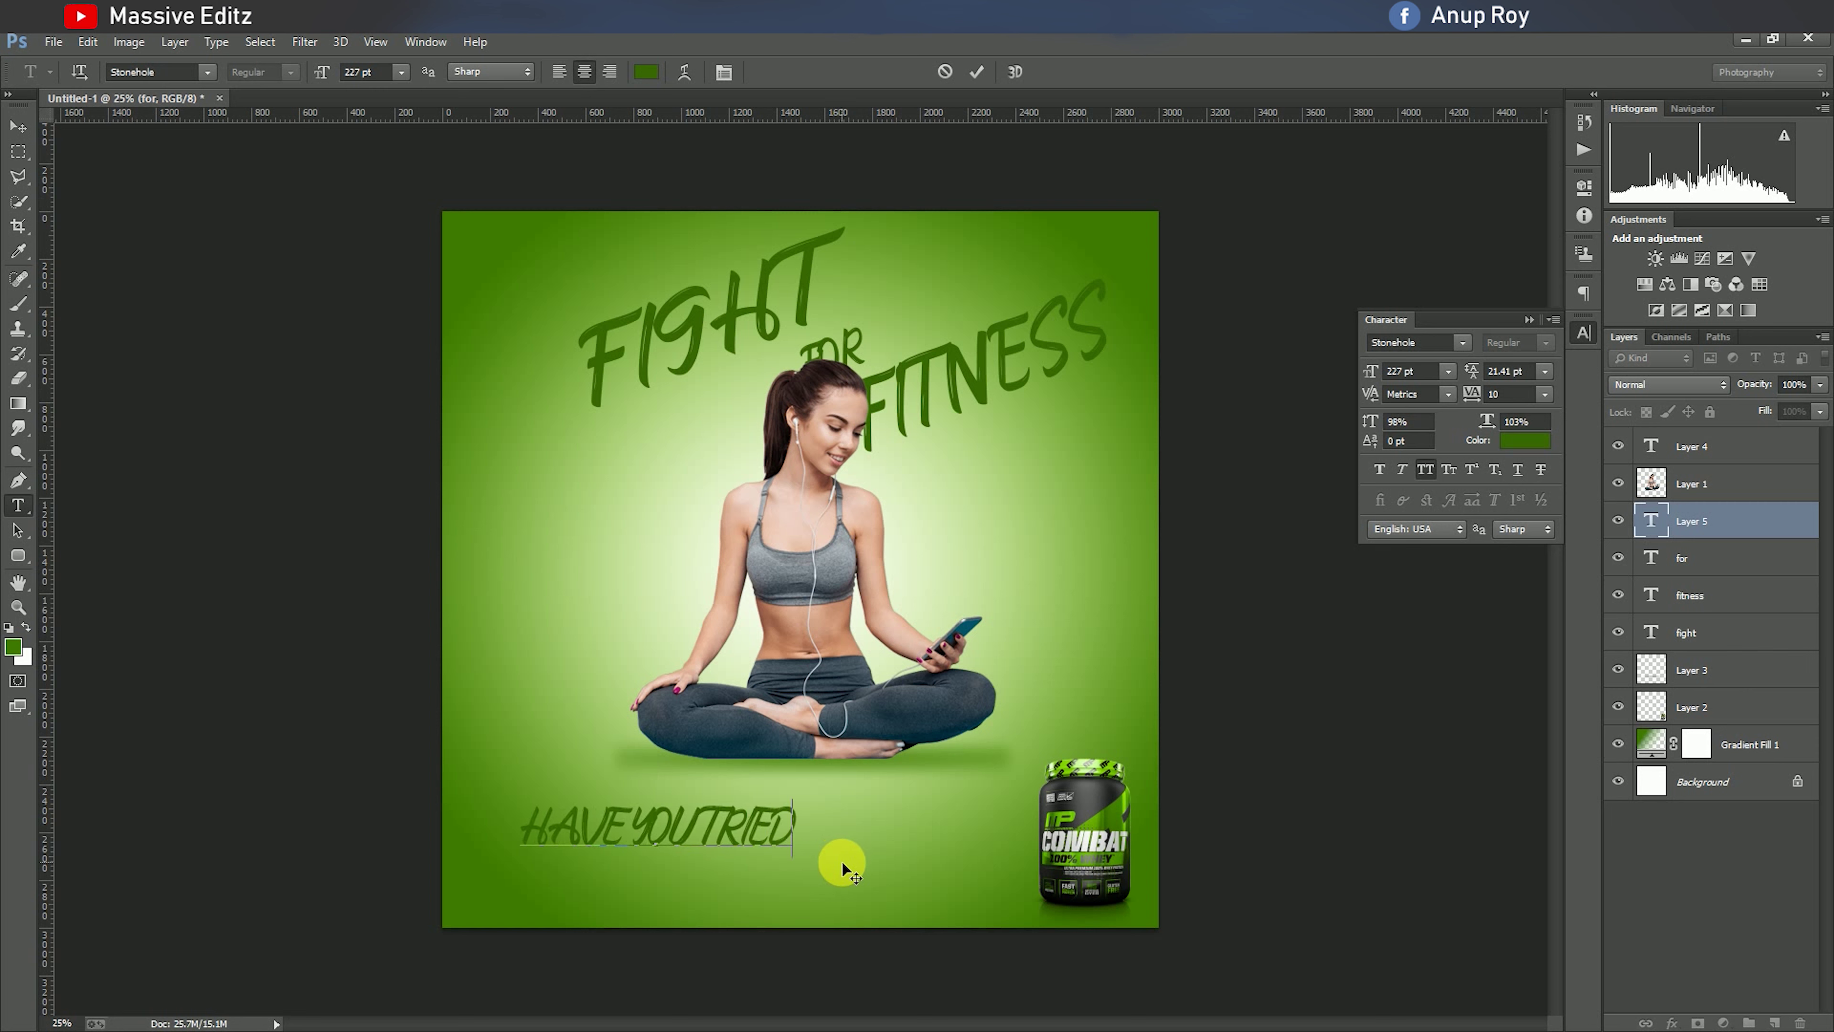
# Set the HAVE YOU TRIED text font to Gotham Medium.
pyautogui.hotkey('ctrl', 'a')
pyautogui.click(167, 73)
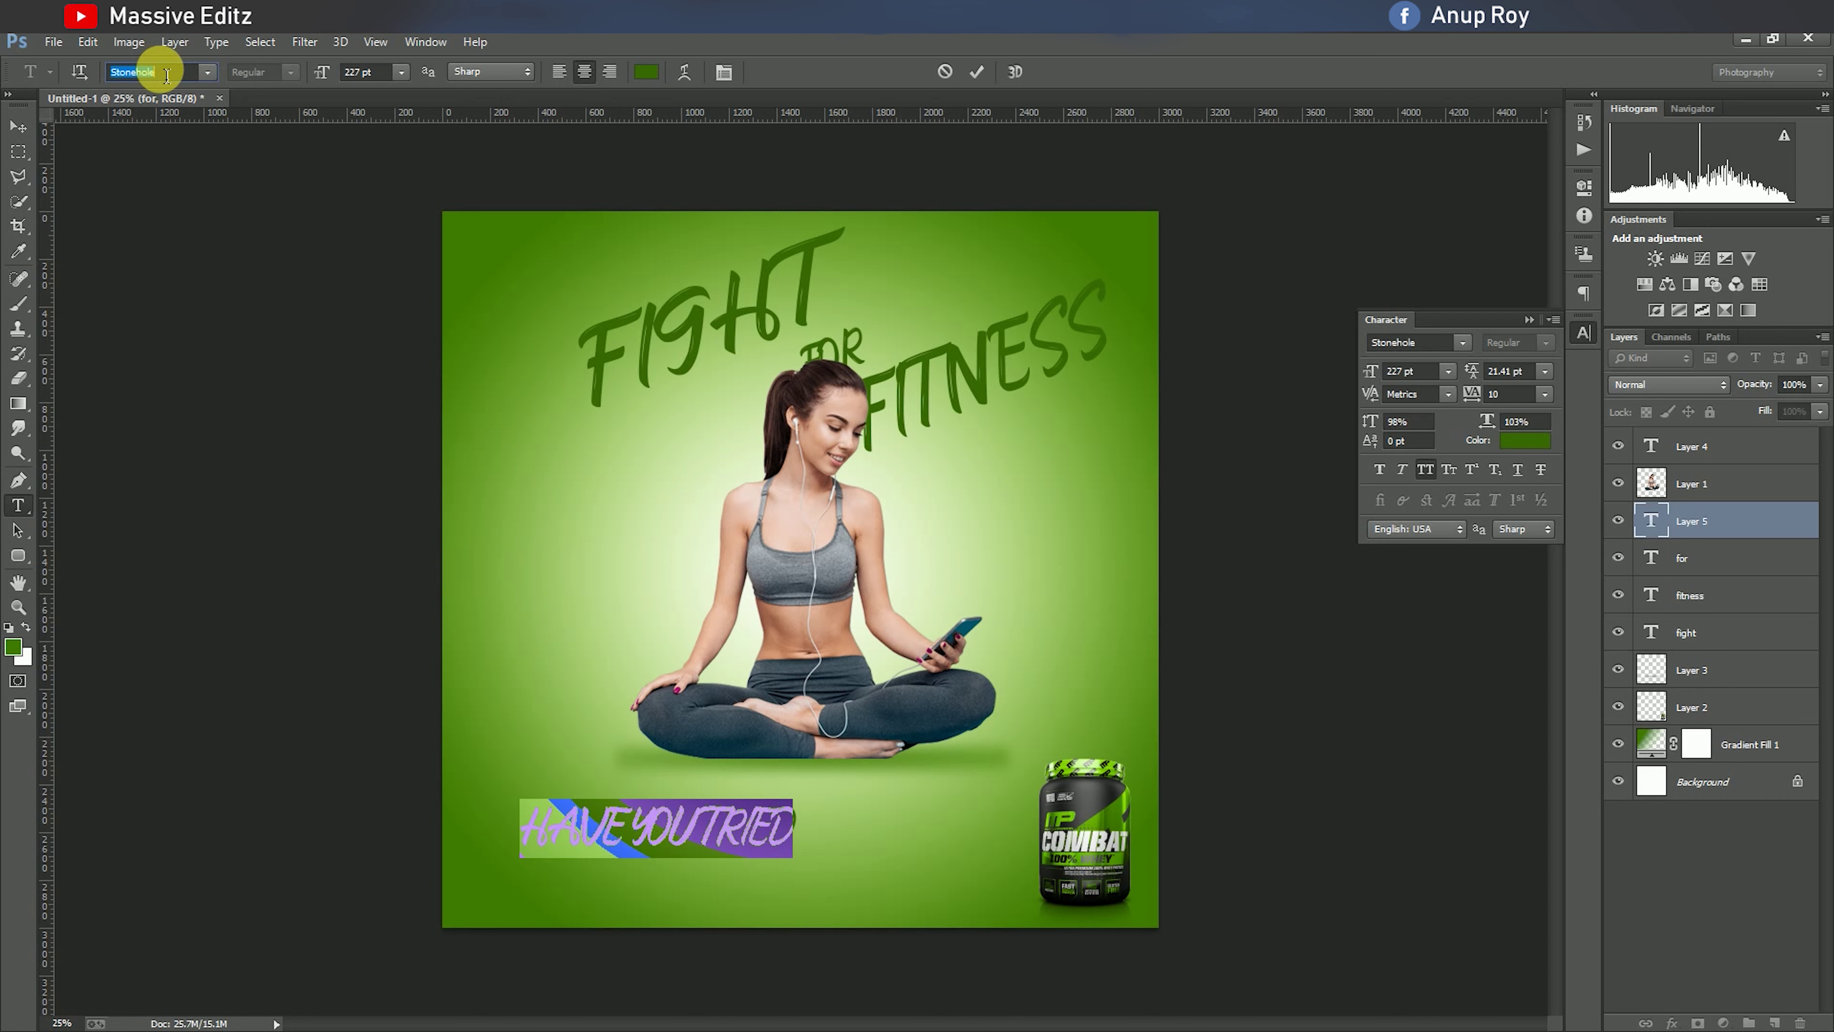
pyautogui.write('Gotham')
pyautogui.click(208, 71)
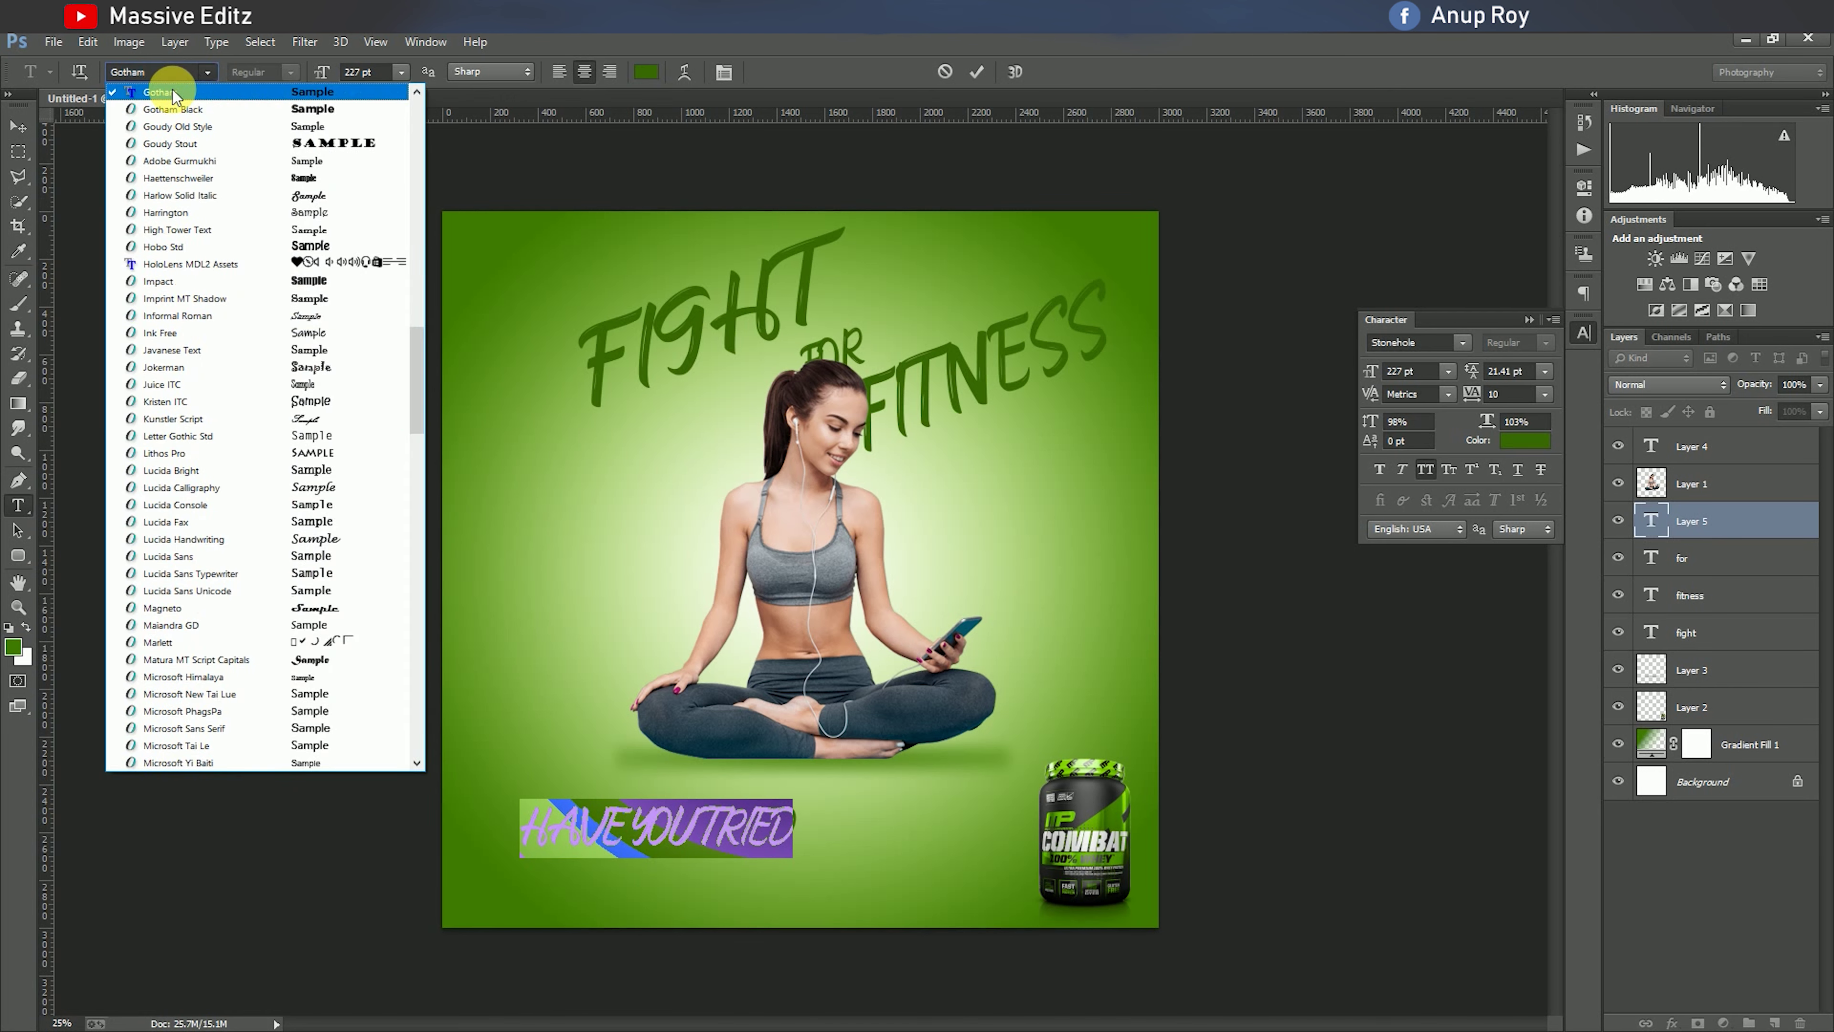
pyautogui.click(288, 73)
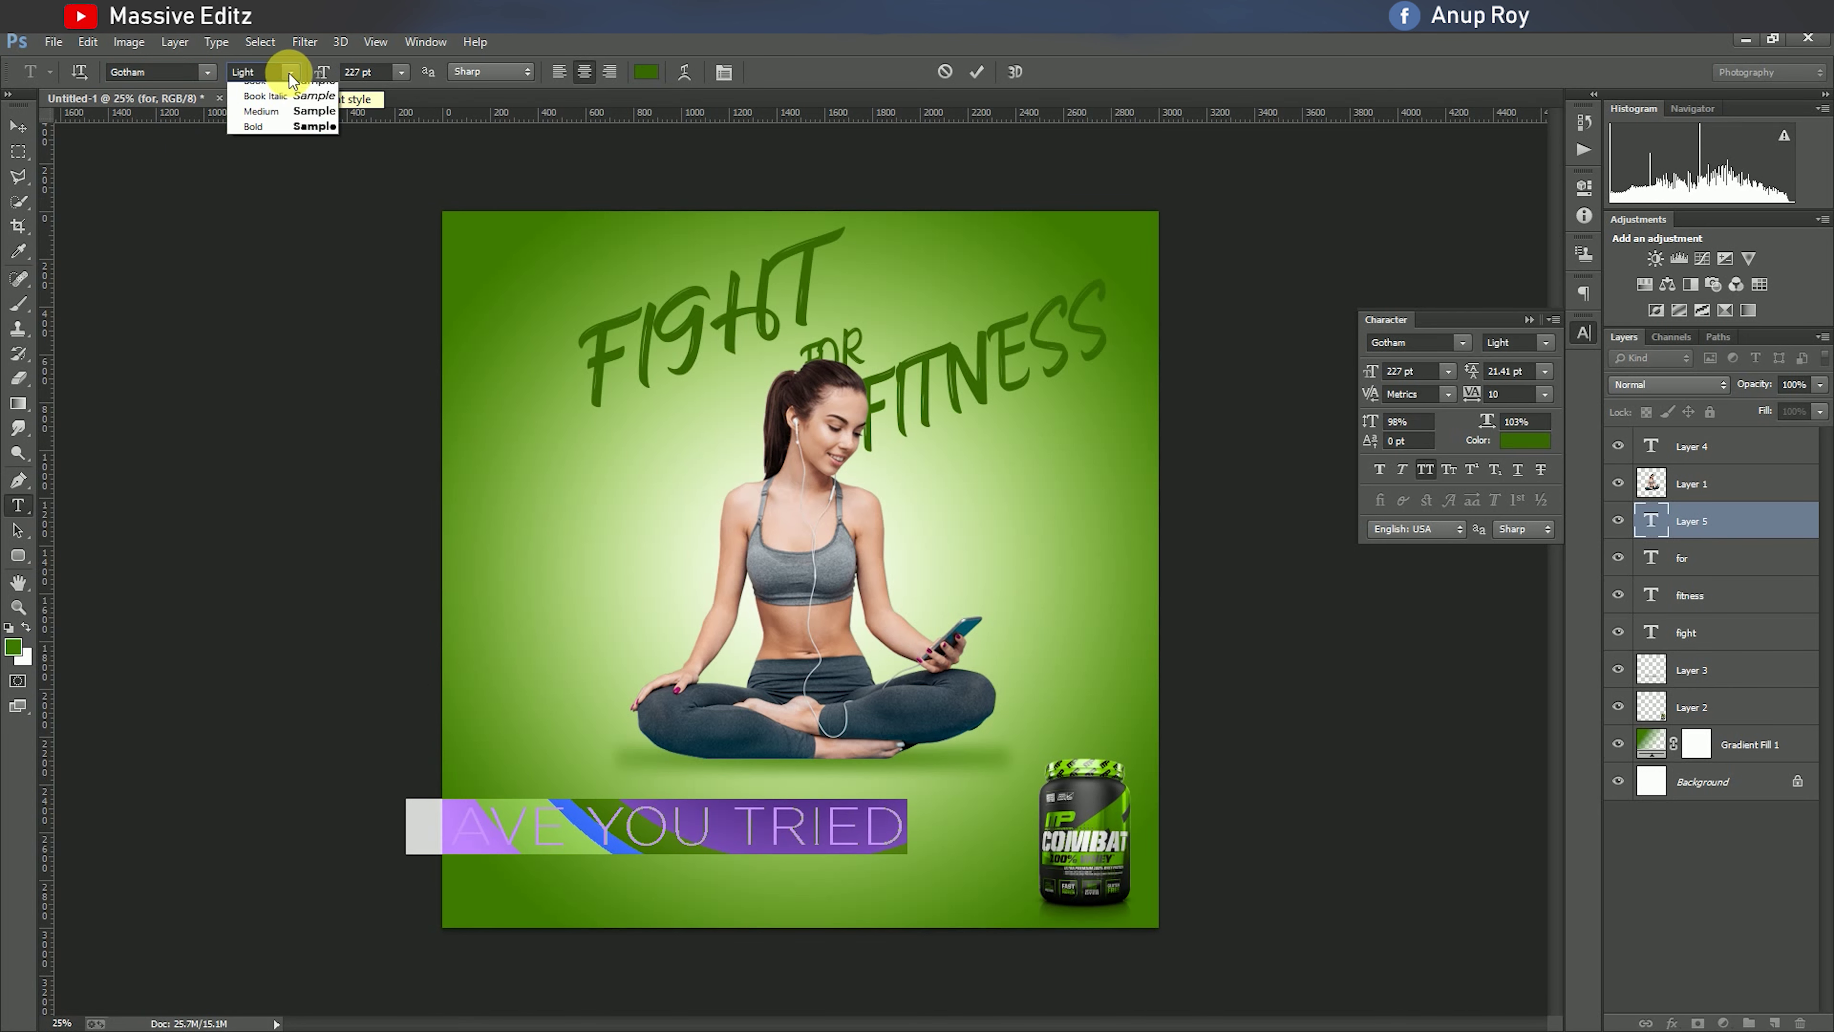
pyautogui.click(245, 146)
# Shrink HAVE YOU TRIED to 82 pt, tracking 250, colour black.
pyautogui.moveTo(1394, 371); pyautogui.dragTo(1244, 394)
pyautogui.moveTo(1477, 403)
pyautogui.mouseDown()
pyautogui.moveTo(1494, 397)
pyautogui.moveTo(1369, 383)
pyautogui.mouseUp()
pyautogui.click(1526, 440)
pyautogui.moveTo(1438, 434); pyautogui.dragTo(1196, 593)
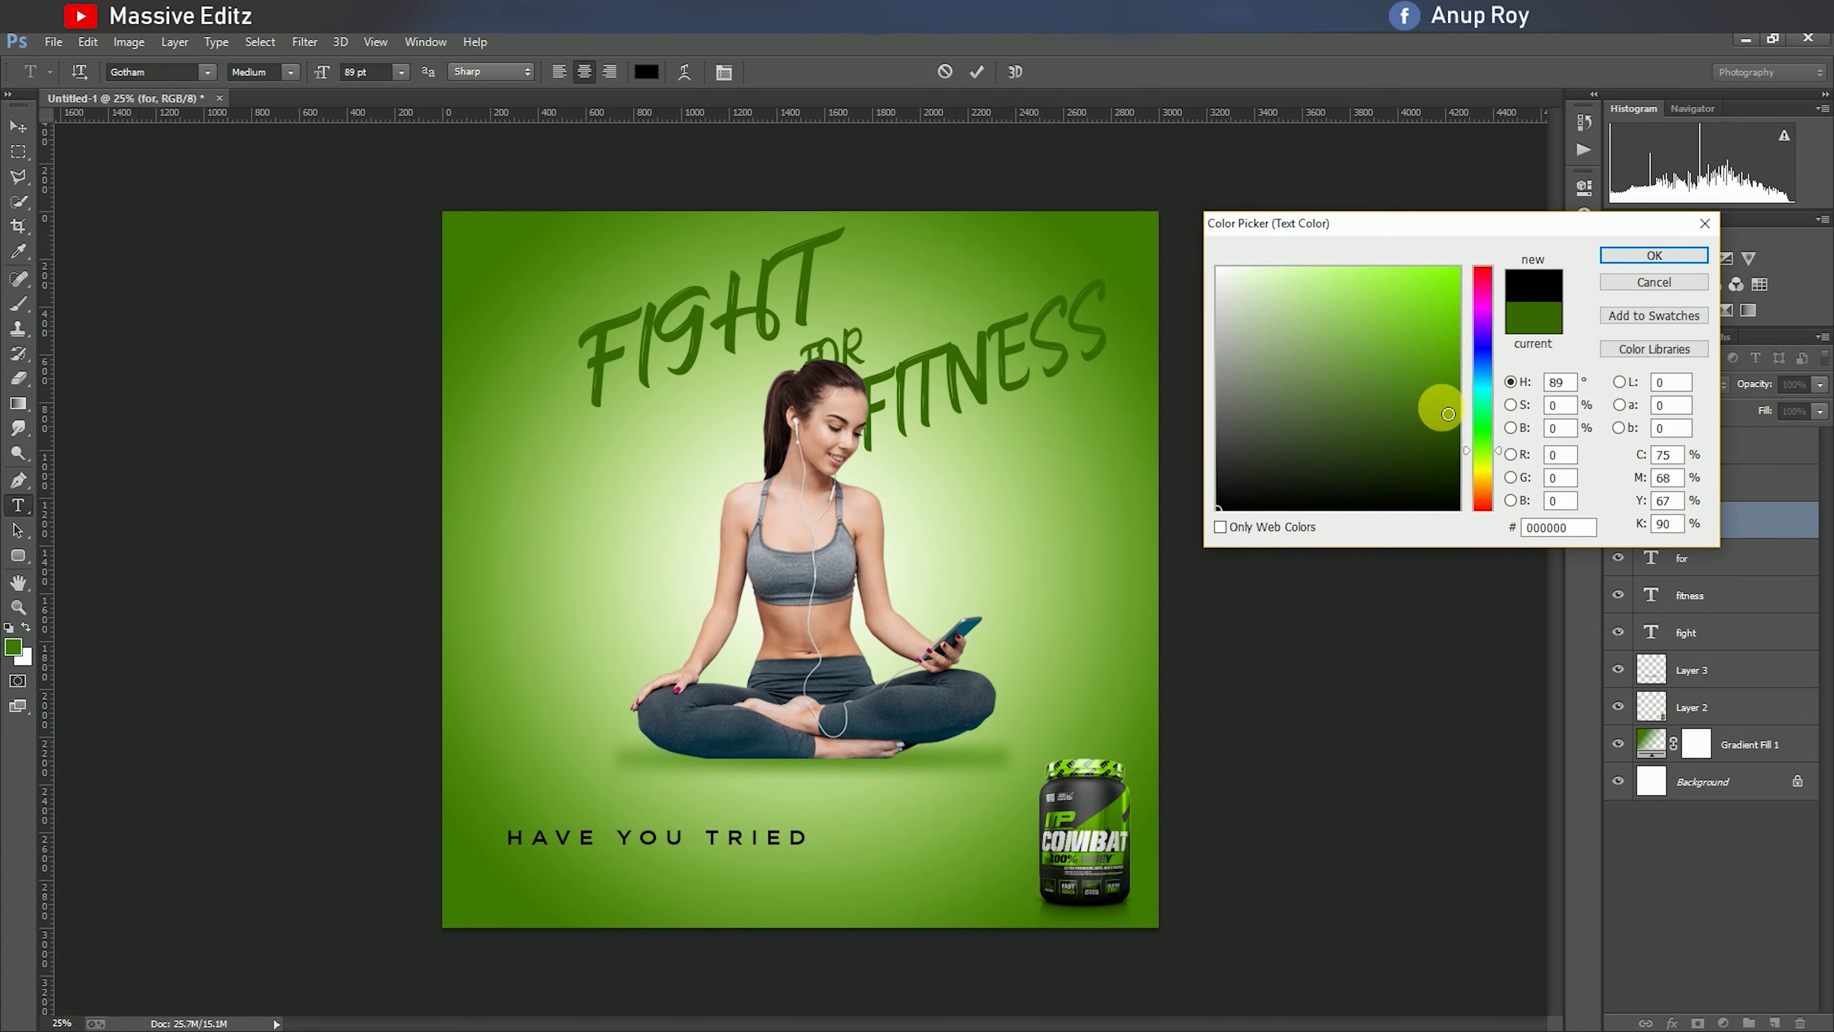
pyautogui.click(1629, 255)
pyautogui.moveTo(1466, 394)
pyautogui.mouseDown()
pyautogui.moveTo(1367, 427)
pyautogui.moveTo(1363, 373)
pyautogui.mouseUp()
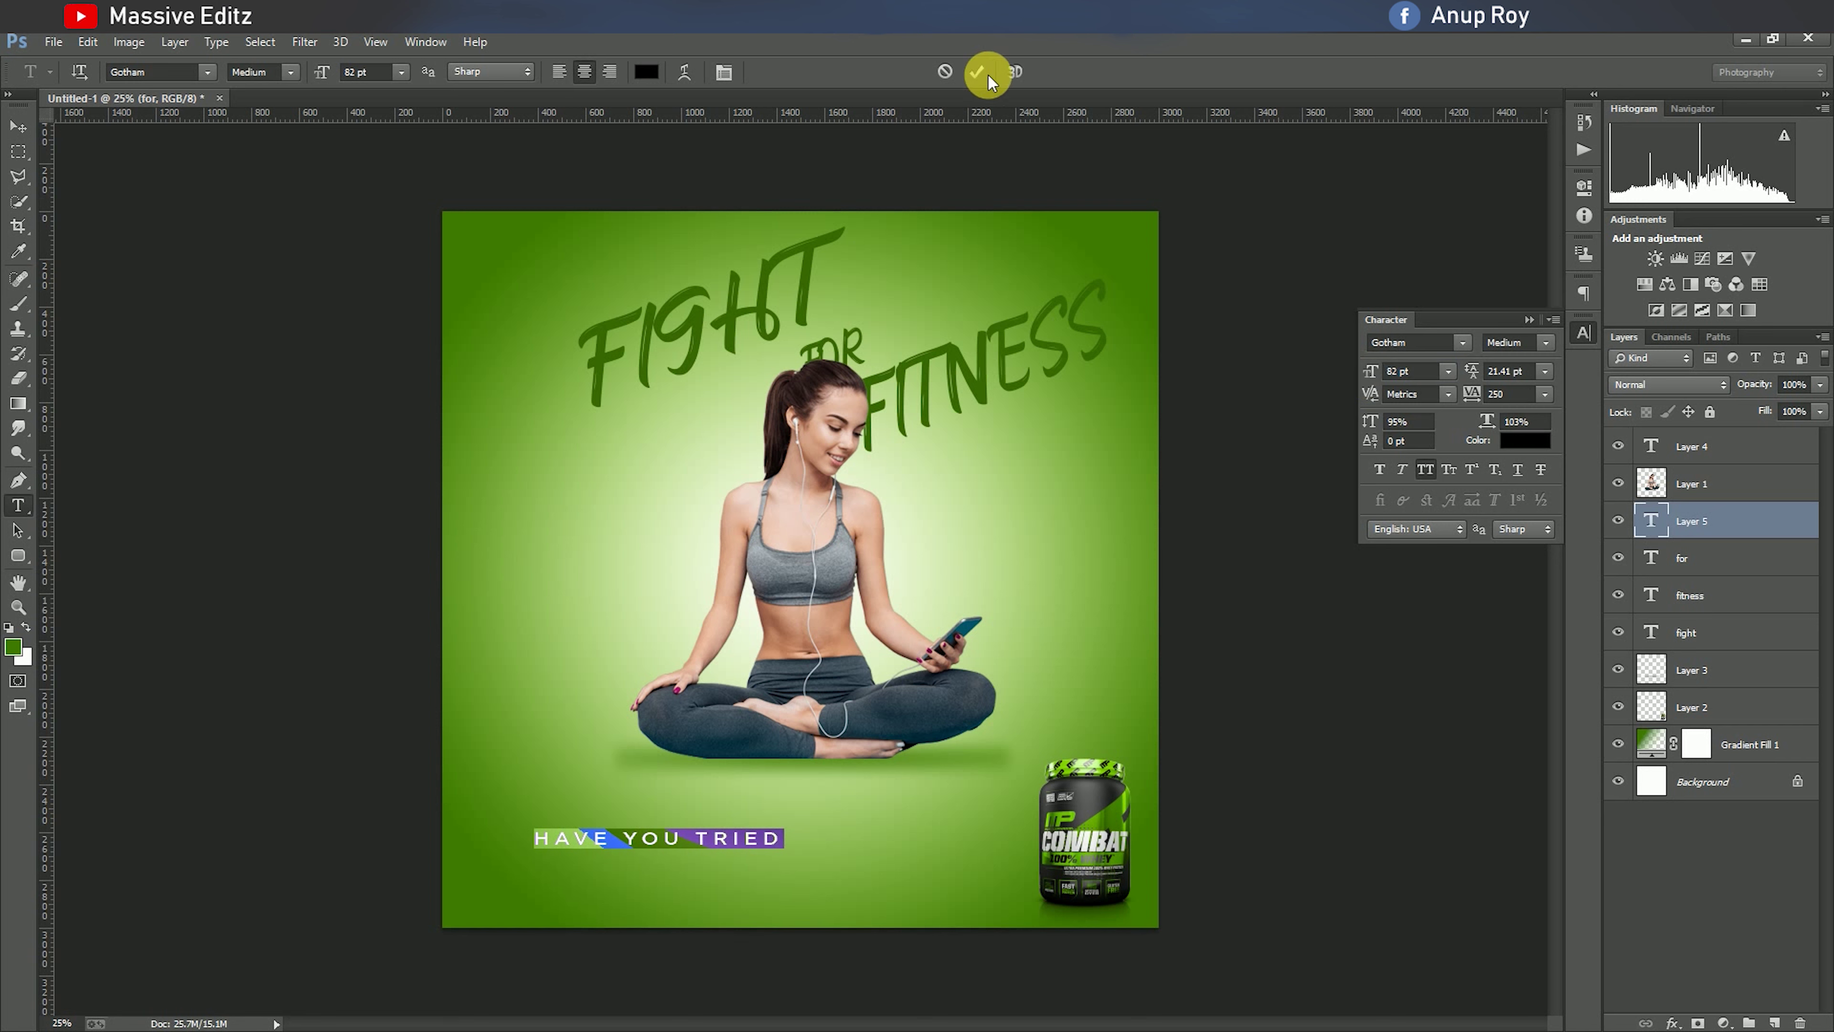
# Commit HAVE YOU TRIED and centre it beneath the woman.
pyautogui.click(922, 295)
pyautogui.click(19, 127)
pyautogui.moveTo(648, 891); pyautogui.dragTo(802, 878)
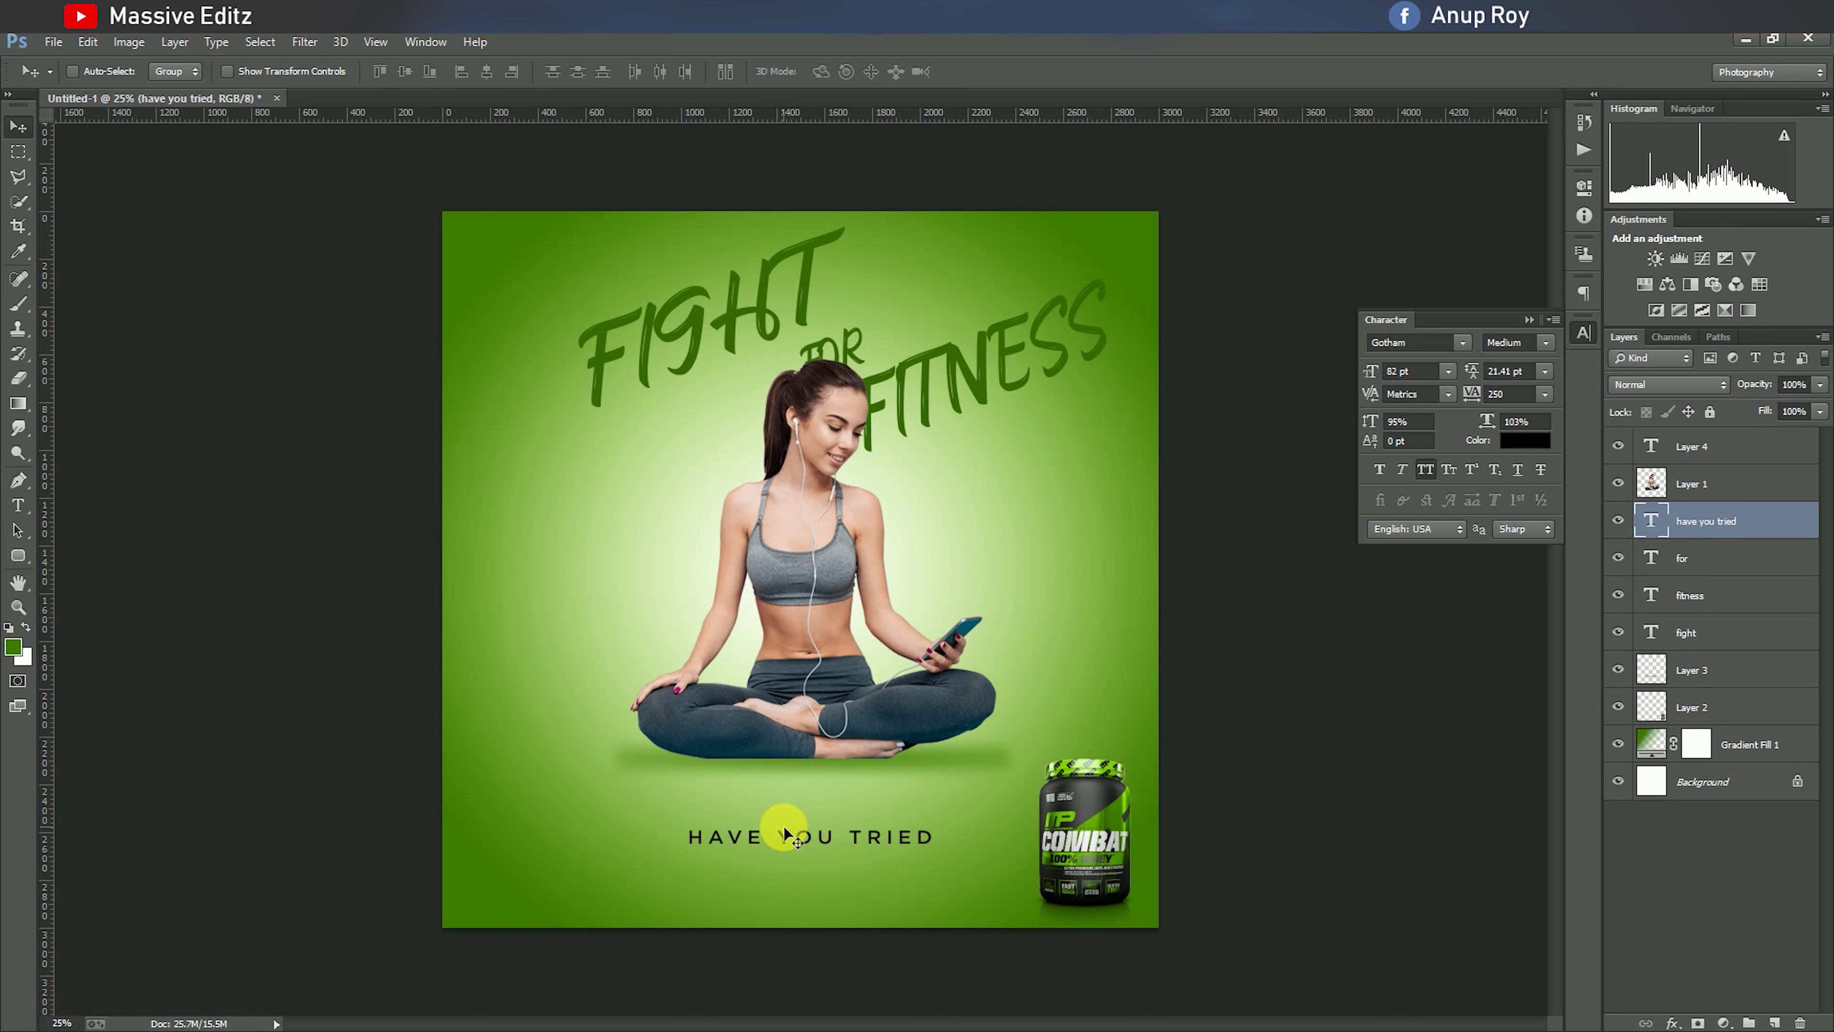
pyautogui.click(18, 505)
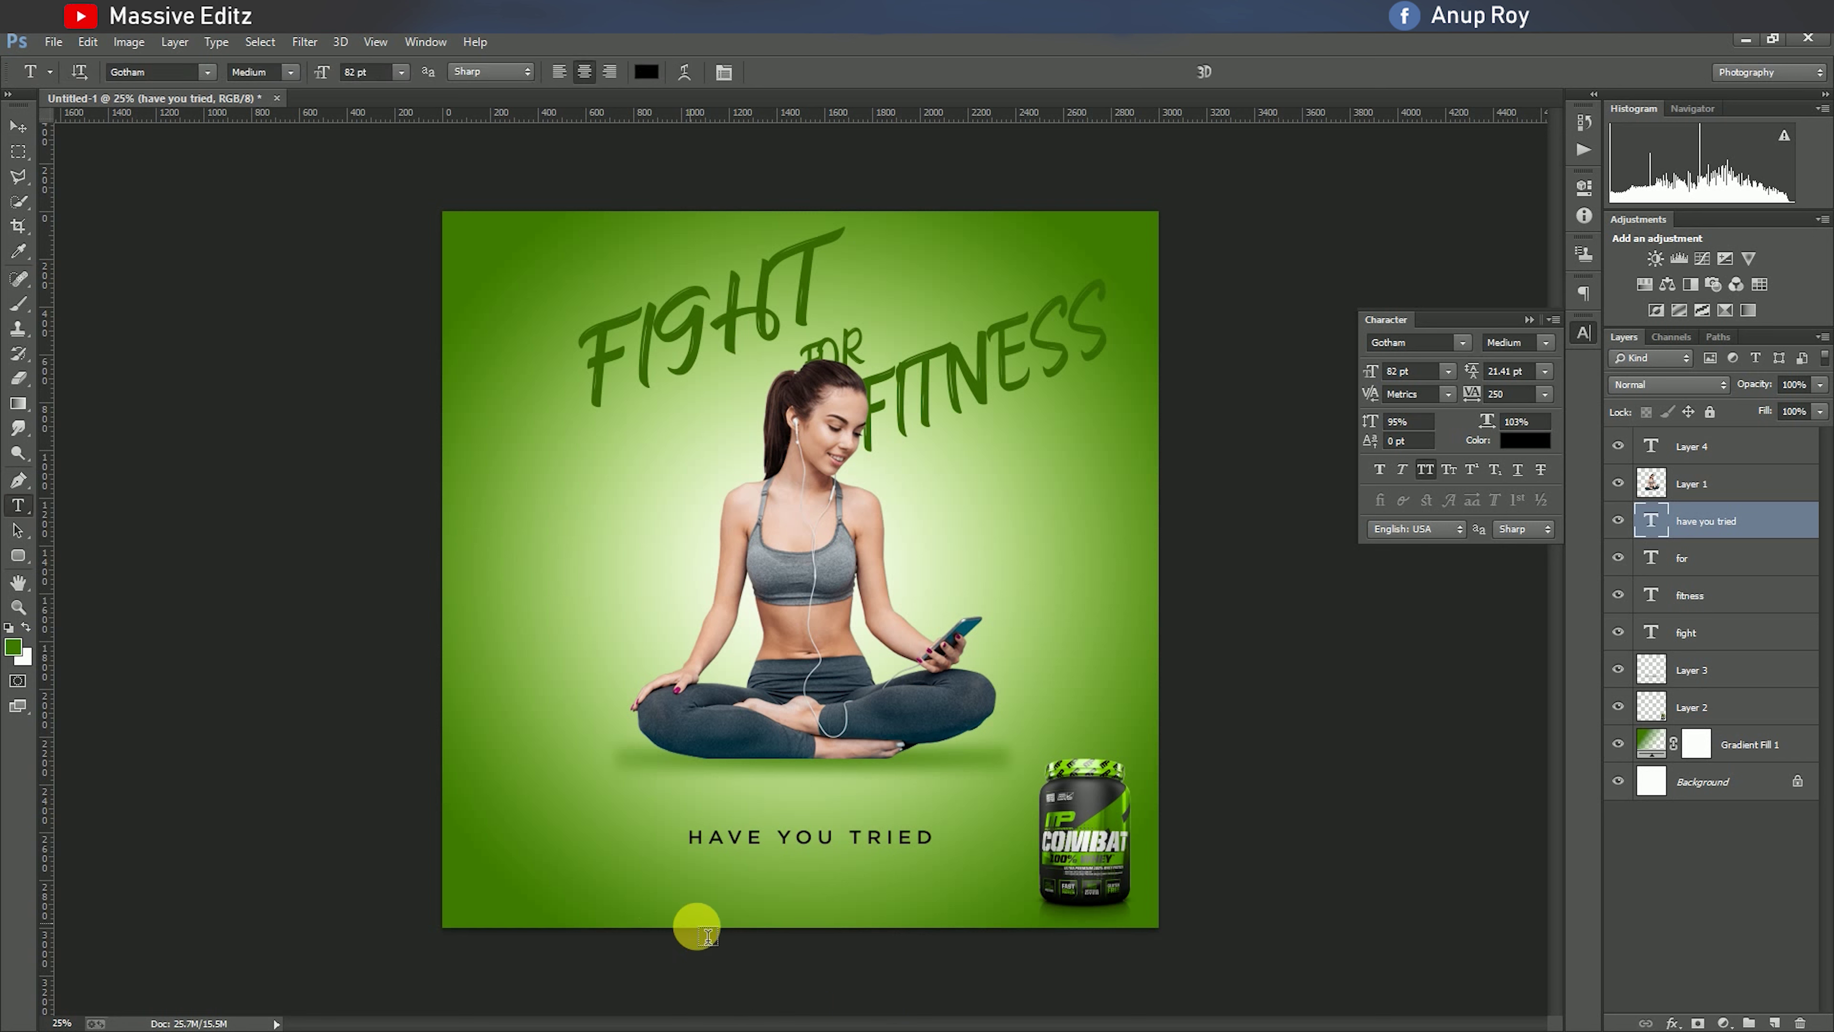
# Add 'THE BETTER PROTEIN?' below HAVE YOU TRIED in Gotham Bold.
pyautogui.click(725, 883)
pyautogui.write('thebetterPROTein?')
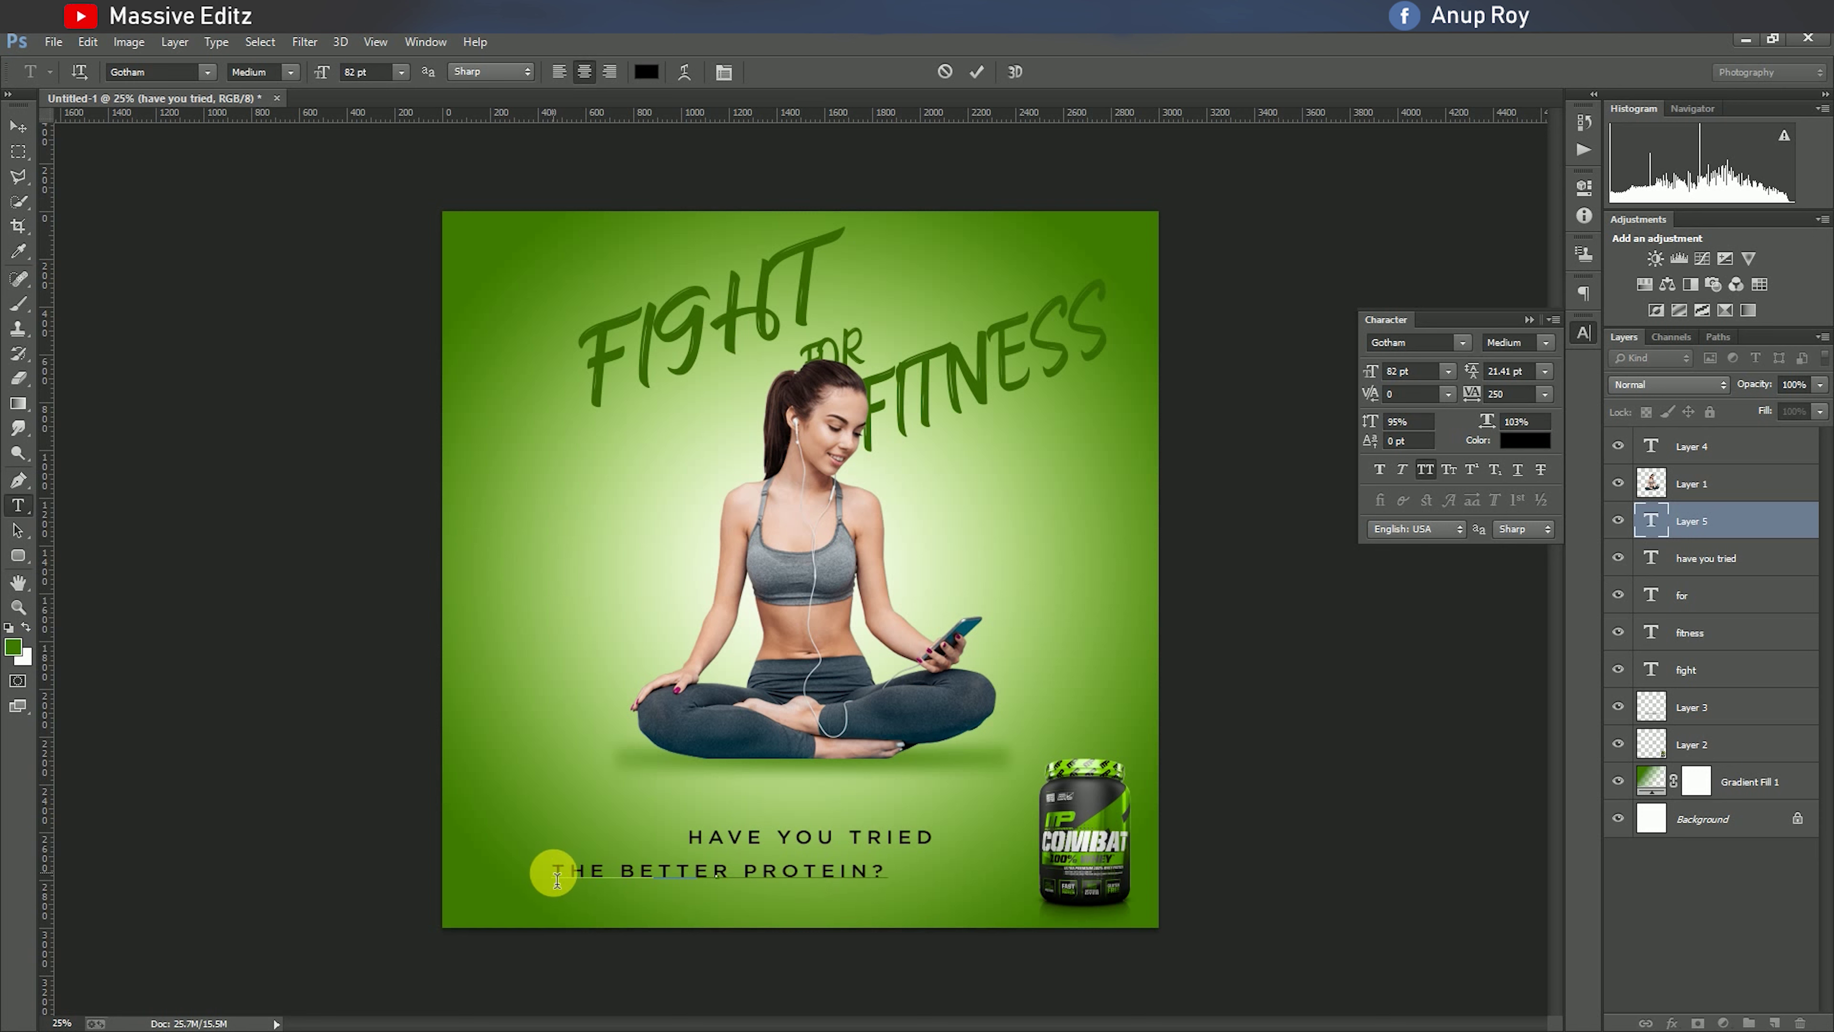
pyautogui.moveTo(557, 879); pyautogui.dragTo(961, 871)
pyautogui.click(287, 71)
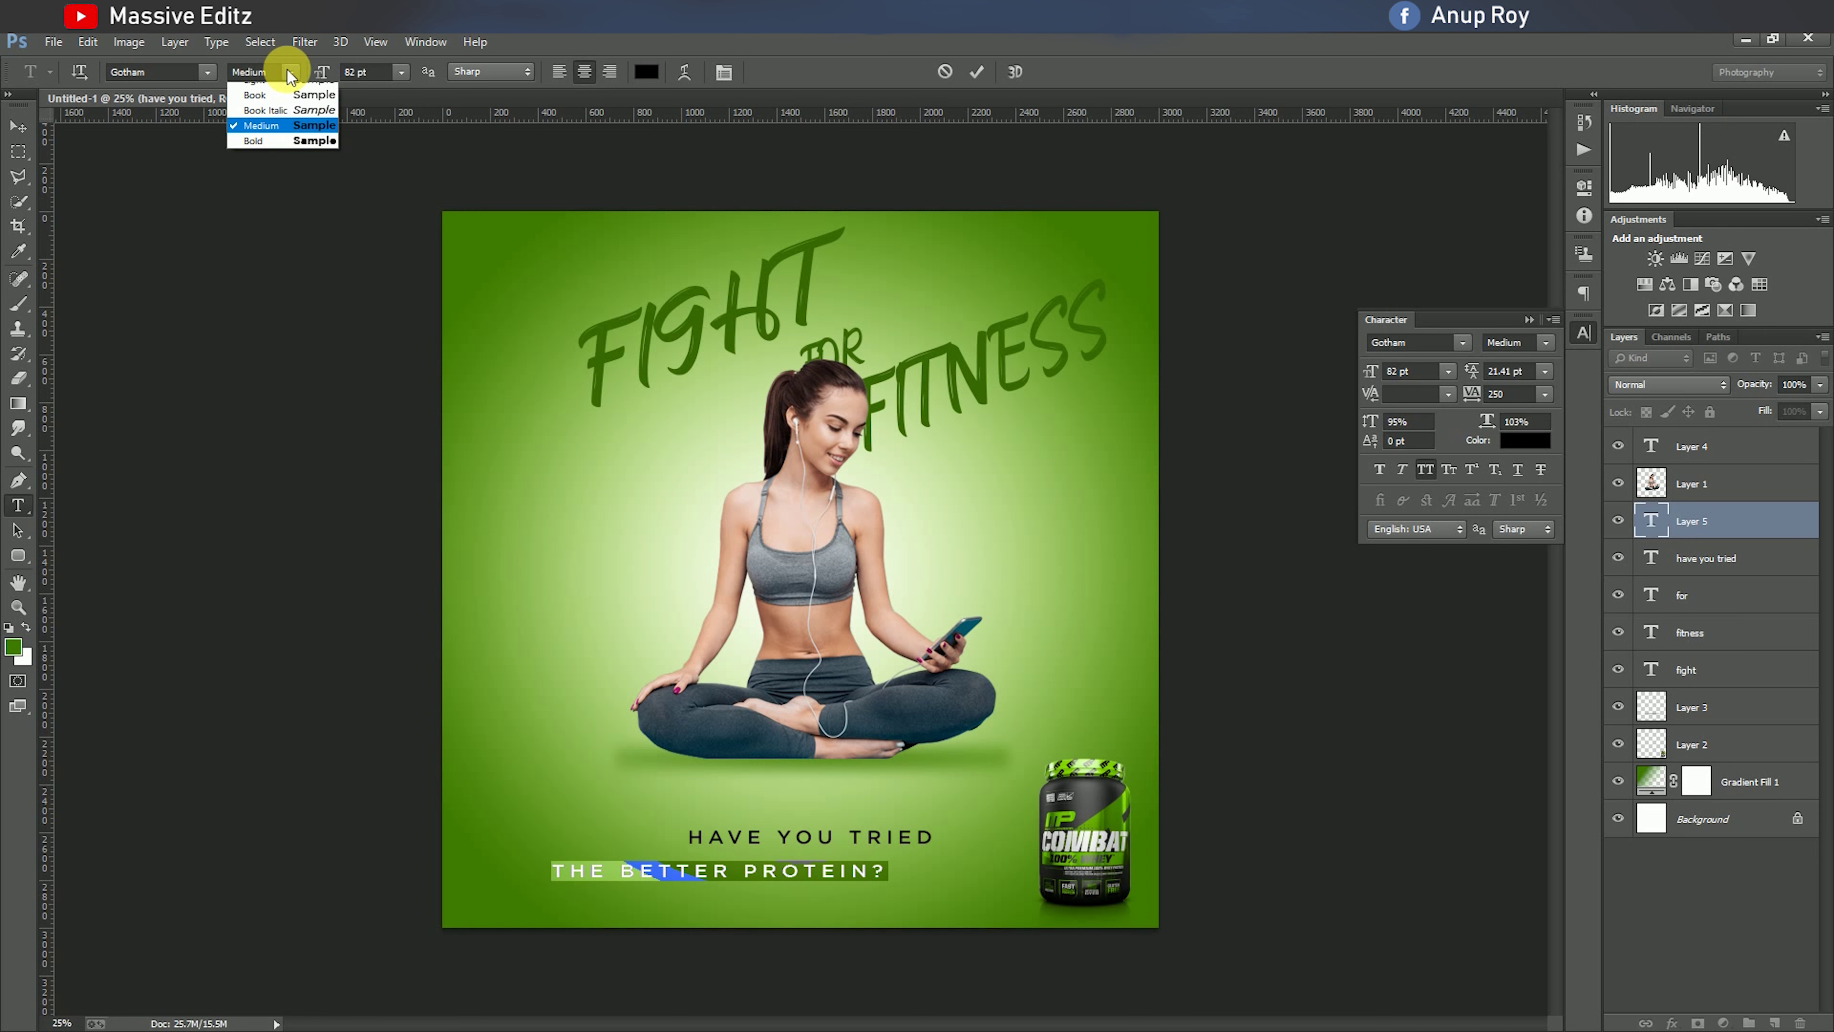
pyautogui.click(278, 140)
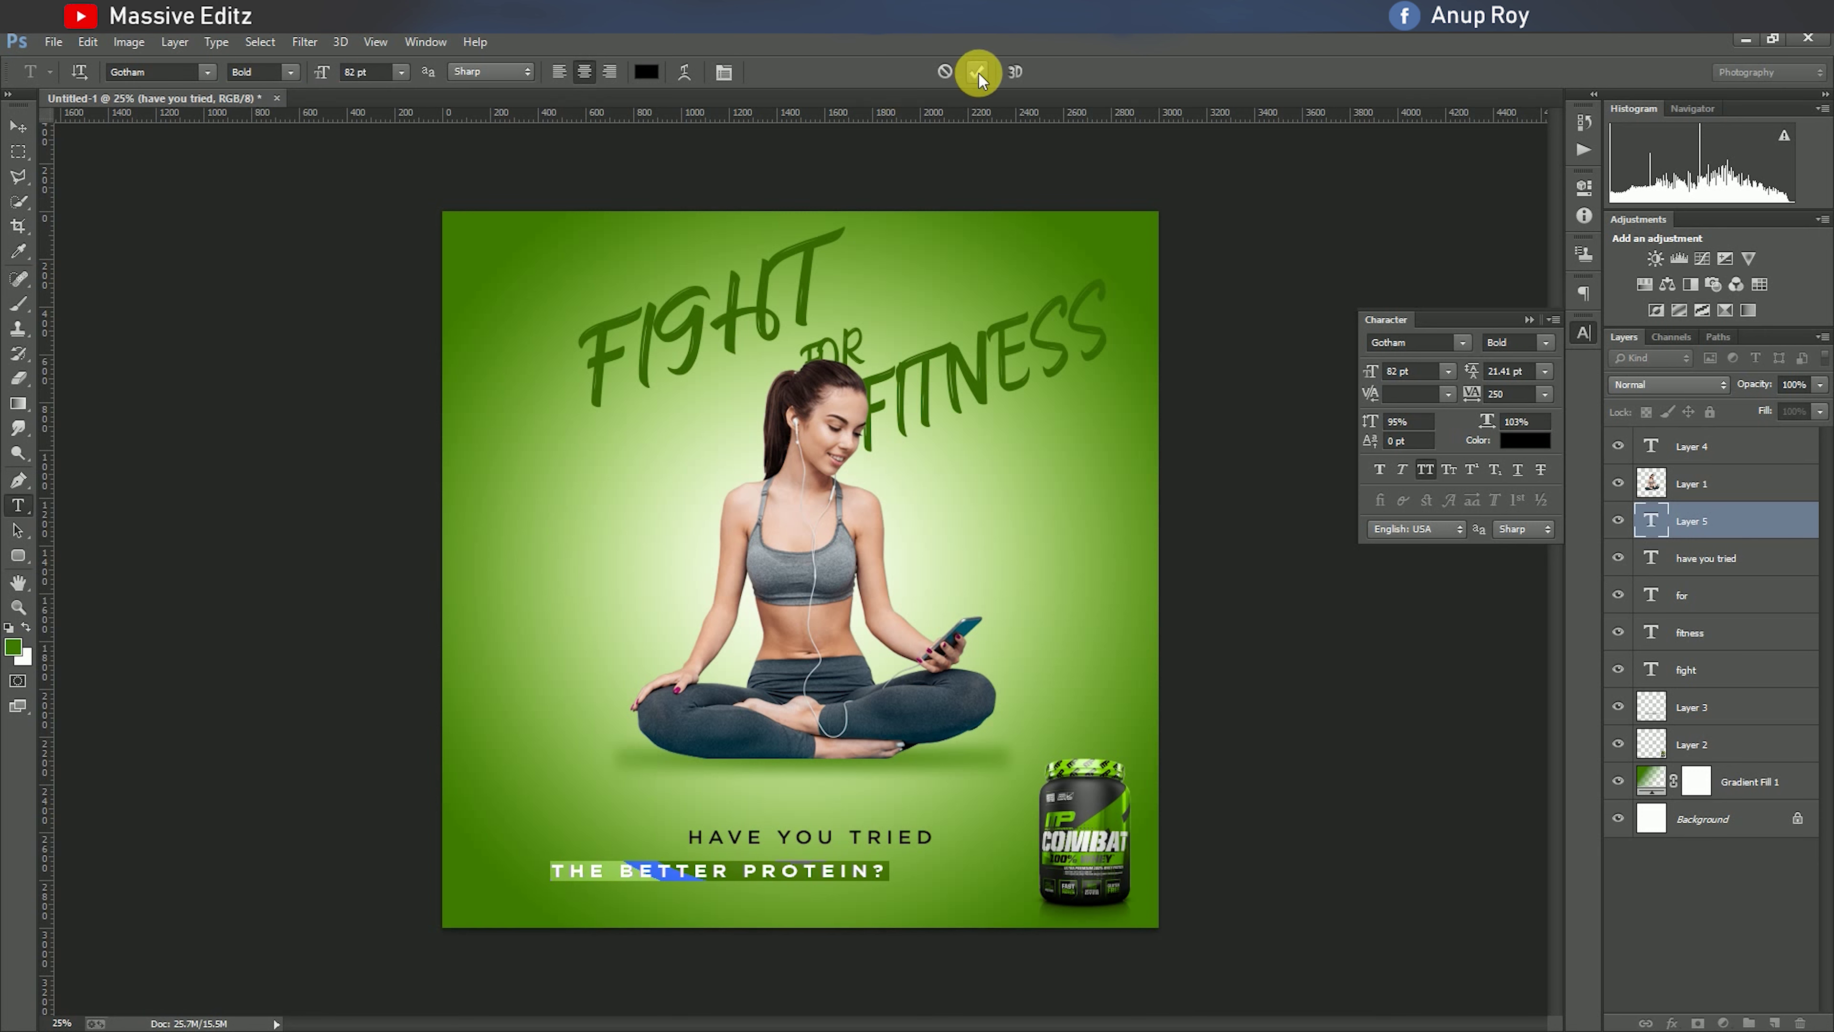
# Commit THE BETTER PROTEIN? and centre it under HAVE YOU TRIED.
pyautogui.click(979, 73)
pyautogui.click(19, 127)
pyautogui.moveTo(733, 899)
pyautogui.mouseDown()
pyautogui.moveTo(832, 899)
pyautogui.moveTo(821, 912)
pyautogui.mouseUp()
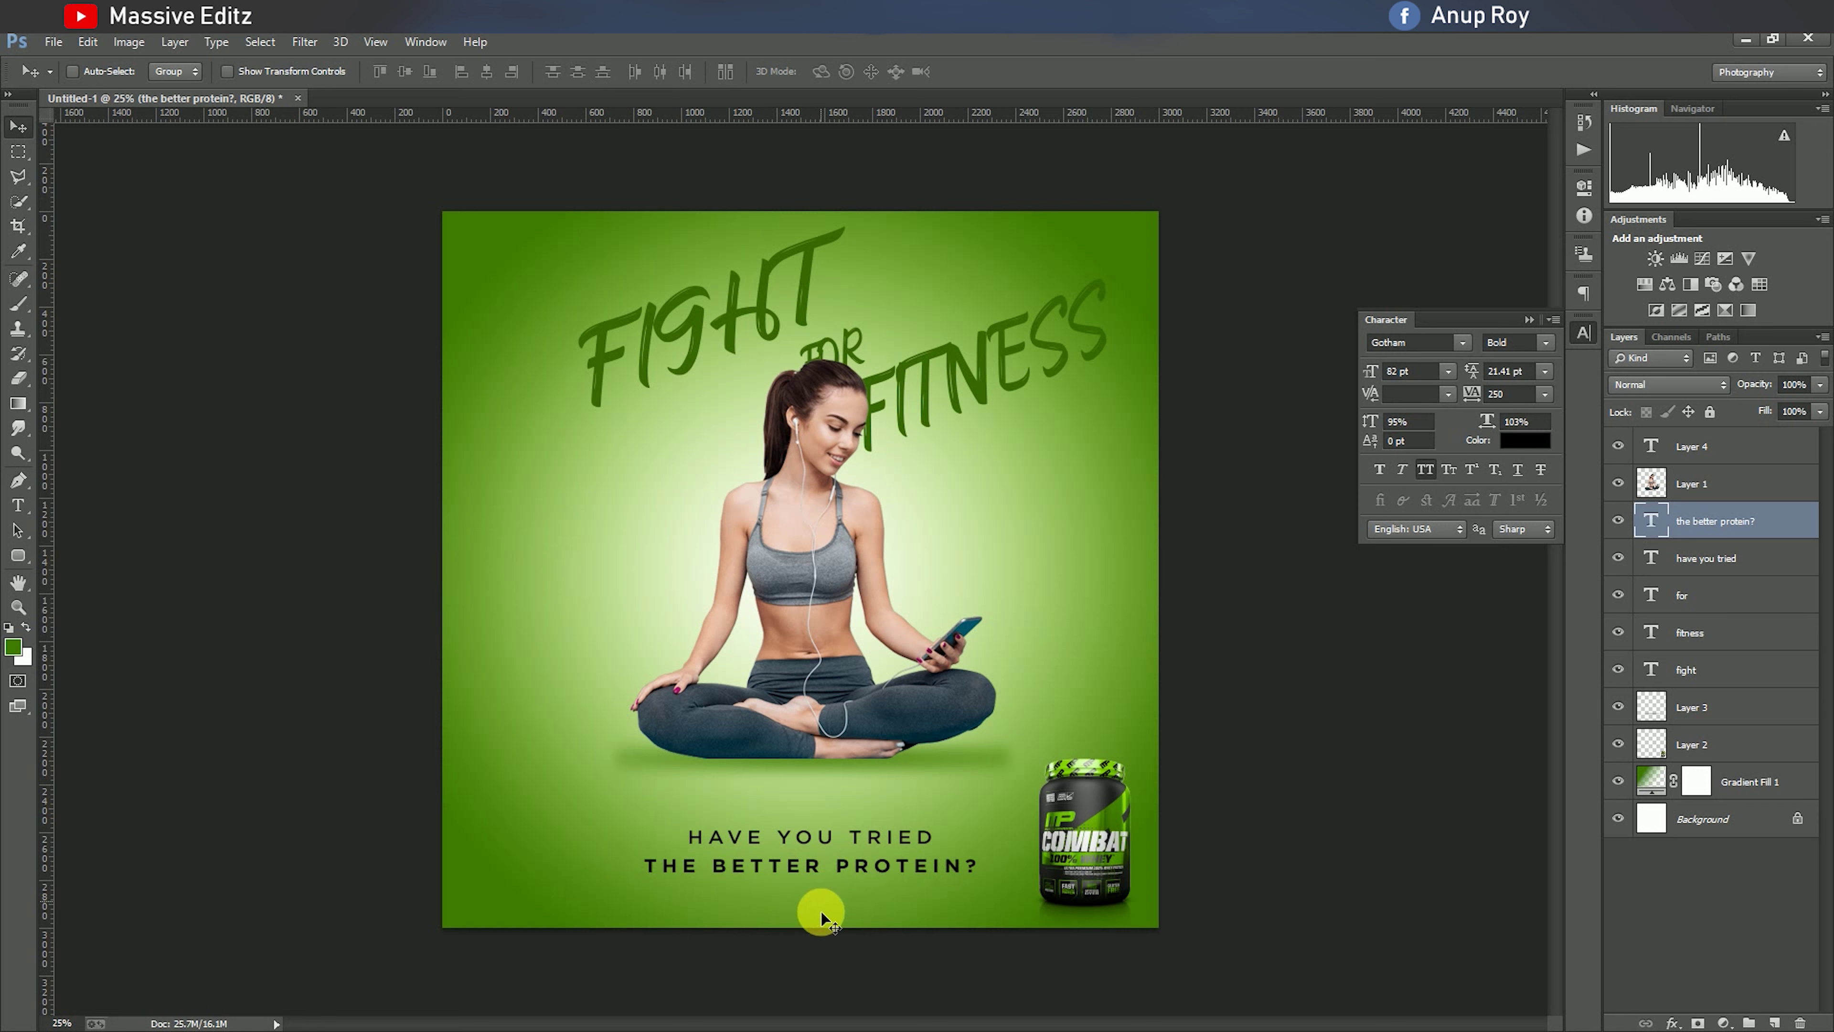
pyautogui.click(18, 505)
pyautogui.click(690, 898)
pyautogui.write('www.massiveeditz.com')
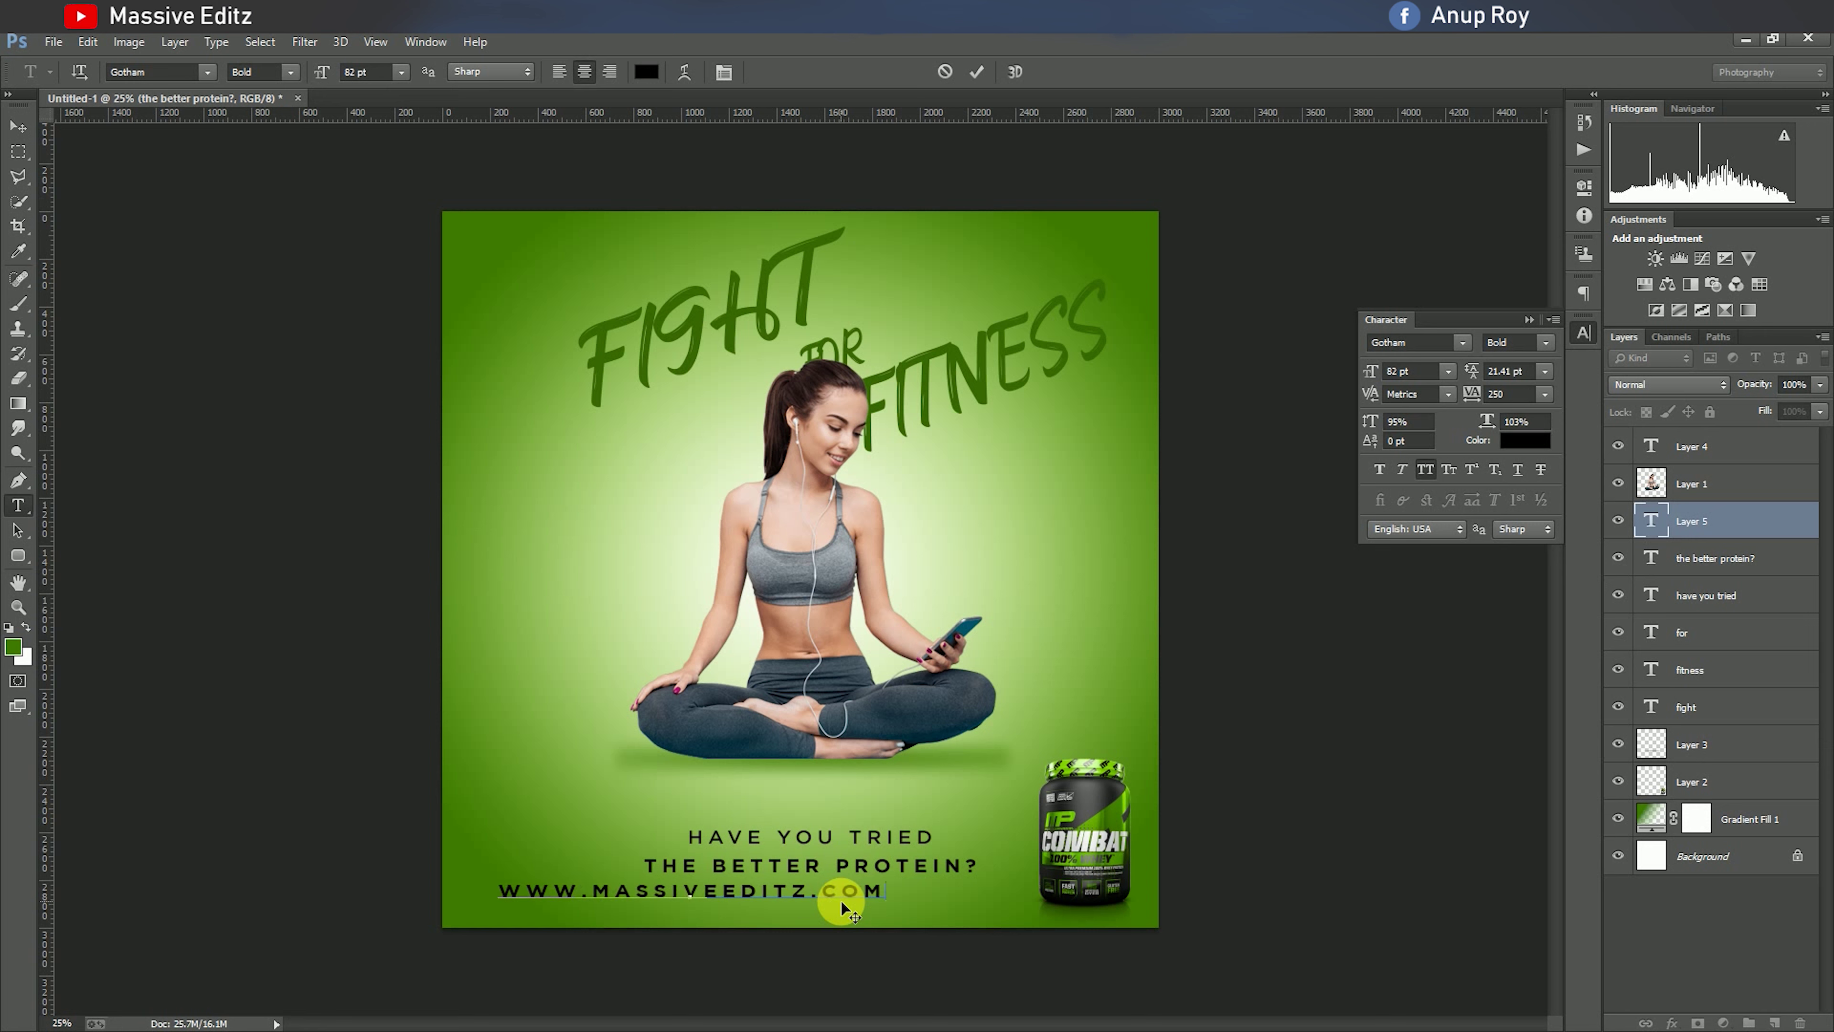
pyautogui.moveTo(896, 897); pyautogui.dragTo(405, 890)
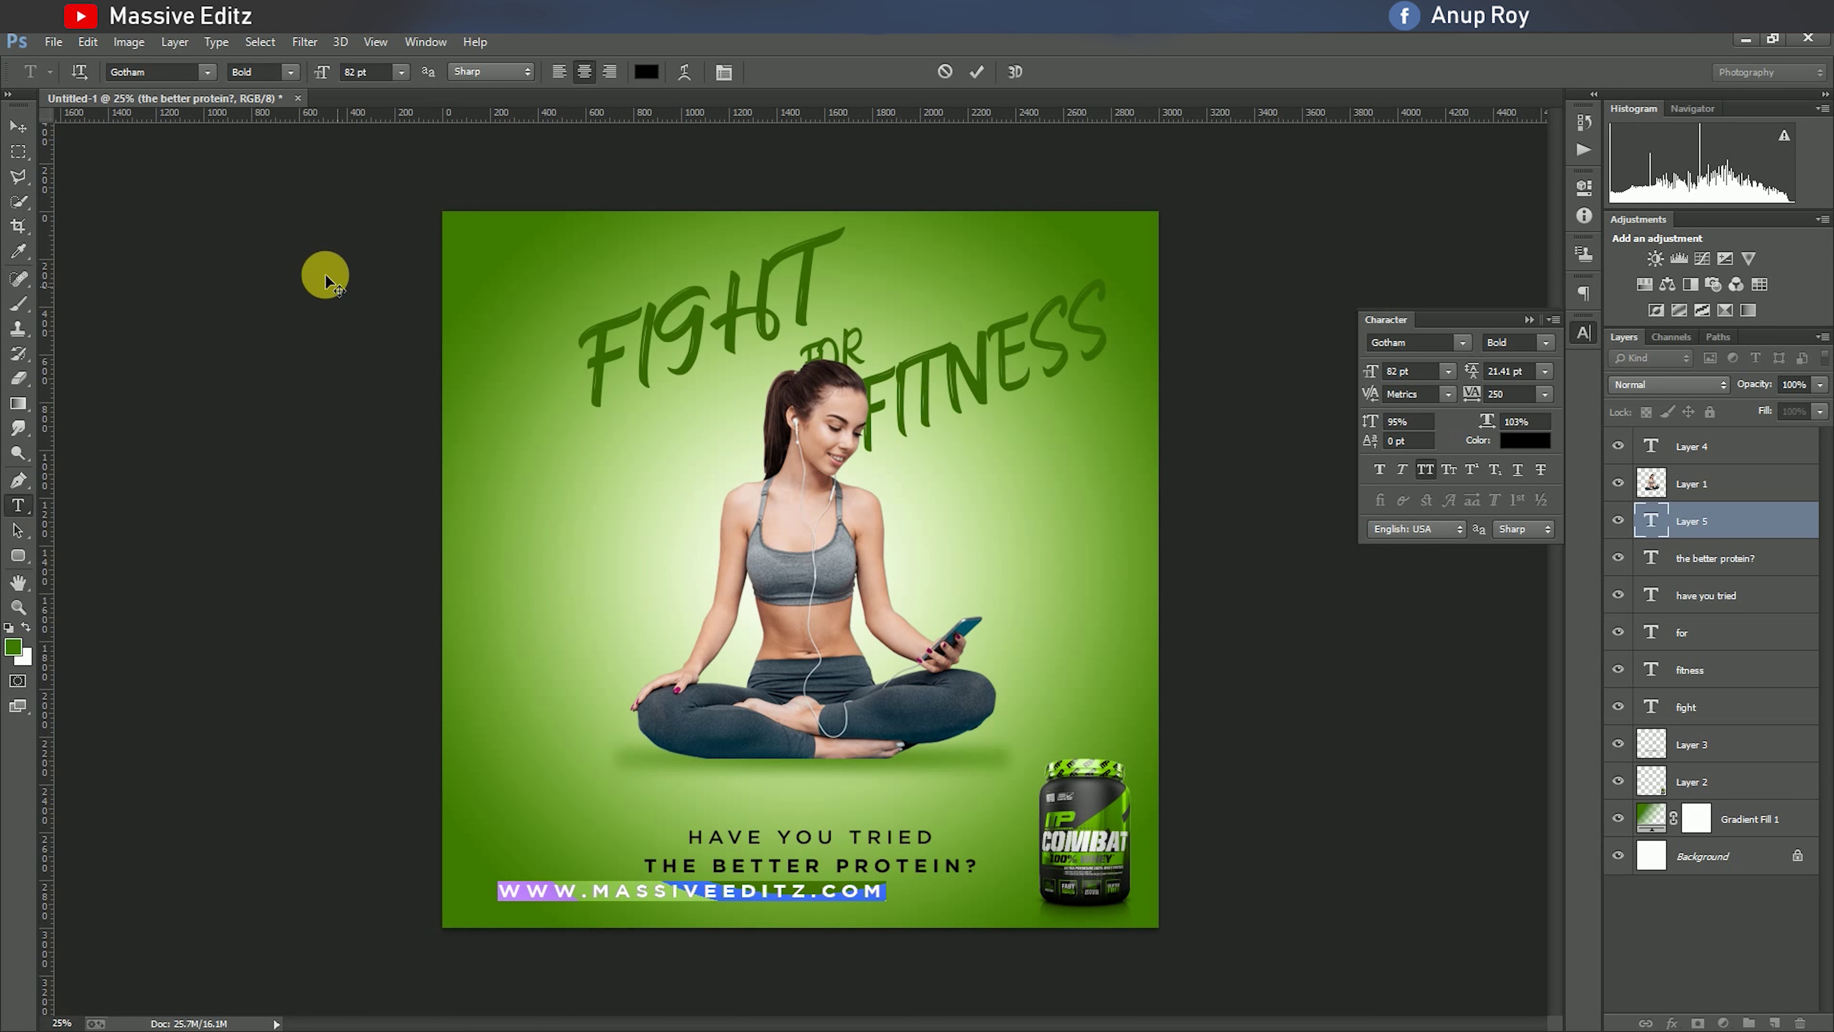
pyautogui.click(287, 72)
pyautogui.click(282, 106)
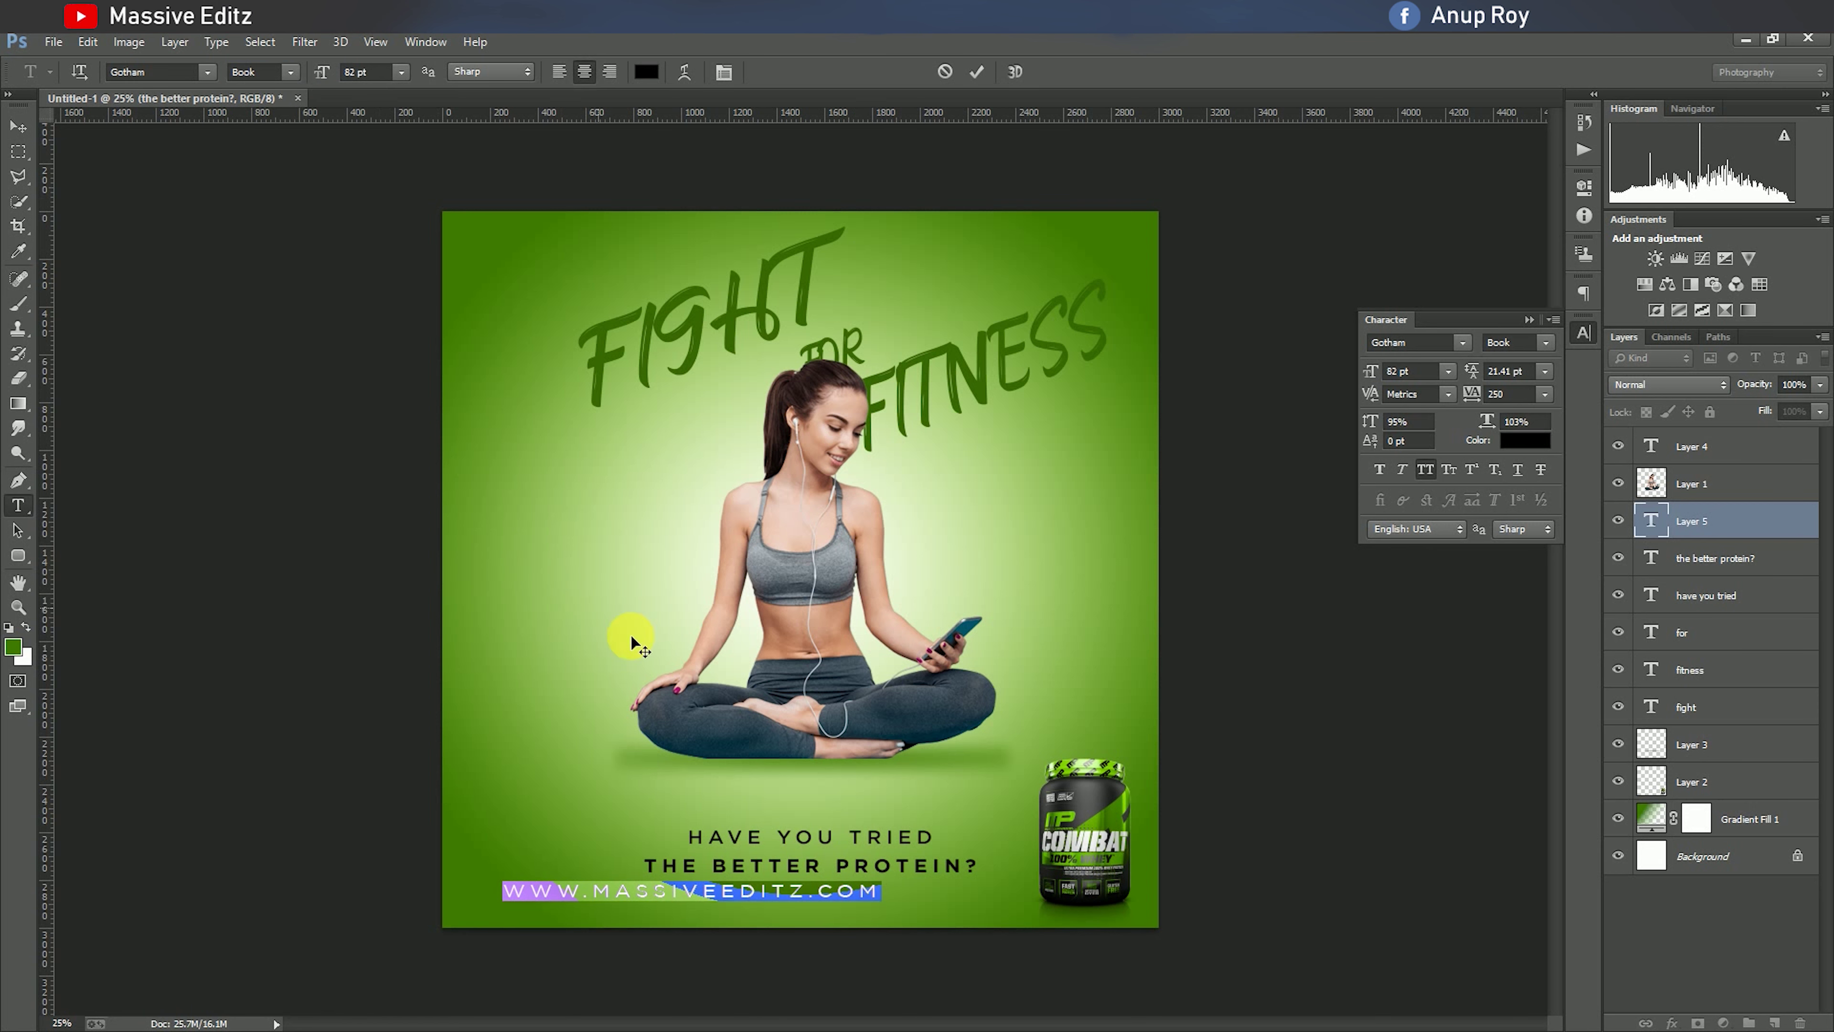
# Set the web address tracking to 350 and centre it under the tagline.
pyautogui.moveTo(1477, 399); pyautogui.dragTo(1339, 377)
pyautogui.moveTo(1479, 399); pyautogui.dragTo(1524, 398)
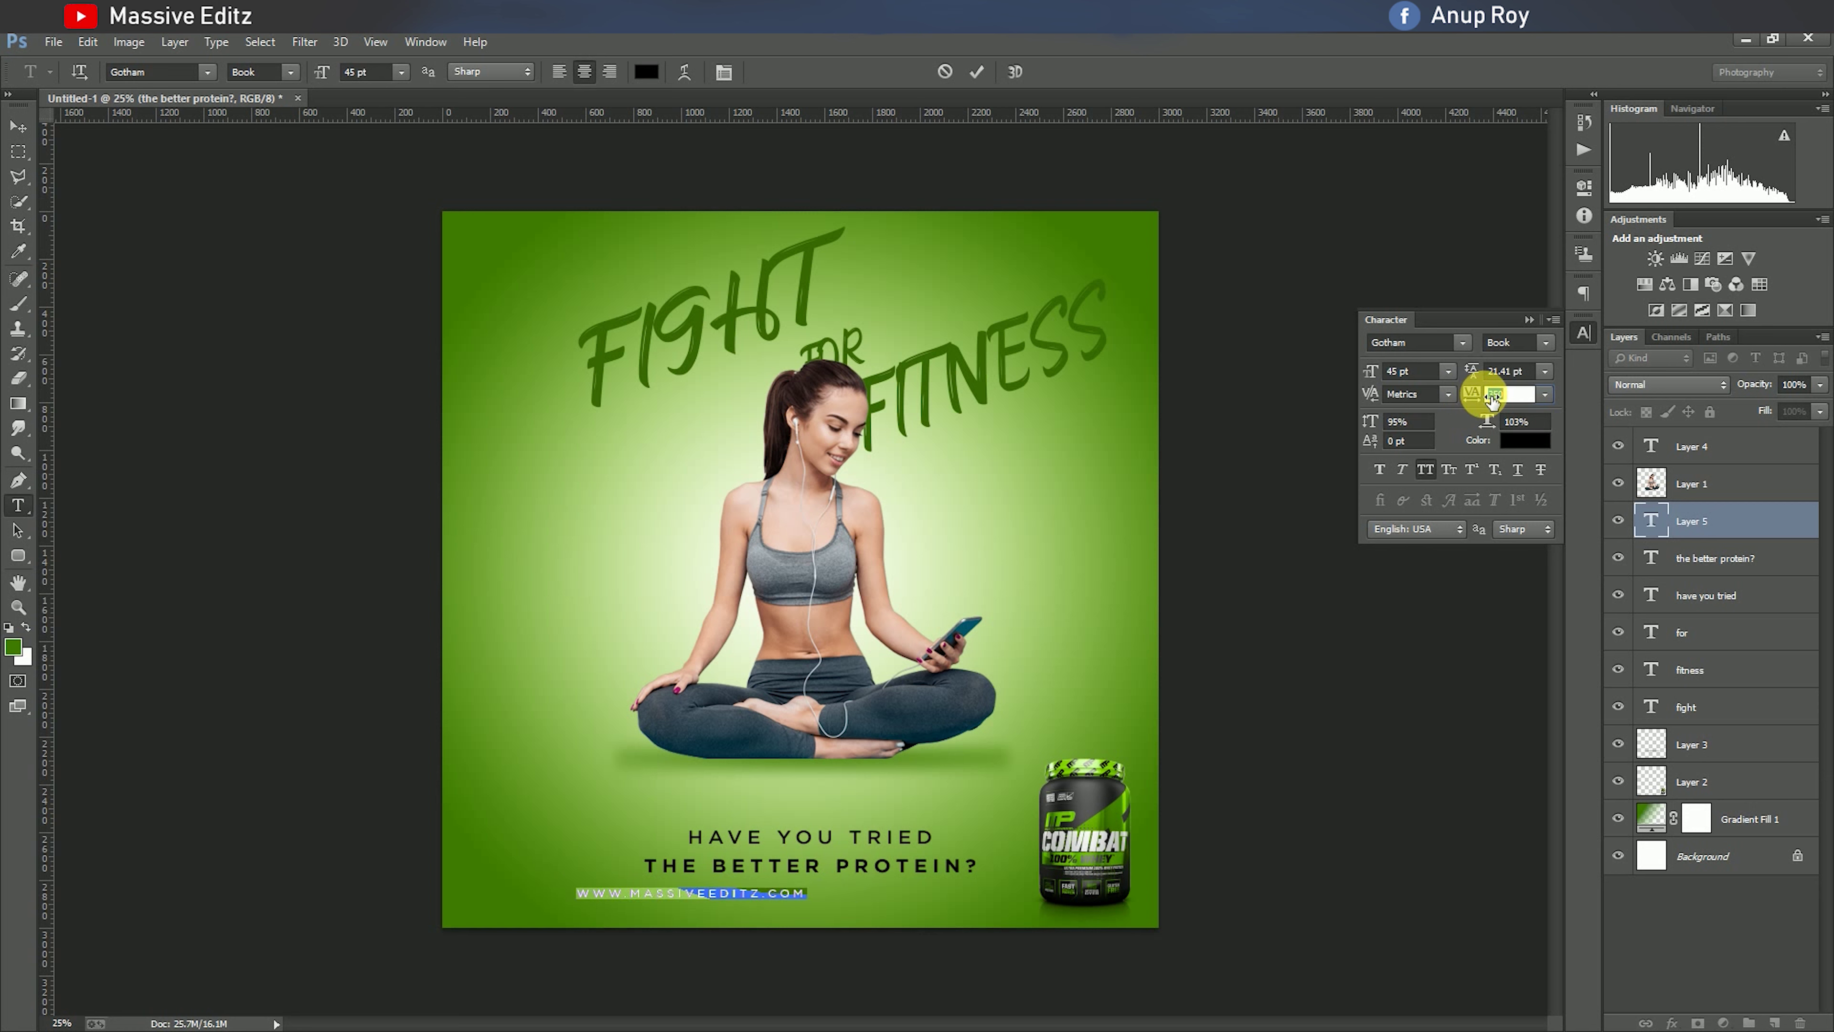
pyautogui.click(977, 71)
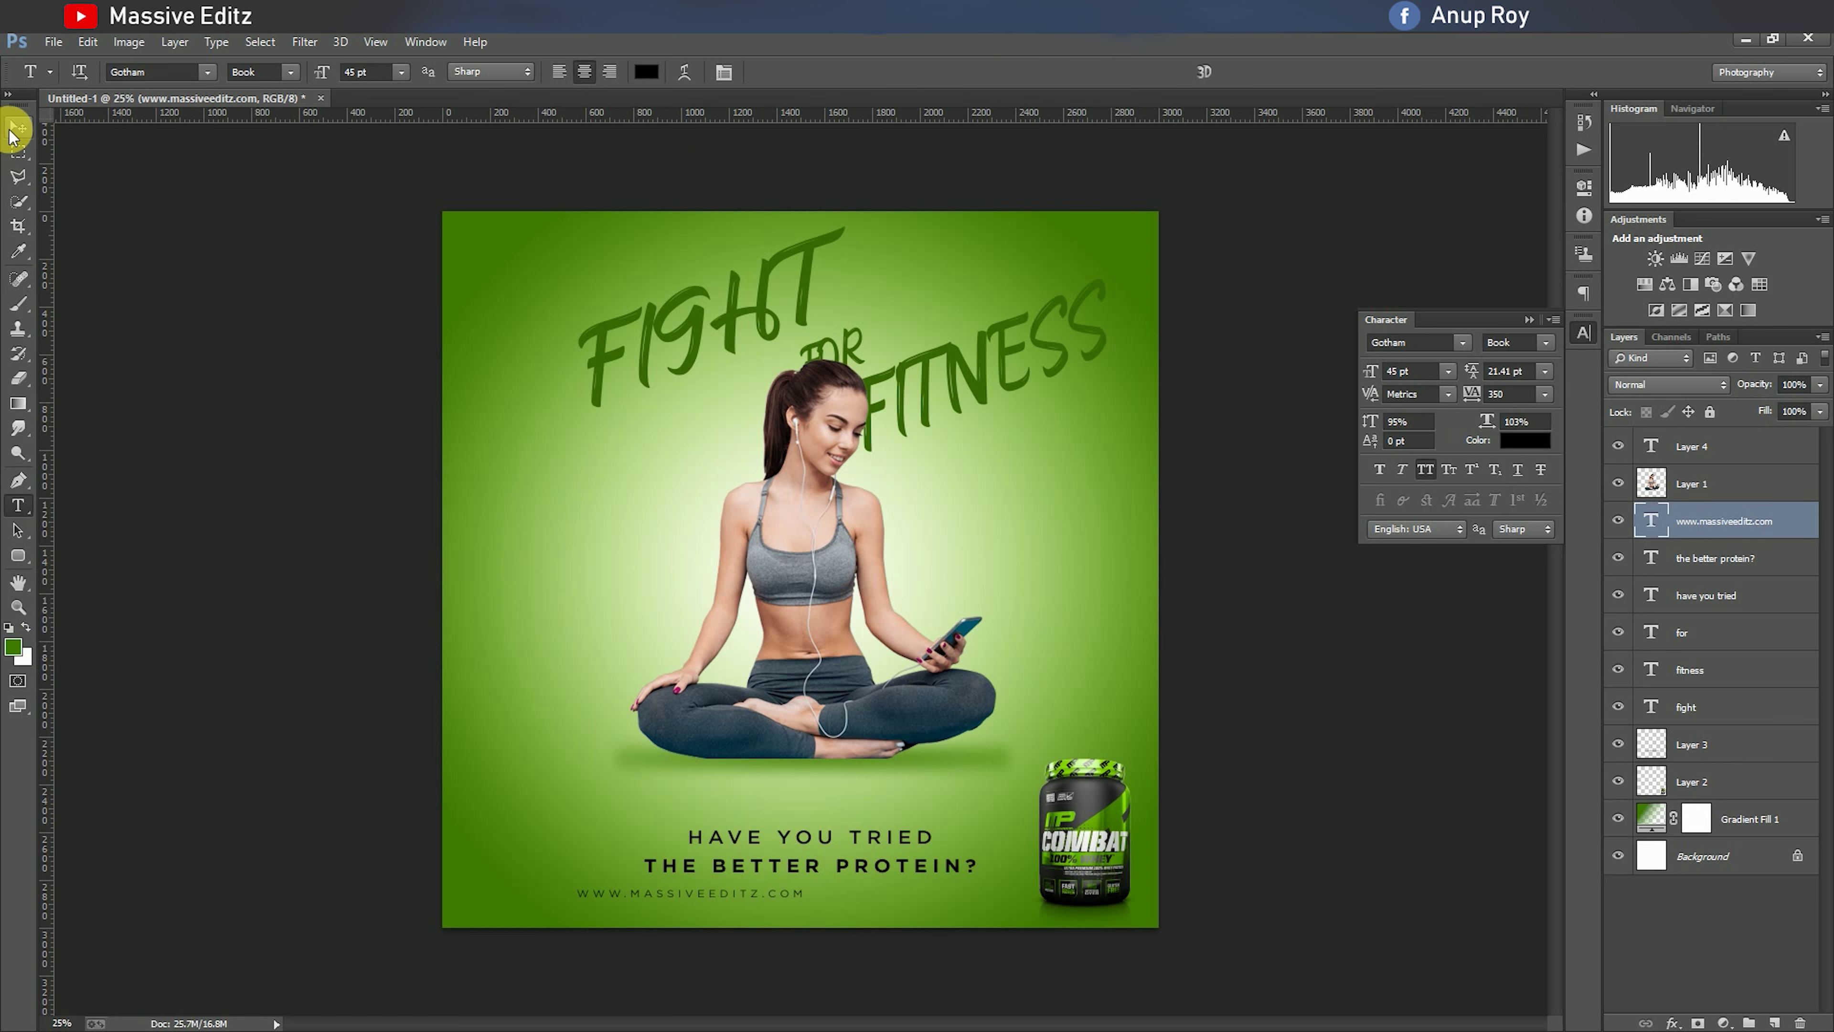
pyautogui.click(18, 126)
pyautogui.moveTo(670, 913); pyautogui.dragTo(793, 910)
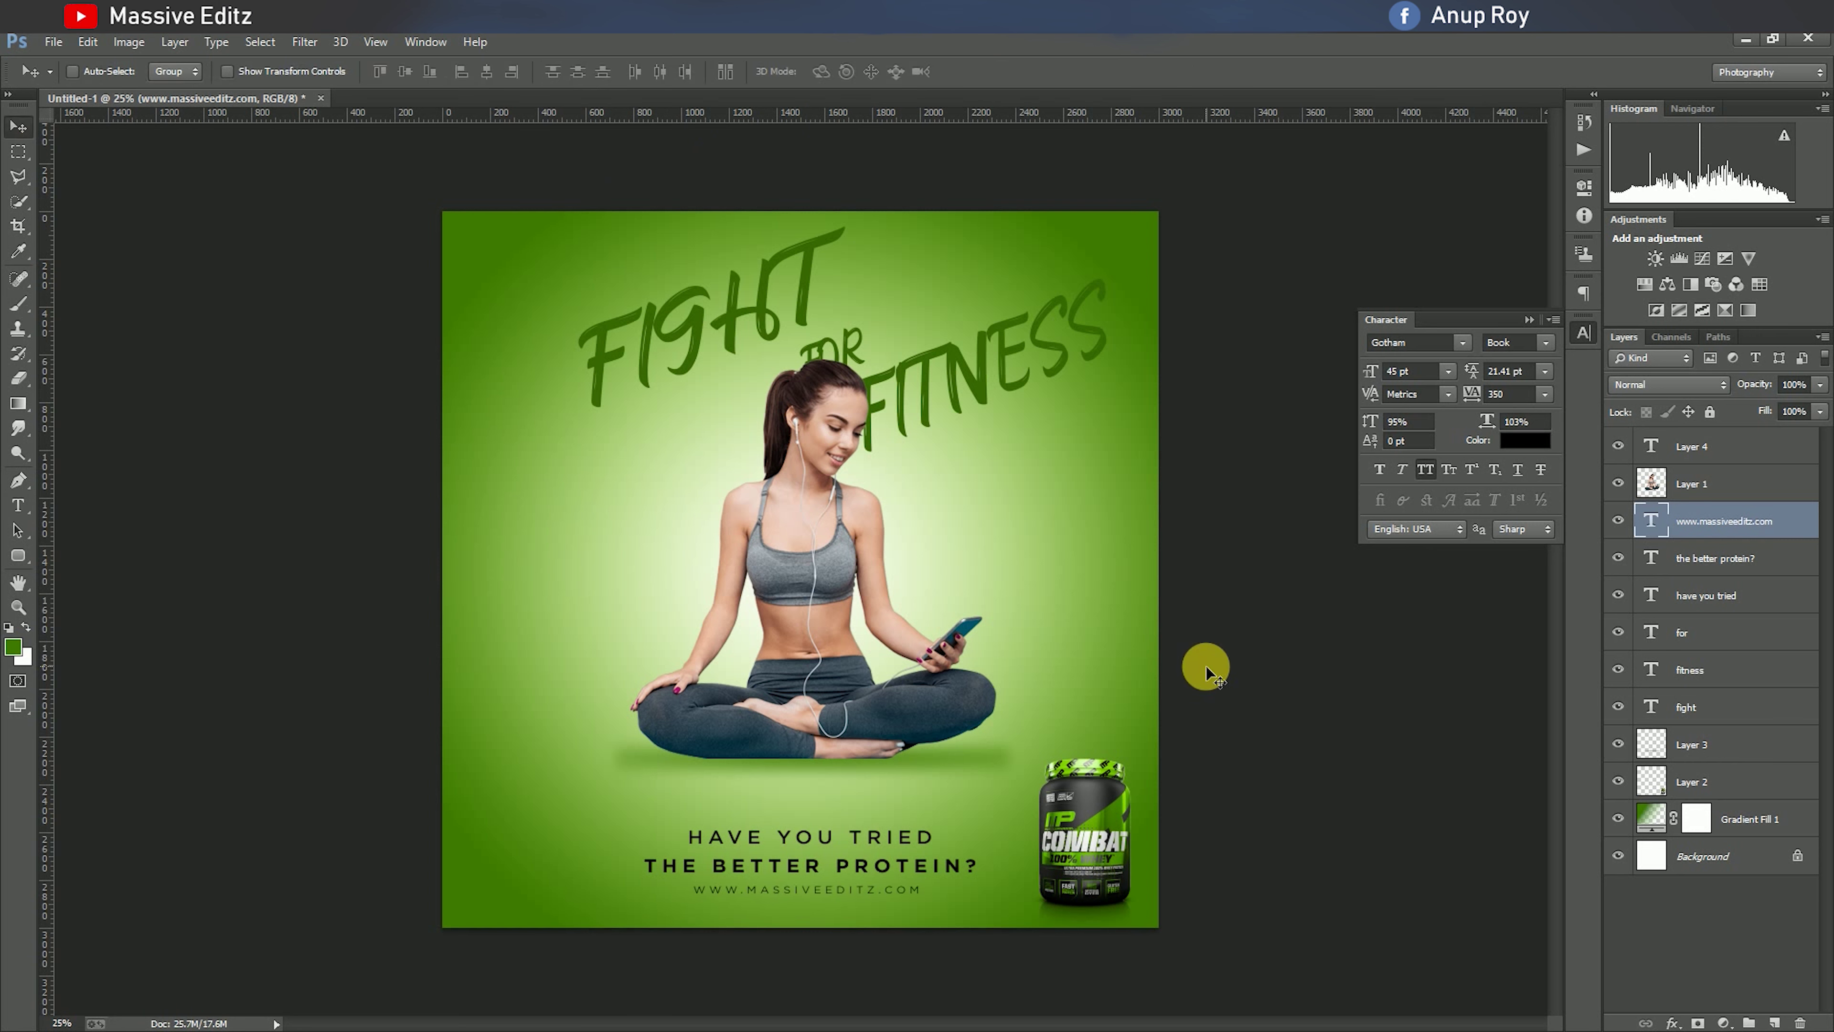
# Move the three tagline and web address lines up together.
pyautogui.click(1529, 318)
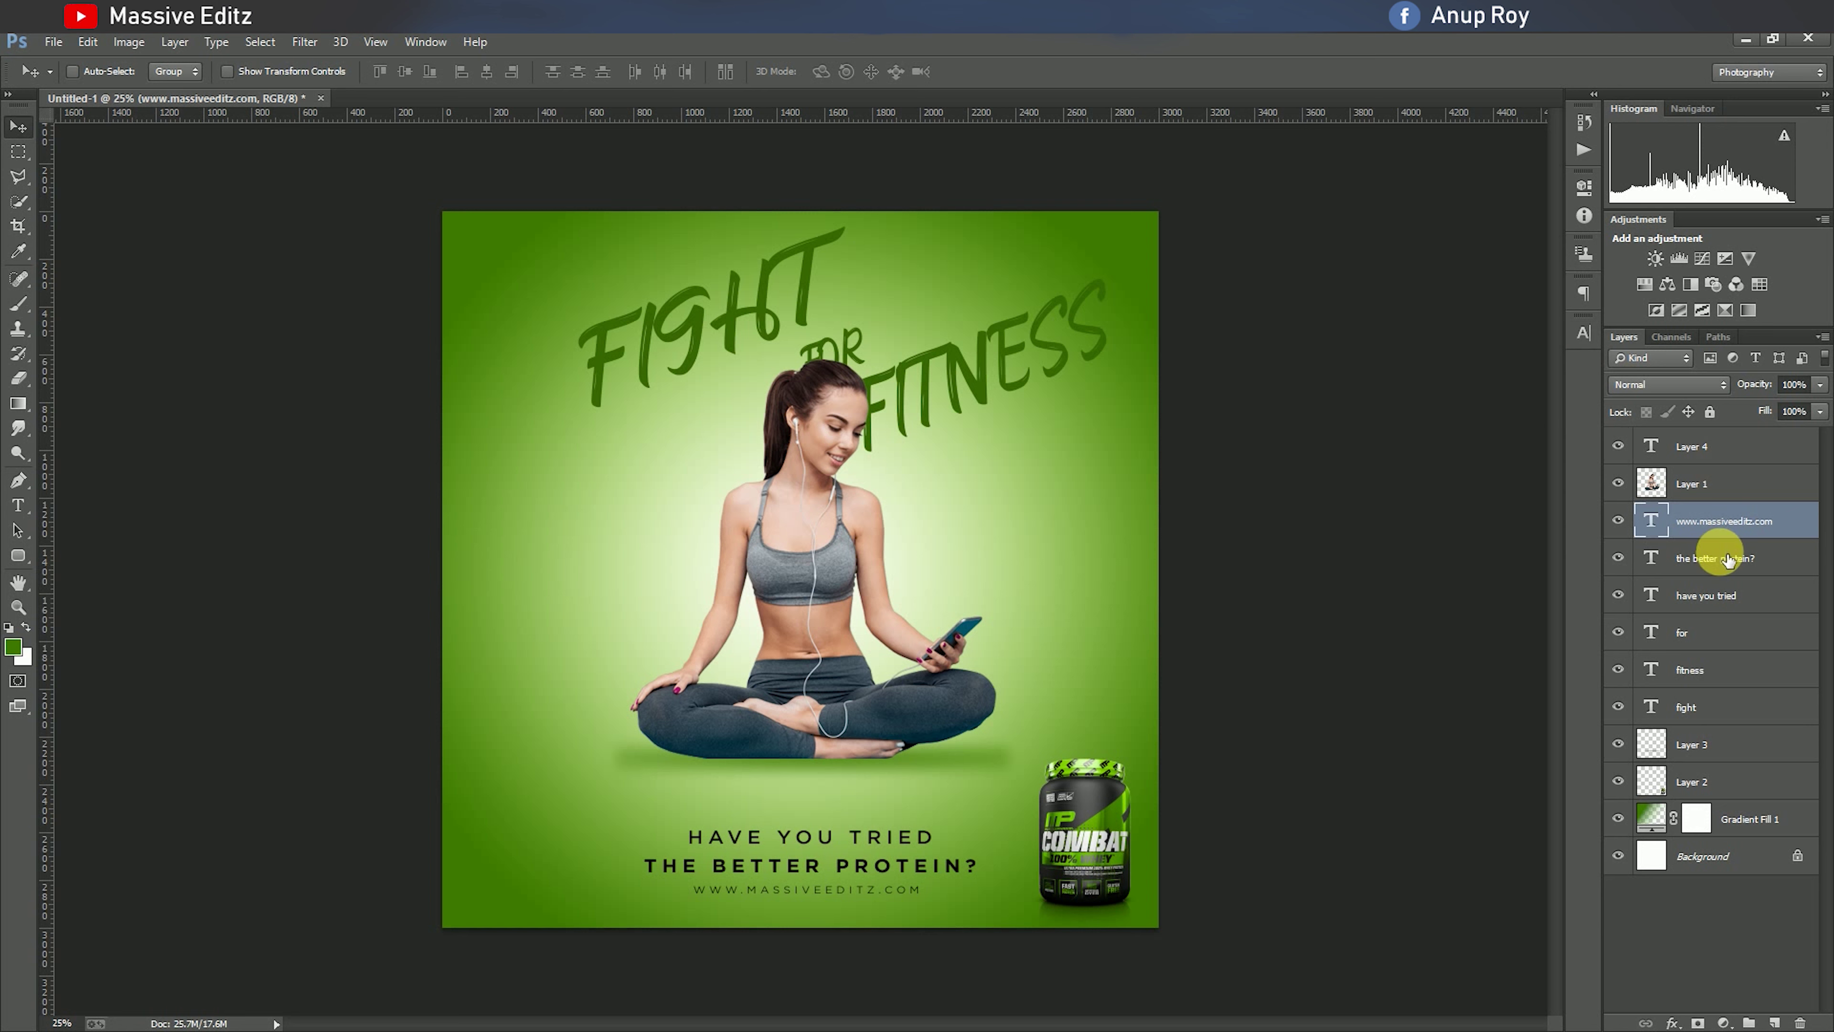
pyautogui.keyDown('shift'); pyautogui.click(1722, 558); pyautogui.keyUp('shift')
pyautogui.keyDown('shift'); pyautogui.click(1737, 596); pyautogui.keyUp('shift')
pyautogui.moveTo(828, 924); pyautogui.dragTo(828, 902)
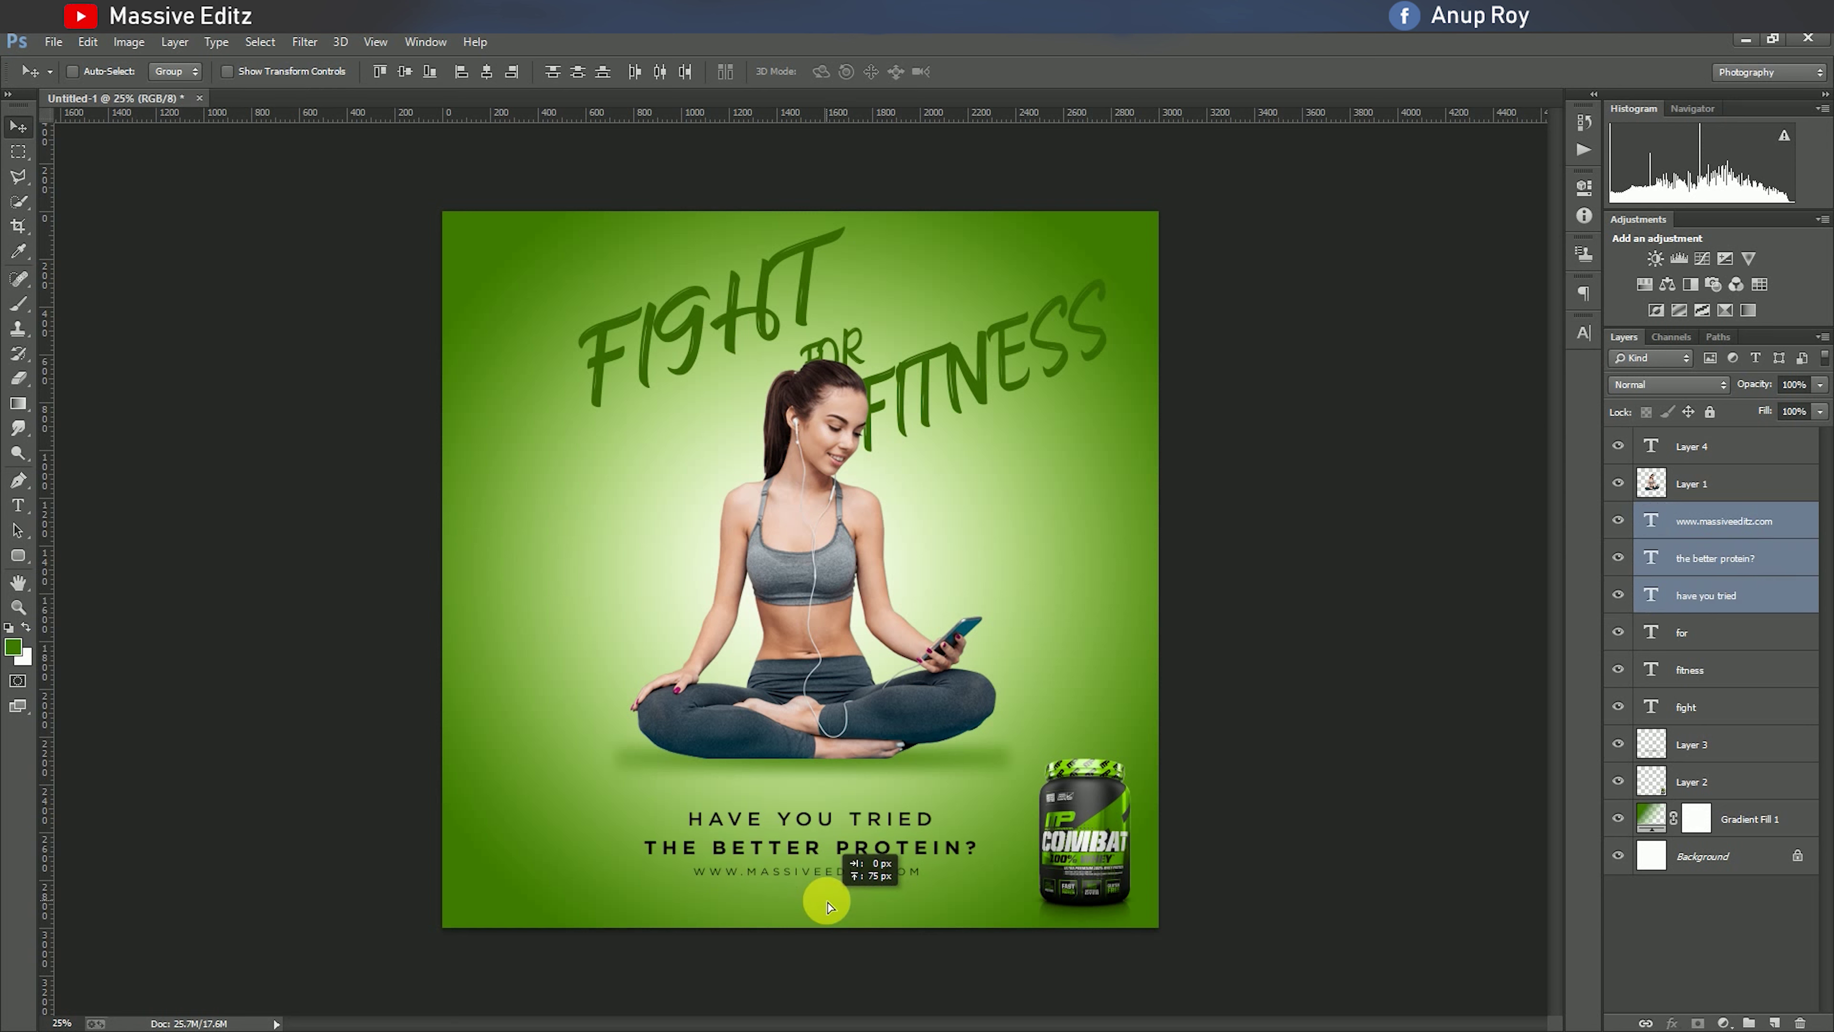
pyautogui.hotkey('shift', 'Down')
pyautogui.hotkey('shift', 'Down')
pyautogui.hotkey('shift', 'Down')
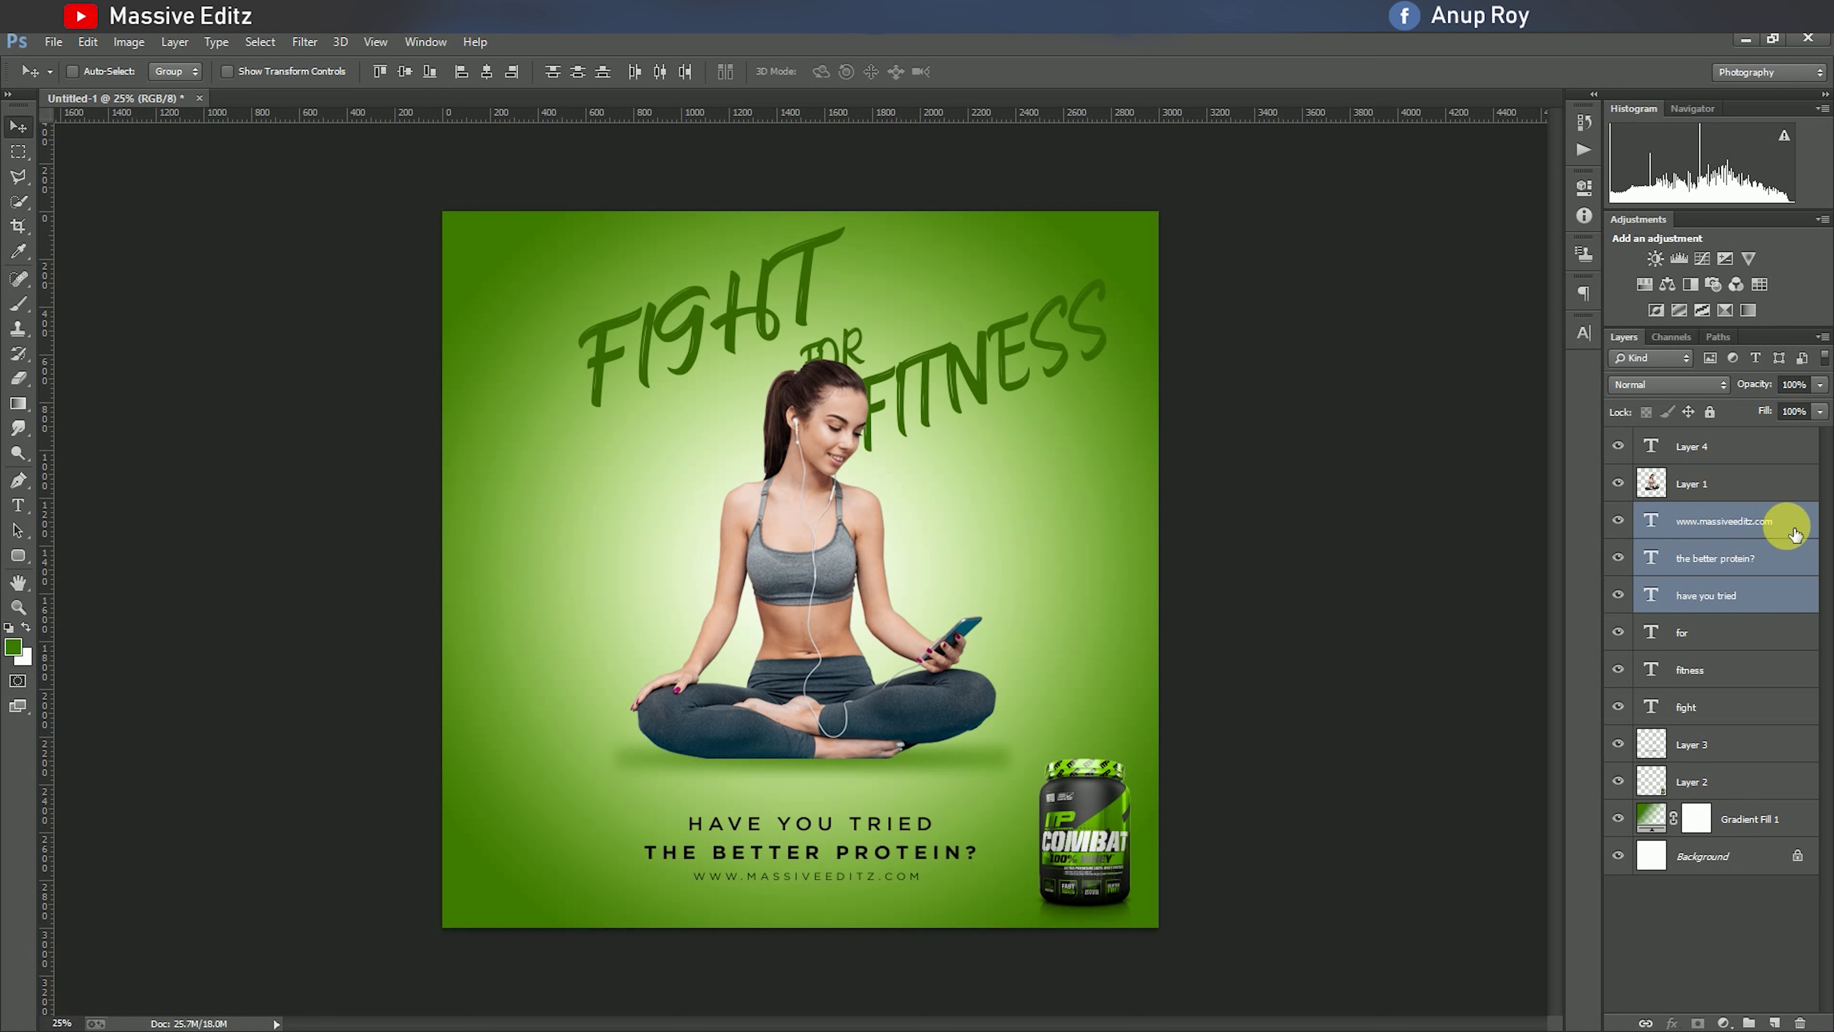
# Move the woman and Layer 3 slightly down.
pyautogui.click(1718, 484)
pyautogui.moveTo(822, 622); pyautogui.dragTo(829, 626)
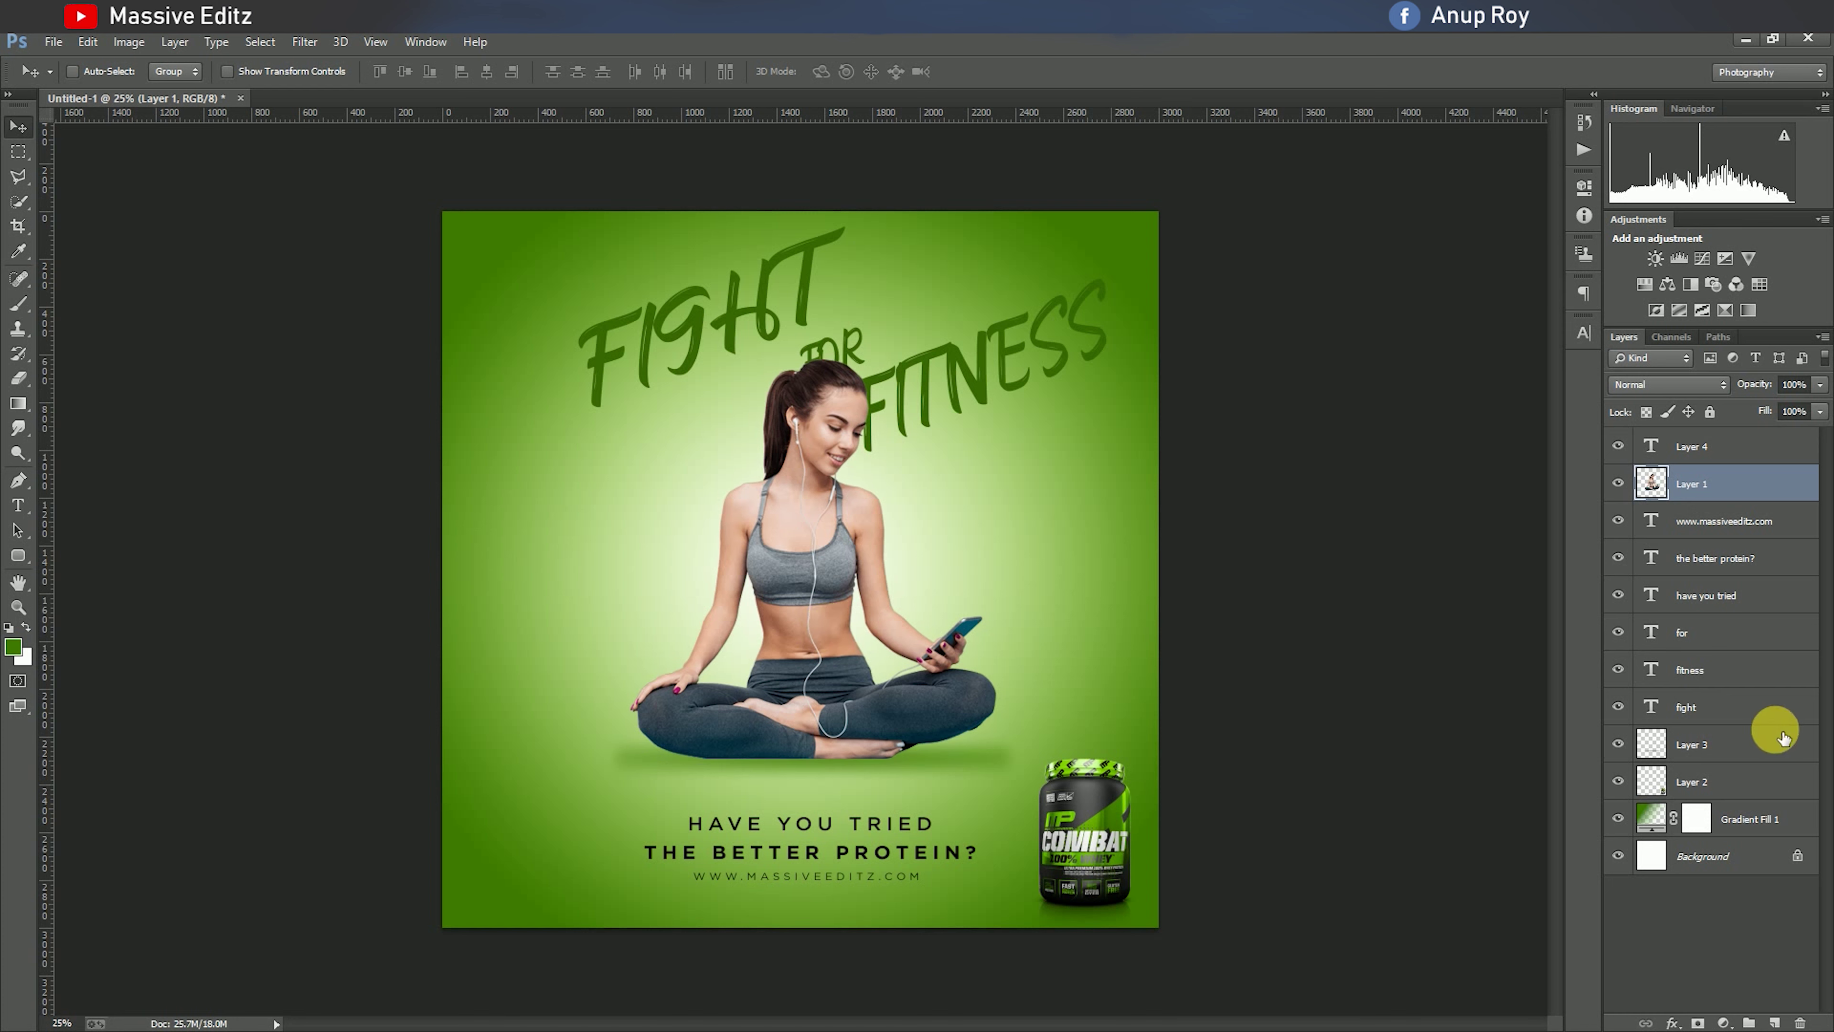
pyautogui.keyDown('ctrl'); pyautogui.click(1705, 745); pyautogui.keyUp('ctrl')
pyautogui.moveTo(828, 639); pyautogui.dragTo(827, 649)
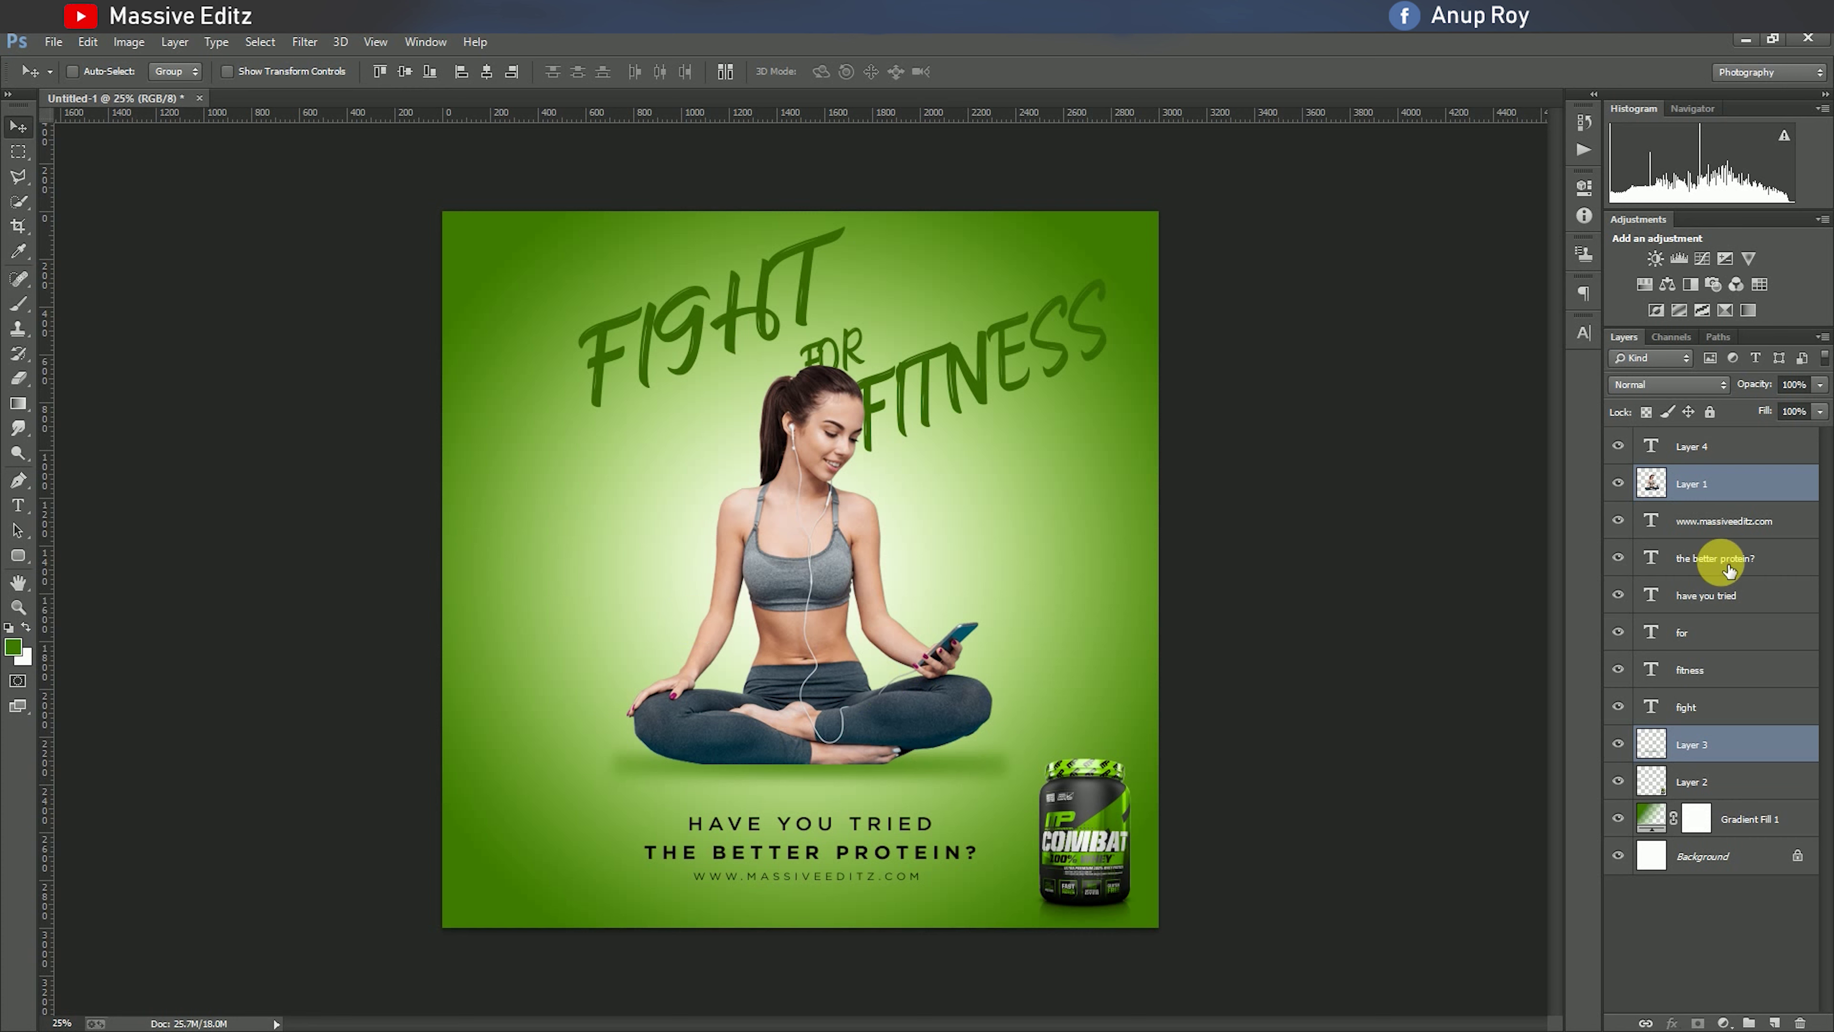
# Move the FIGHT, FOR and FITNESS title layers down.
pyautogui.click(1719, 671)
pyautogui.keyDown('ctrl'); pyautogui.click(1719, 639); pyautogui.keyUp('ctrl')
pyautogui.keyDown('ctrl'); pyautogui.click(1712, 706); pyautogui.keyUp('ctrl')
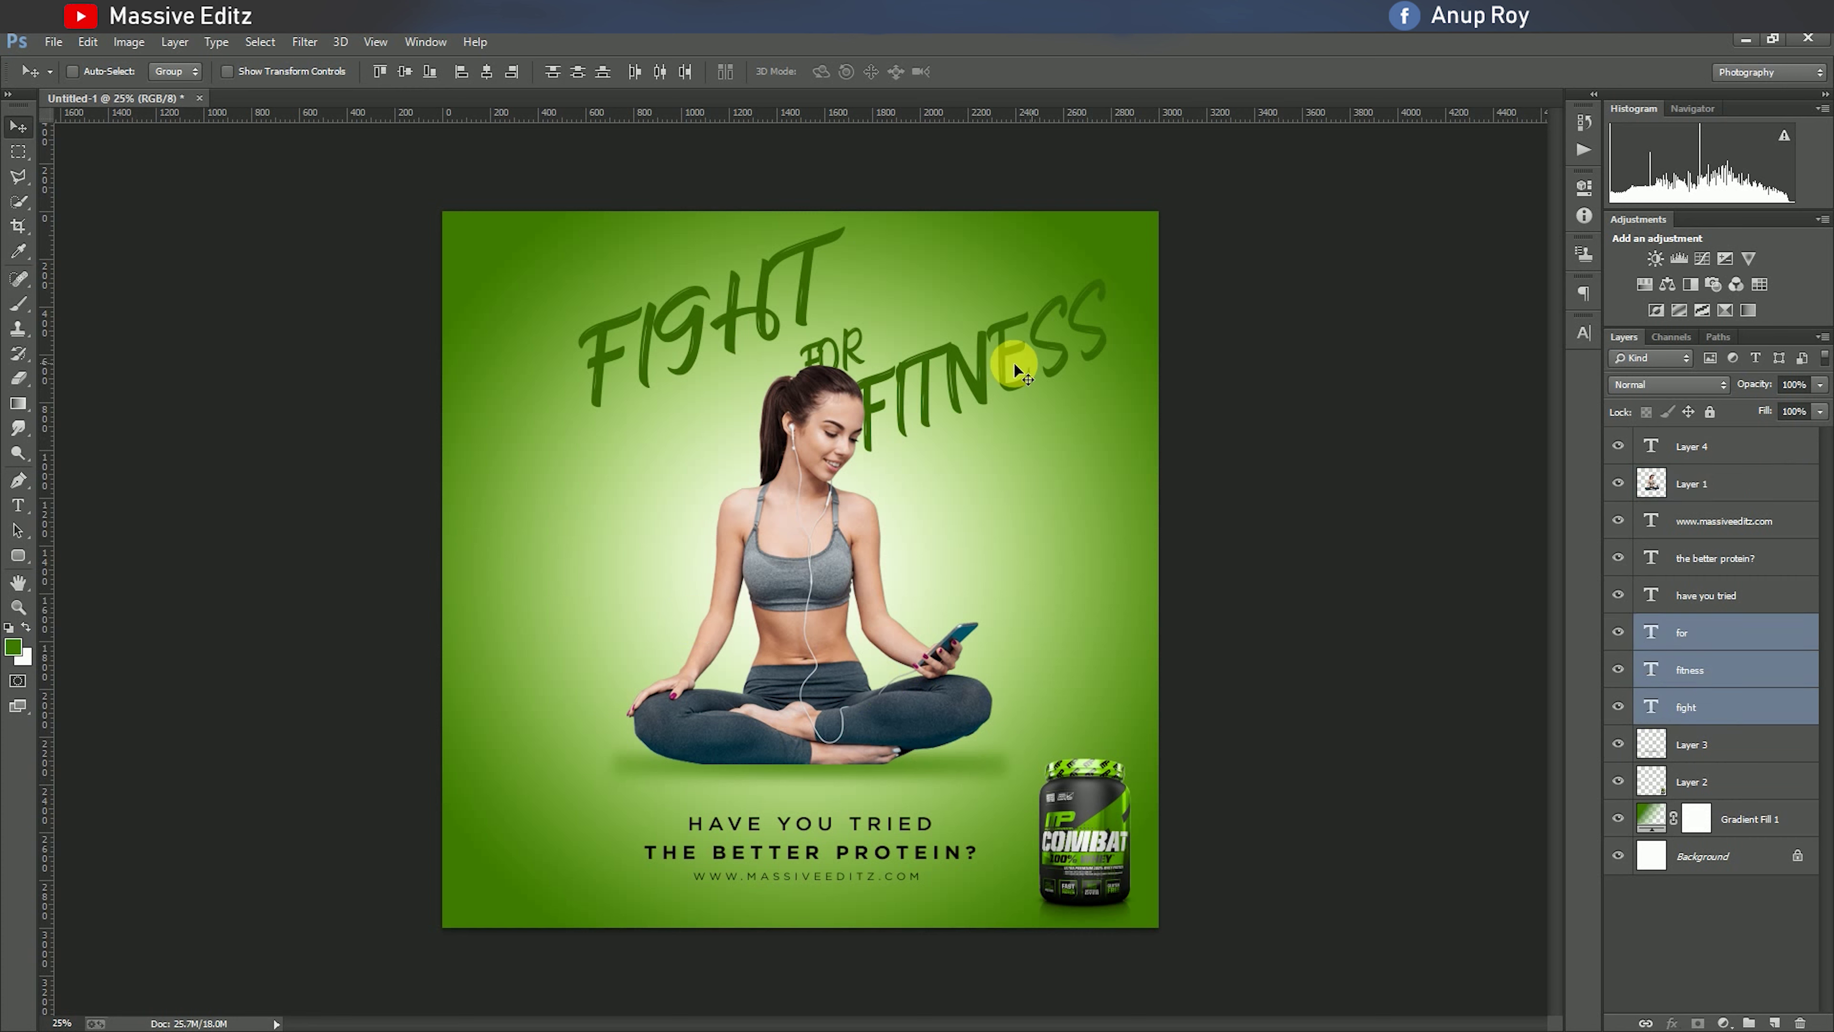
pyautogui.moveTo(1012, 366); pyautogui.dragTo(1009, 380)
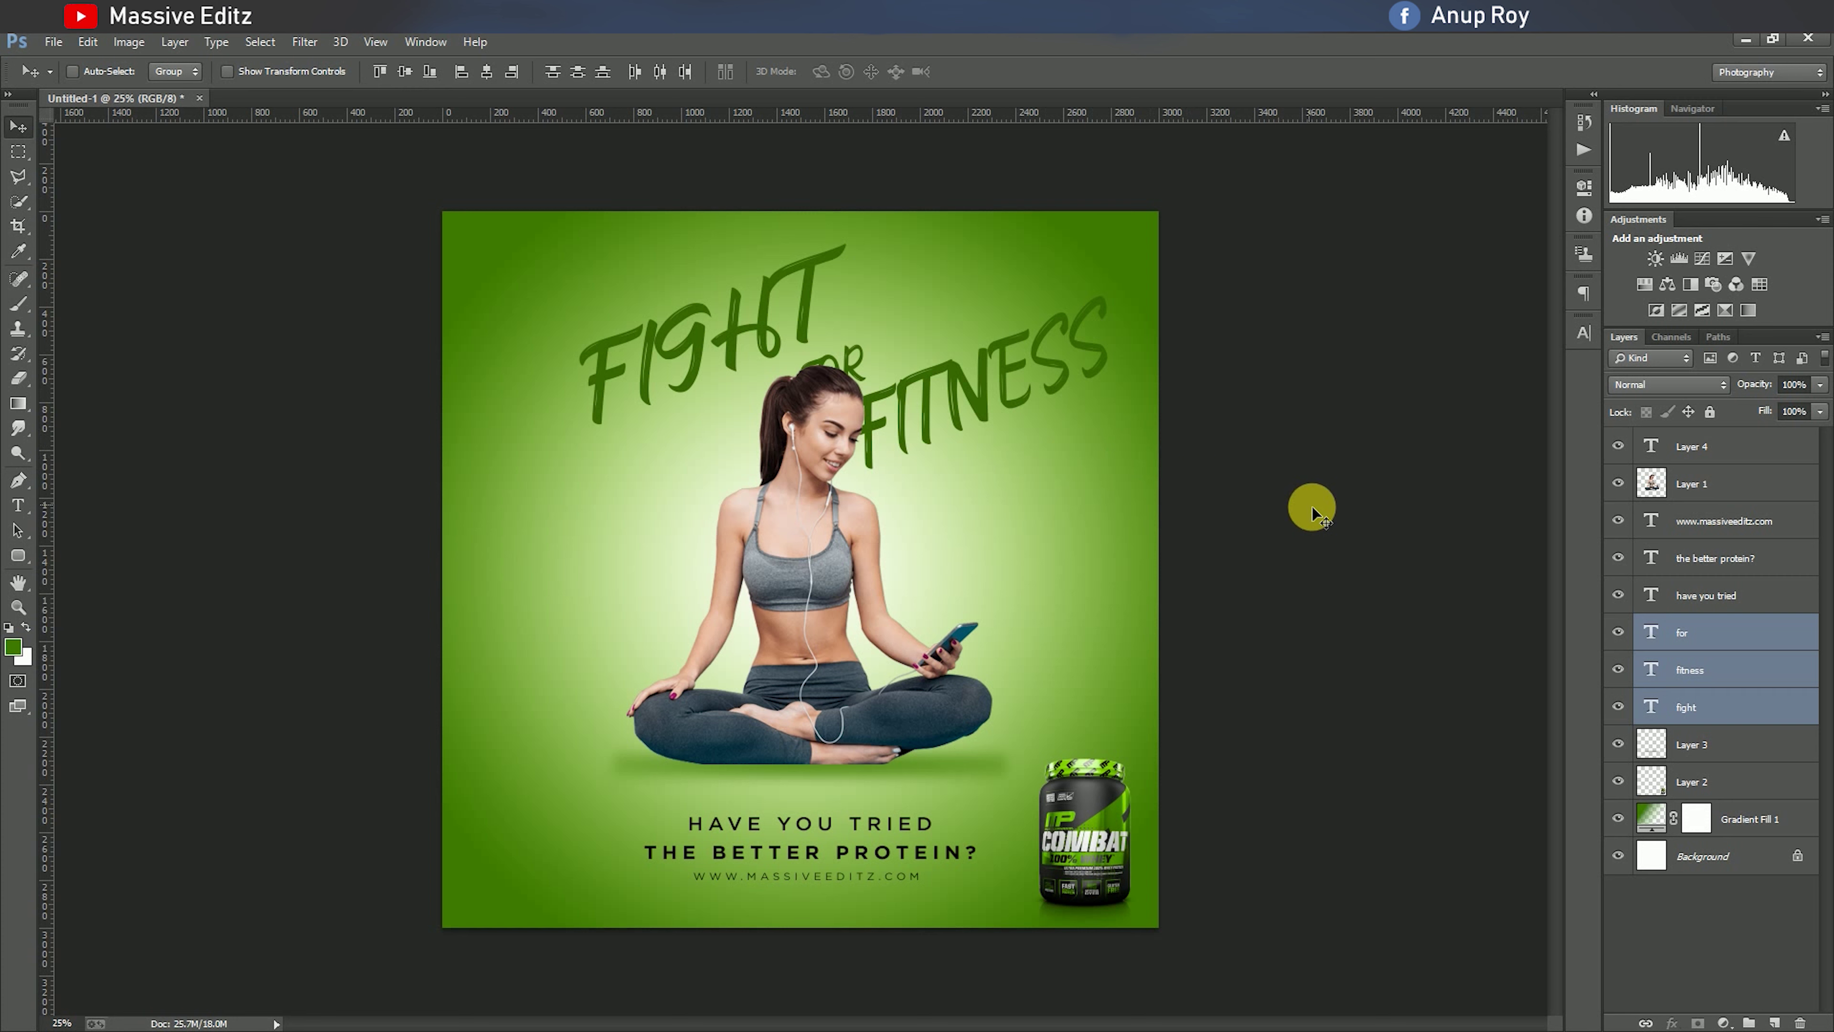
# Shift the COMBAT protein jar left, then nudge it down twice.
pyautogui.click(1712, 777)
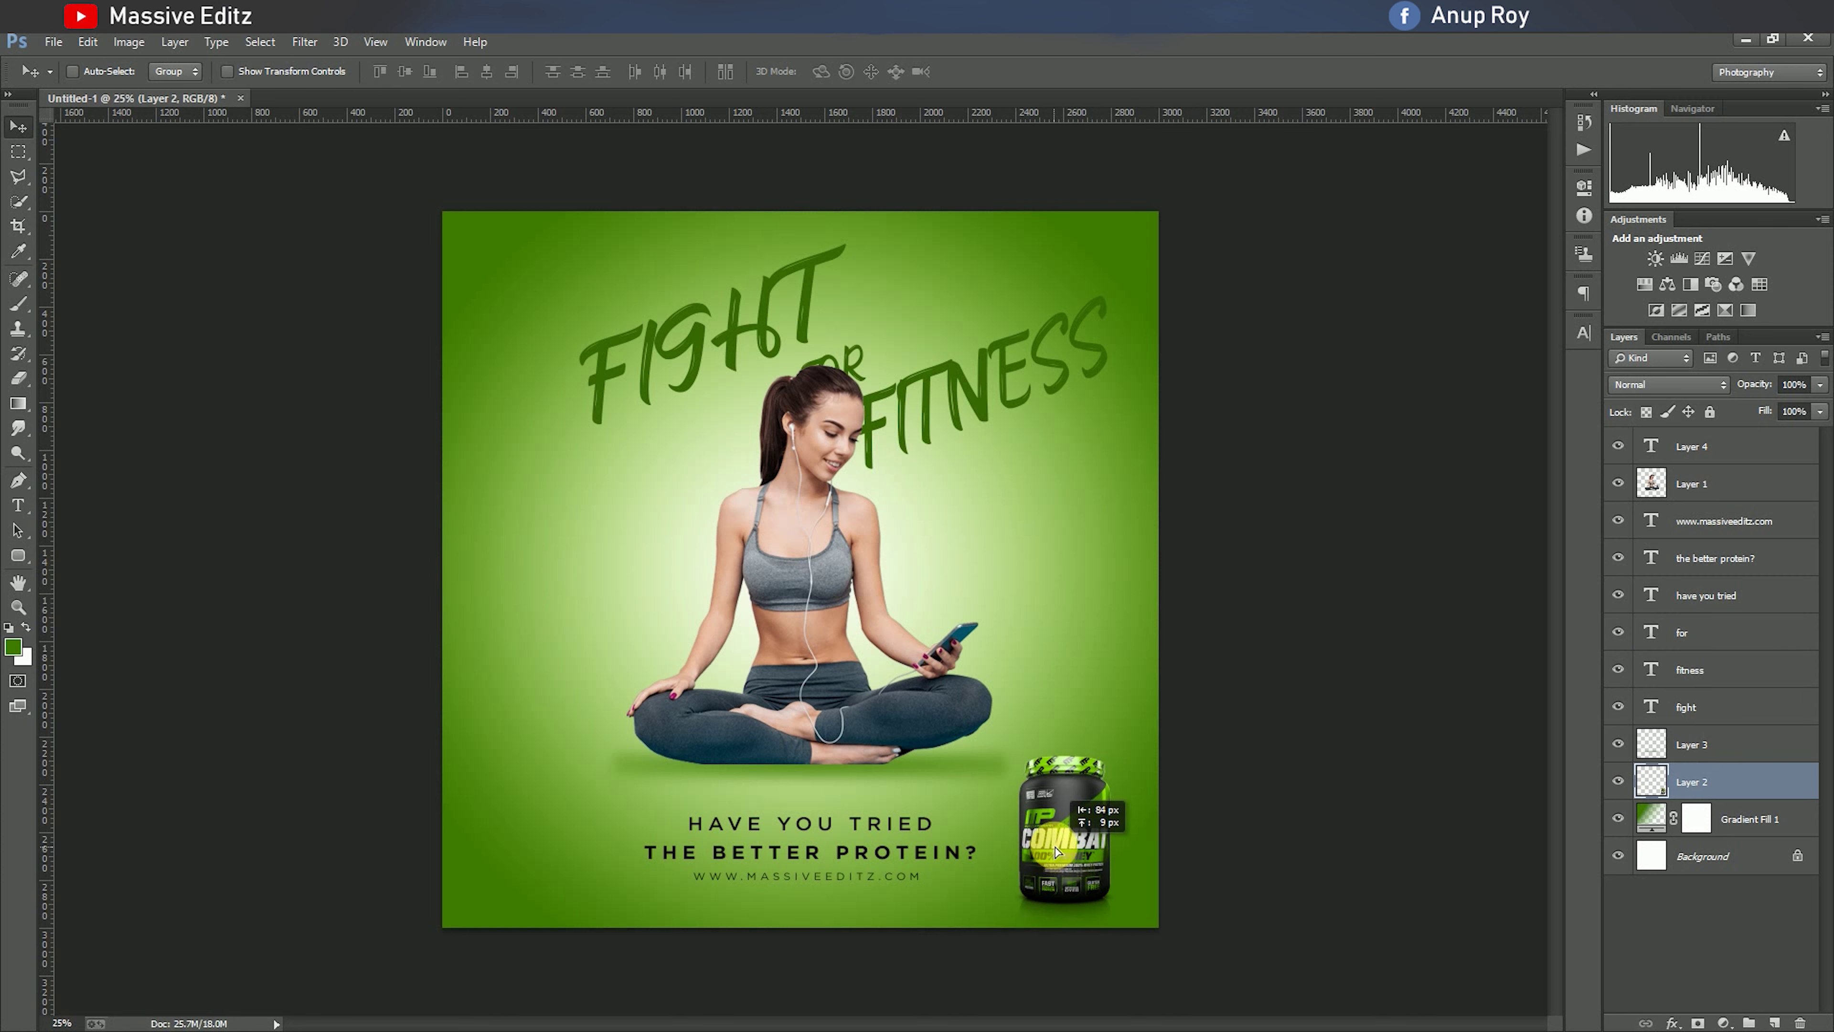
pyautogui.moveTo(1076, 860); pyautogui.dragTo(1058, 846)
pyautogui.hotkey('shift', 'Down')
pyautogui.hotkey('shift', 'Down')
pyautogui.hotkey('shift', 'Down')
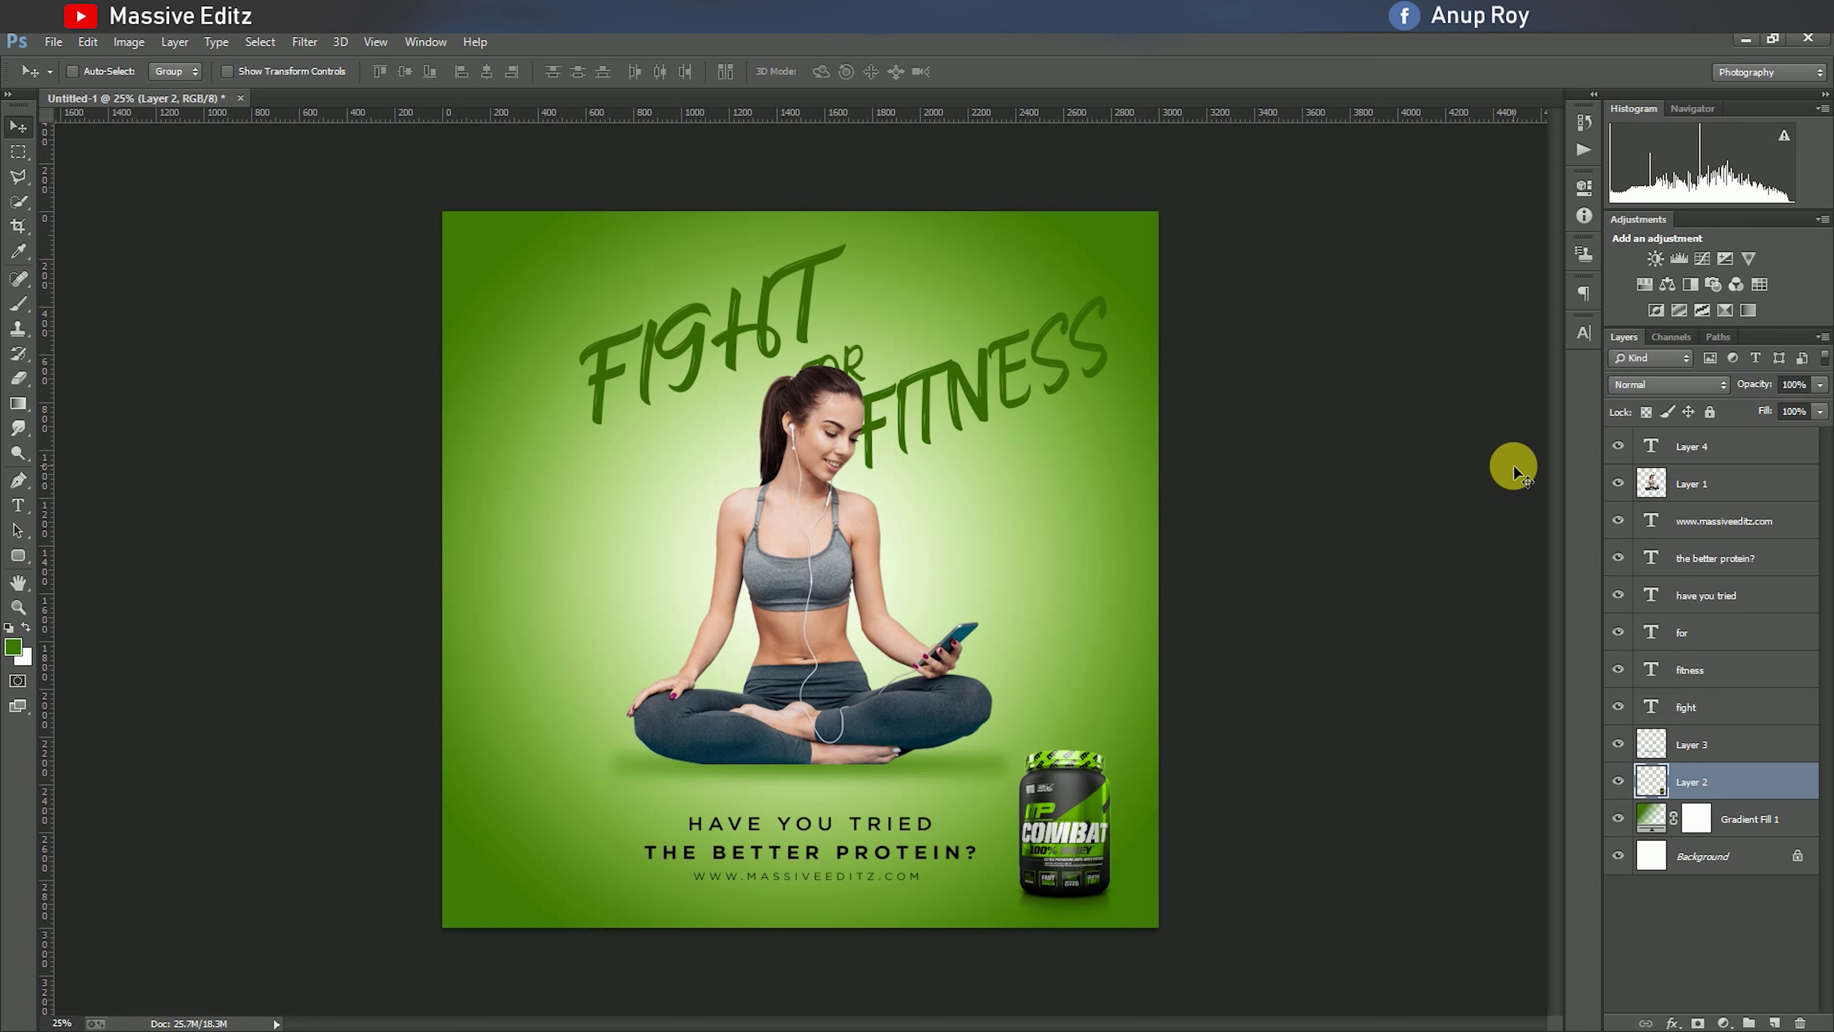
pyautogui.hotkey('shift', 'Down')
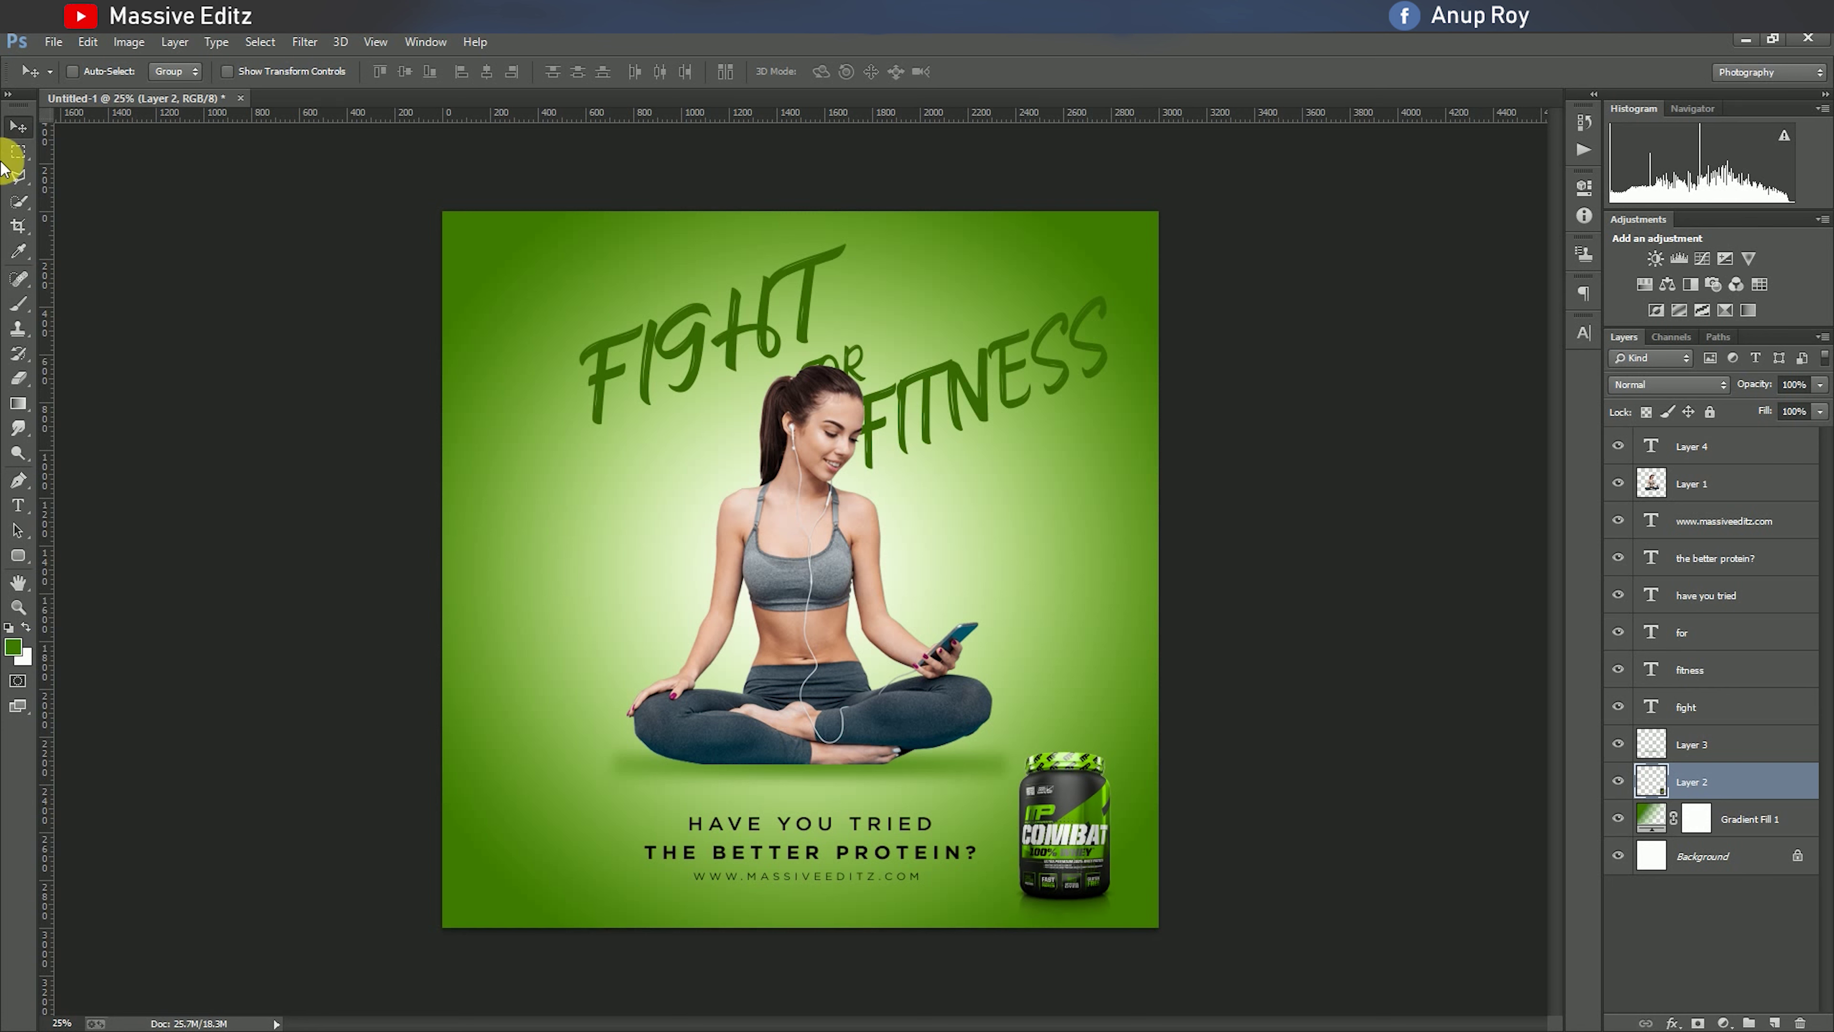
# Paint a green tint on a new Layer 5 above Layer 4.
pyautogui.click(18, 301)
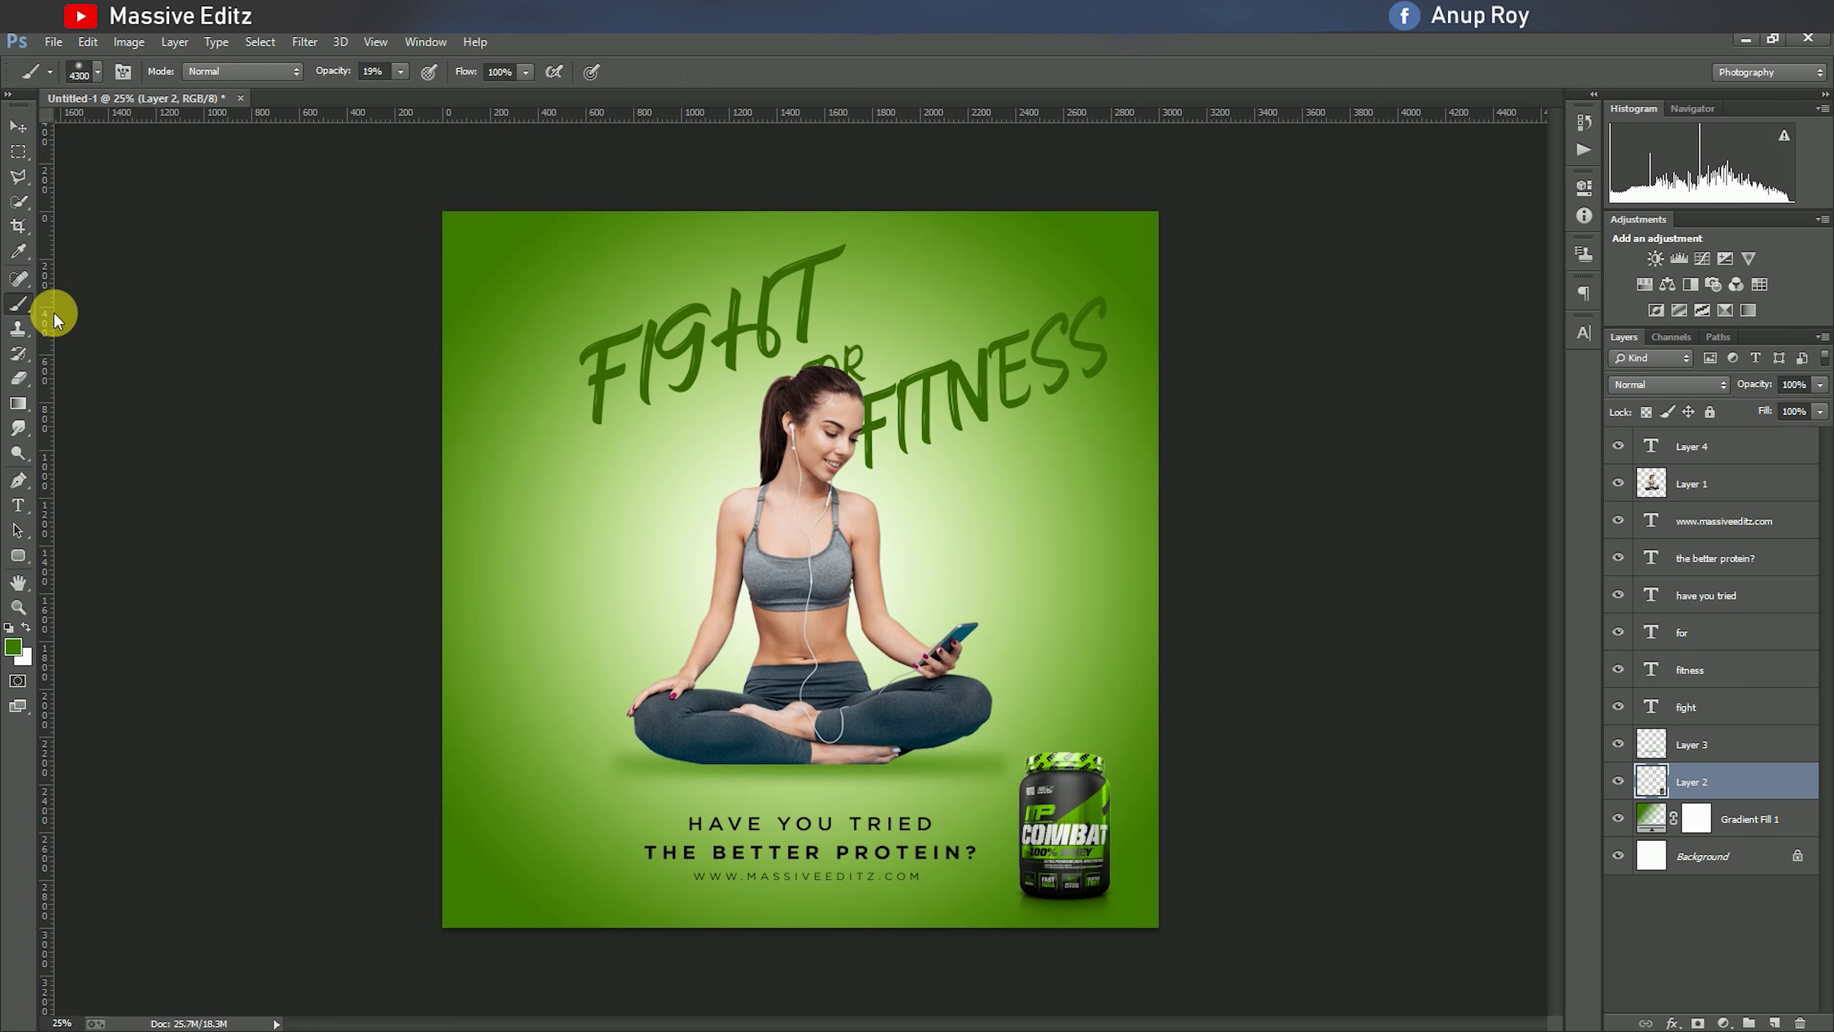
pyautogui.click(1722, 456)
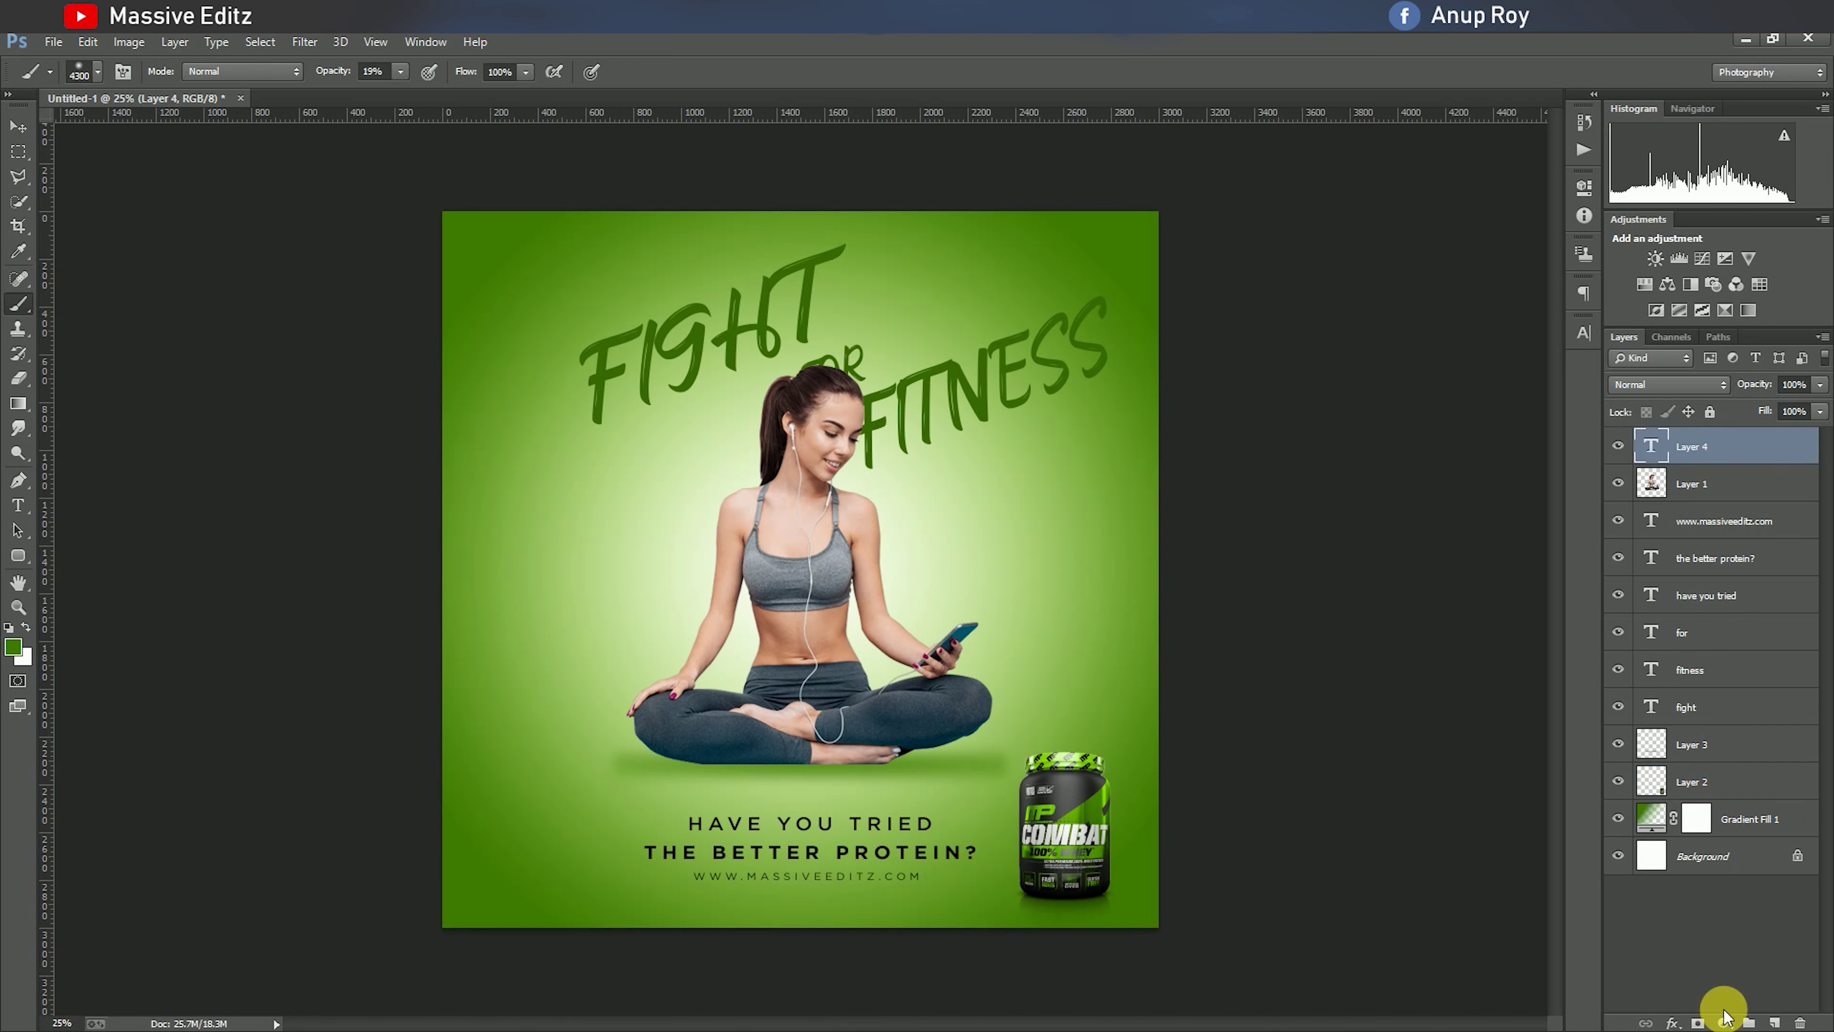
pyautogui.click(1775, 1023)
pyautogui.click(798, 547)
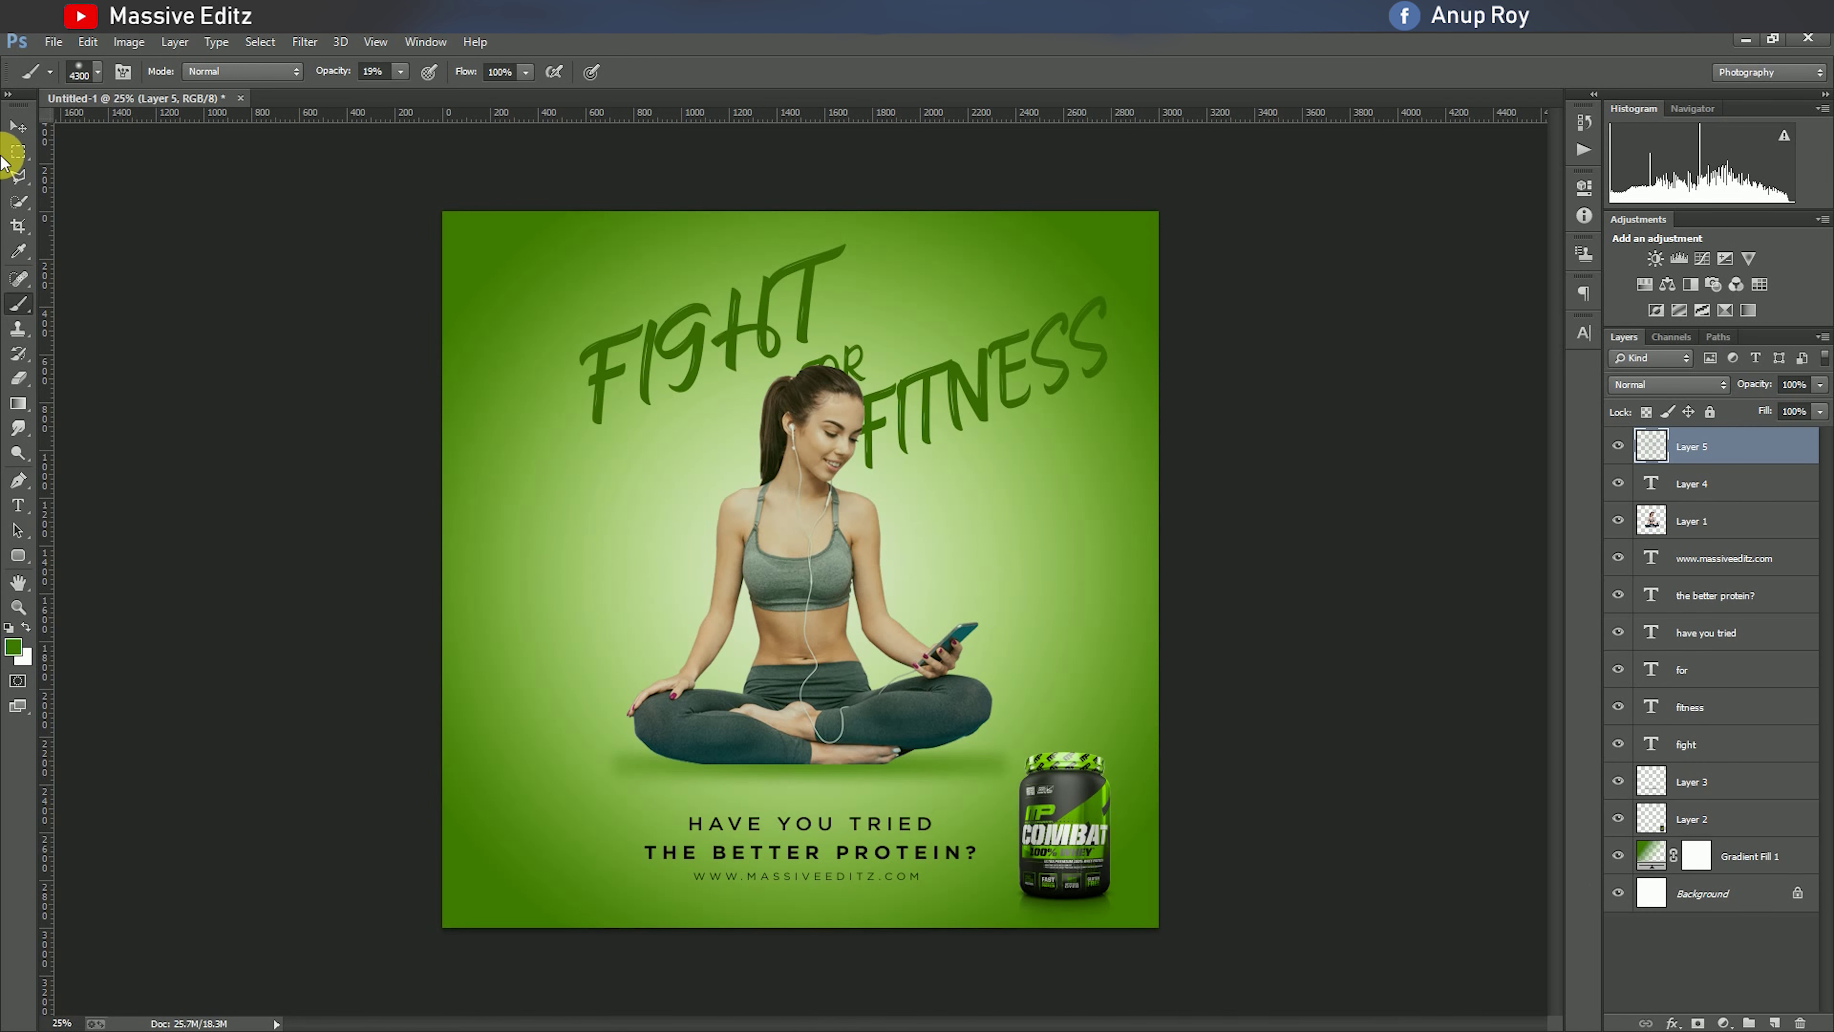
# Set Layer 5 blend mode to Lighten after briefly trying Screen.
pyautogui.click(18, 127)
pyautogui.click(1625, 385)
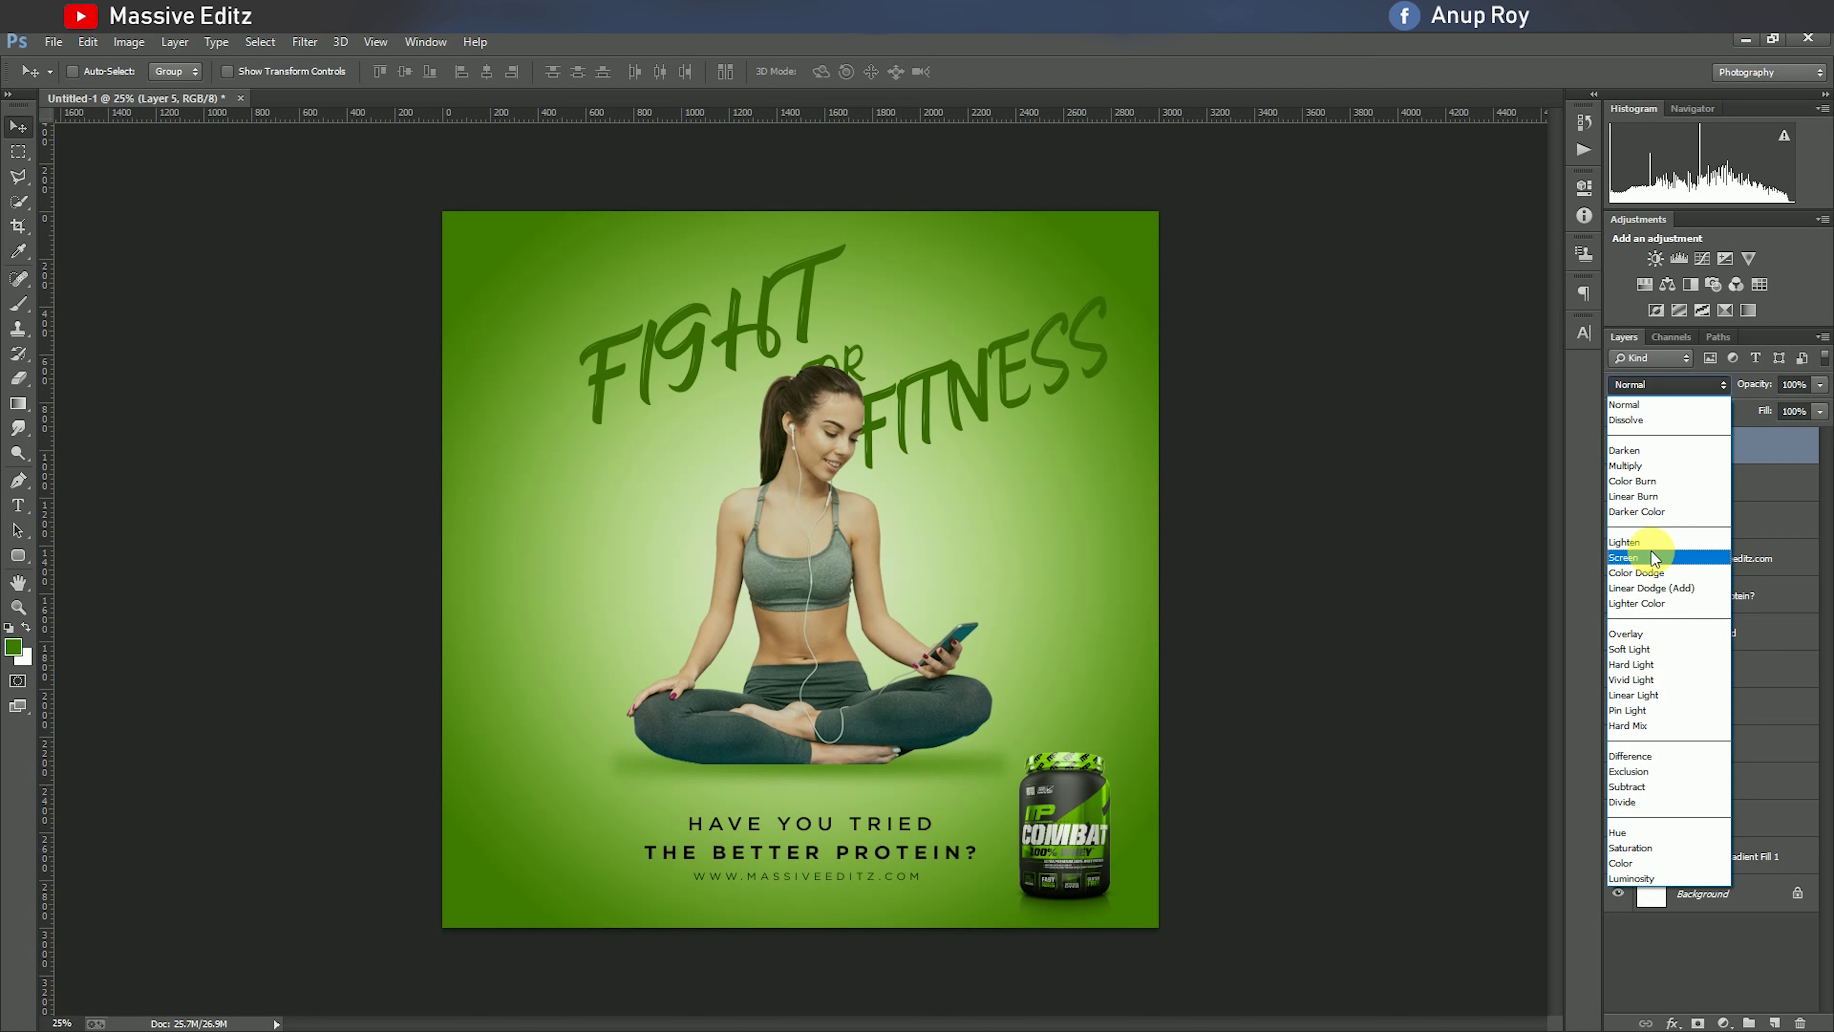
pyautogui.click(1652, 548)
pyautogui.click(1642, 385)
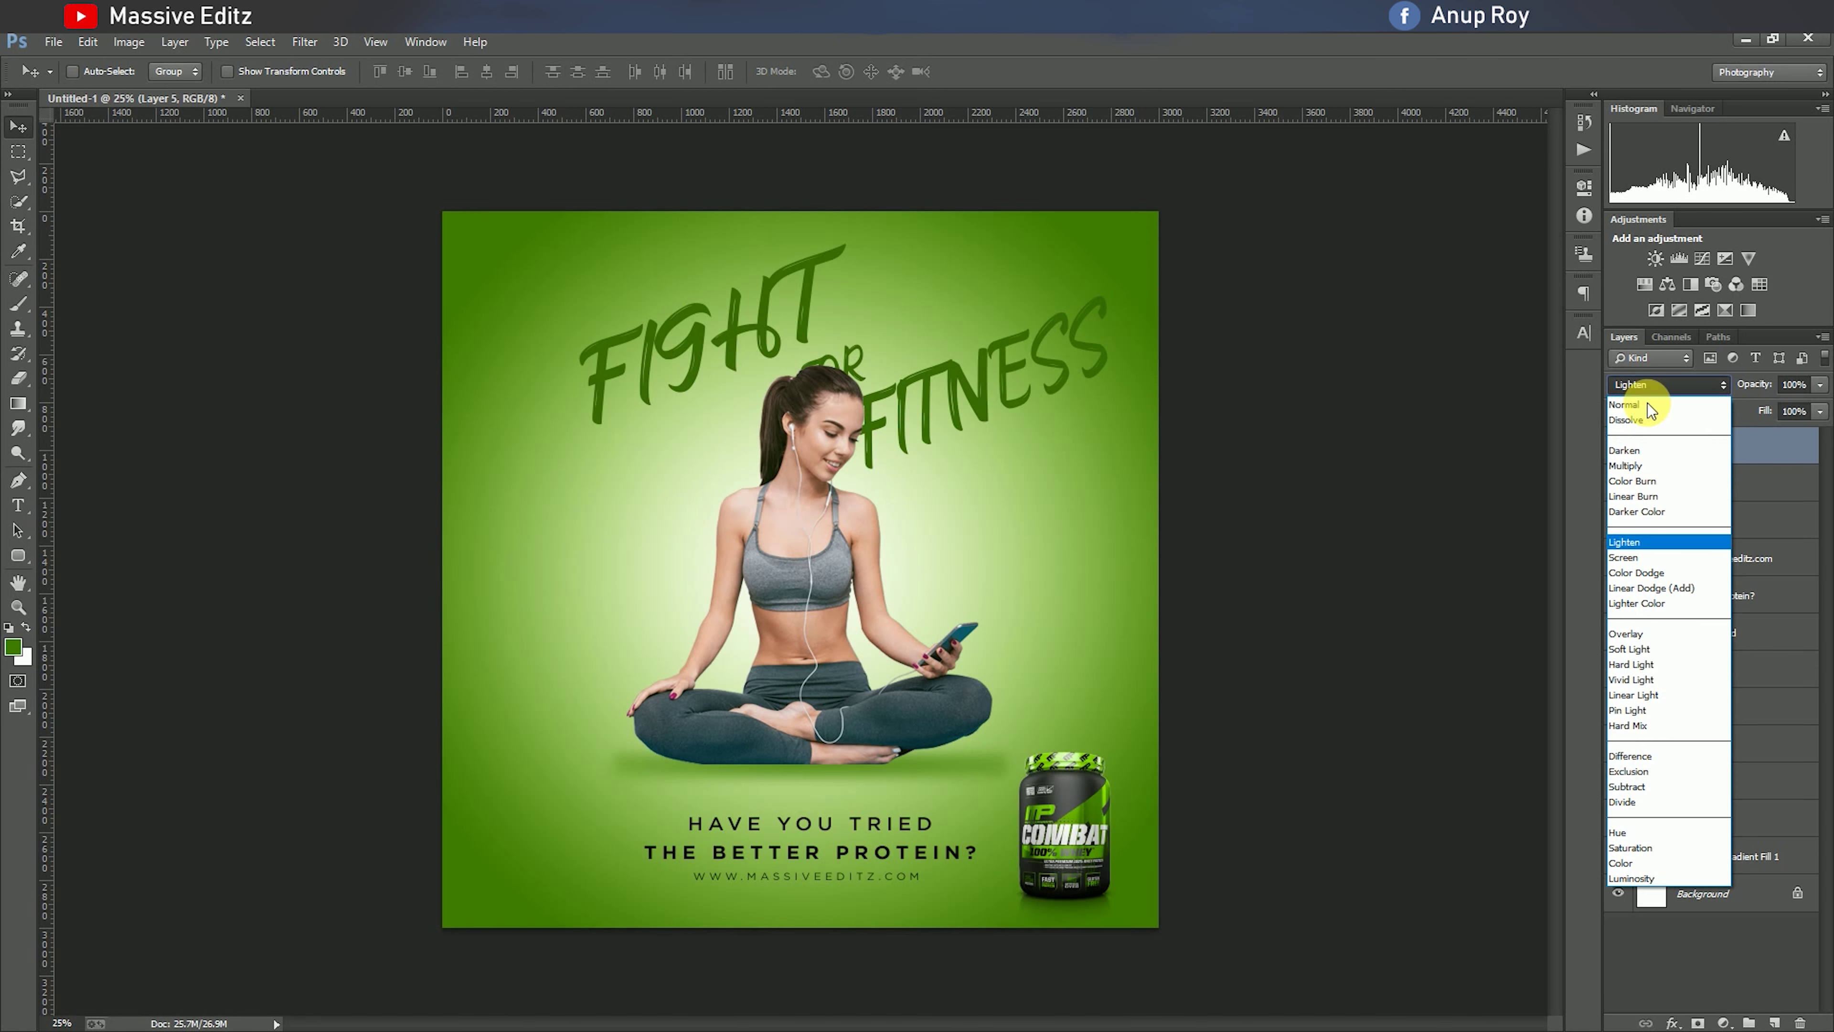
pyautogui.click(1640, 555)
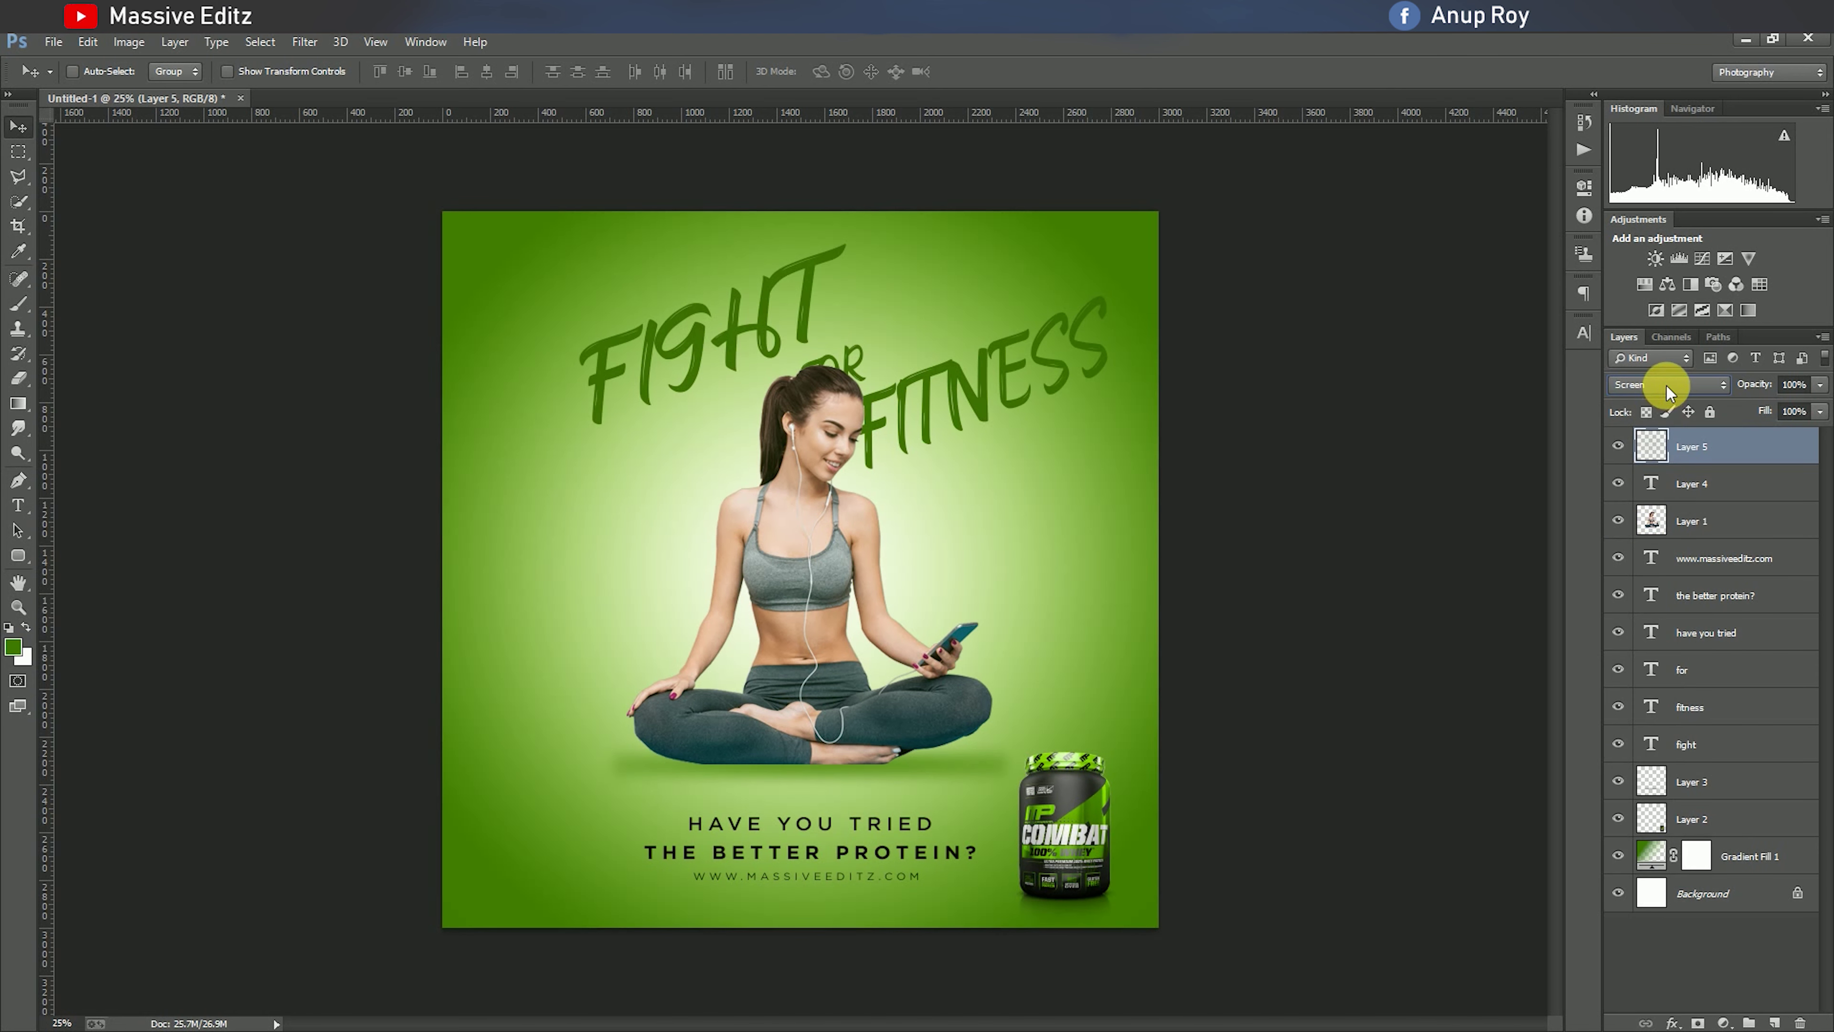
pyautogui.click(1667, 387)
pyautogui.click(1648, 537)
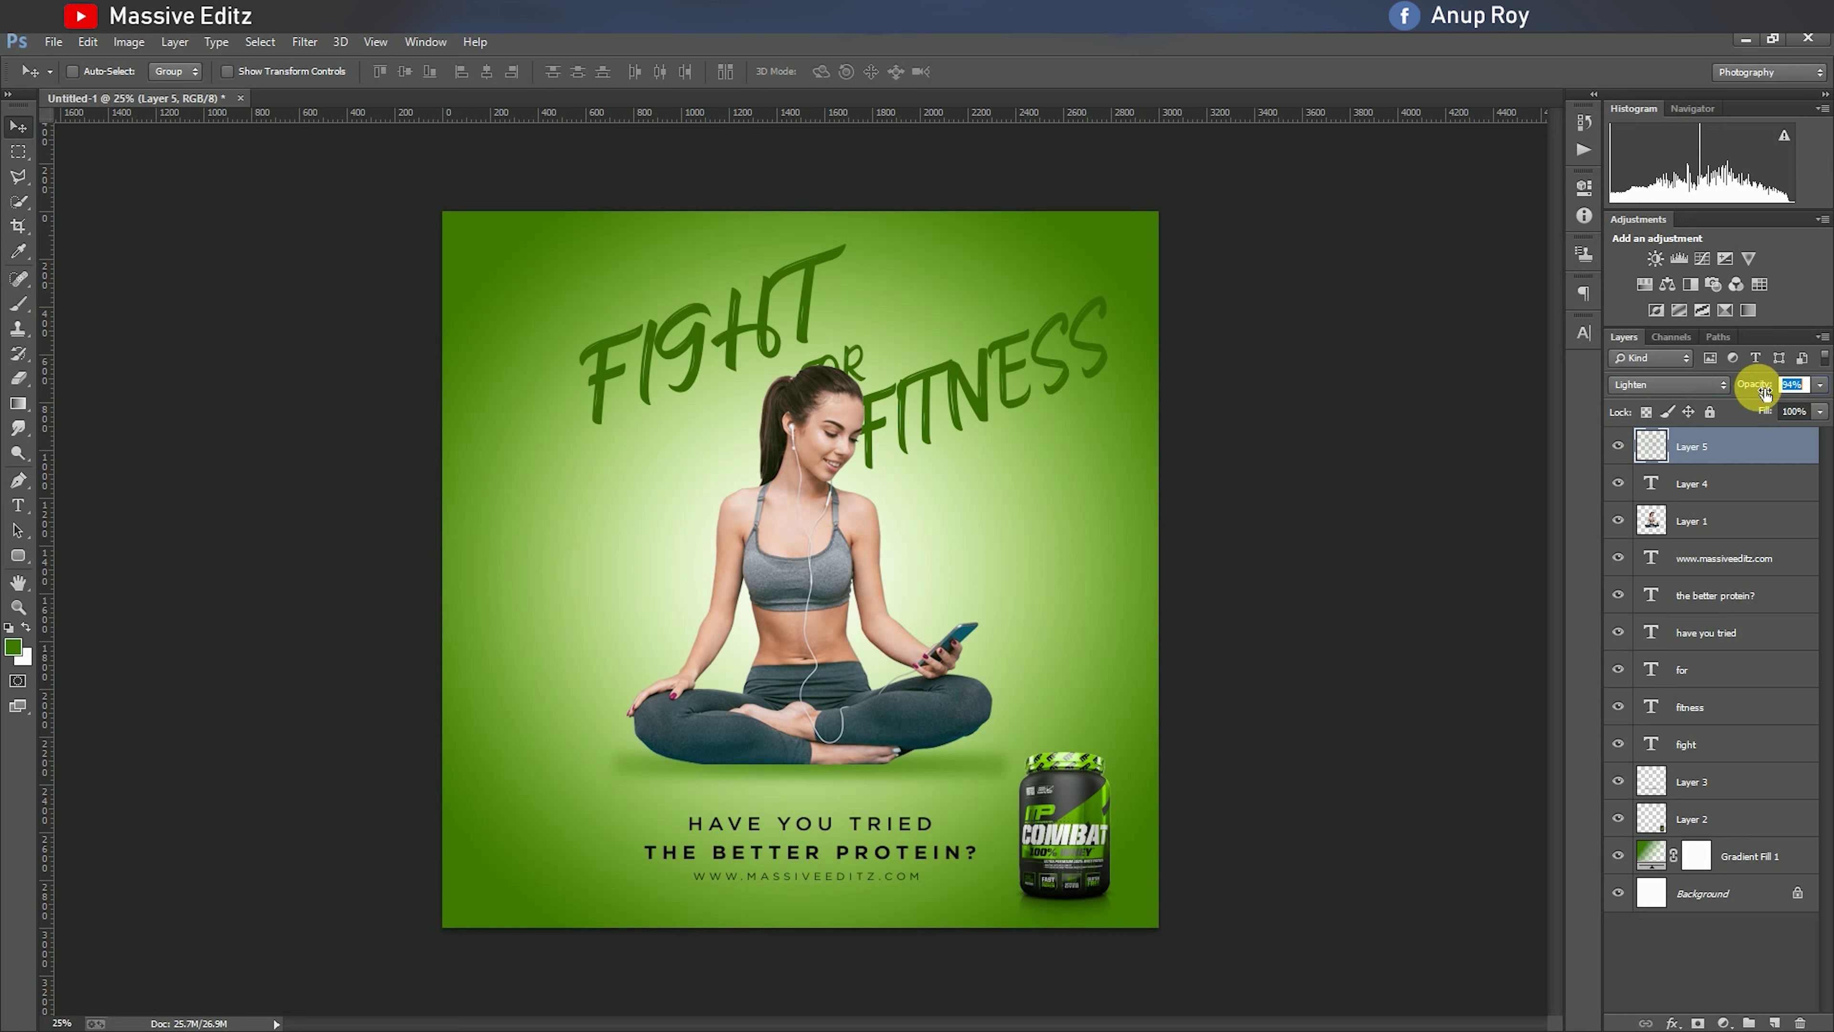
# Lower Layer 5 opacity to 26% and stamp a merged Layer 6 on top.
pyautogui.moveTo(1773, 392); pyautogui.dragTo(1728, 393)
pyautogui.click(1820, 385)
pyautogui.moveTo(1764, 407)
pyautogui.mouseDown()
pyautogui.moveTo(1716, 413)
pyautogui.moveTo(1753, 411)
pyautogui.mouseUp()
pyautogui.click(1282, 336)
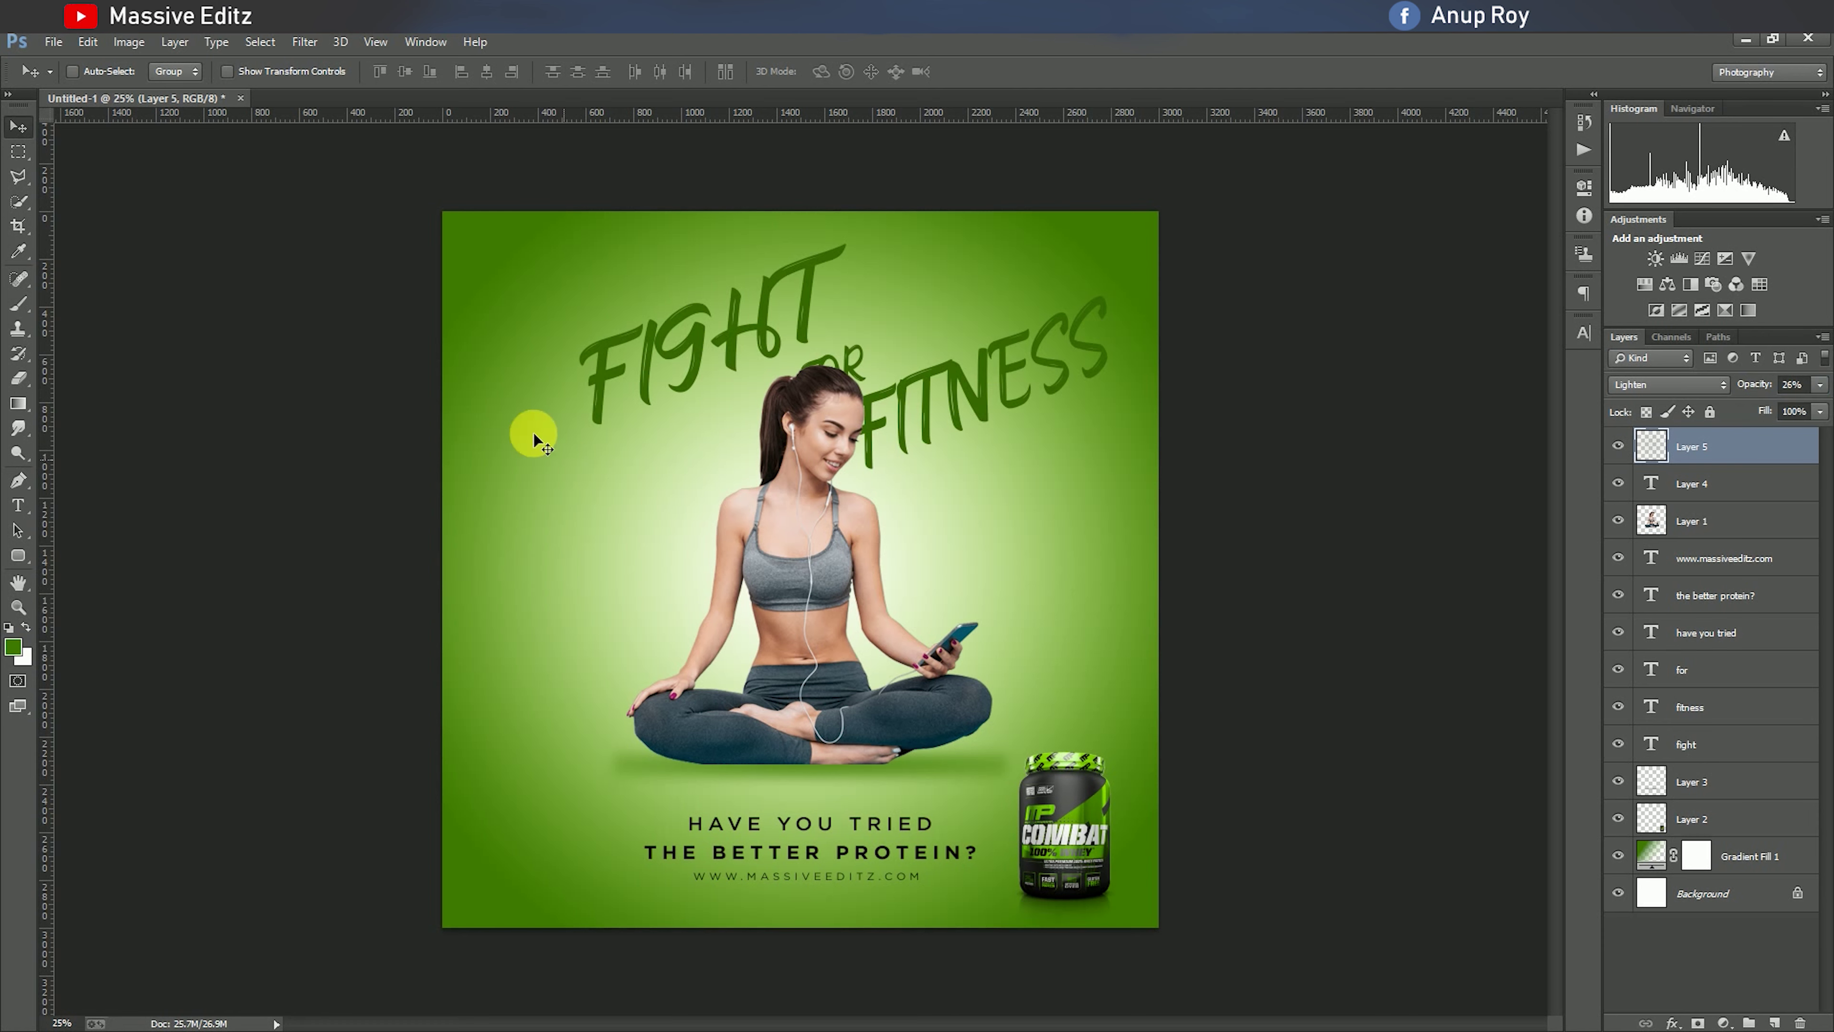
pyautogui.click(1669, 313)
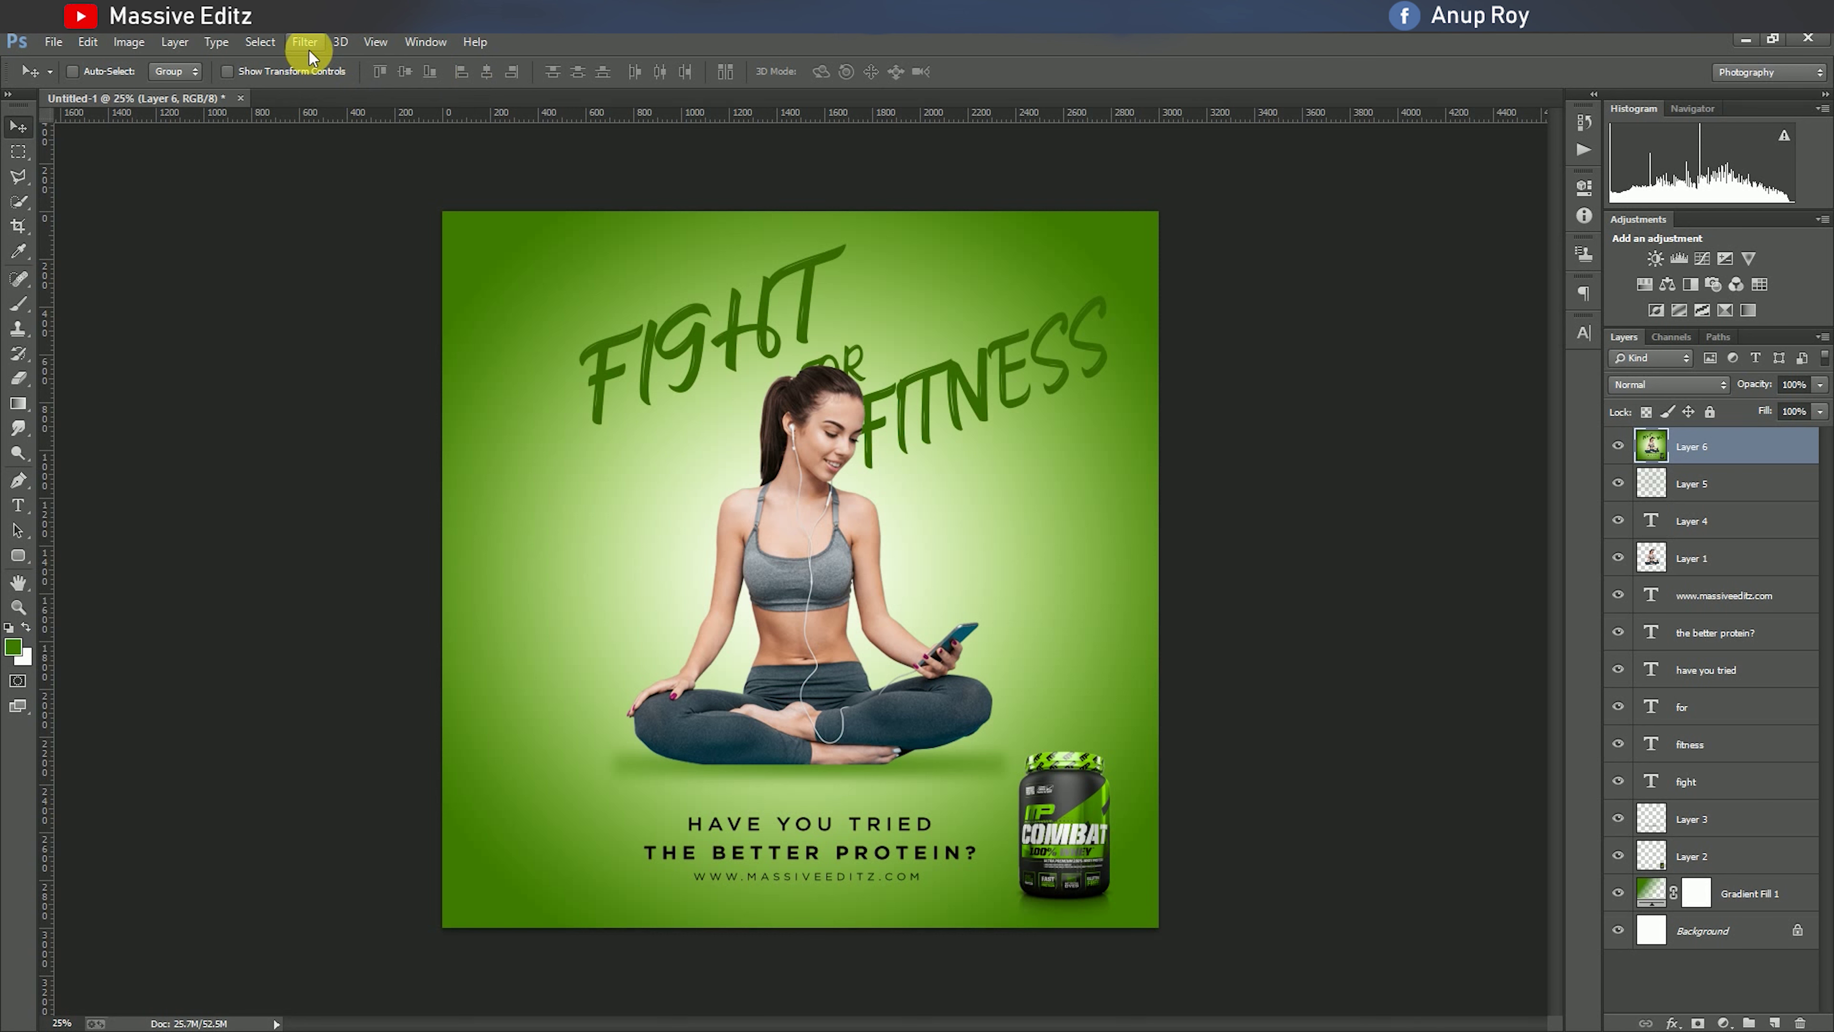
# Apply a -16 post-crop vignette in the Camera Raw Filter.
pyautogui.click(310, 50)
pyautogui.click(353, 157)
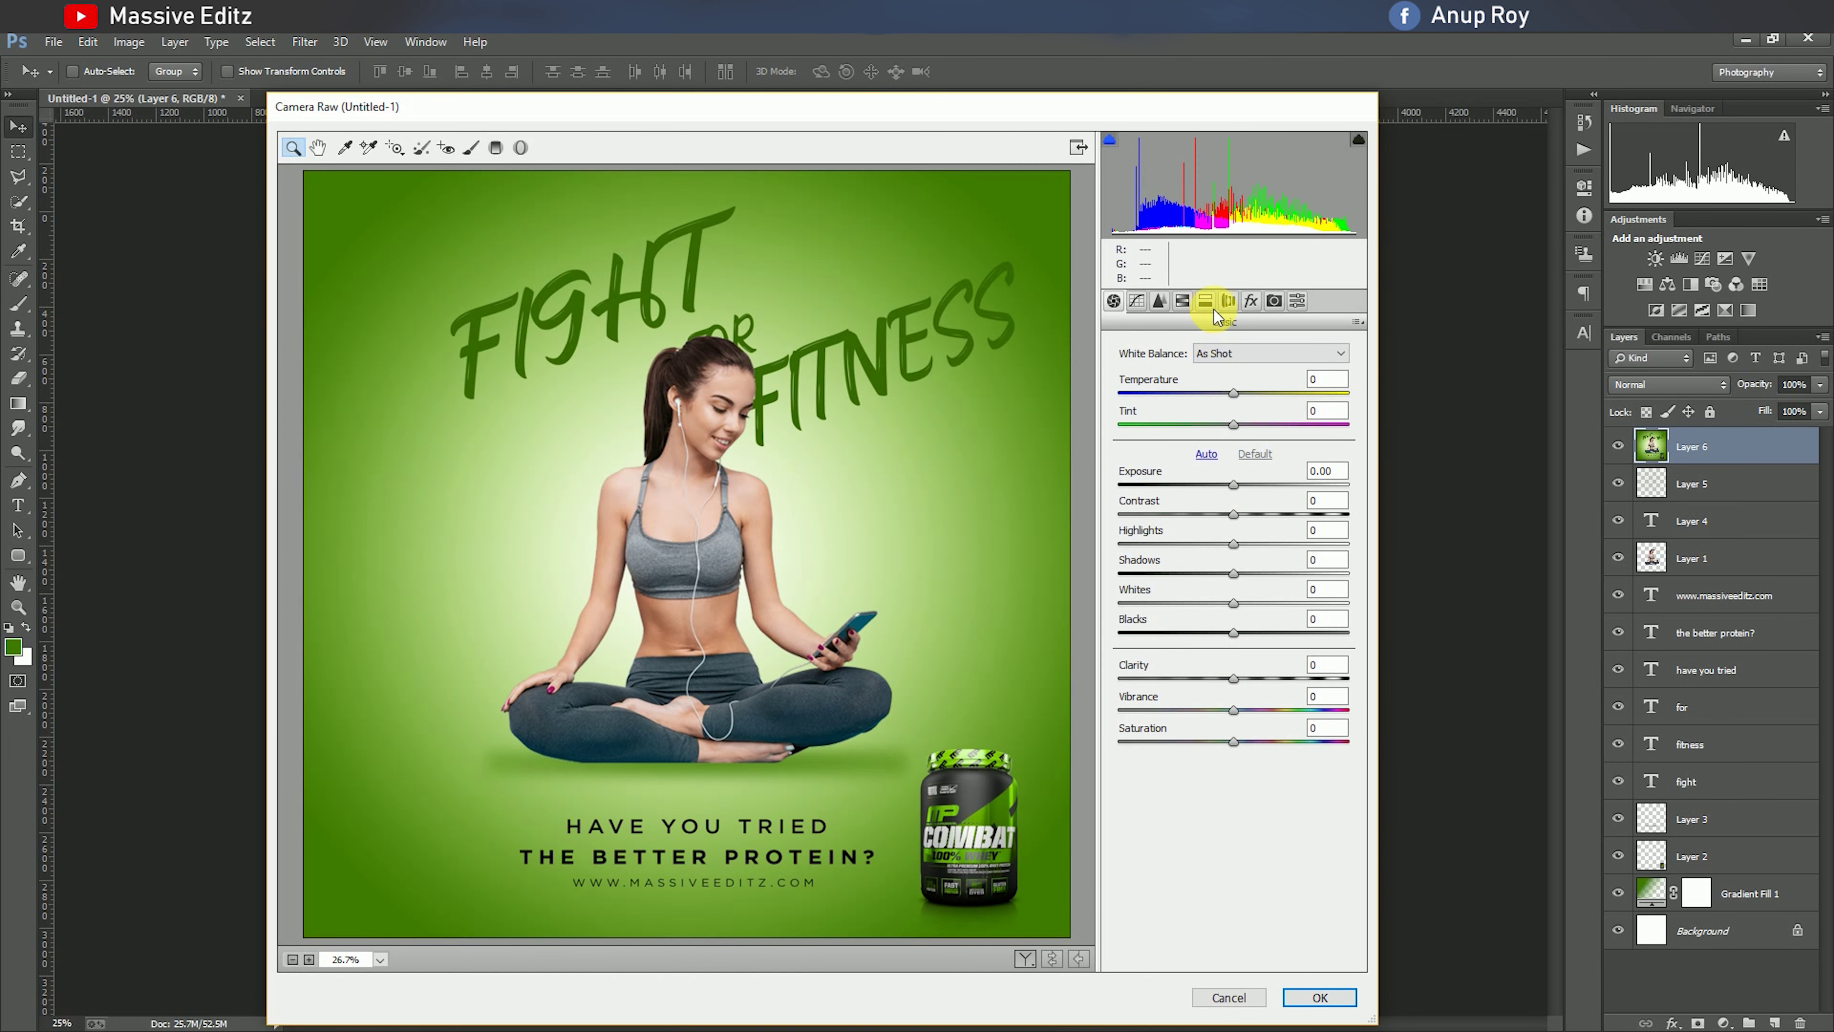
pyautogui.click(1229, 301)
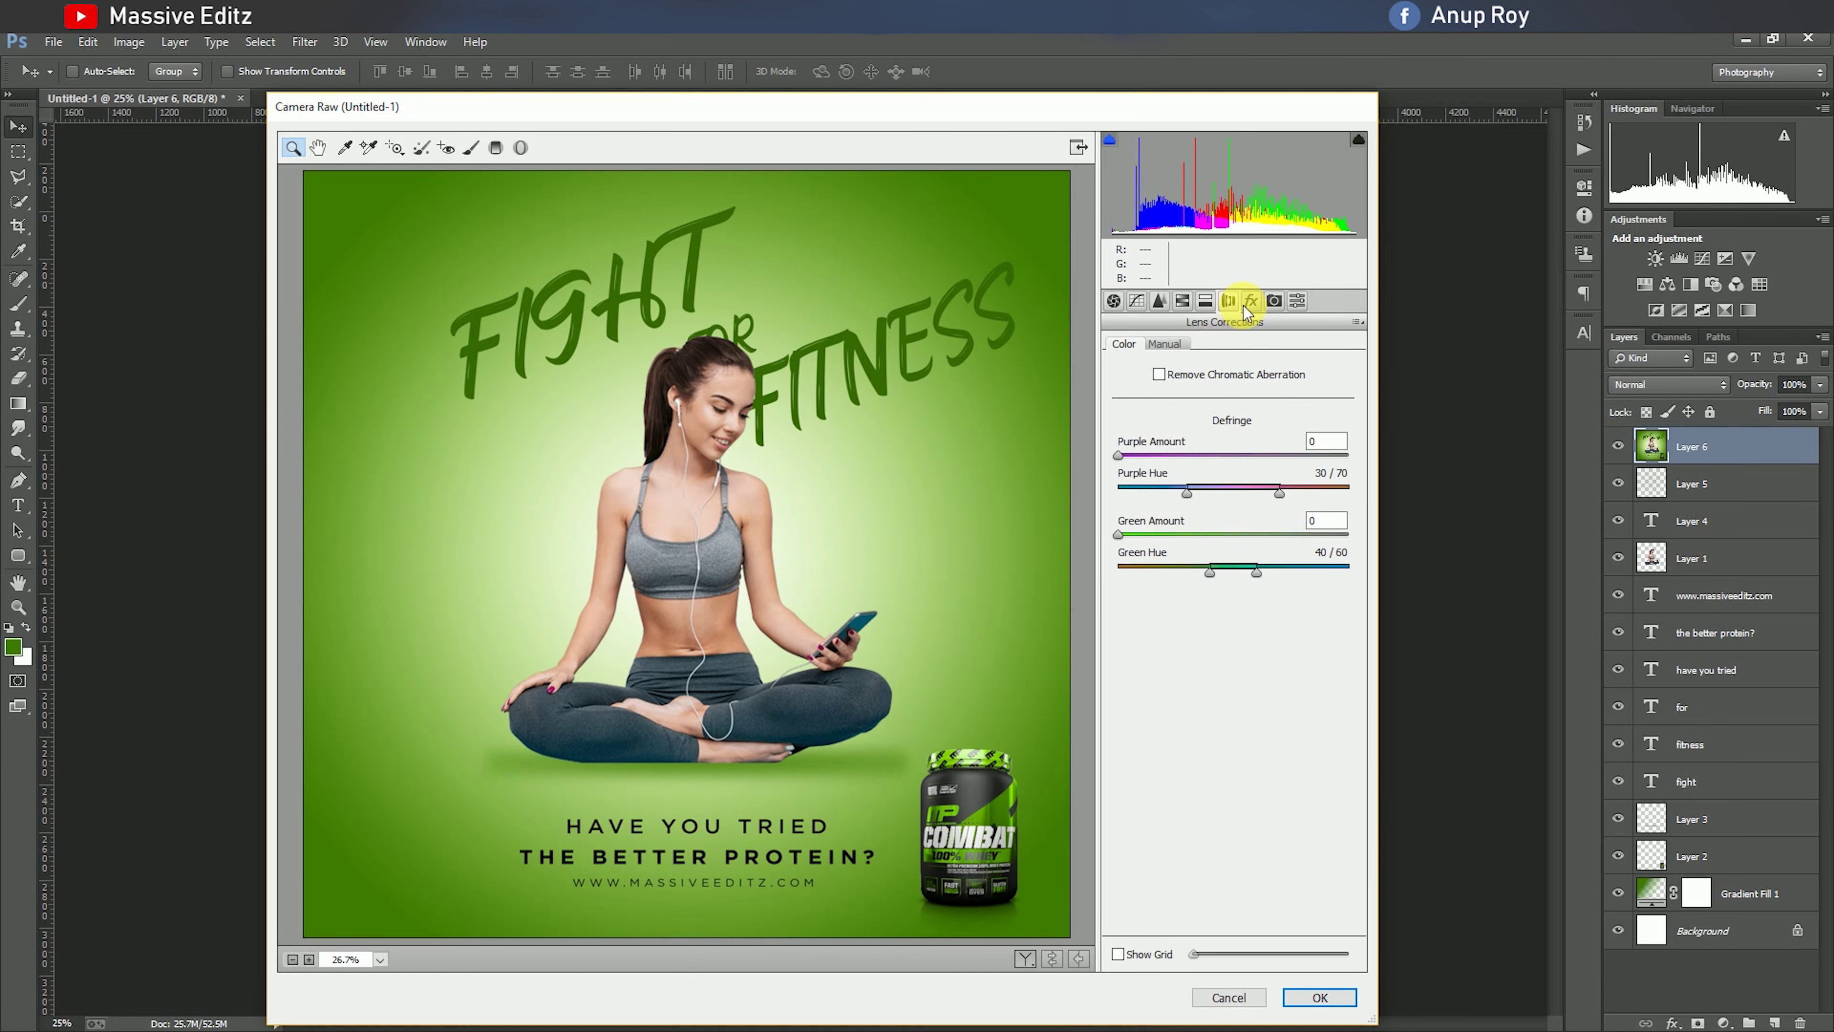
pyautogui.moveTo(1234, 548); pyautogui.dragTo(1215, 548)
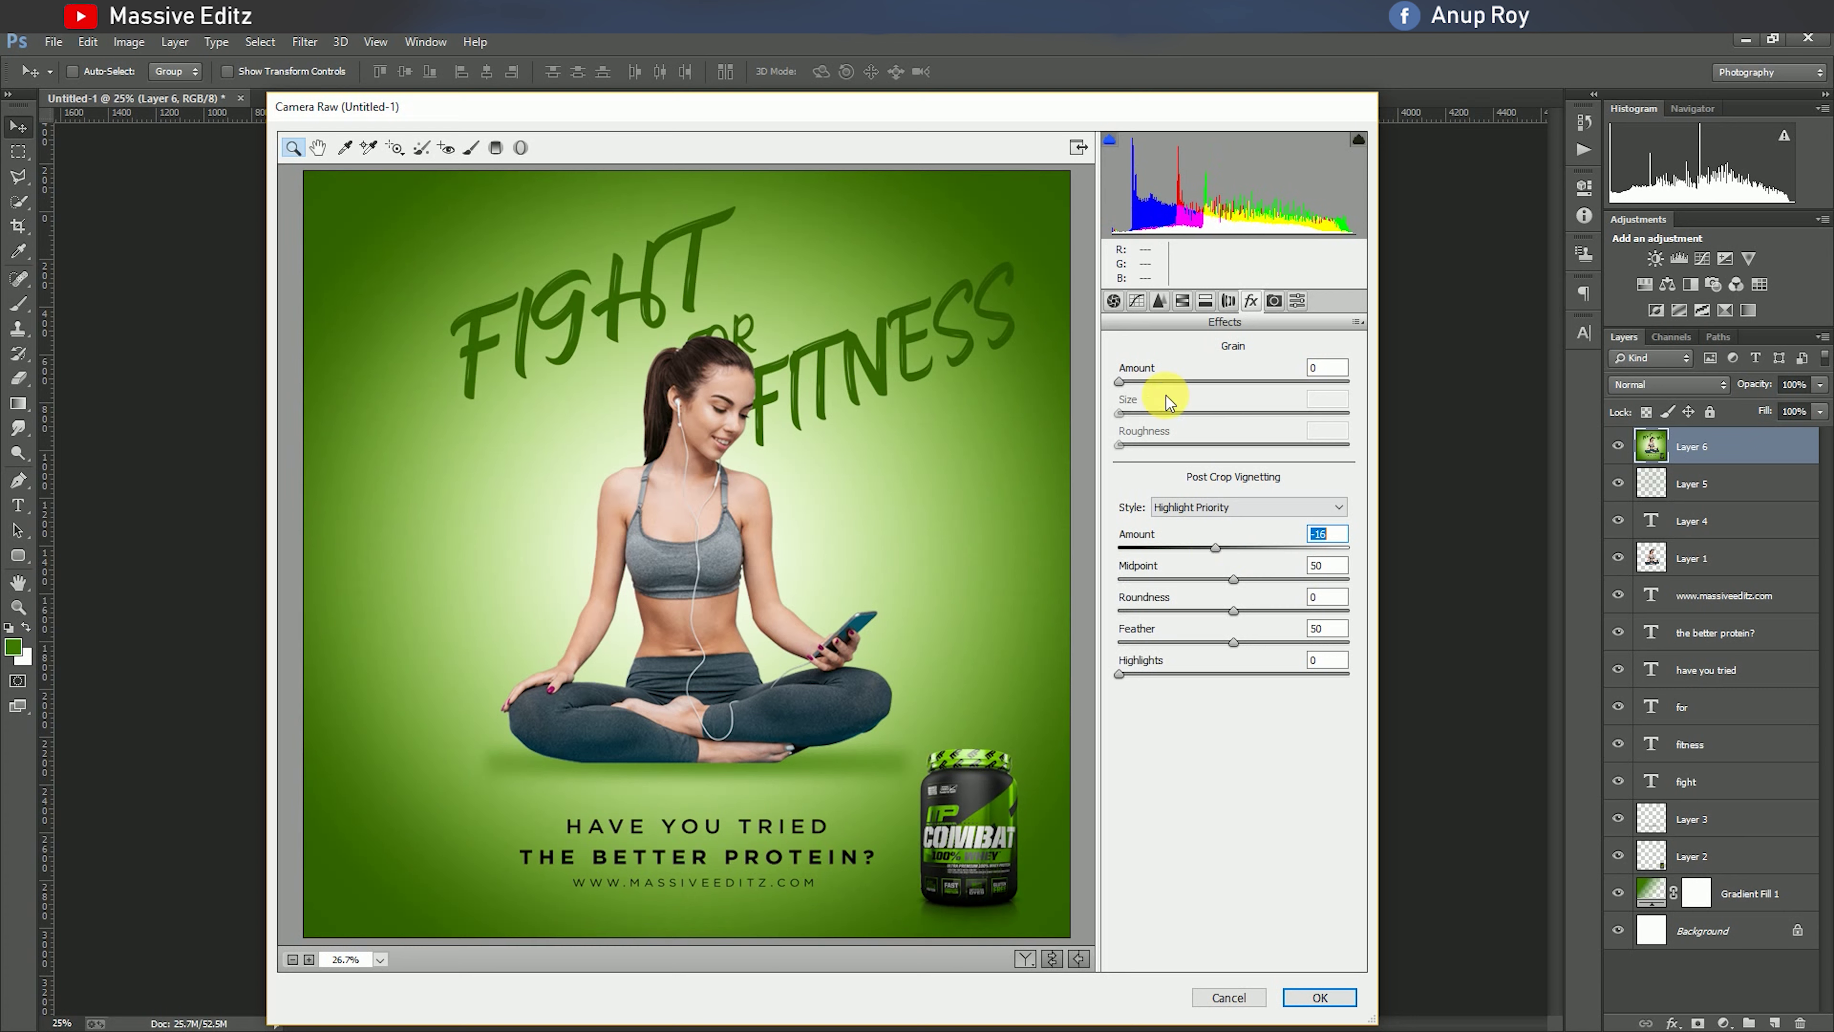
# Raise Greens luminance to +34 and apply the Camera Raw adjustments.
pyautogui.click(1136, 301)
pyautogui.click(1182, 300)
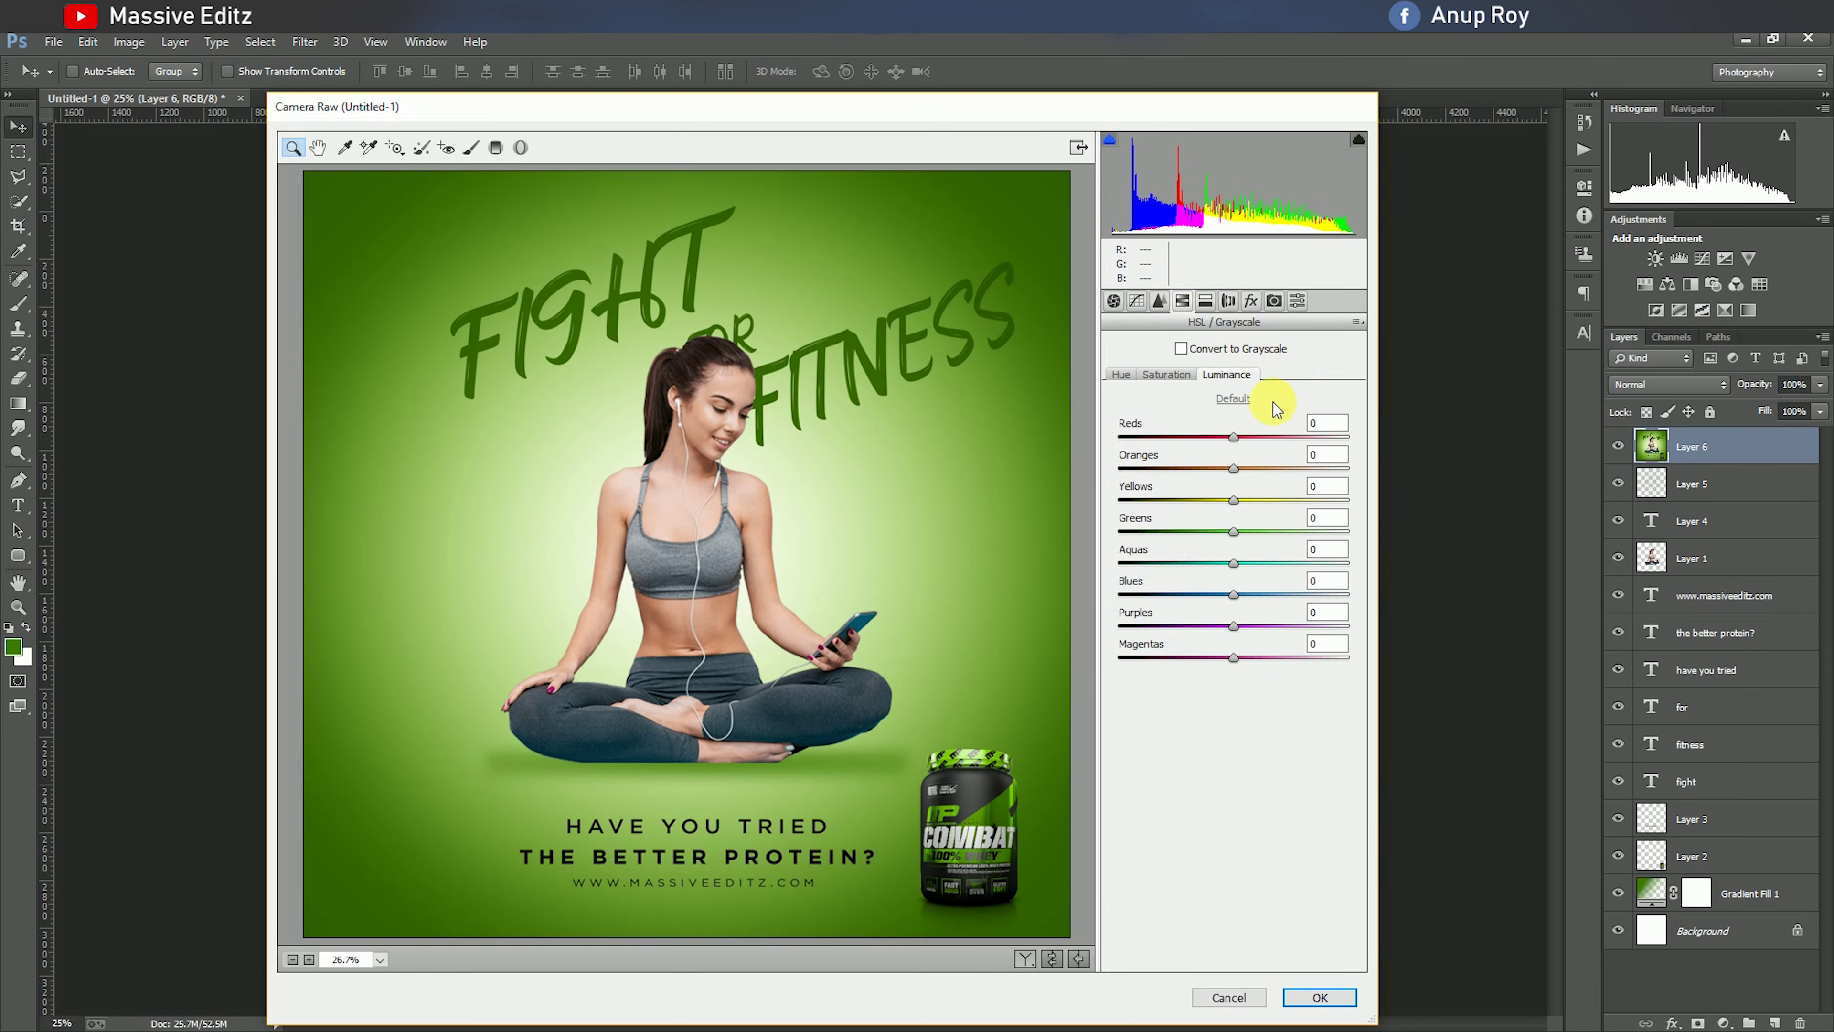
pyautogui.moveTo(1234, 531)
pyautogui.mouseDown()
pyautogui.moveTo(1272, 531)
pyautogui.moveTo(1252, 550)
pyautogui.mouseUp()
pyautogui.click(1164, 374)
pyautogui.click(1319, 997)
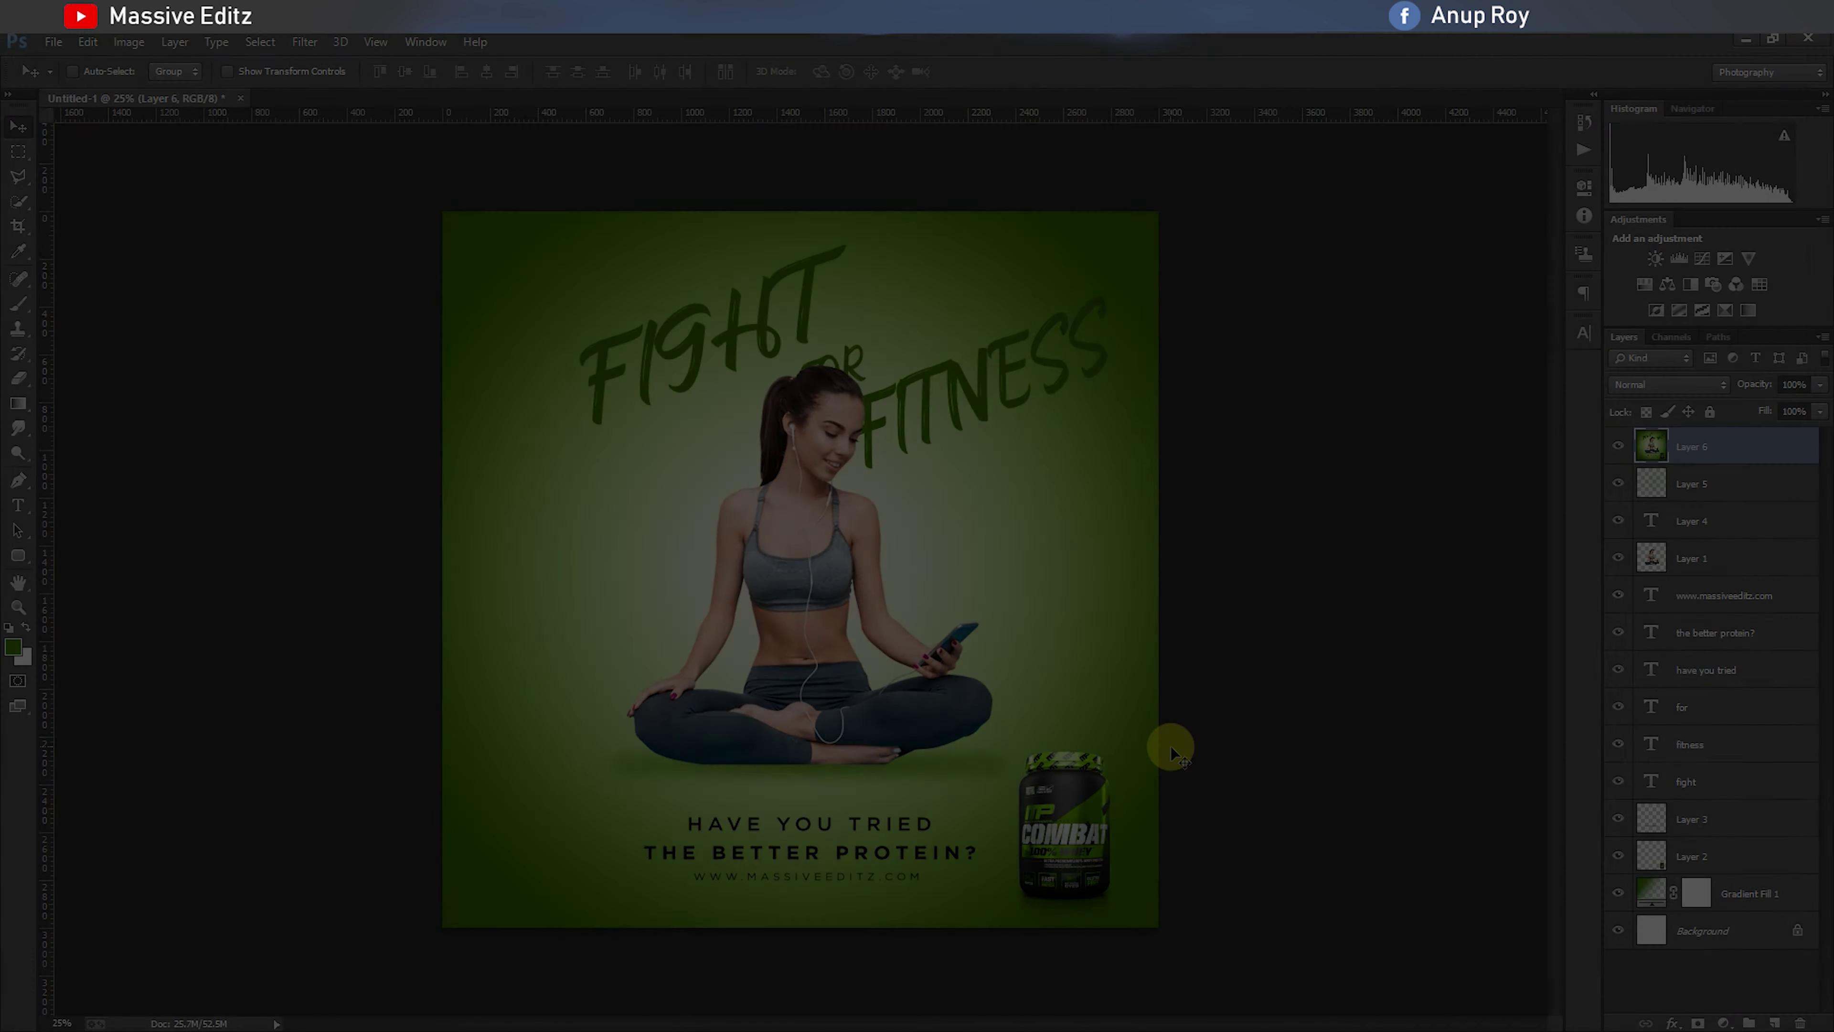